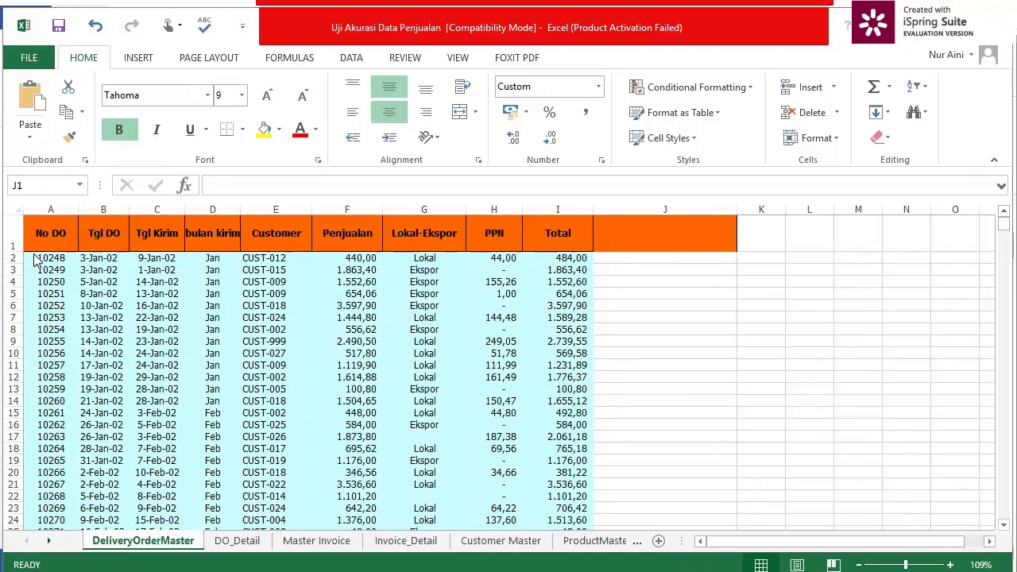
# - Create a PivotTable from the DO_Detail data in A1:F2156, placed on the same sheet at cell I2
pyautogui.click(237, 542)
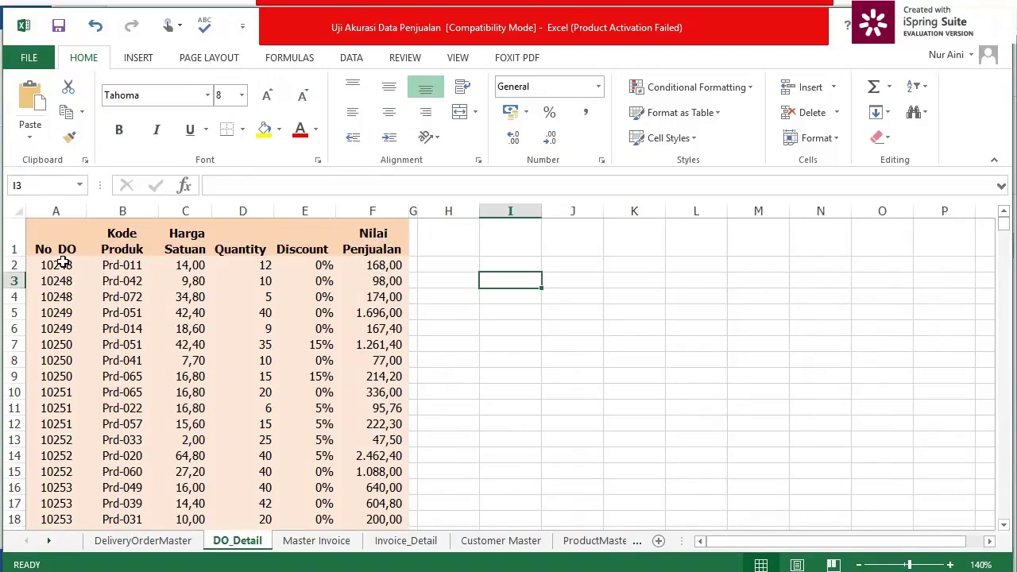
pyautogui.moveTo(62, 267); pyautogui.dragTo(74, 296)
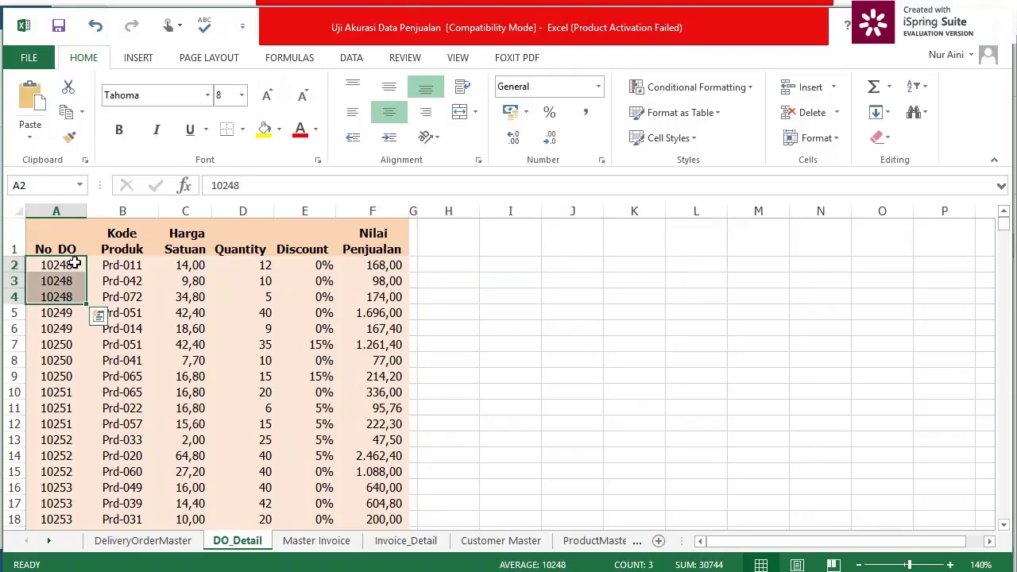
pyautogui.click(74, 264)
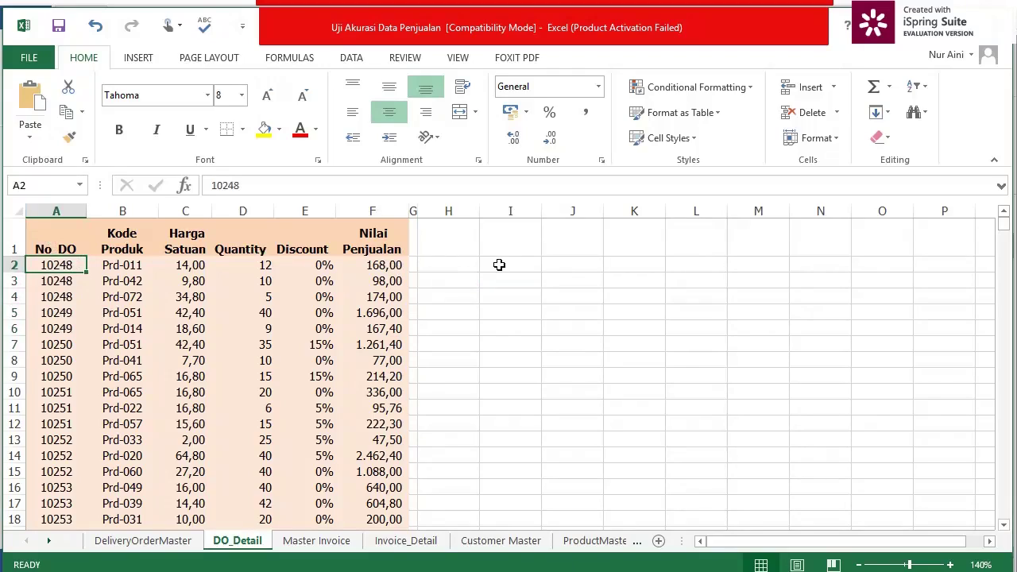
pyautogui.click(70, 247)
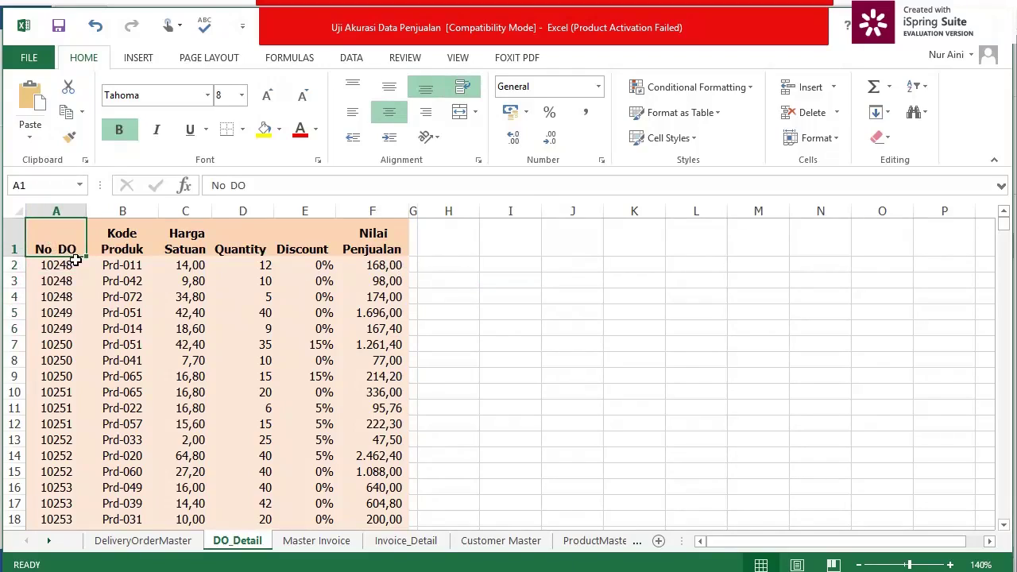
pyautogui.hotkey('ctrl', 'shift', 'Right')
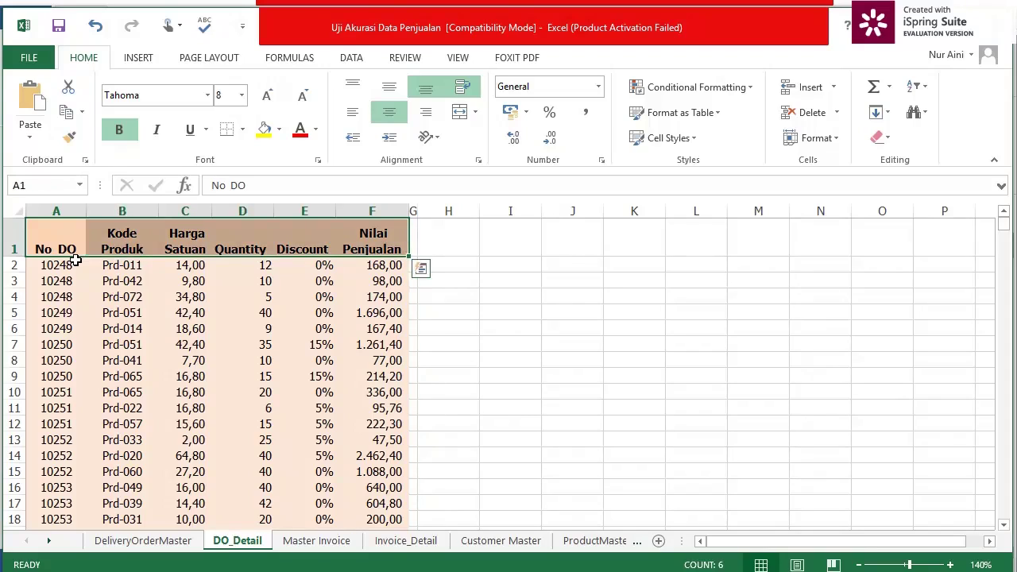
pyautogui.hotkey('ctrl', 'shift', 'Down')
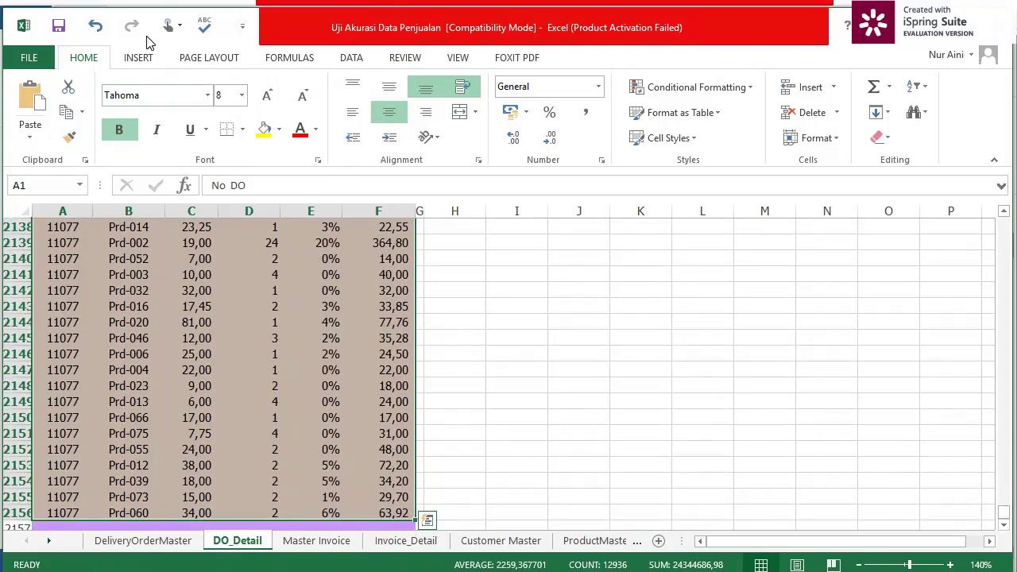
pyautogui.click(138, 58)
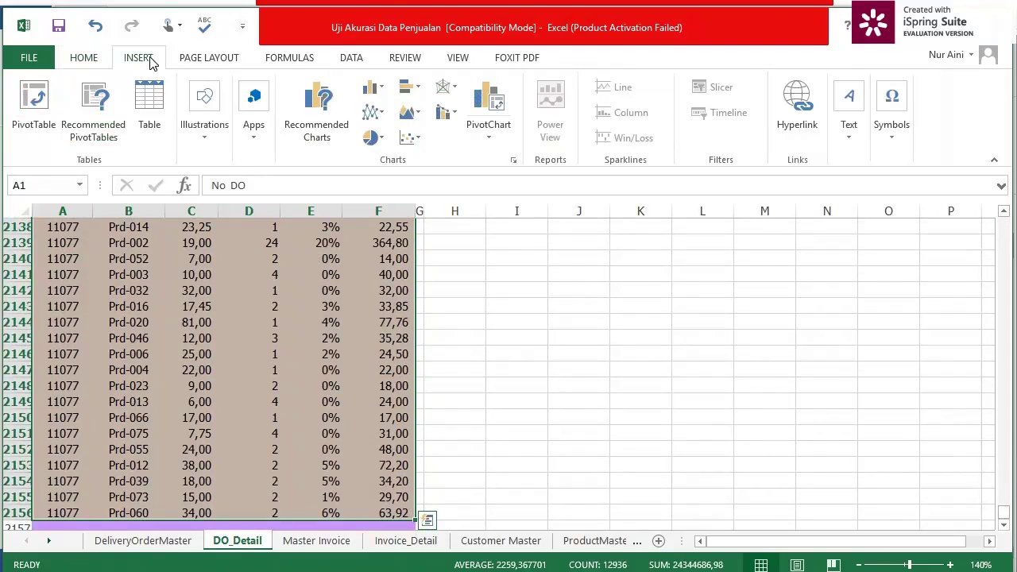
pyautogui.click(35, 109)
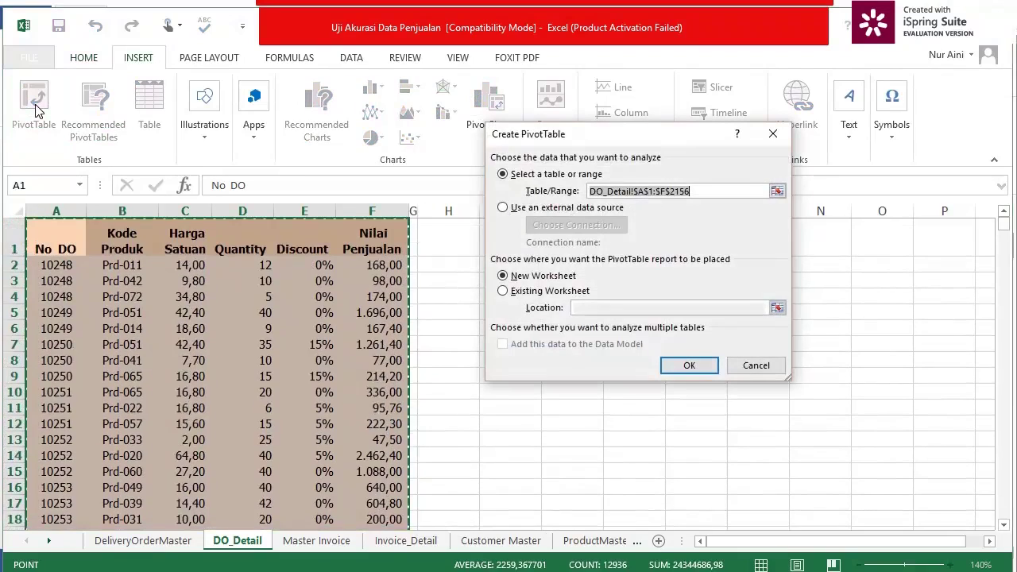
pyautogui.click(505, 291)
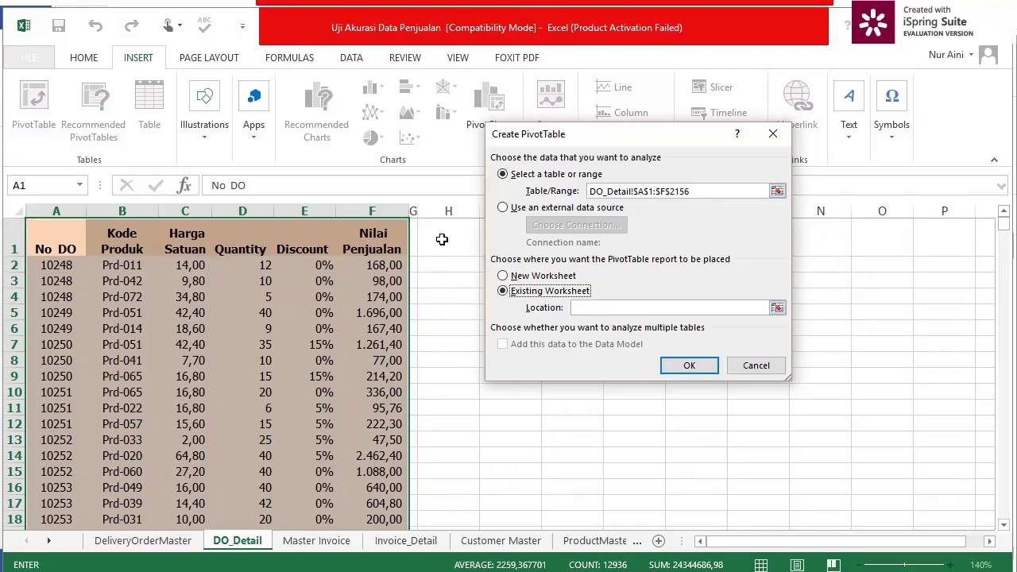
pyautogui.moveTo(580, 141); pyautogui.dragTo(732, 176)
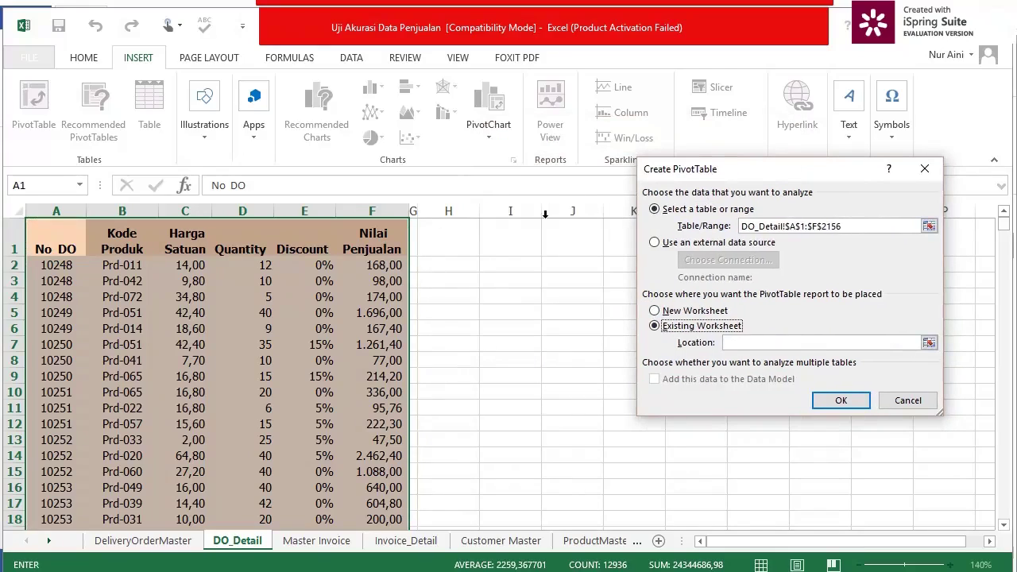
pyautogui.click(497, 266)
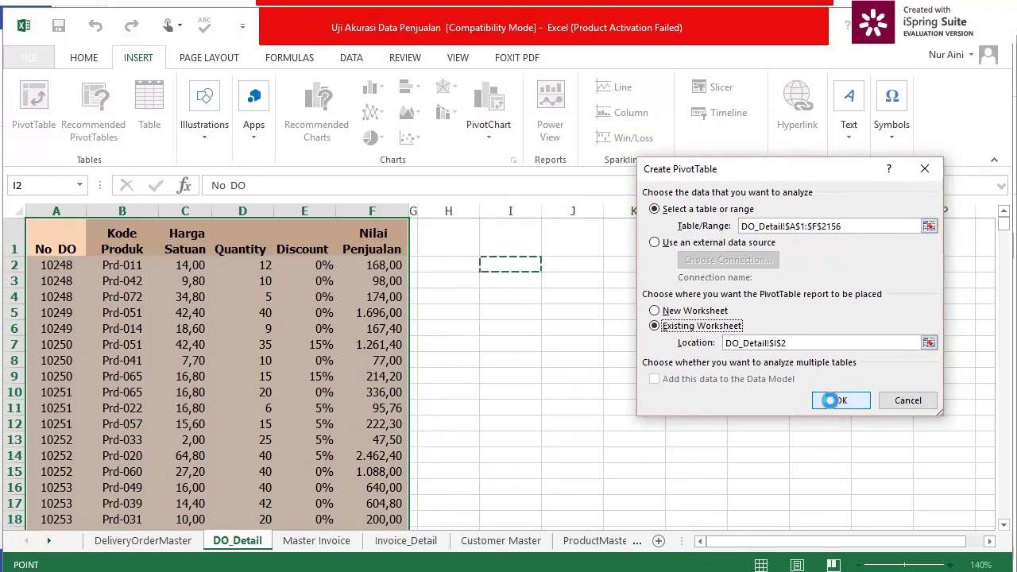
pyautogui.click(836, 401)
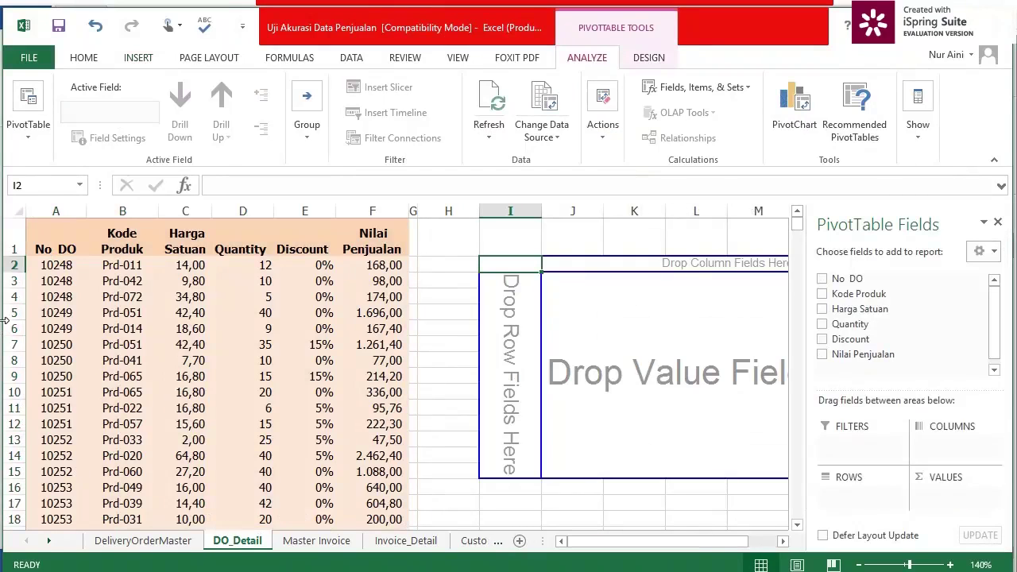
# - Lay out the PivotTable with No DO as rows and the sum of Nilai Penjualan as values
pyautogui.moveTo(843, 283); pyautogui.dragTo(863, 504)
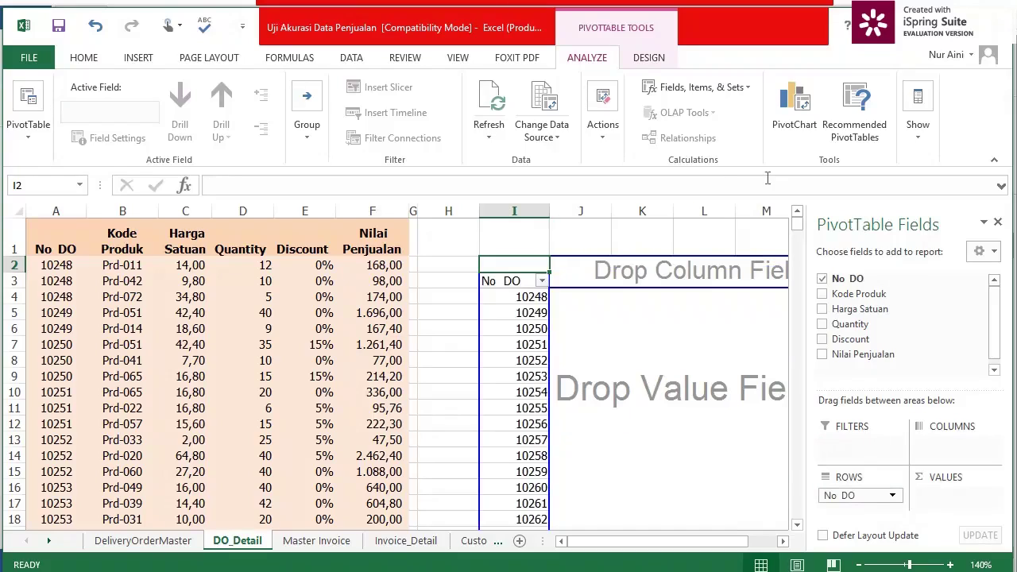
pyautogui.moveTo(847, 354); pyautogui.dragTo(946, 496)
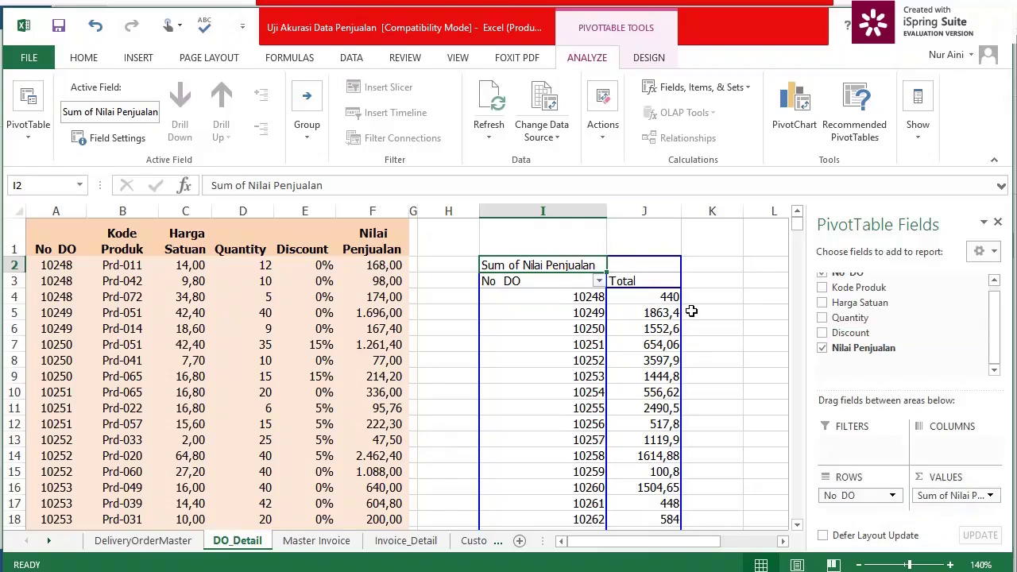
pyautogui.click(669, 297)
pyautogui.click(575, 296)
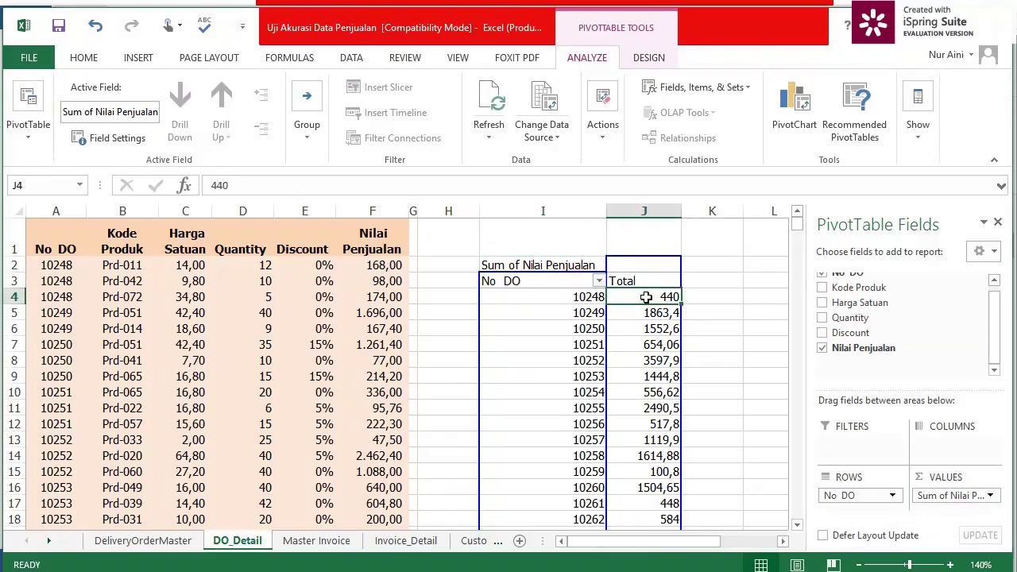
pyautogui.click(652, 296)
pyautogui.click(650, 328)
# - Name the PivotTable range I3:J833 DO, covering both columns from the header row but excluding the Grand Total row
pyautogui.click(551, 283)
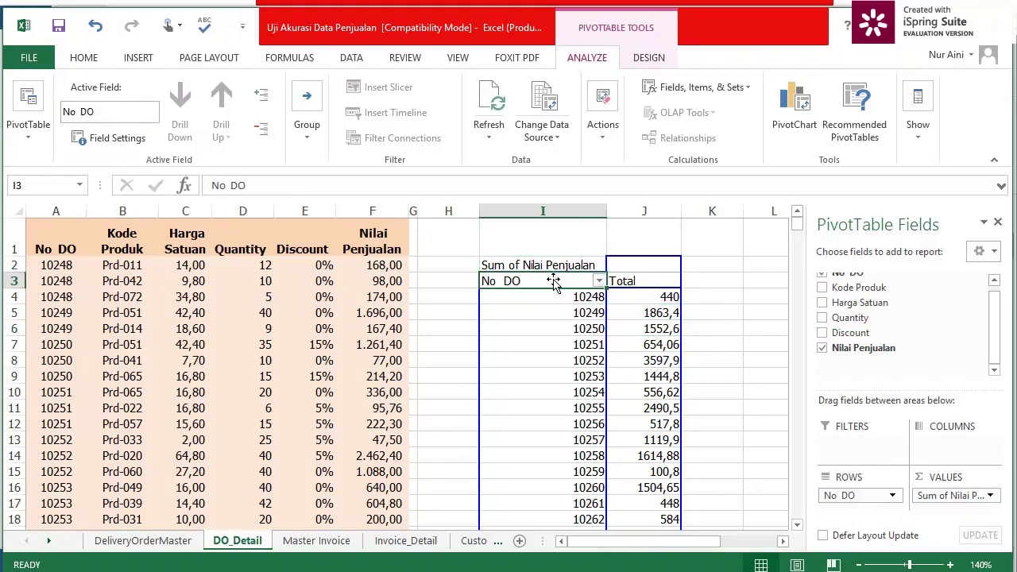
pyautogui.hotkey('shift', 'Right')
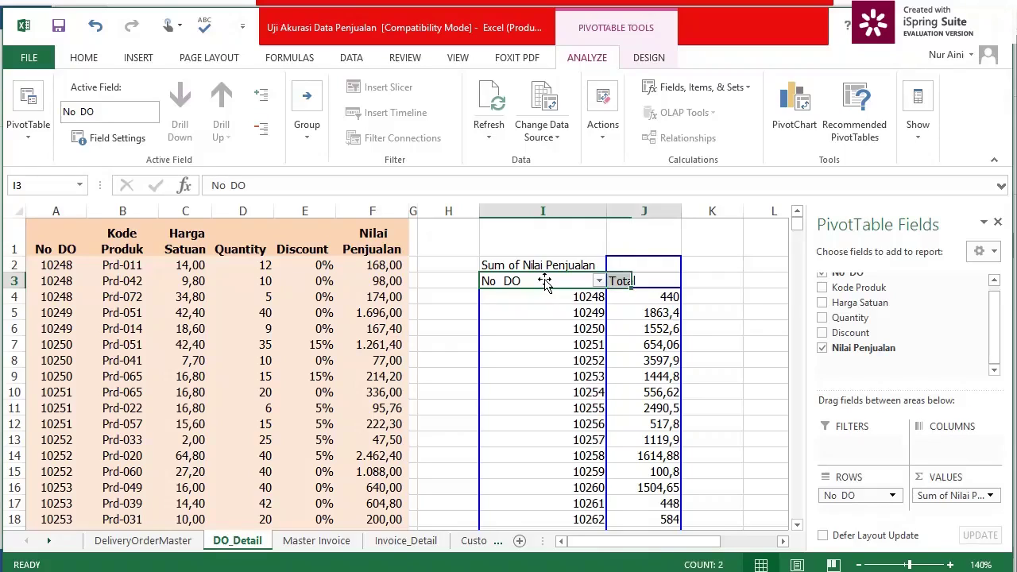
pyautogui.hotkey('ctrl', 'shift', 'Down')
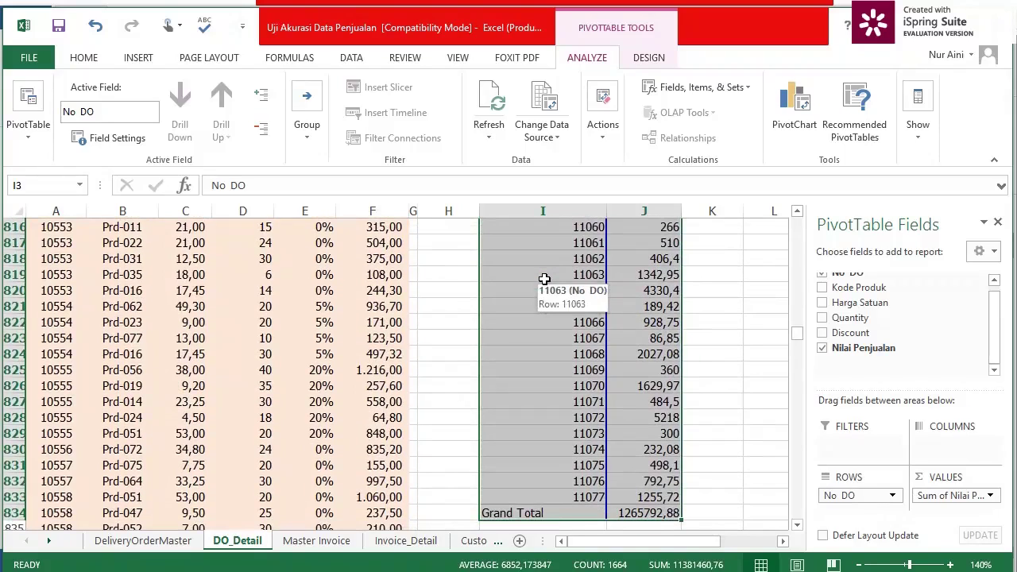
pyautogui.hotkey('shift', 'Up')
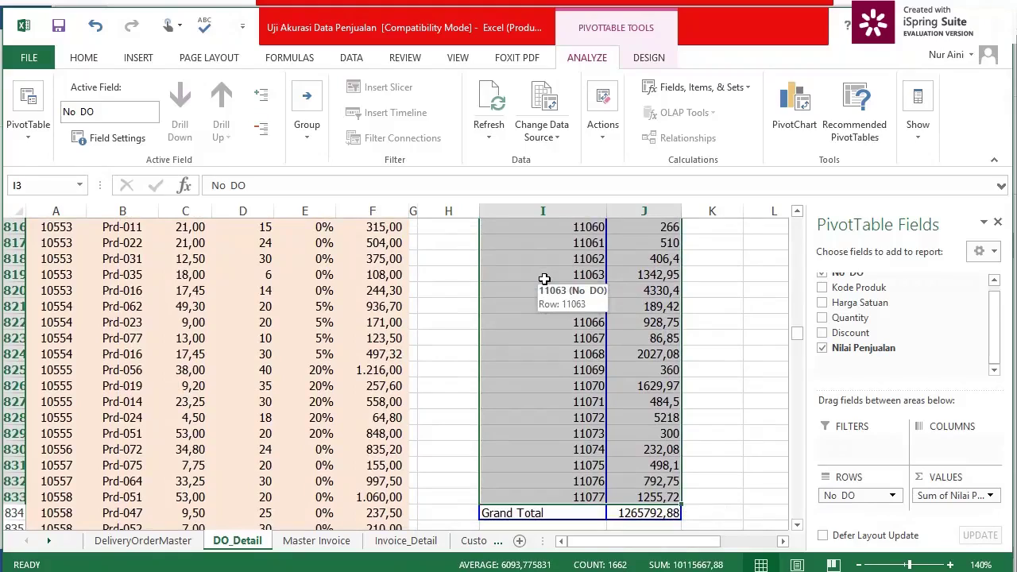
pyautogui.click(79, 186)
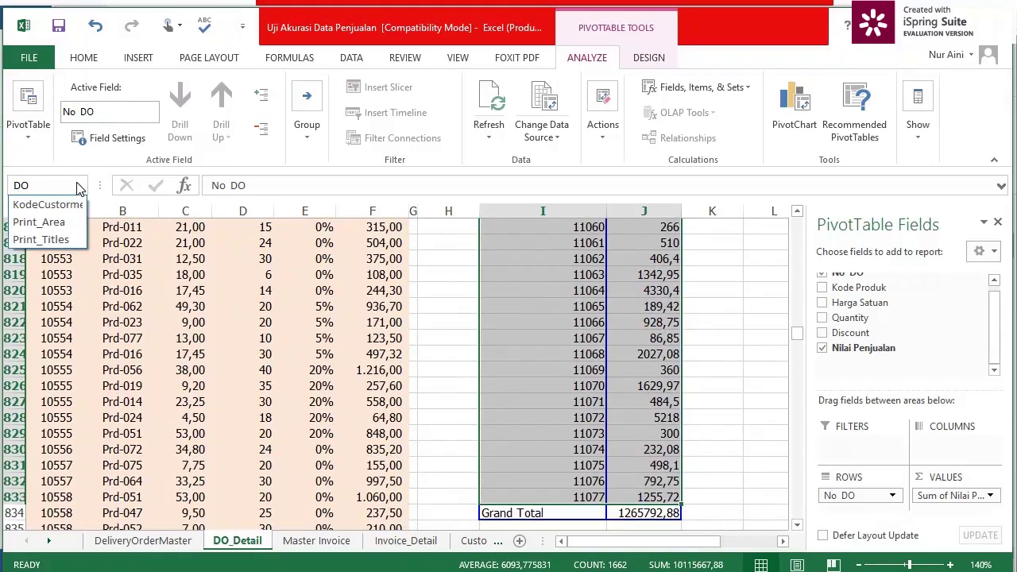
pyautogui.press('Return')
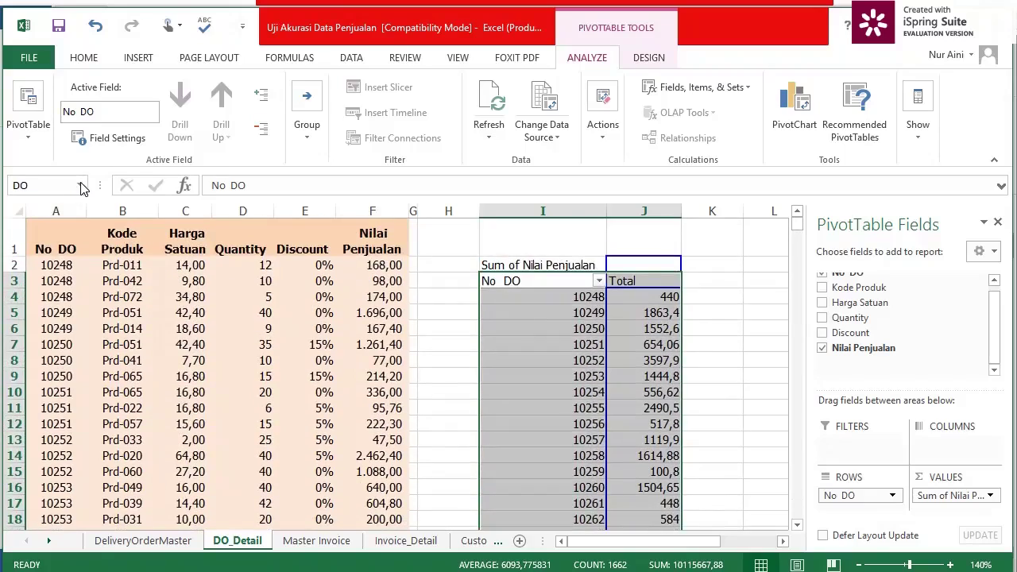
# - Add the column header "Recalculation Penjualan" in cell J1 of the DeliveryOrderMaster sheet
pyautogui.click(142, 541)
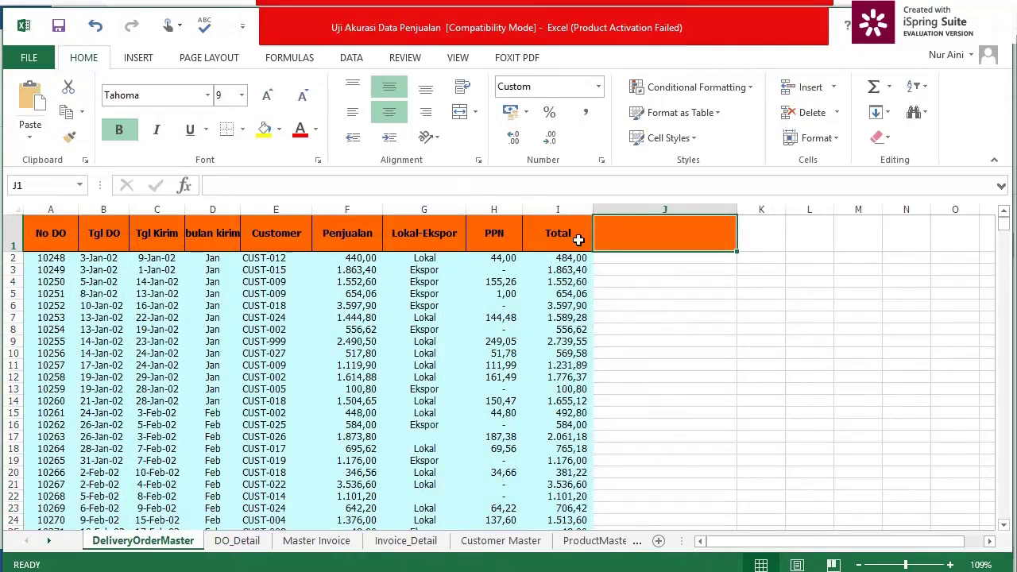
pyautogui.click(368, 258)
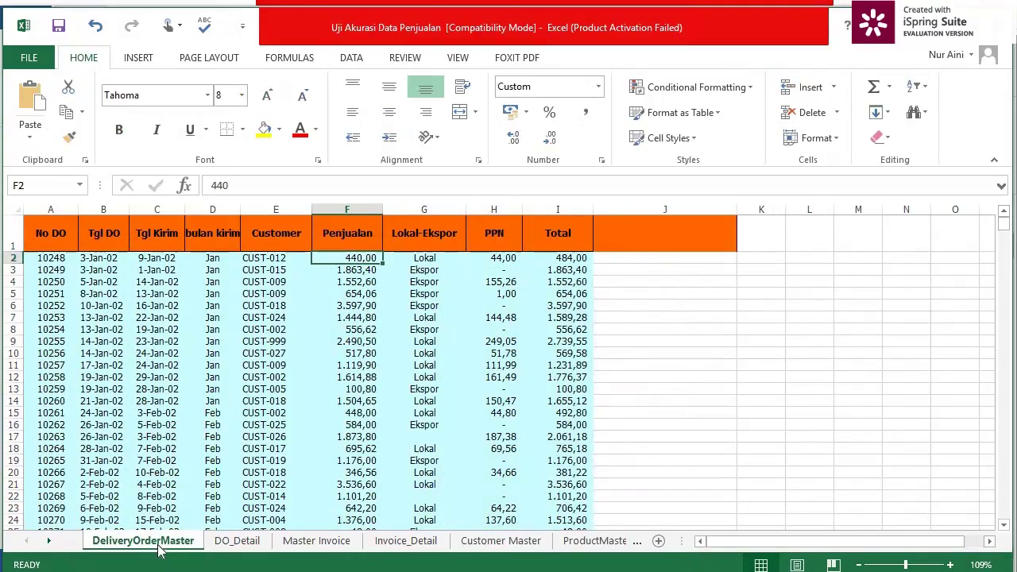
pyautogui.click(242, 542)
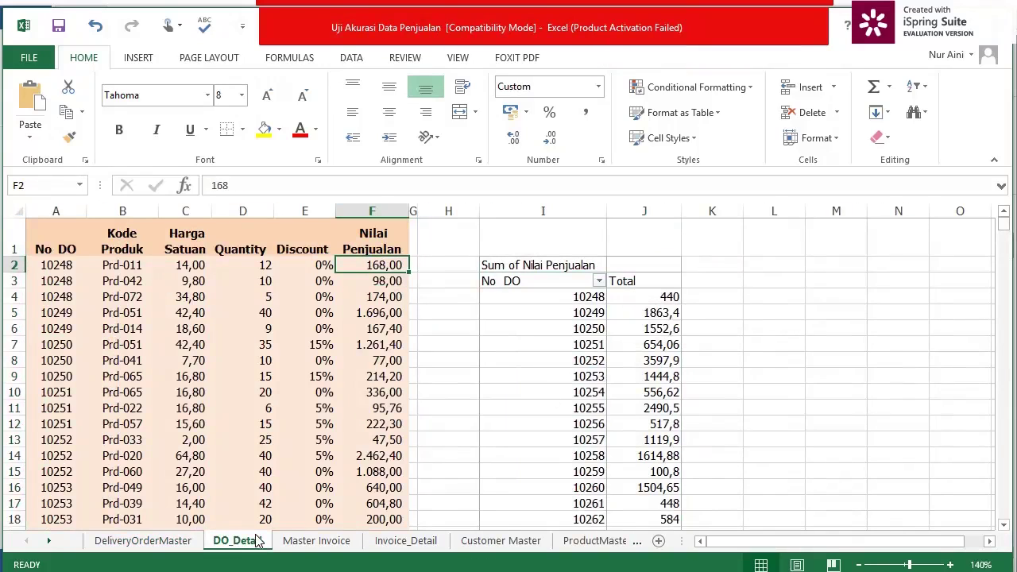
pyautogui.click(175, 542)
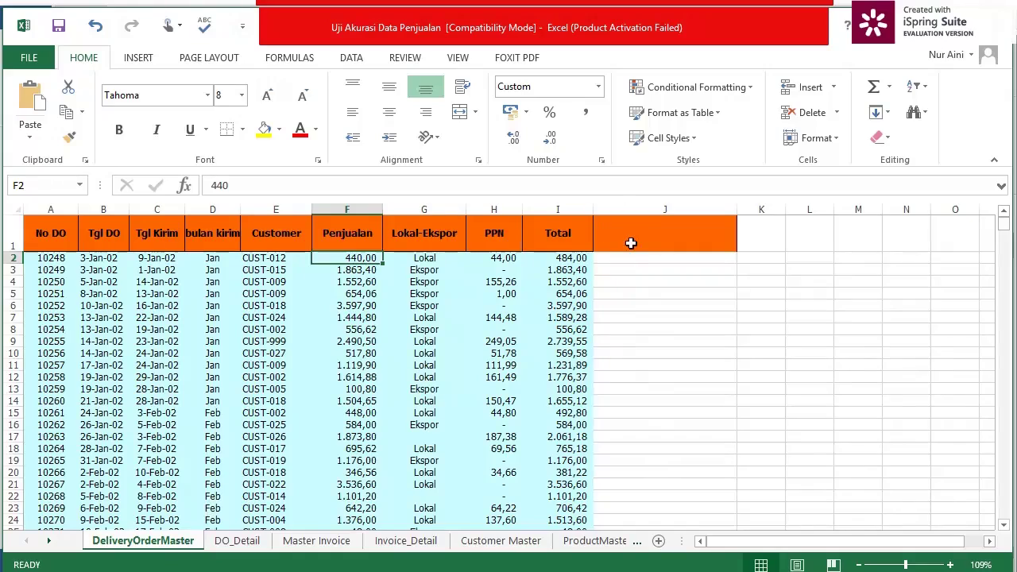
pyautogui.click(635, 234)
pyautogui.write('Reca')
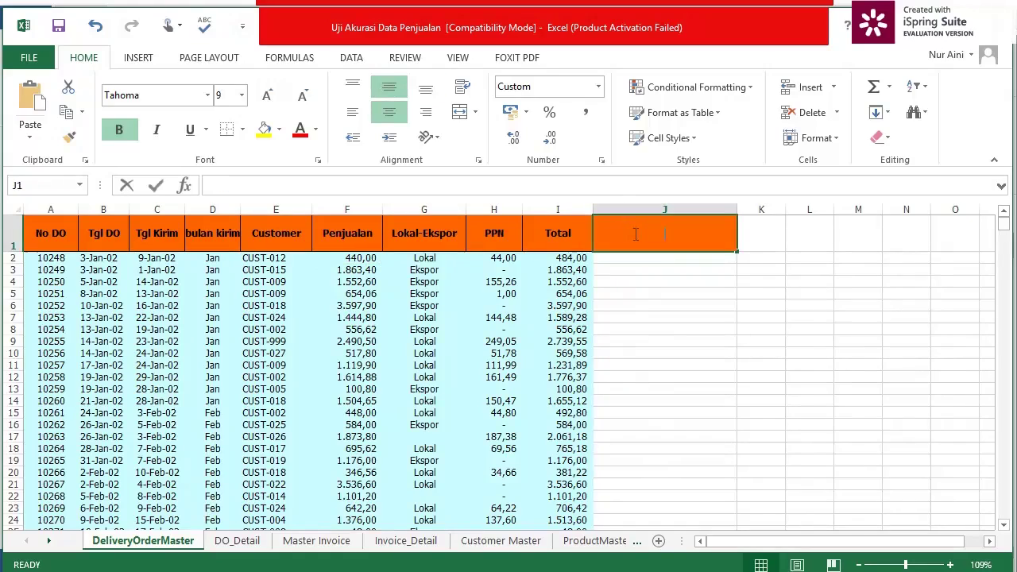
pyautogui.write('lculation')
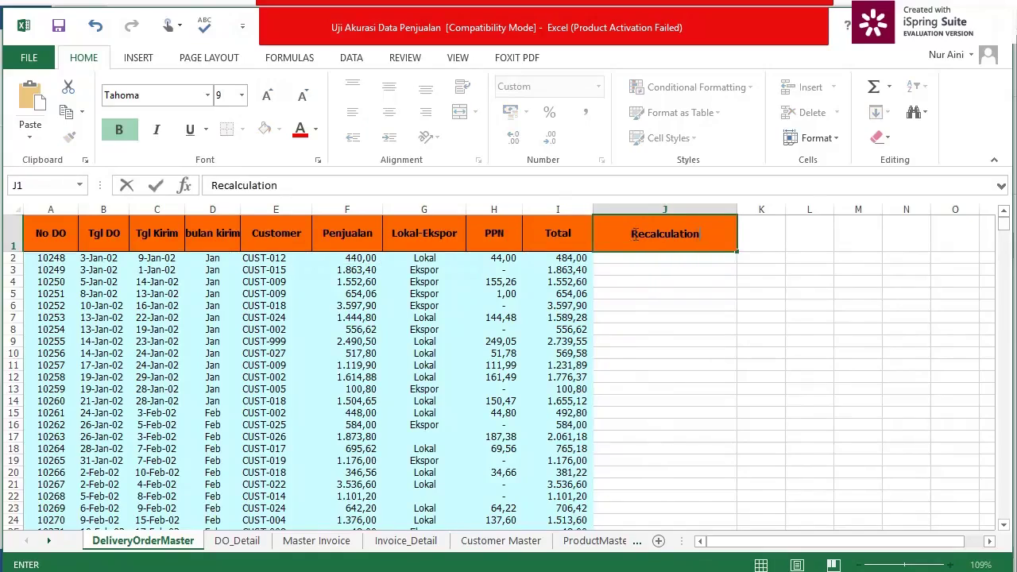
pyautogui.write(' Penju')
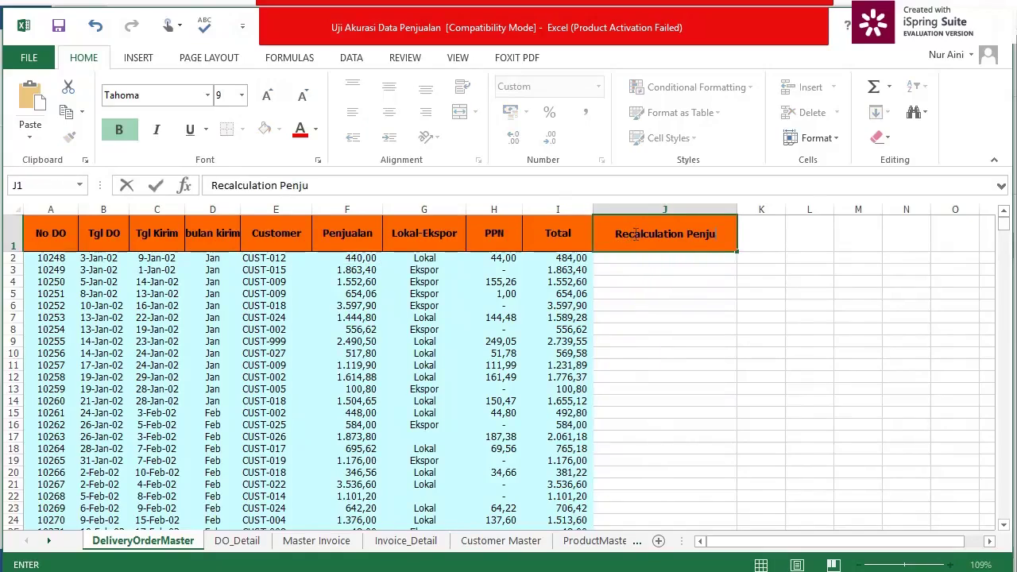
pyautogui.write('alan')
pyautogui.press('Return')
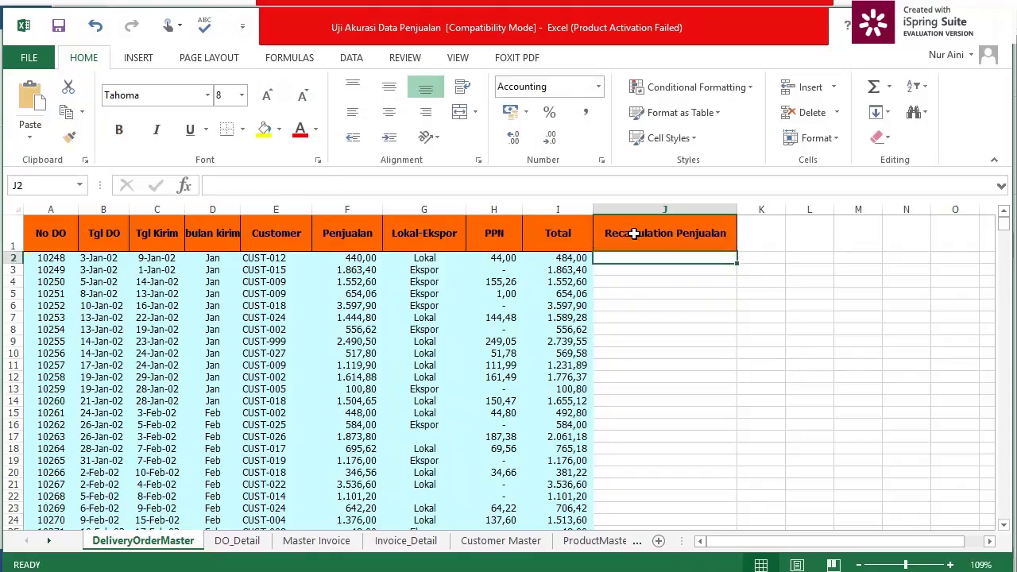
# - Enter =VLOOKUP(A2;DO;2;FALSE)-F2 in cell J2 to compare the recalculated sales with the recorded Penjualan value
pyautogui.write('=vl')
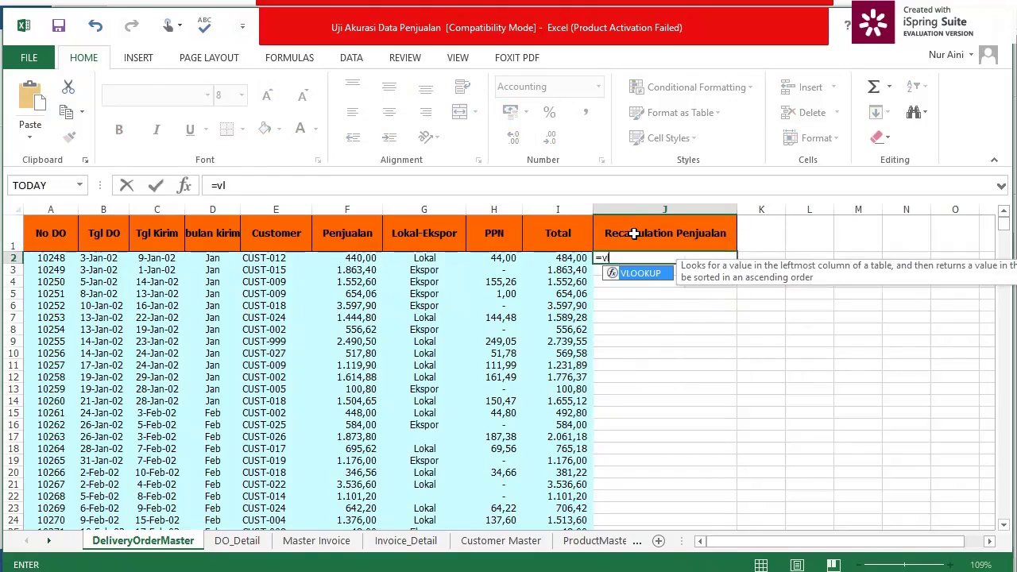
pyautogui.write('ookup(')
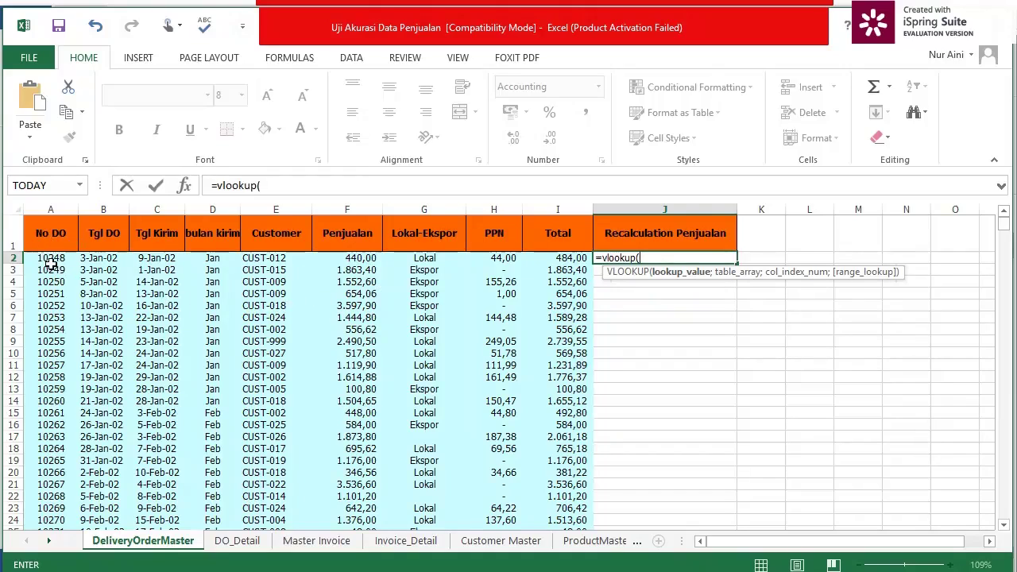
pyautogui.click(52, 258)
pyautogui.write(';D')
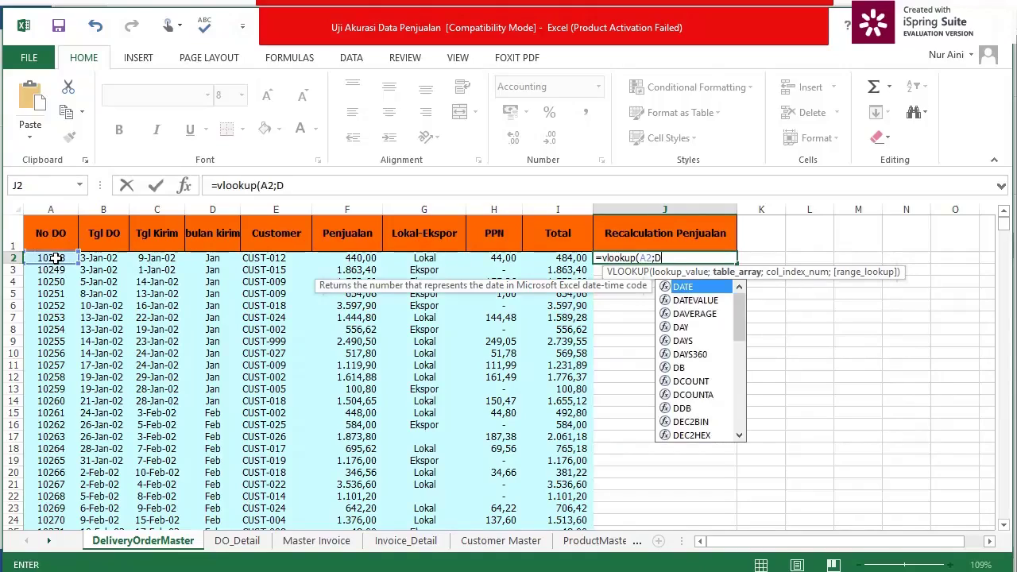
pyautogui.write('O;')
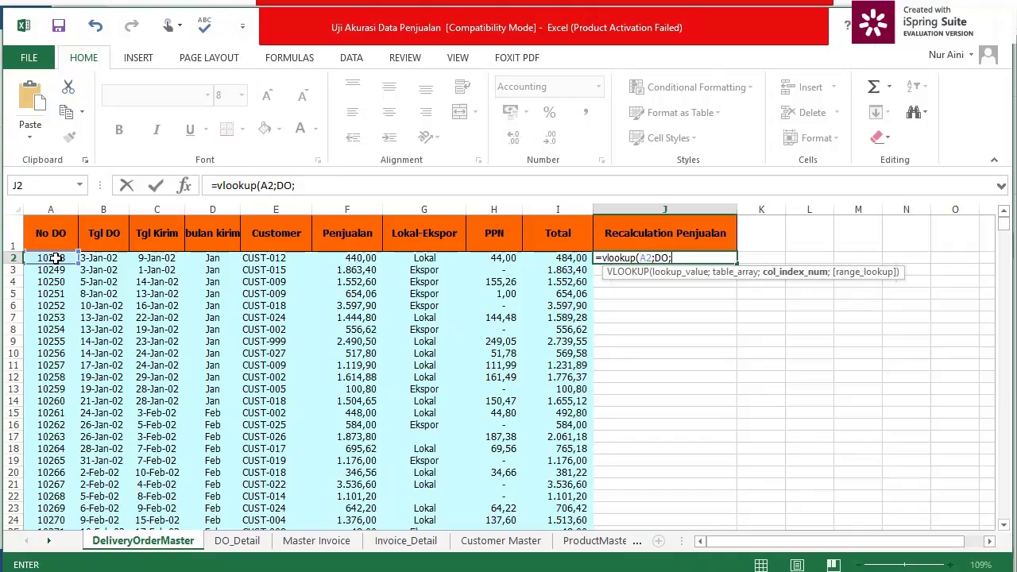
pyautogui.write('2;false')
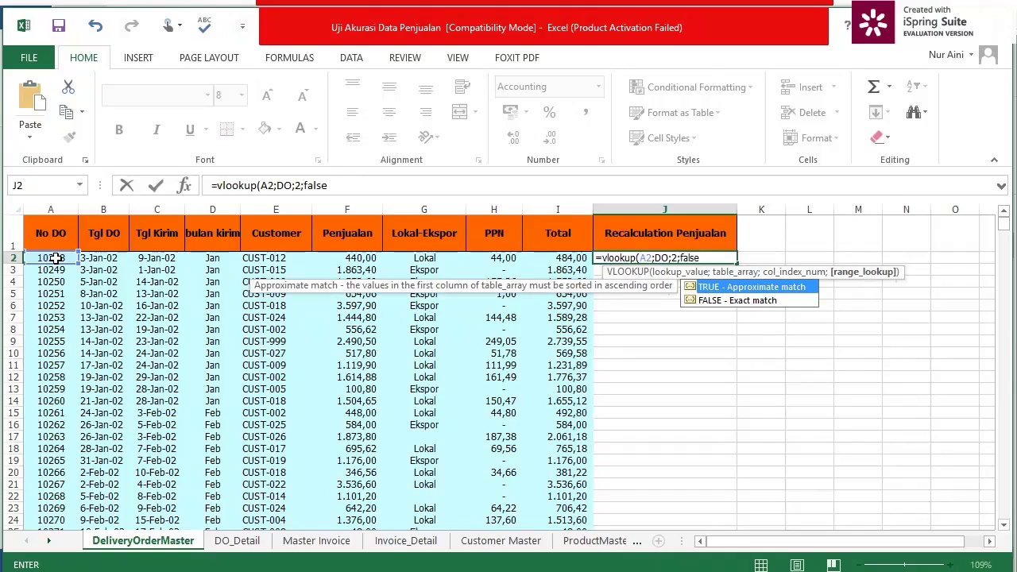
pyautogui.write(')-')
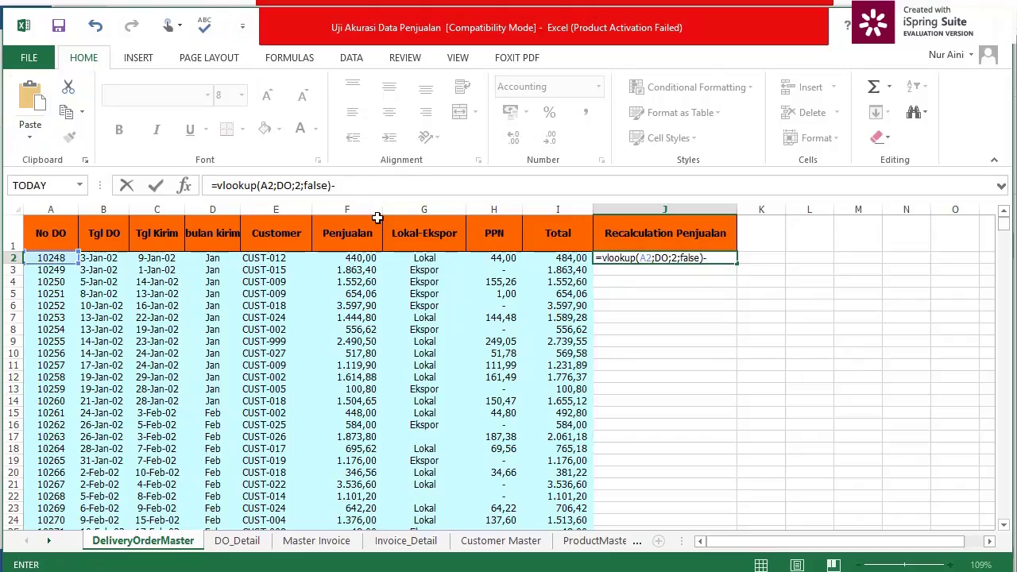
pyautogui.click(354, 259)
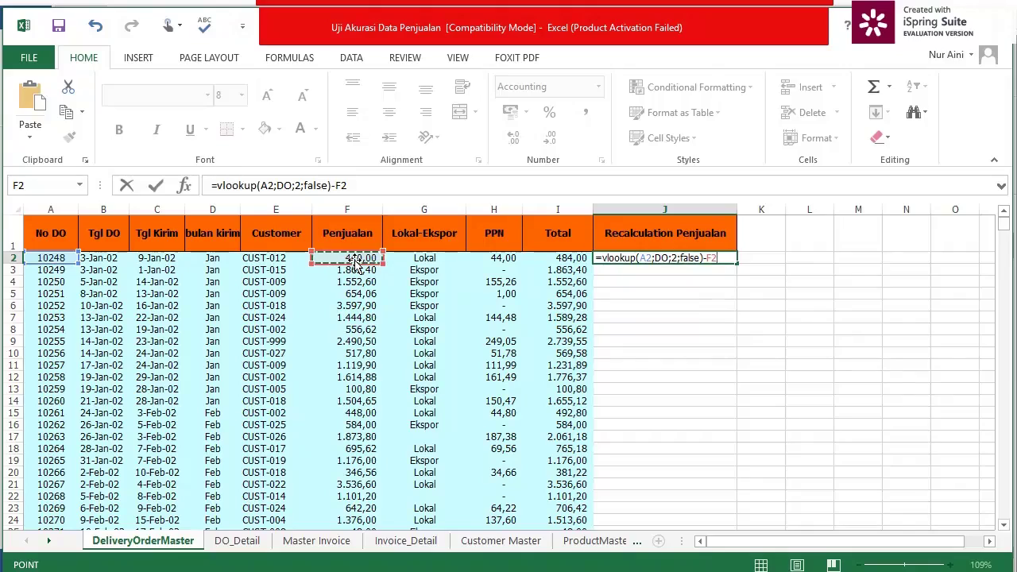
pyautogui.press('Return')
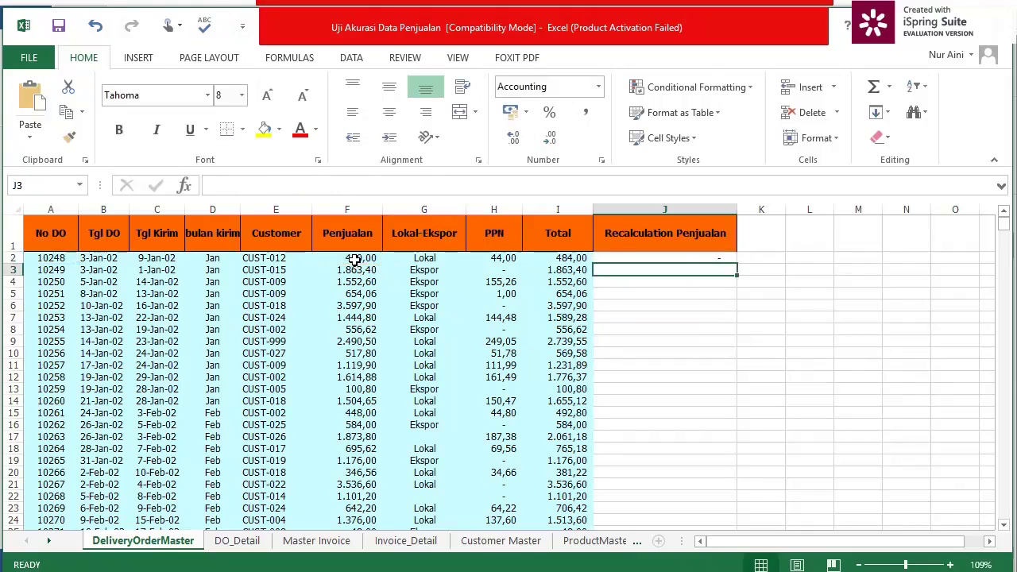
# - Copy the J2 formula down the whole Recalculation Penjualan column and check the differences down to J40
pyautogui.click(680, 260)
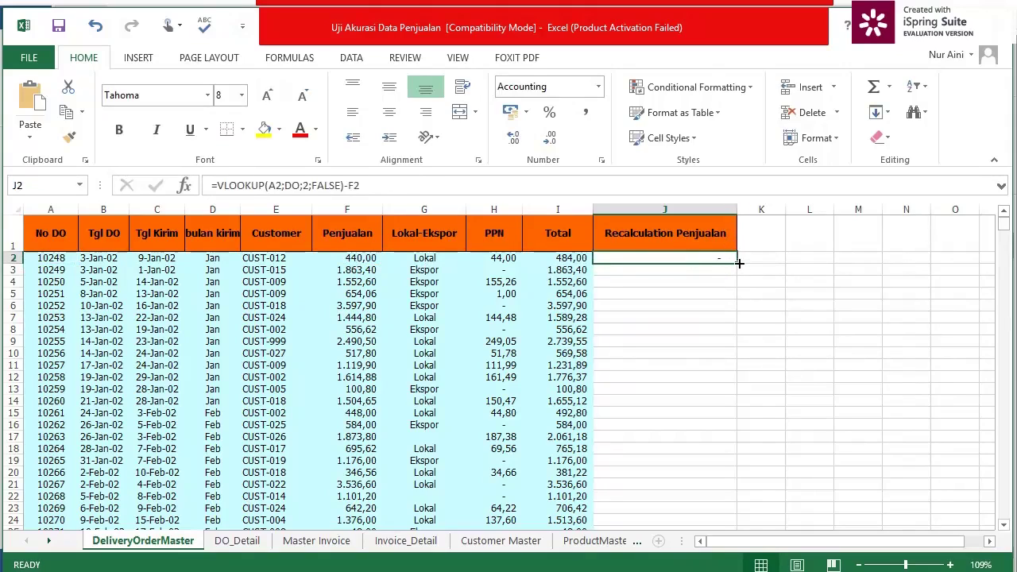
pyautogui.doubleClick(738, 262)
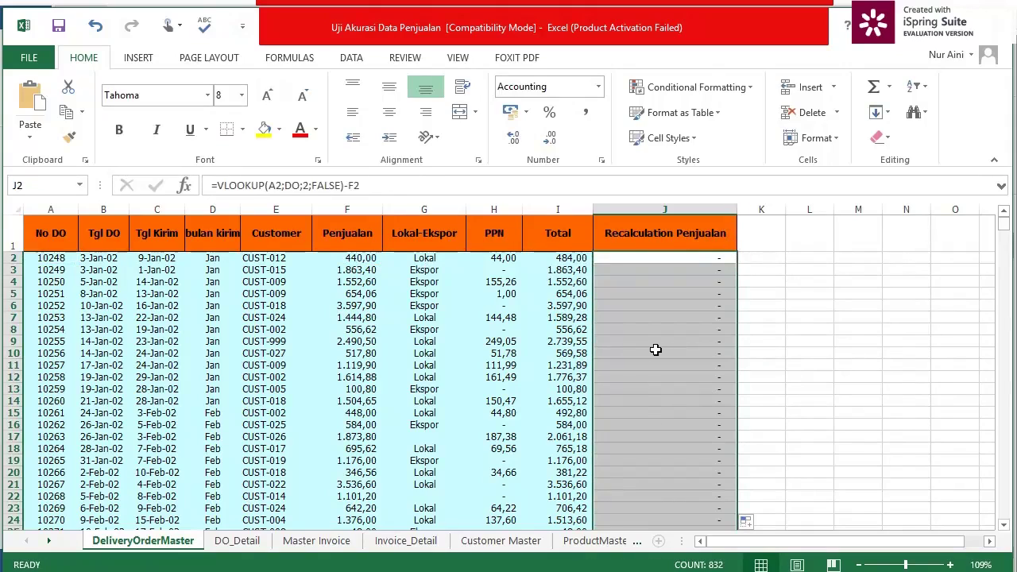
pyautogui.scroll(-6, 655, 347)
pyautogui.scroll(-1, 779, 338)
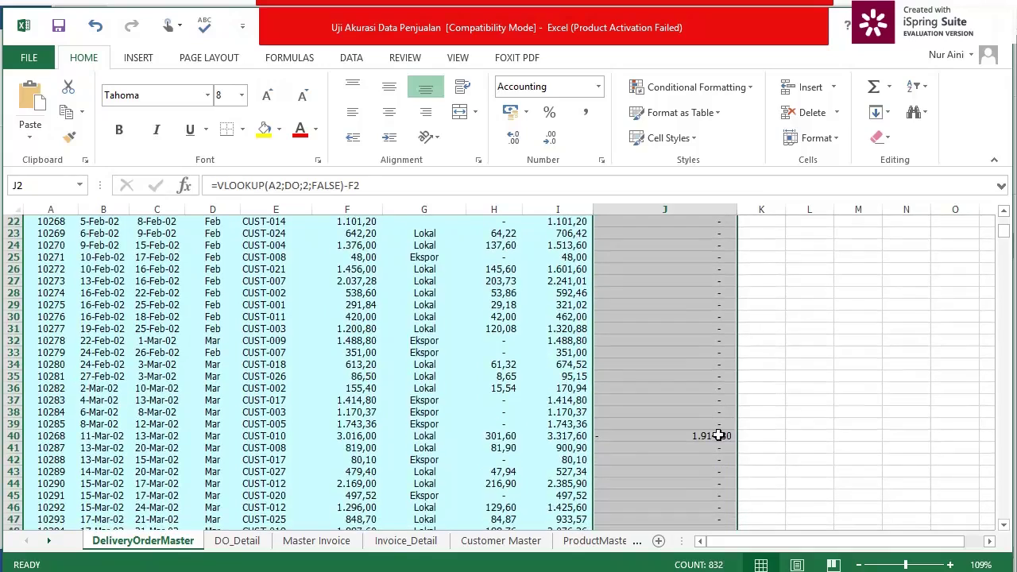
pyautogui.click(715, 434)
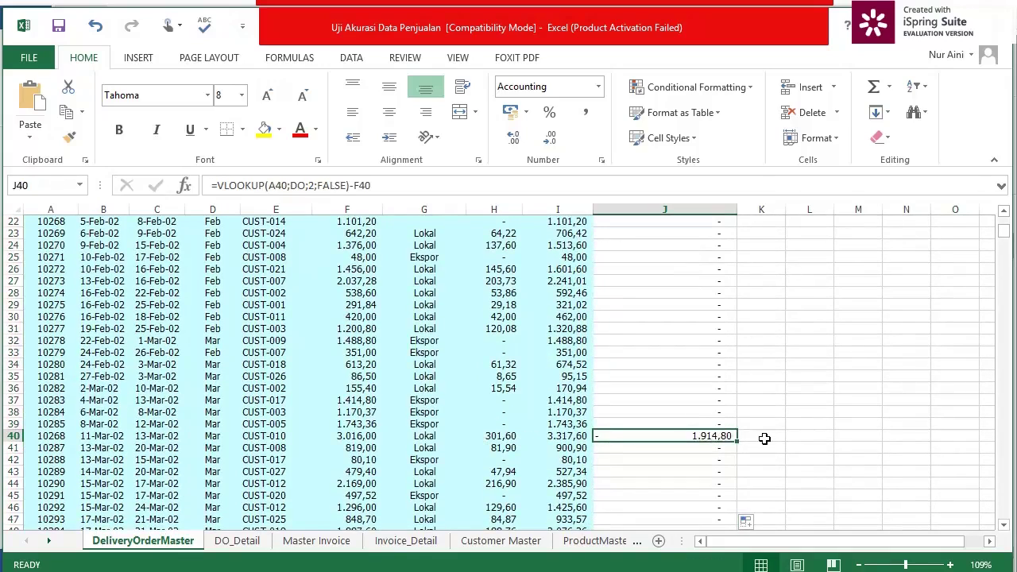
pyautogui.scroll(7, 765, 439)
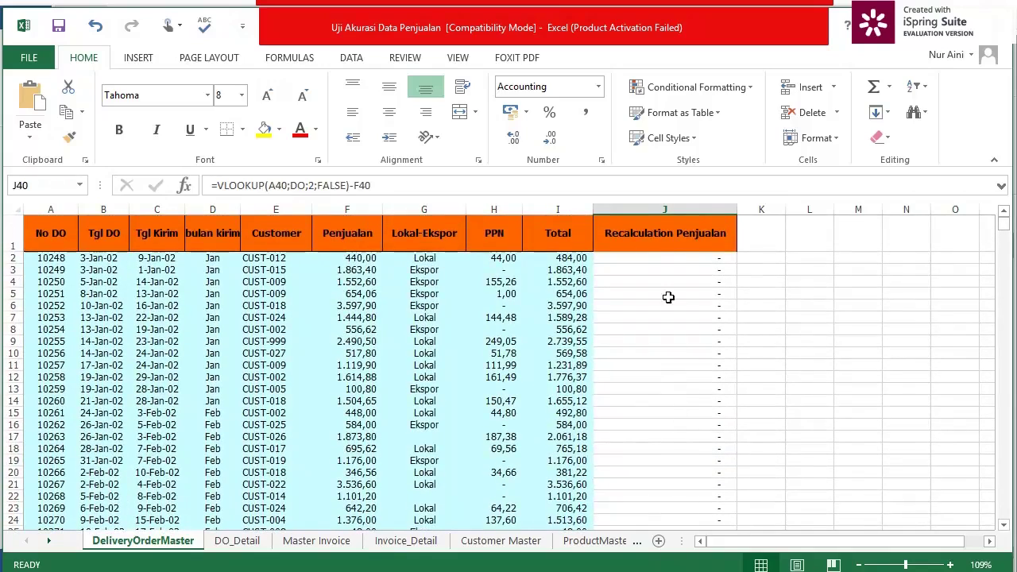
pyautogui.click(657, 256)
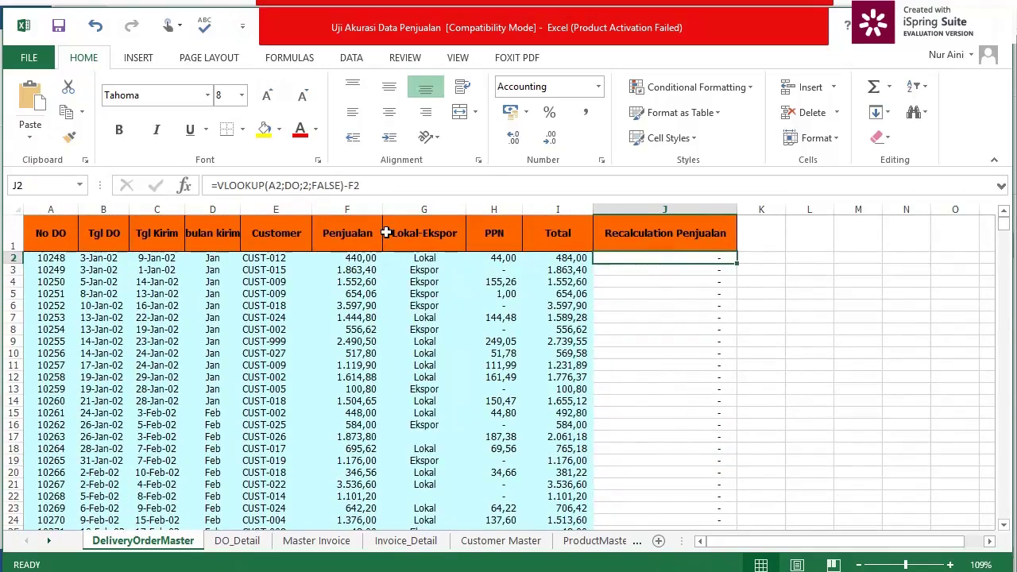
# - Create a formula-based conditional formatting rule for Penjualan cells F2:F831 using =vlookup(a2;DO;2;false)<>F2
pyautogui.click(356, 260)
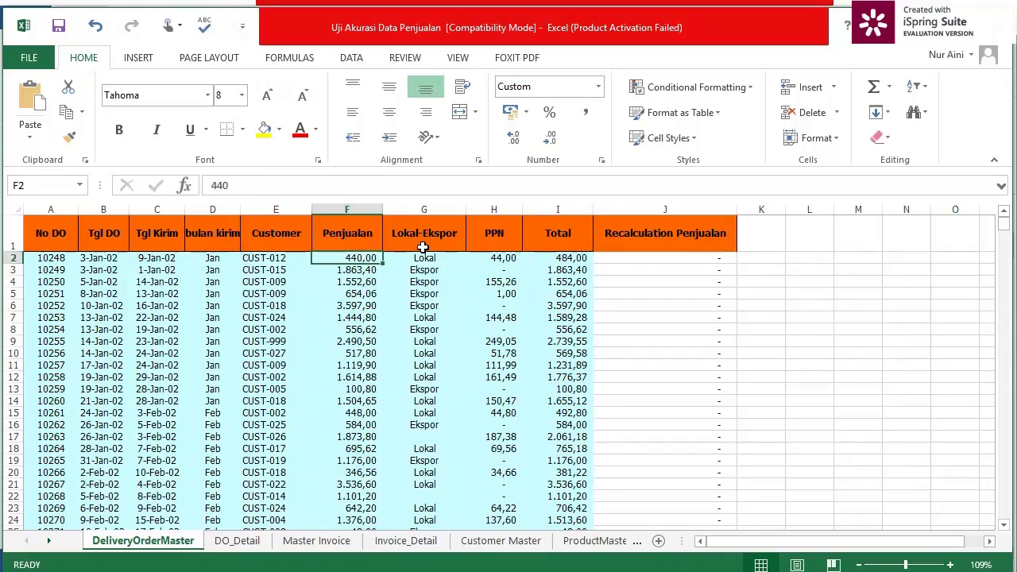
pyautogui.hotkey('ctrl', 'shift', 'Down')
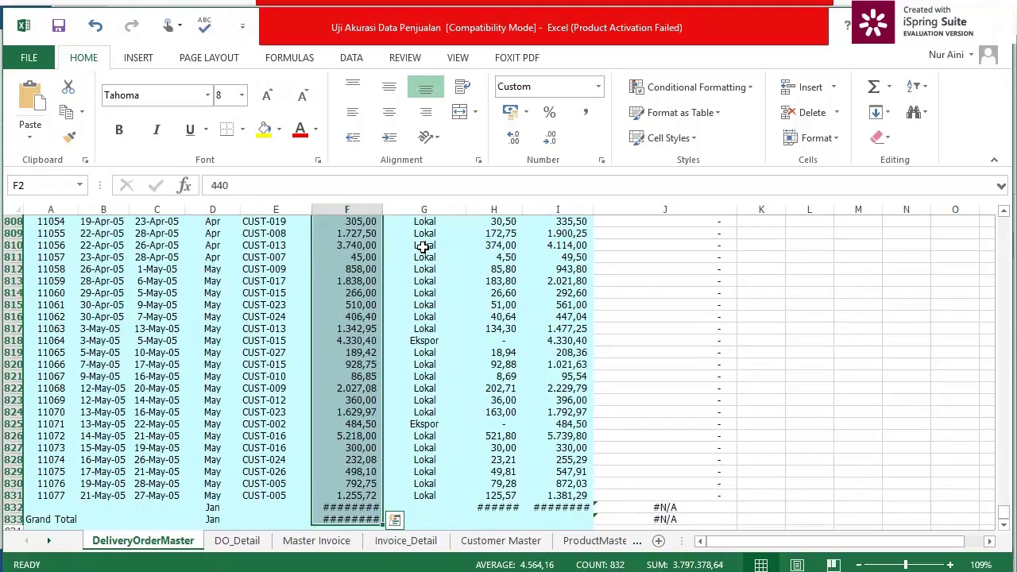
pyautogui.hotkey('shift', 'Up')
pyautogui.hotkey('shift', 'Up')
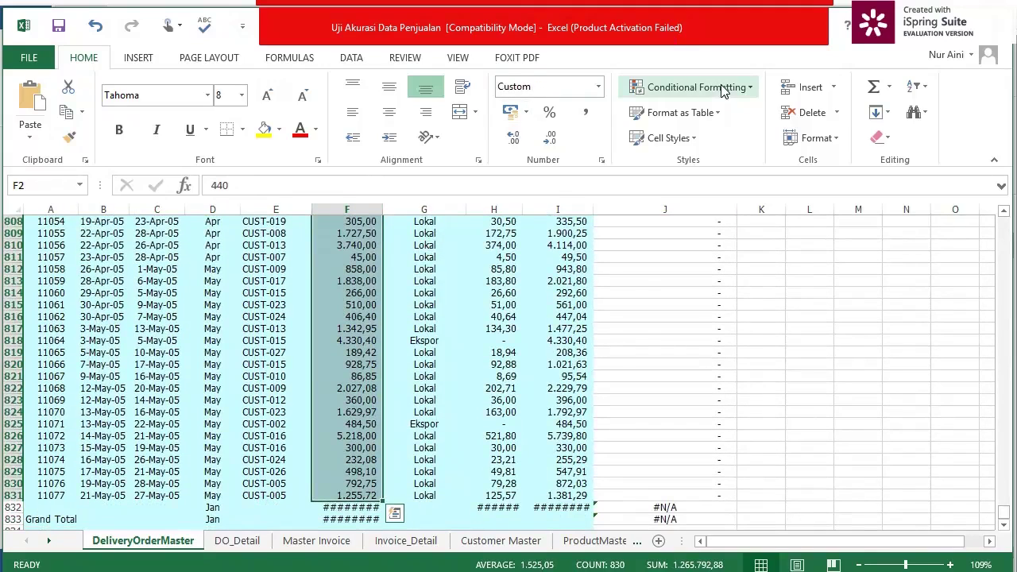
pyautogui.click(721, 88)
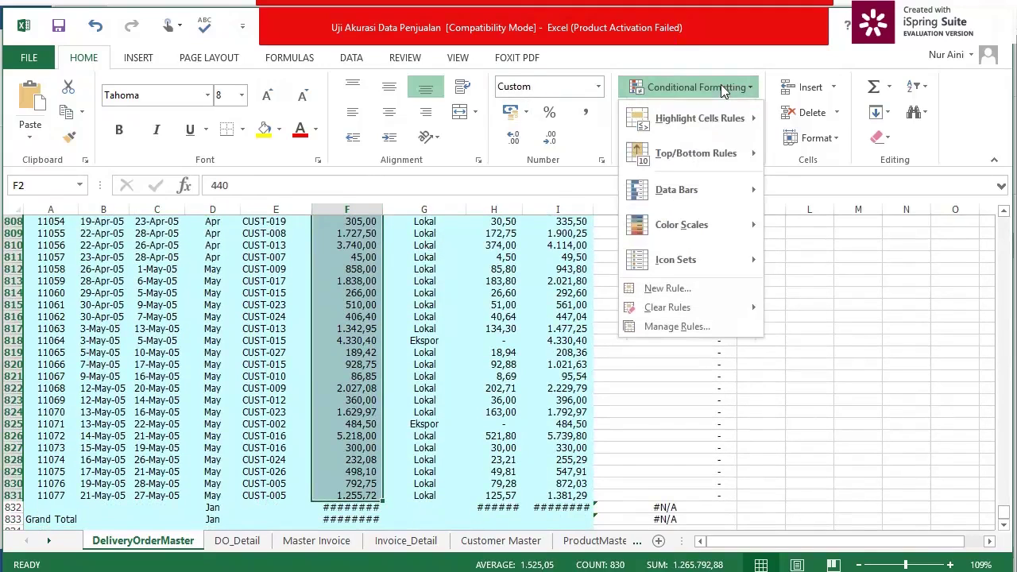
pyautogui.click(677, 289)
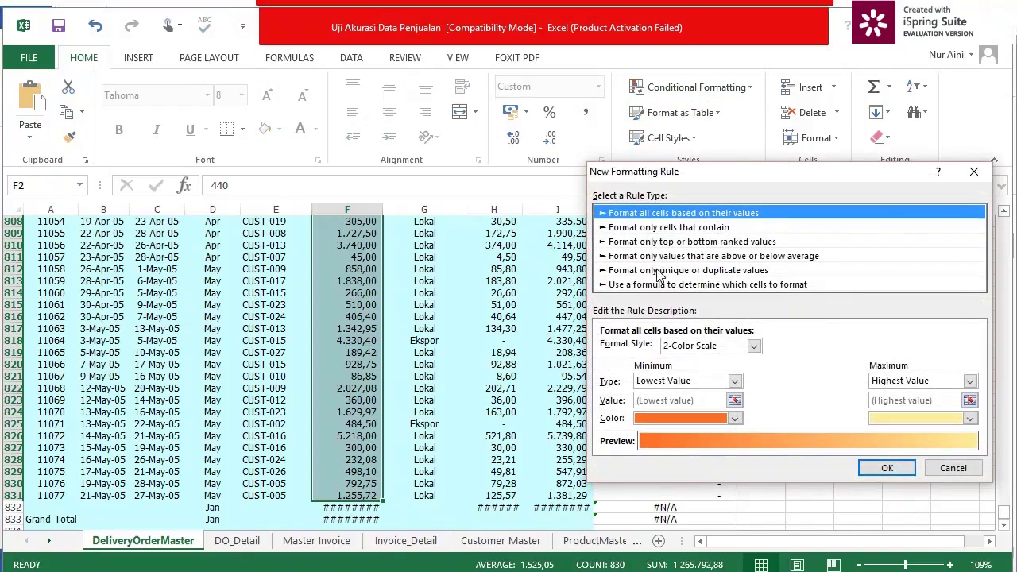
pyautogui.click(644, 288)
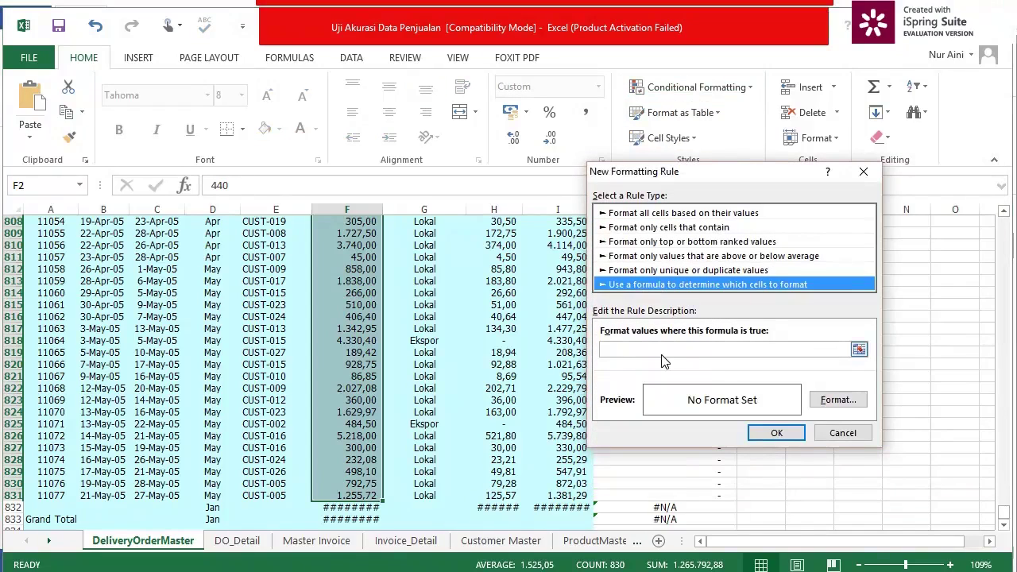
pyautogui.click(665, 348)
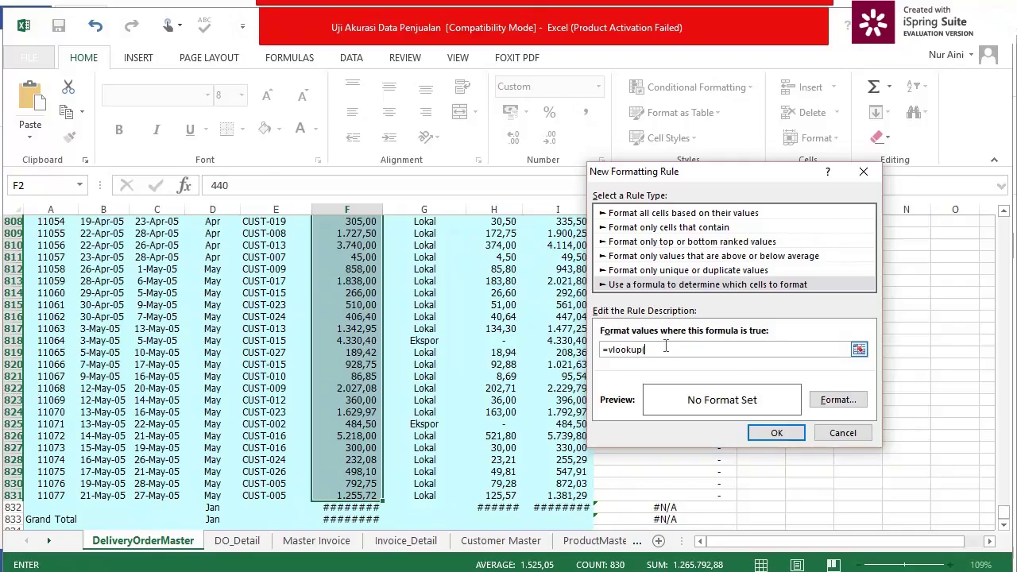
pyautogui.moveTo(1006, 513); pyautogui.dragTo(1005, 204)
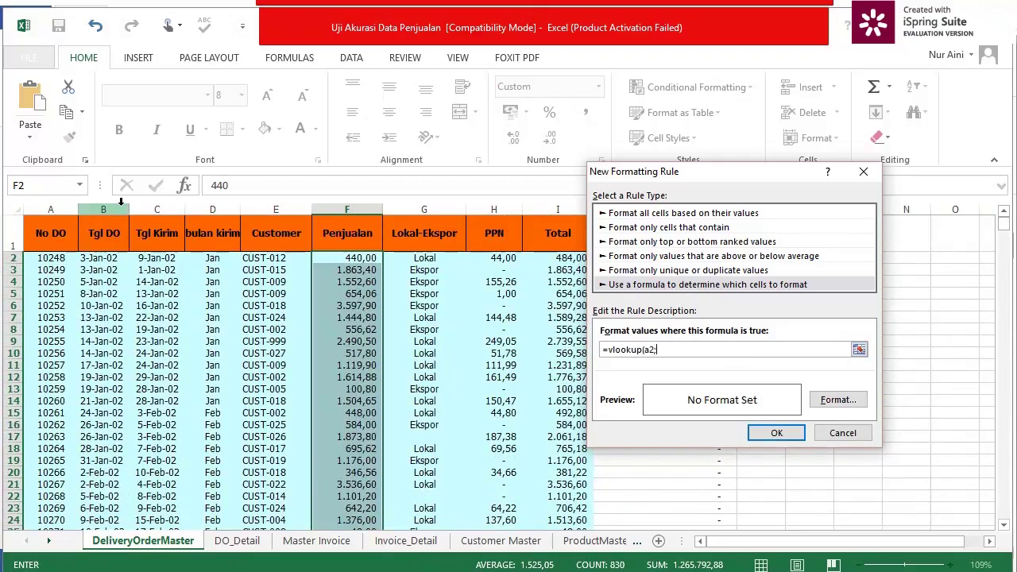
pyautogui.write('O;2;false)<>F2')
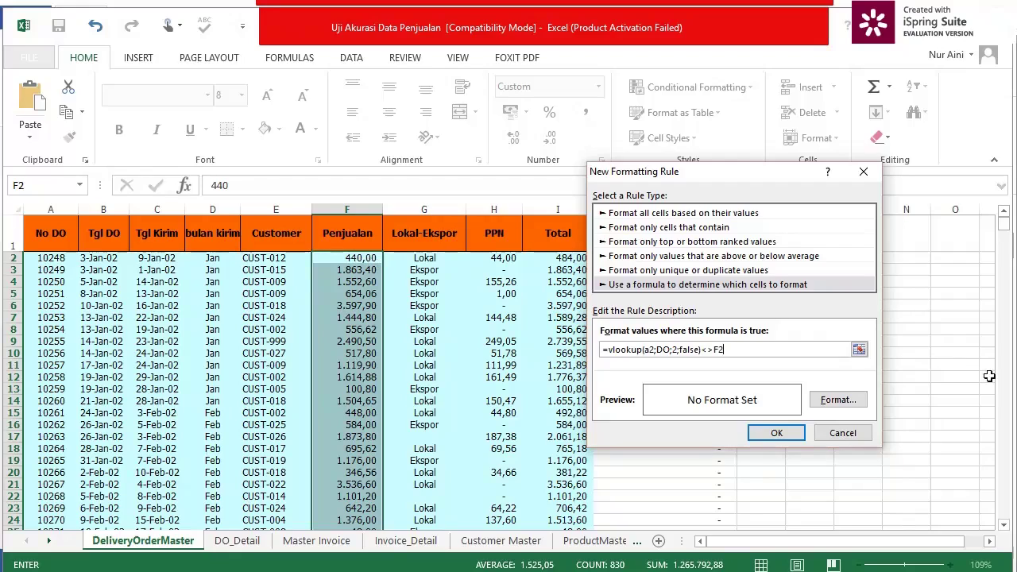
# - Give the formatting rule a yellow fill, apply it, and check the Penjualan column down to F40
pyautogui.click(855, 404)
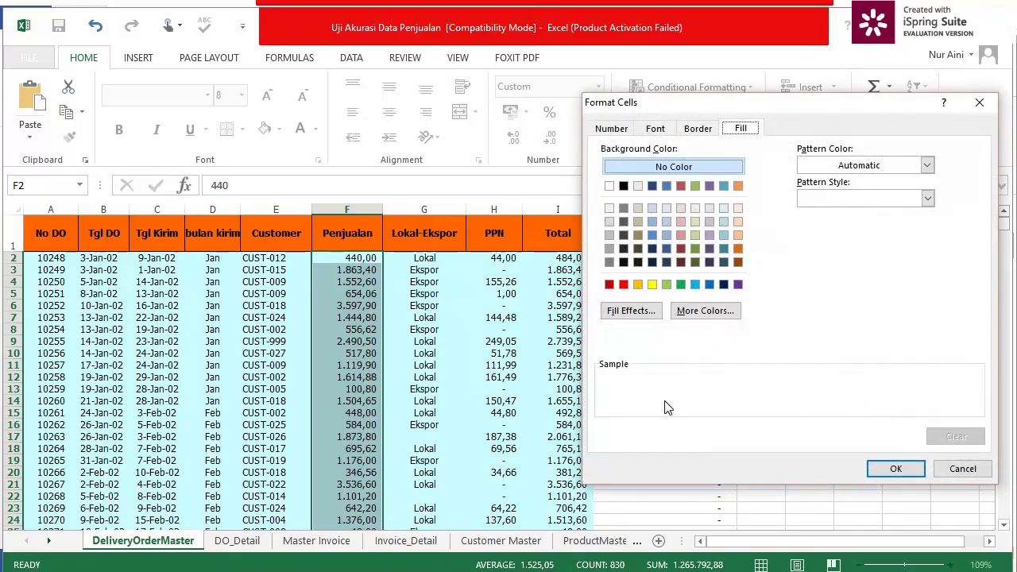
pyautogui.click(653, 284)
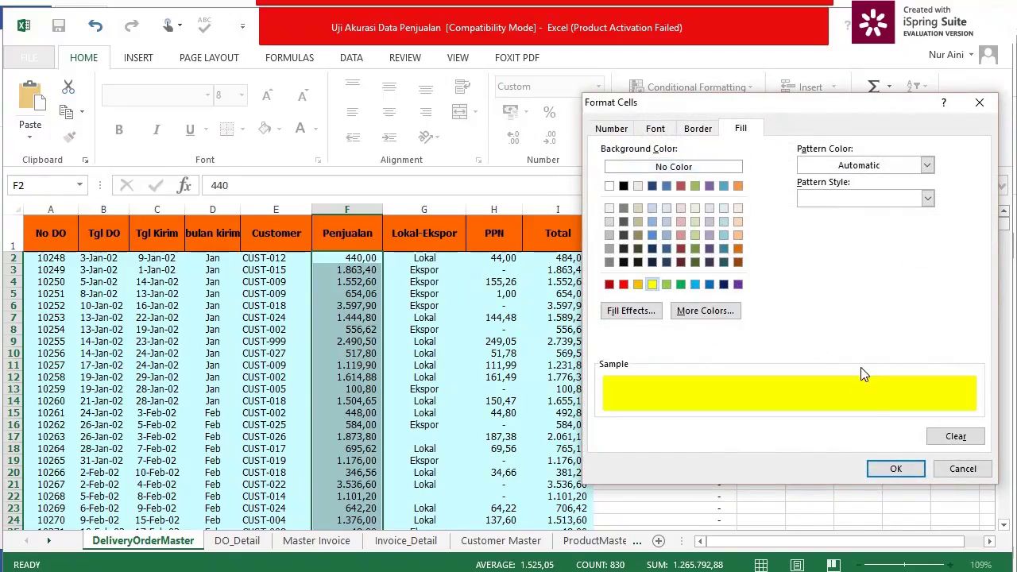
pyautogui.click(897, 469)
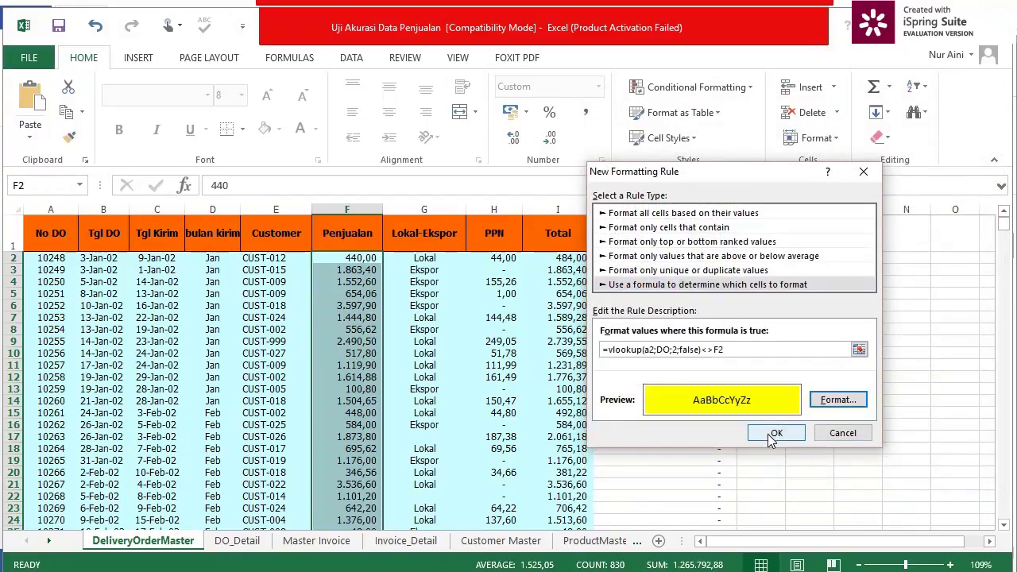
pyautogui.click(770, 434)
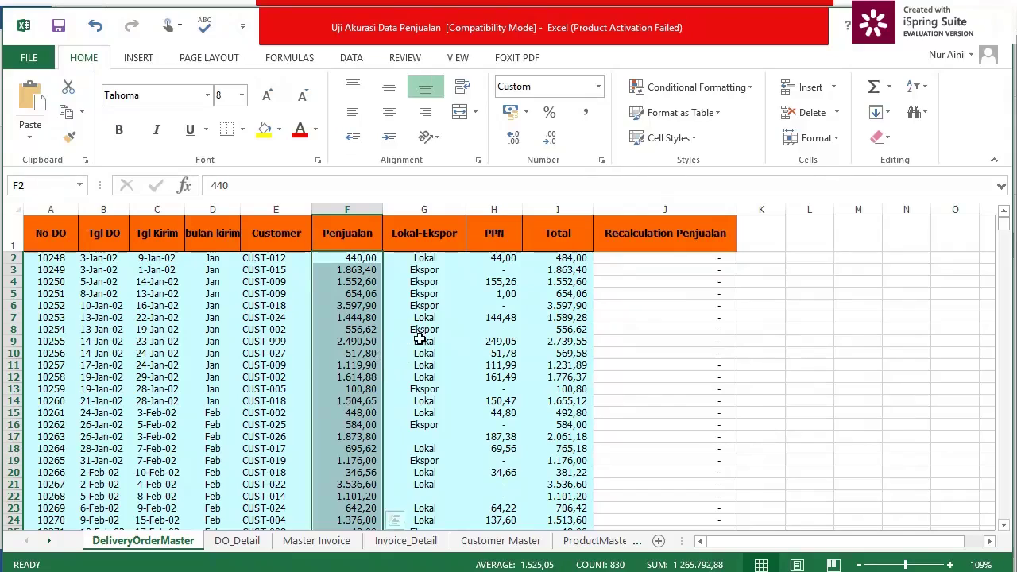
pyautogui.scroll(-7, 420, 340)
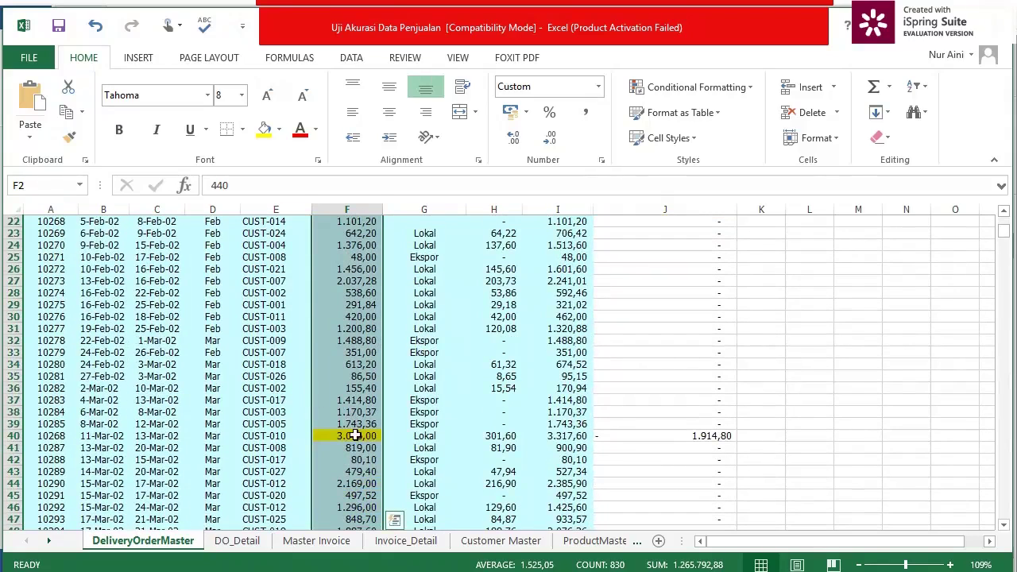
pyautogui.click(355, 438)
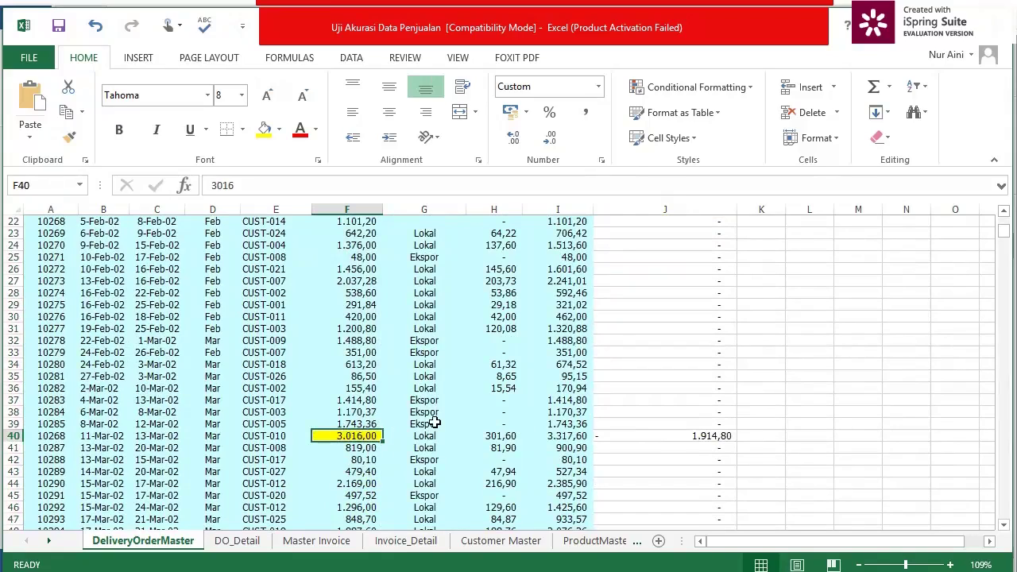
pyautogui.scroll(5, 433, 422)
pyautogui.scroll(2, 434, 423)
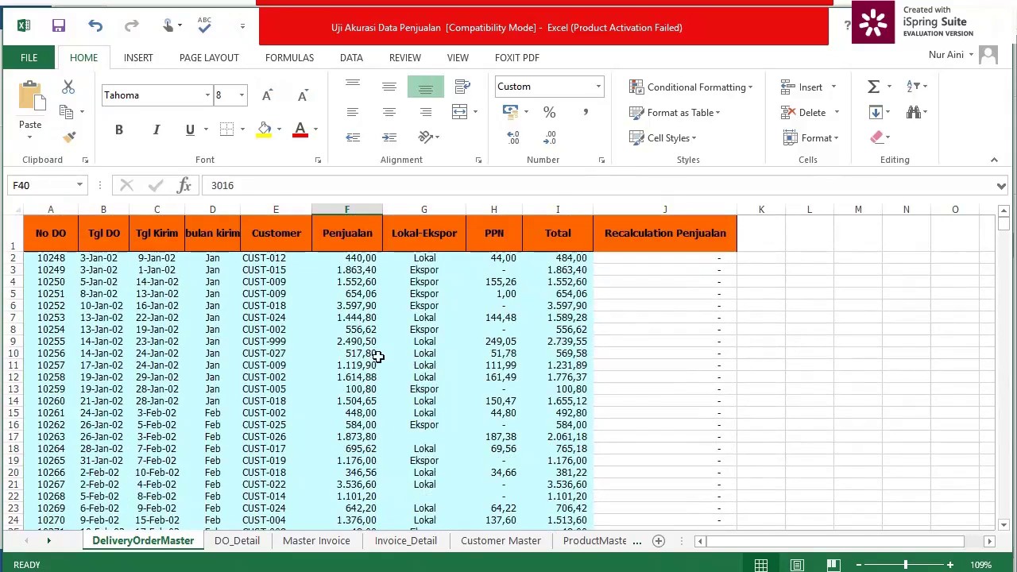
# - Apply a custom data validation rule to Penjualan cells F2:F831 with the formula =vlookup(a2;do;2;false)=f2
pyautogui.click(352, 256)
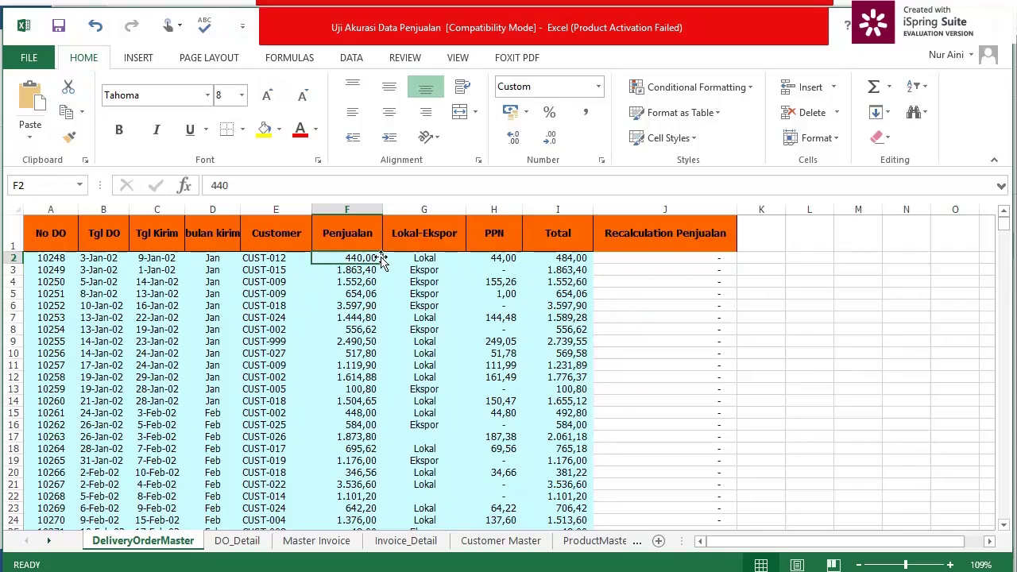
pyautogui.hotkey('ctrl', 'shift', 'Down')
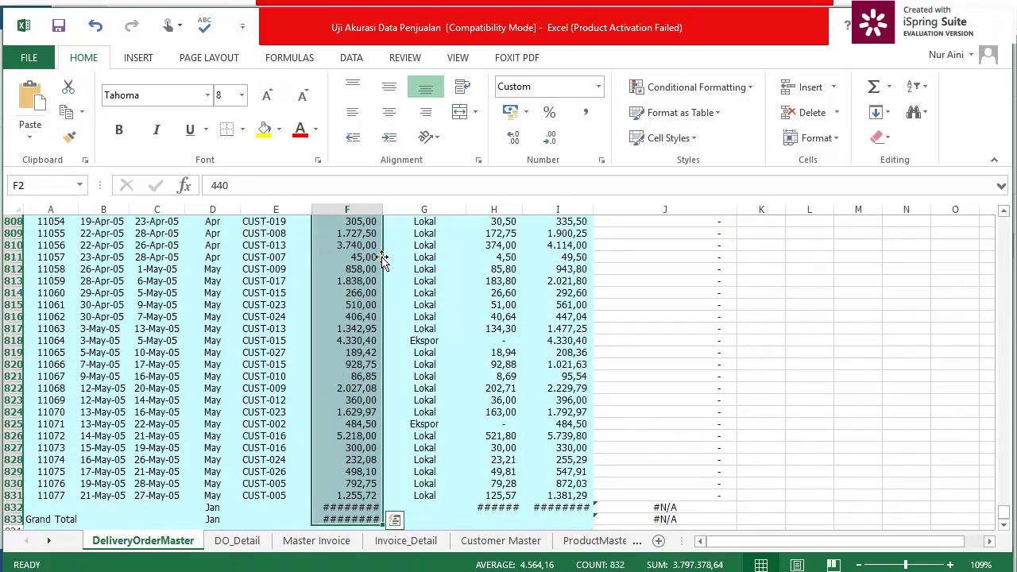
pyautogui.hotkey('shift', 'Up')
pyautogui.hotkey('shift', 'Up')
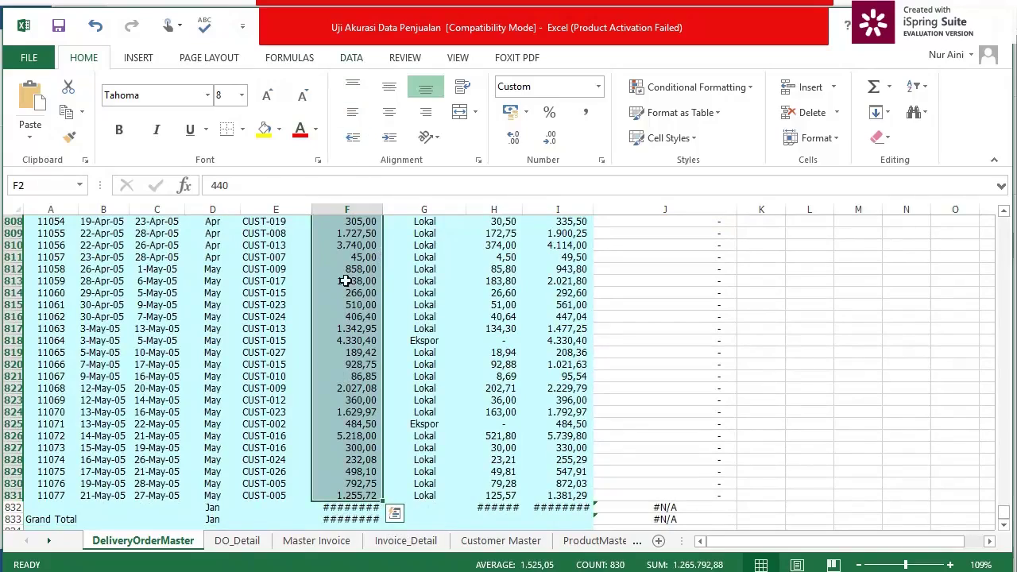
pyautogui.click(360, 59)
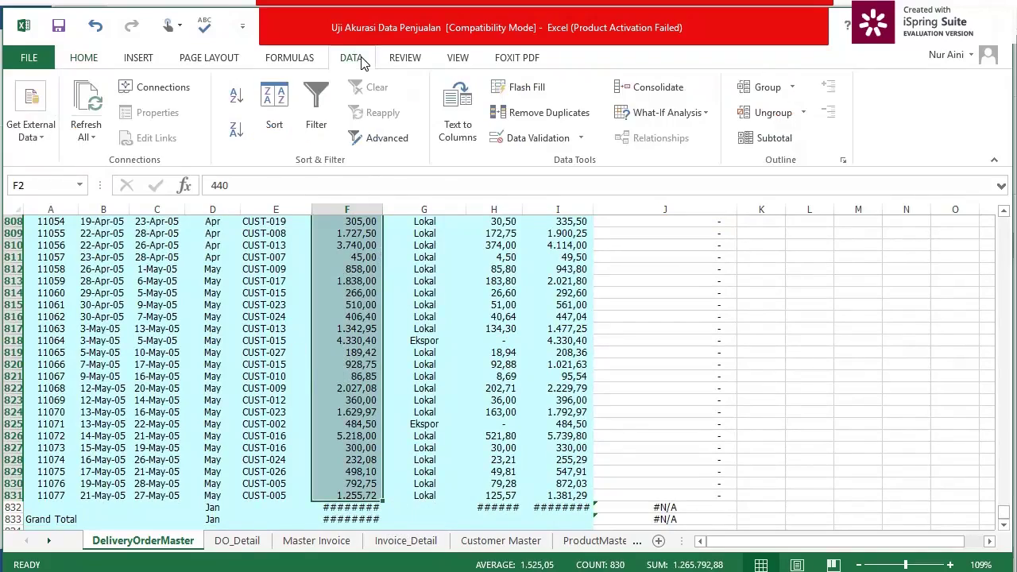
pyautogui.click(538, 138)
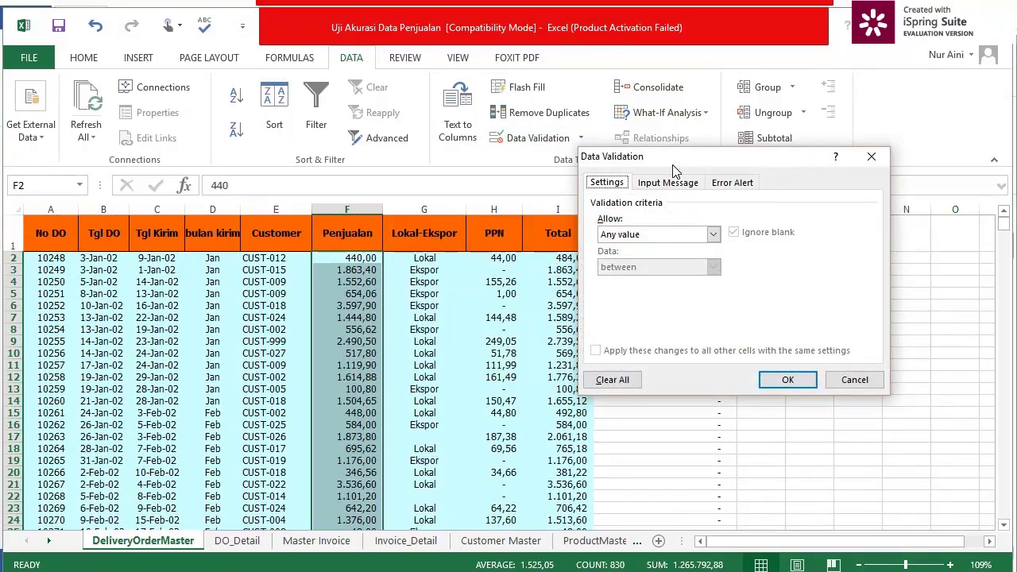
pyautogui.click(716, 235)
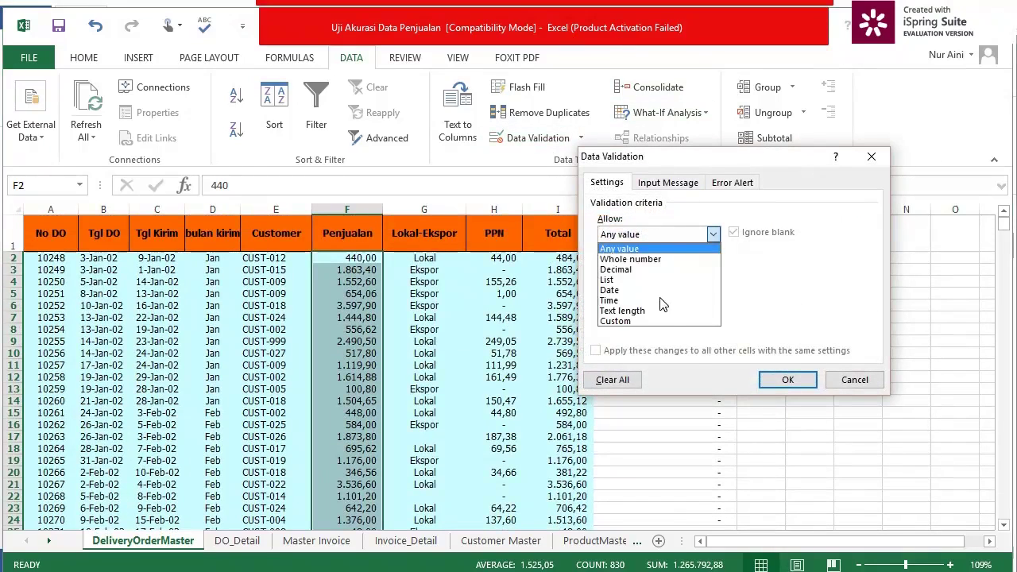
pyautogui.click(652, 322)
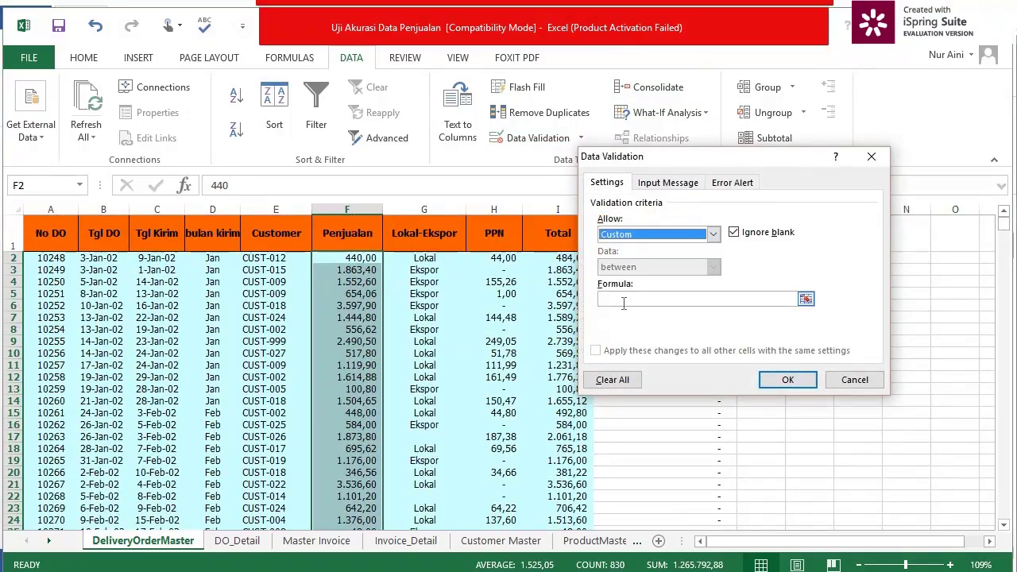
pyautogui.click(625, 300)
pyautogui.write('=')
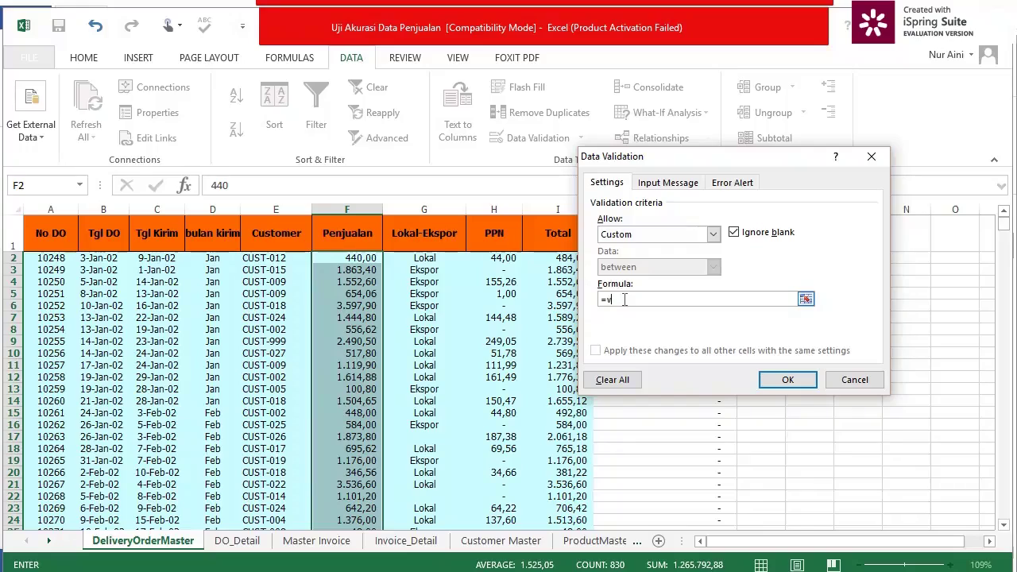
pyautogui.write('vlookup(a2;do;2;false)')
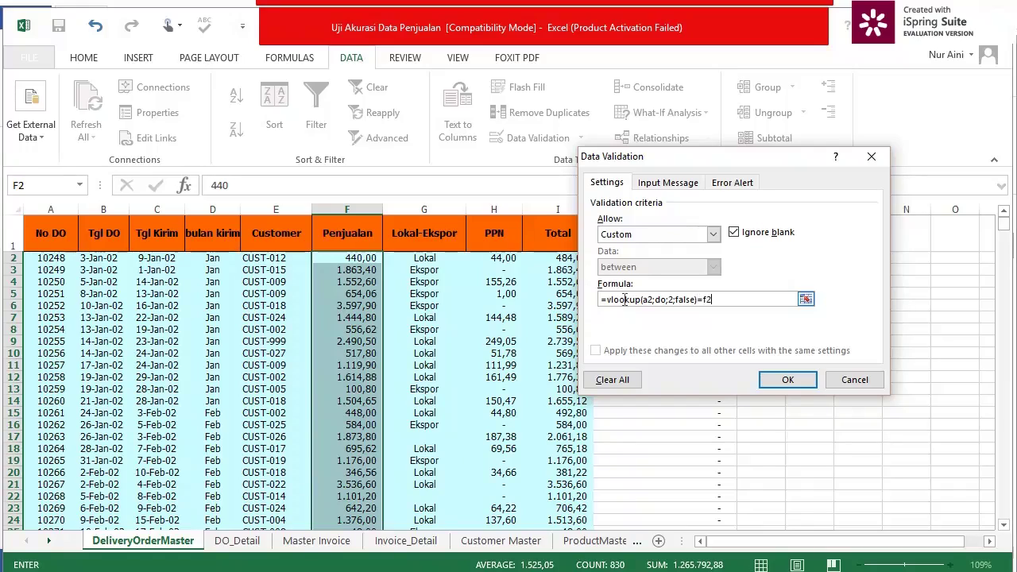
pyautogui.write('=f2')
pyautogui.click(788, 380)
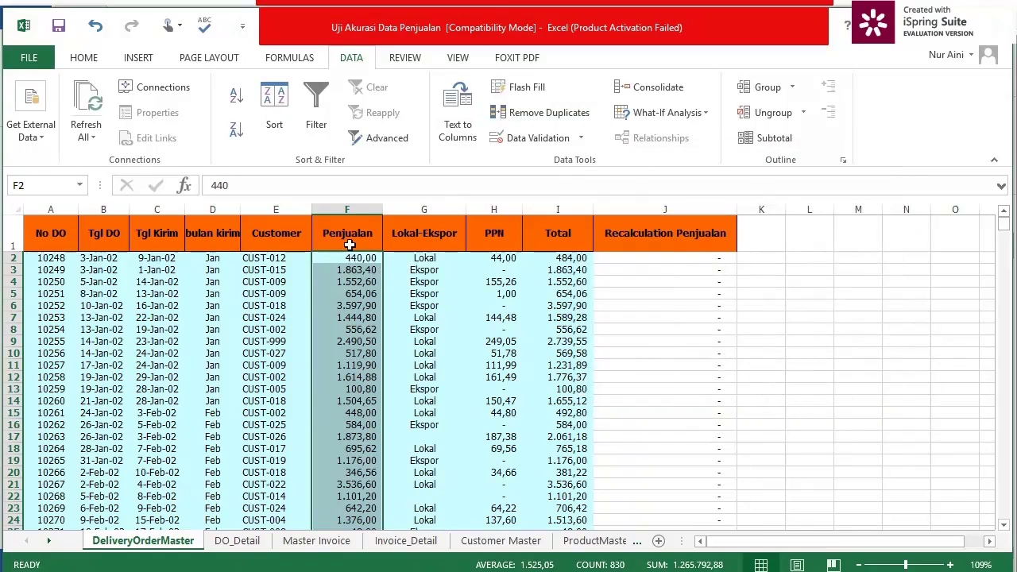
# - Circle the invalid data in the Penjualan column and check the cells down past row 40
pyautogui.click(581, 138)
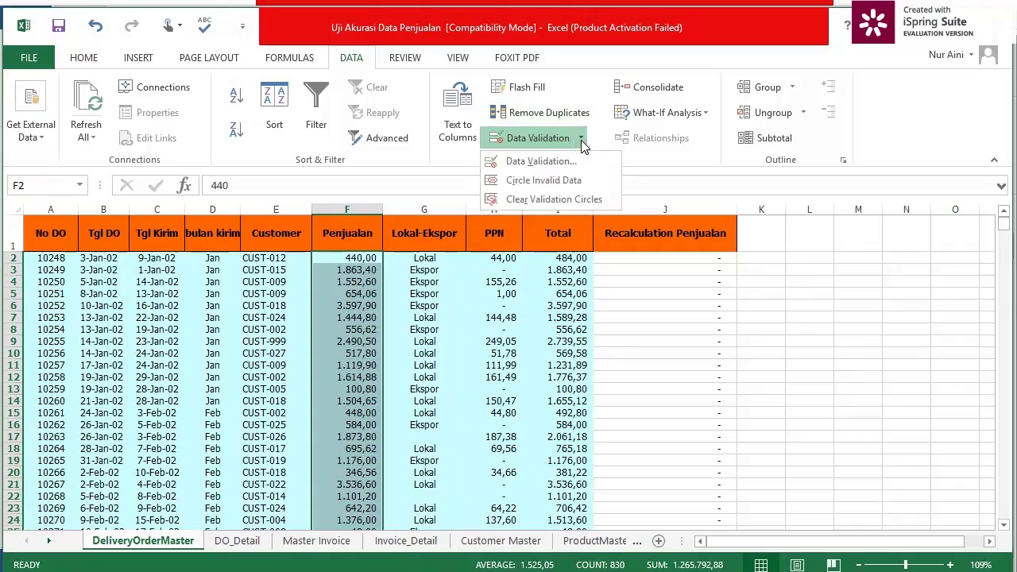
pyautogui.click(536, 181)
pyautogui.scroll(-7, 354, 354)
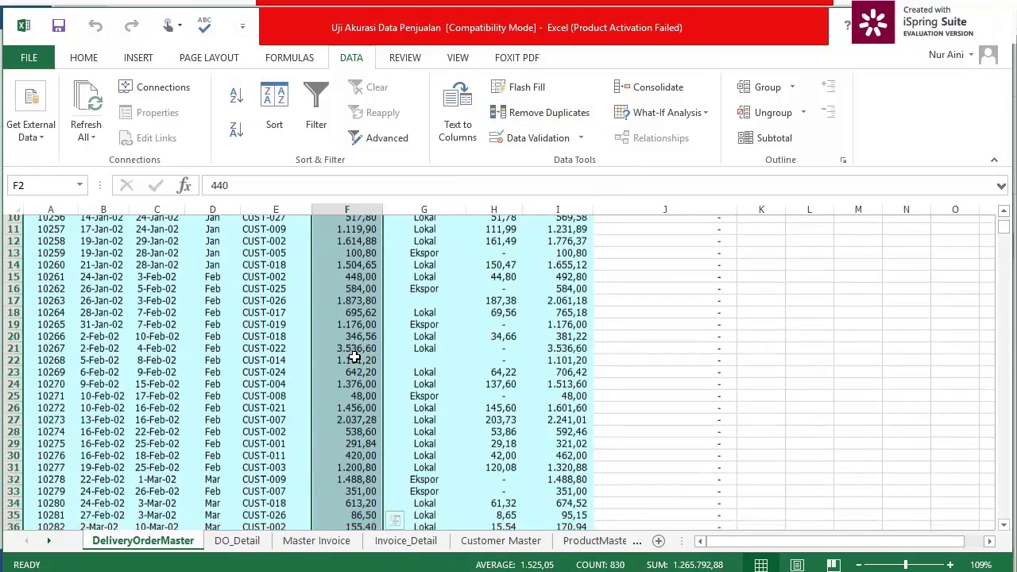
pyautogui.scroll(-2, 379, 360)
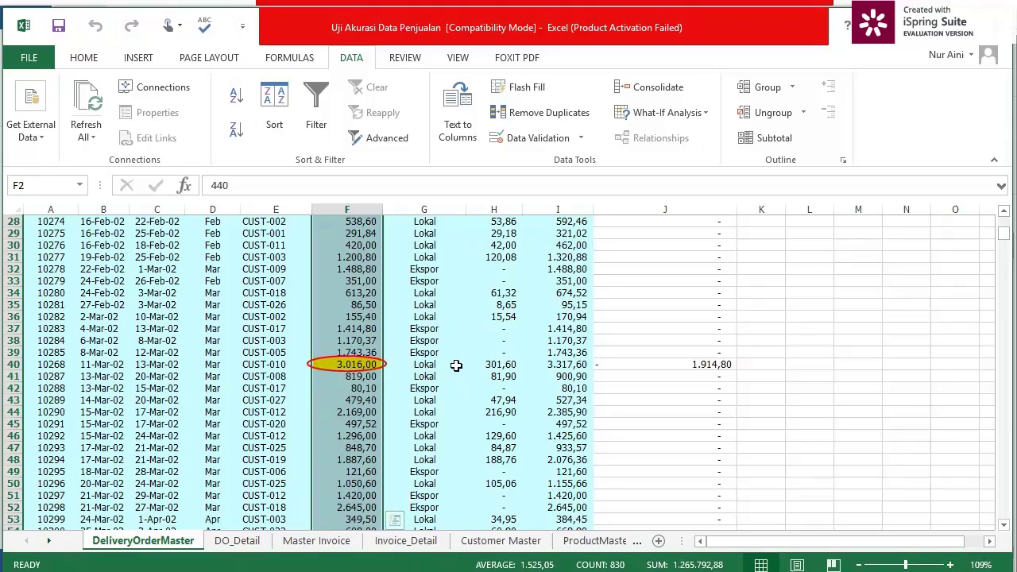
pyautogui.scroll(9, 457, 364)
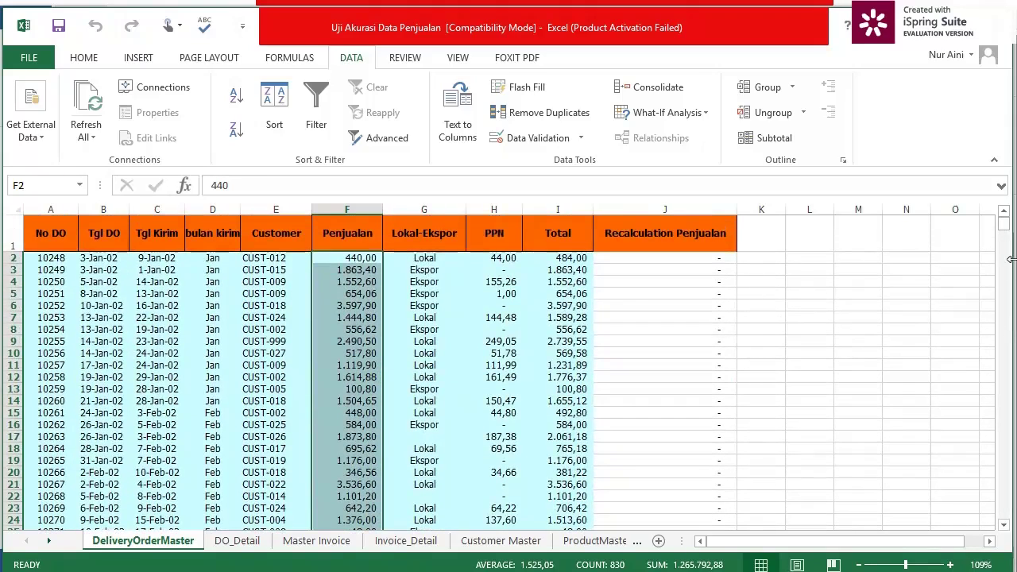
pyautogui.click(1004, 226)
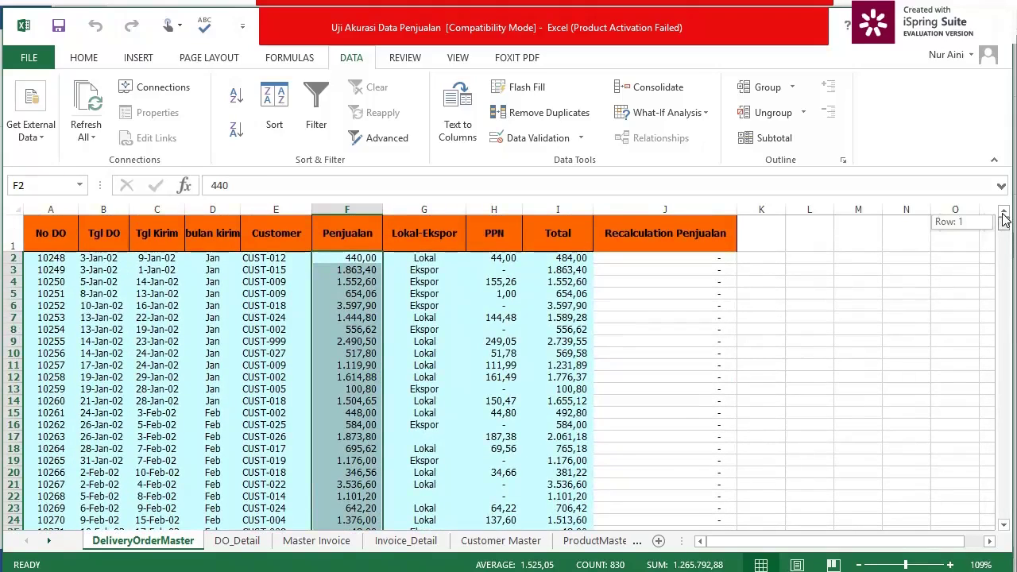
pyautogui.click(434, 242)
pyautogui.click(495, 257)
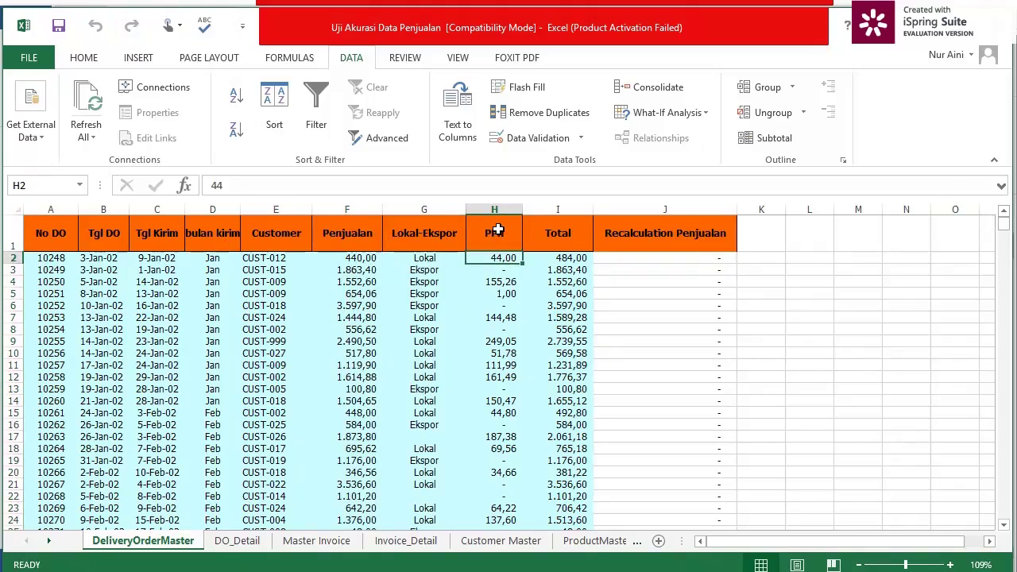
pyautogui.click(495, 231)
pyautogui.click(497, 256)
pyautogui.click(495, 230)
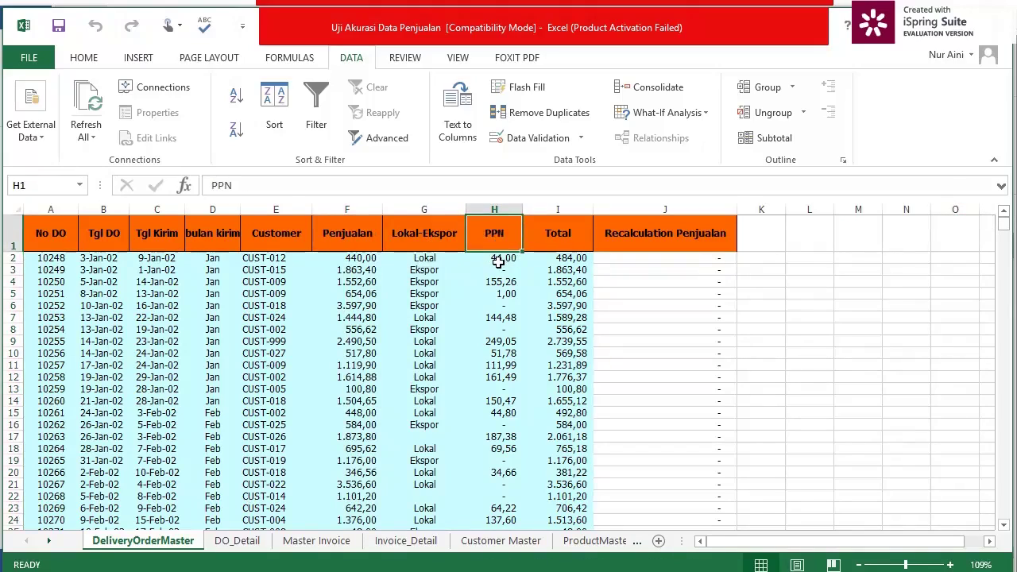
pyautogui.press('Right')
# - Add the heading Recalculation PPN in cell K1 and fit column K's width to it
pyautogui.click(766, 228)
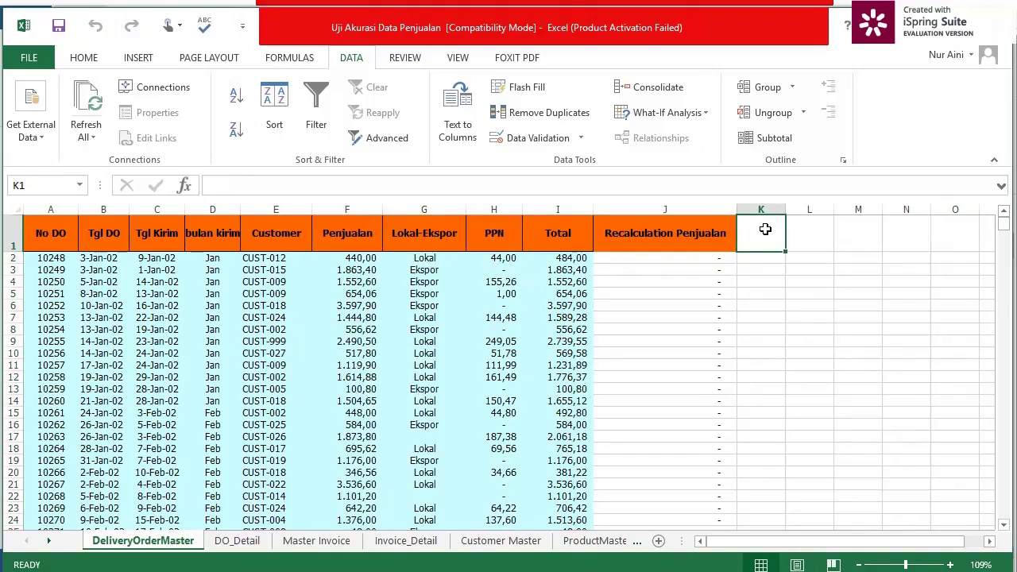
pyautogui.write('Reca')
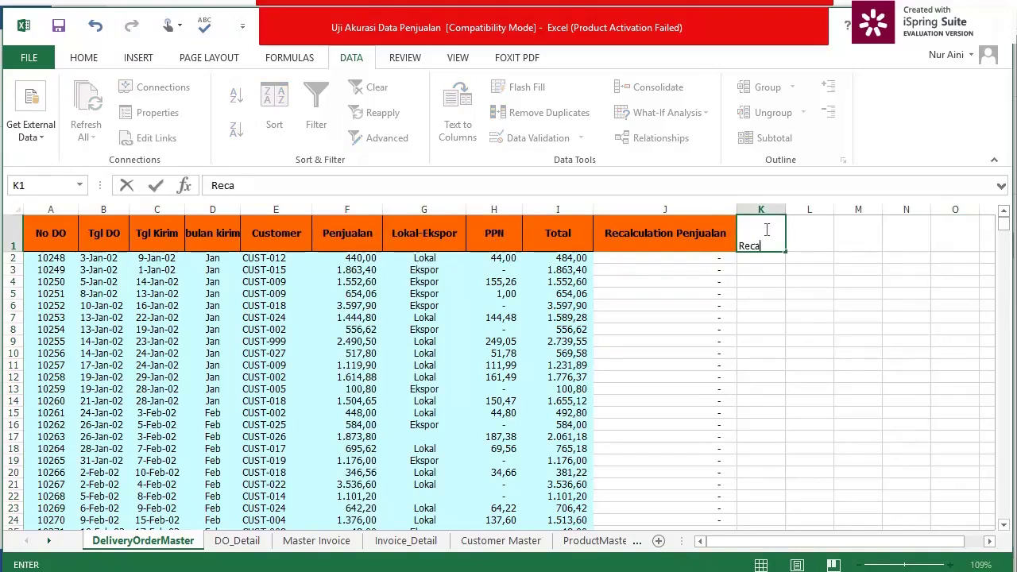
pyautogui.write('lculation PPN')
pyautogui.press('Return')
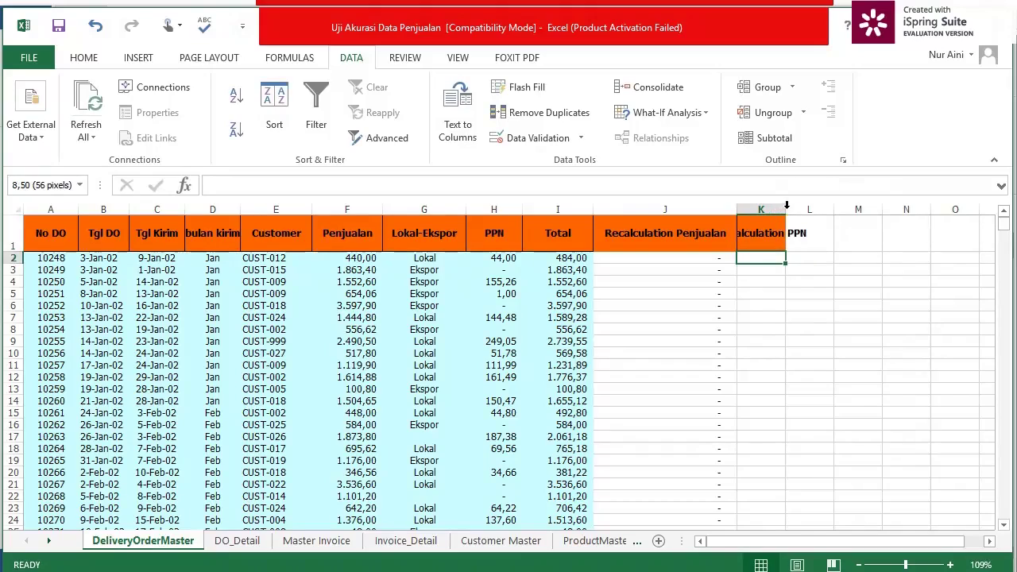
pyautogui.doubleClick(785, 209)
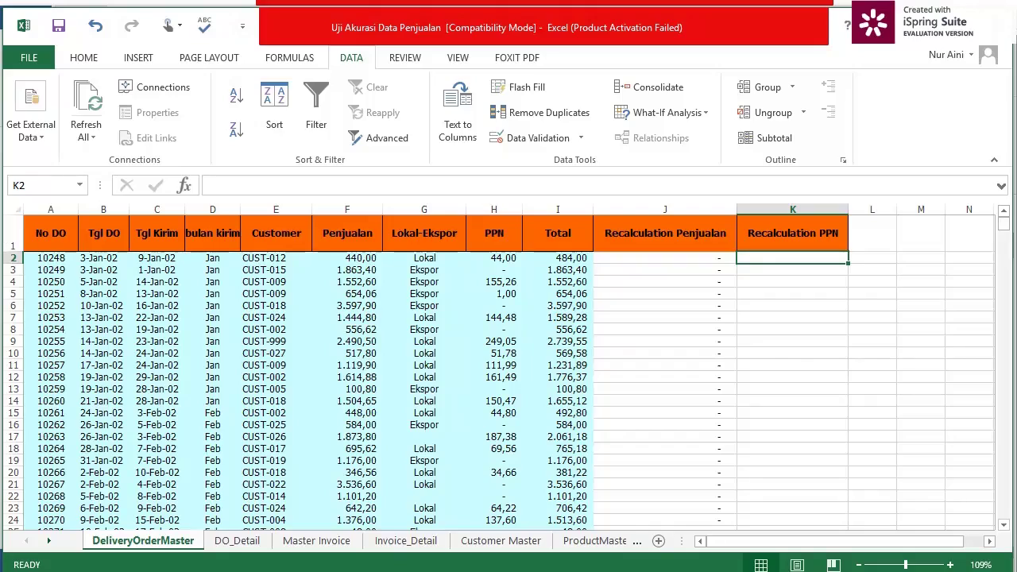
# - Begin an IF formula in cell K2 with the logical test G2="lokal"
pyautogui.write('=if')
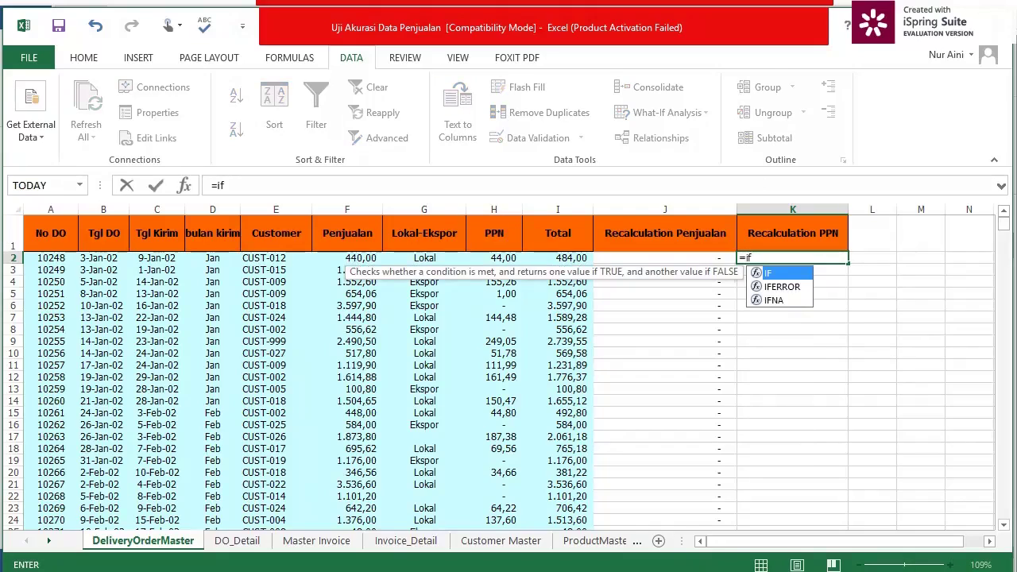
pyautogui.write('(')
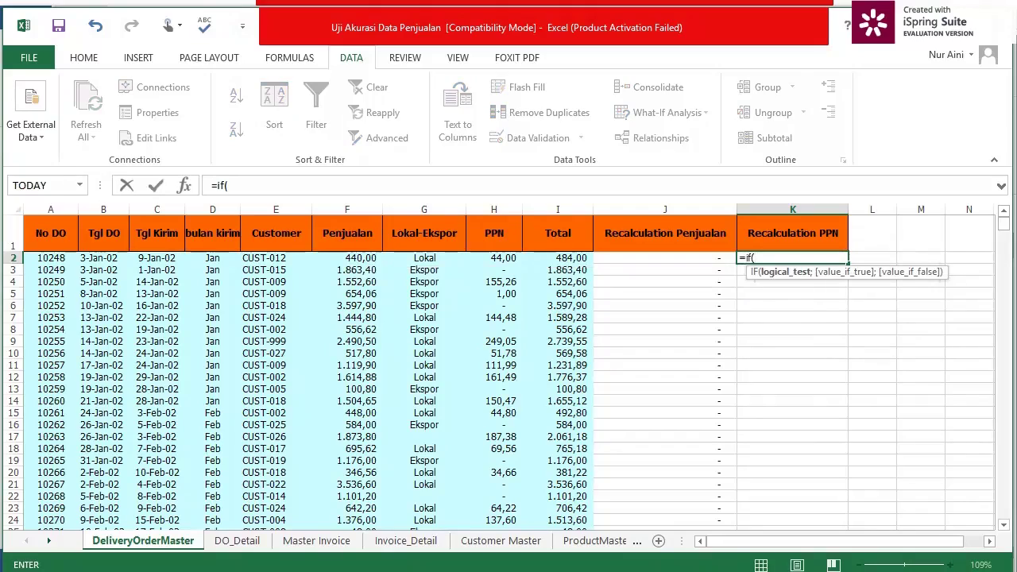
pyautogui.click(444, 261)
pyautogui.write('=')
pyautogui.write('"lo')
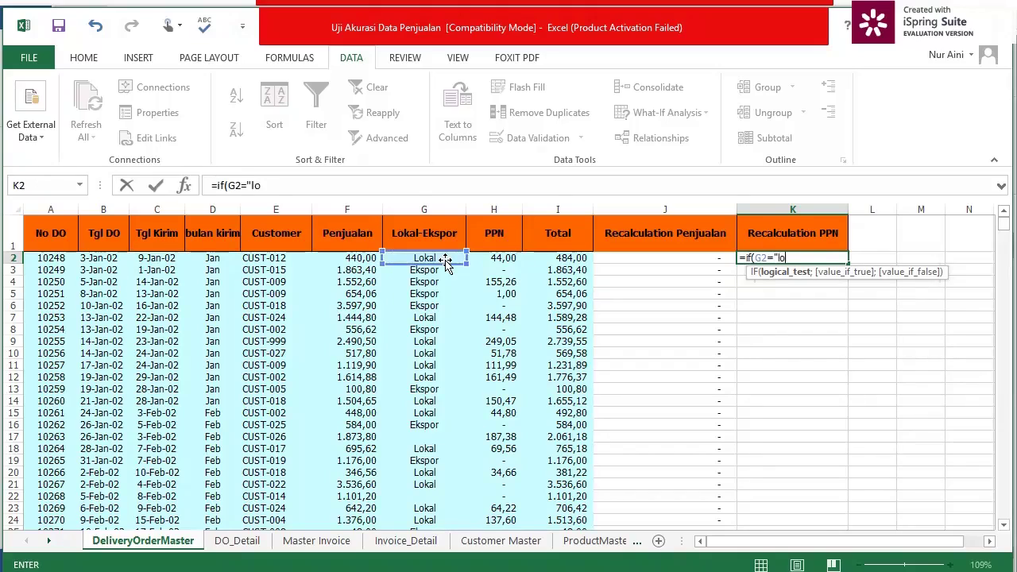
pyautogui.write('kal";')
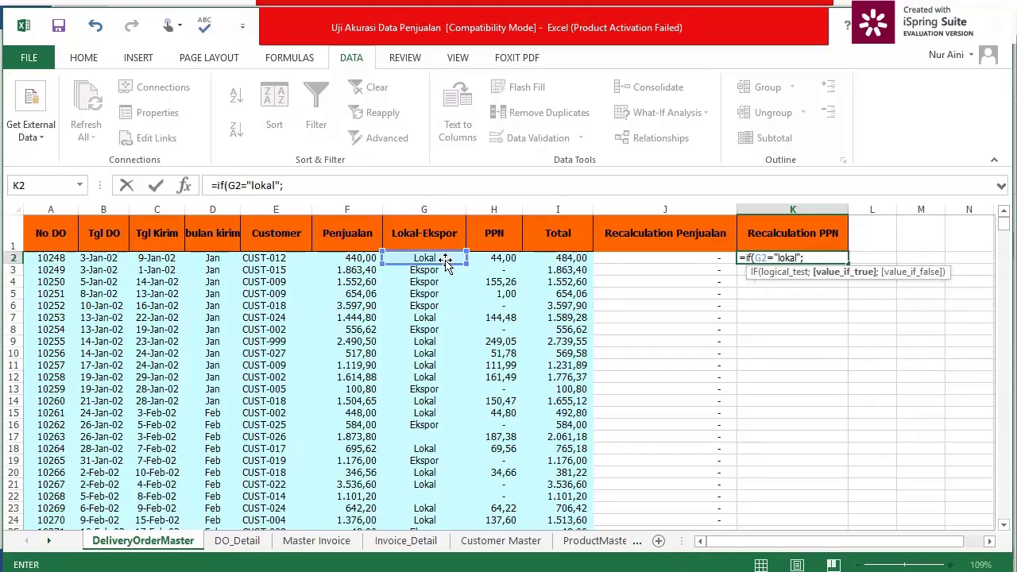
# - Add a nested IF as the true value in K2, testing F2*10%=H2 and returning "PPN Benar" or "PPN Salah"
pyautogui.write('if(')
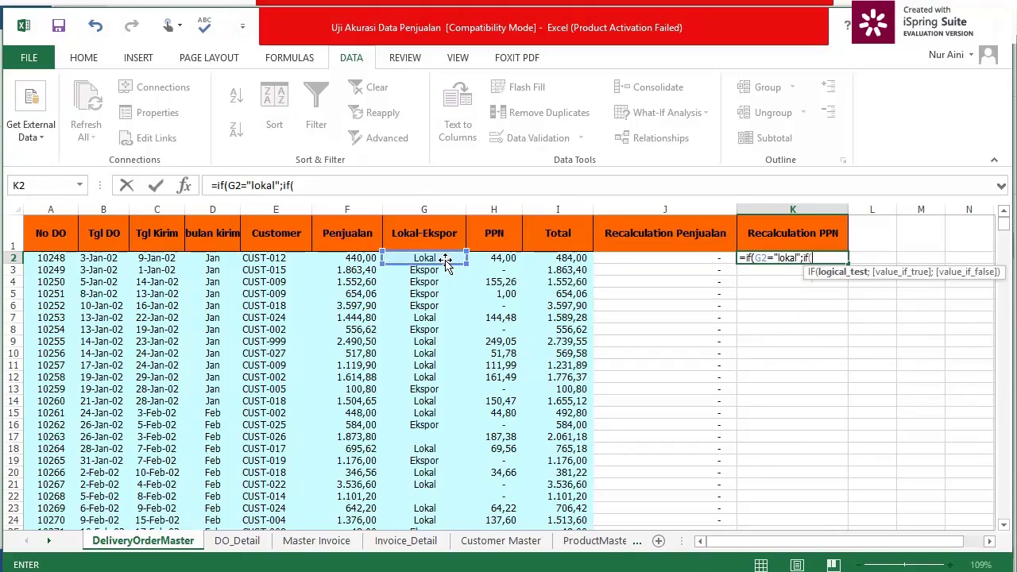
pyautogui.click(362, 258)
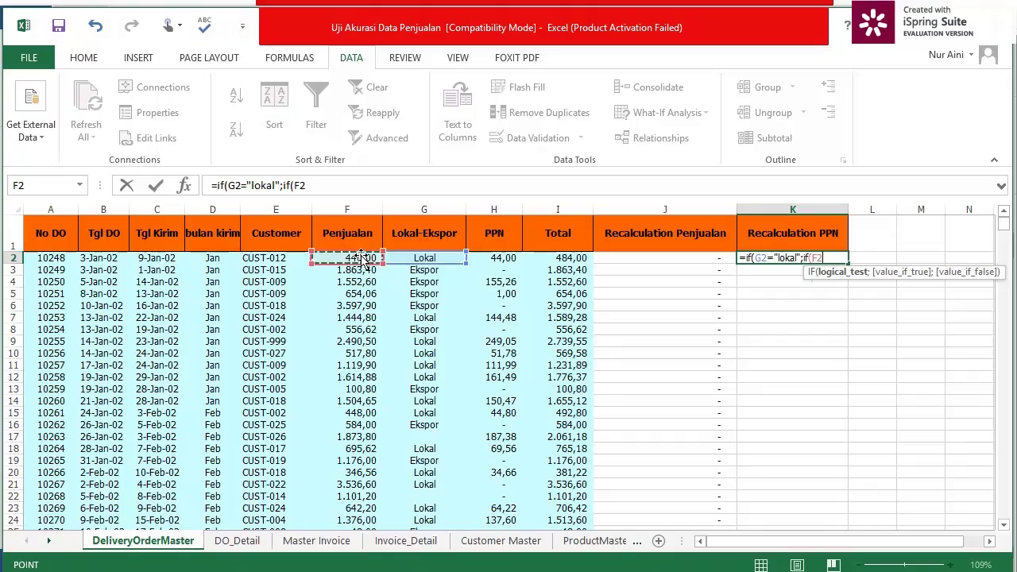
pyautogui.write('*10%')
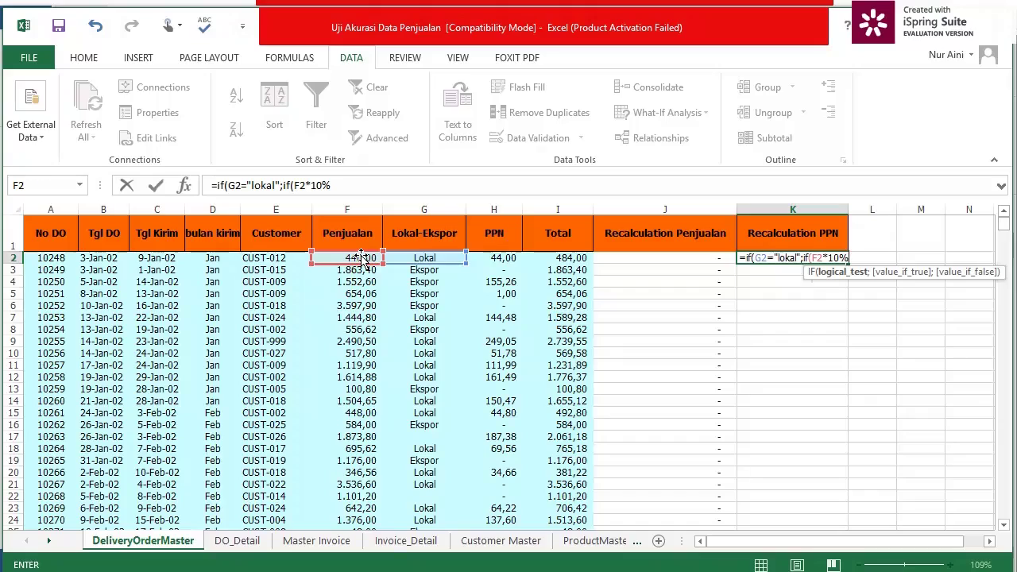
pyautogui.write('=')
pyautogui.click(495, 259)
pyautogui.write(';')
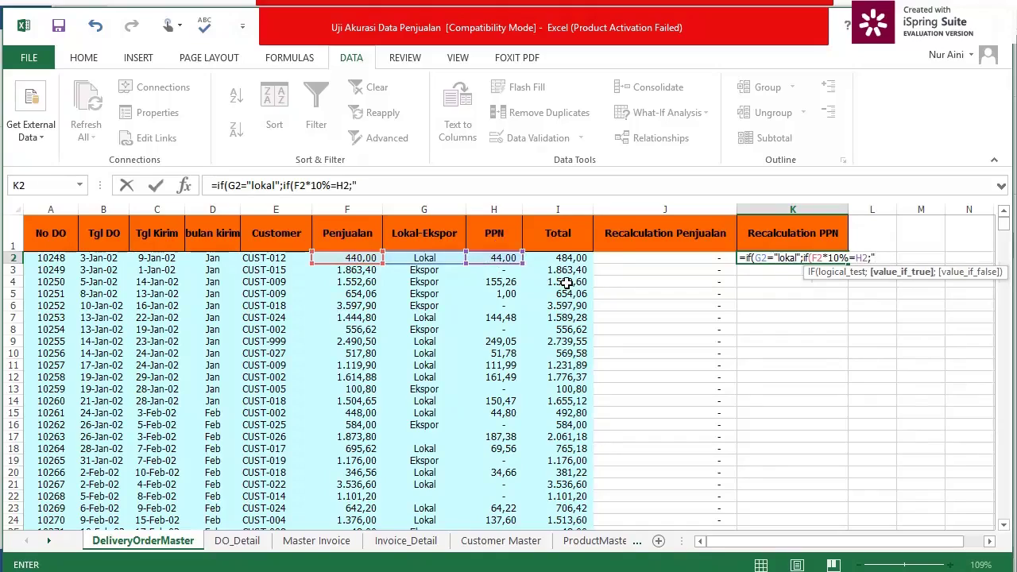
pyautogui.write('"PPN Benar')
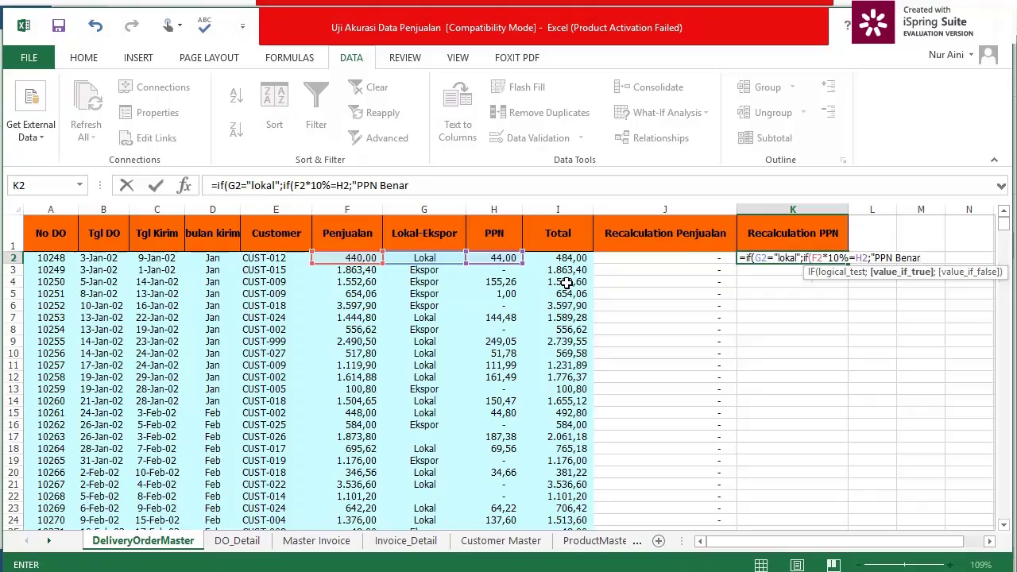
pyautogui.write('";')
pyautogui.write('"PPN S')
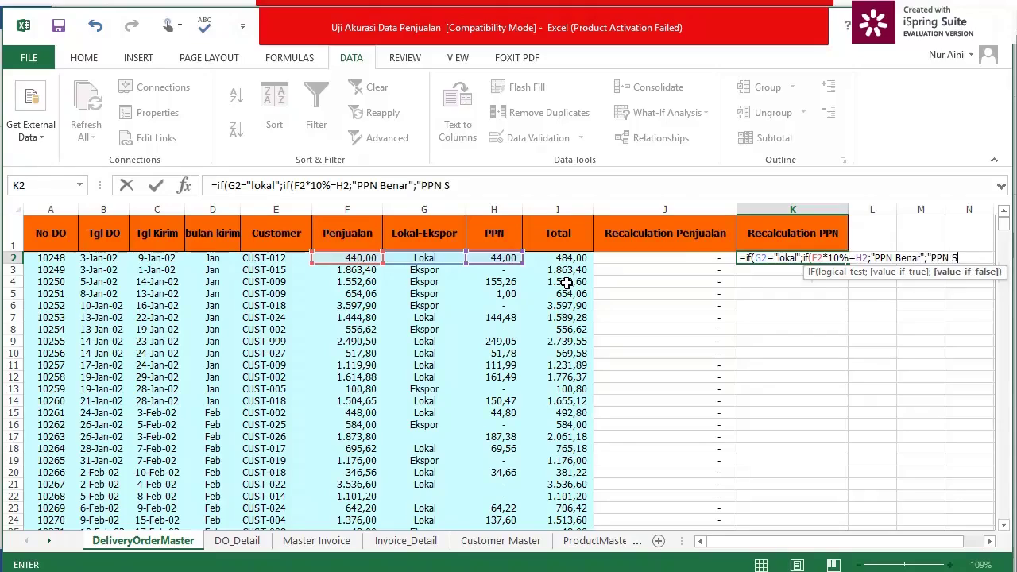
pyautogui.write('alah");')
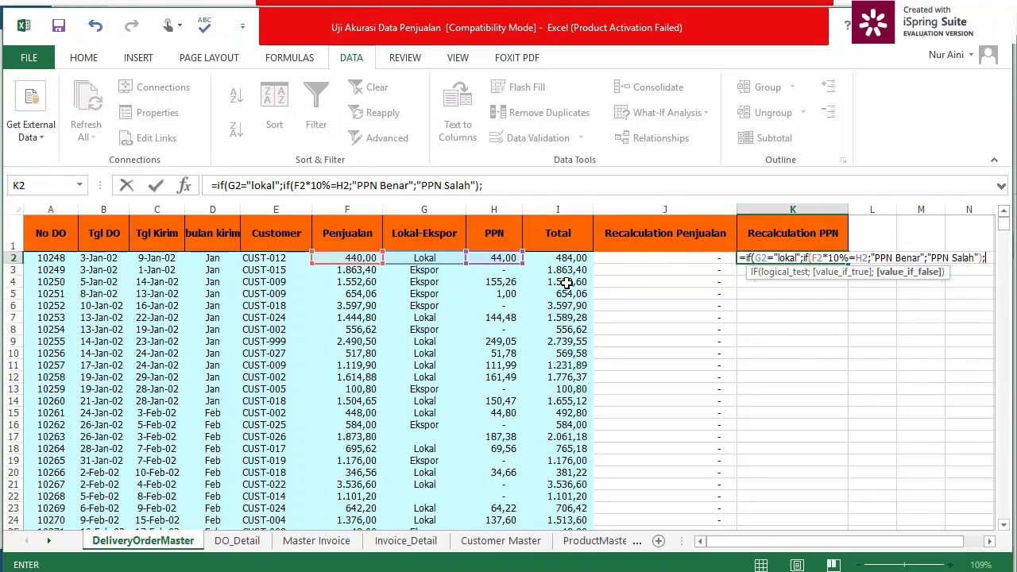
# - Add another nested IF as the false value in the K2 formula, with the logical test G2="ekspor"
pyautogui.write('if(')
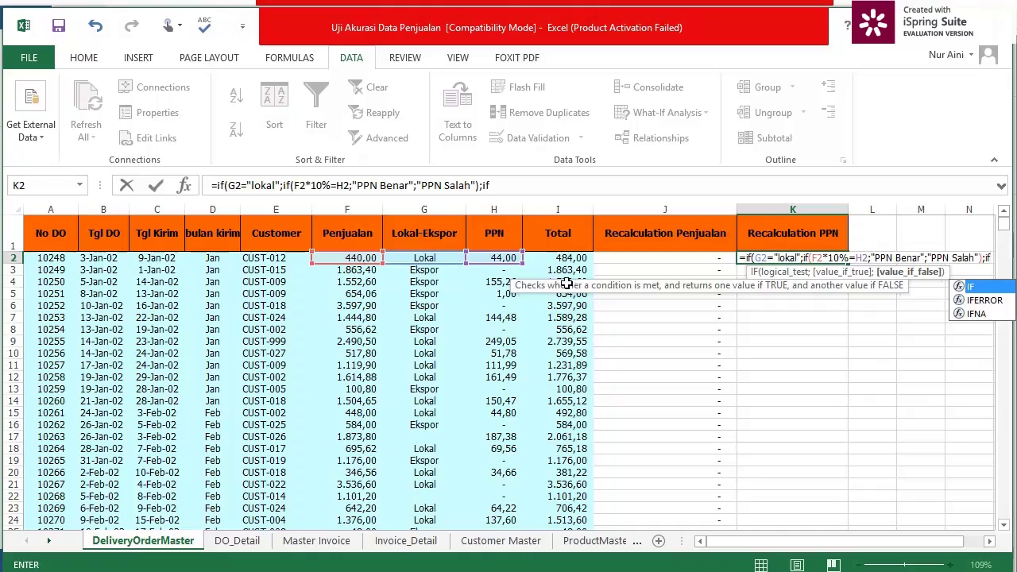
pyautogui.click(430, 257)
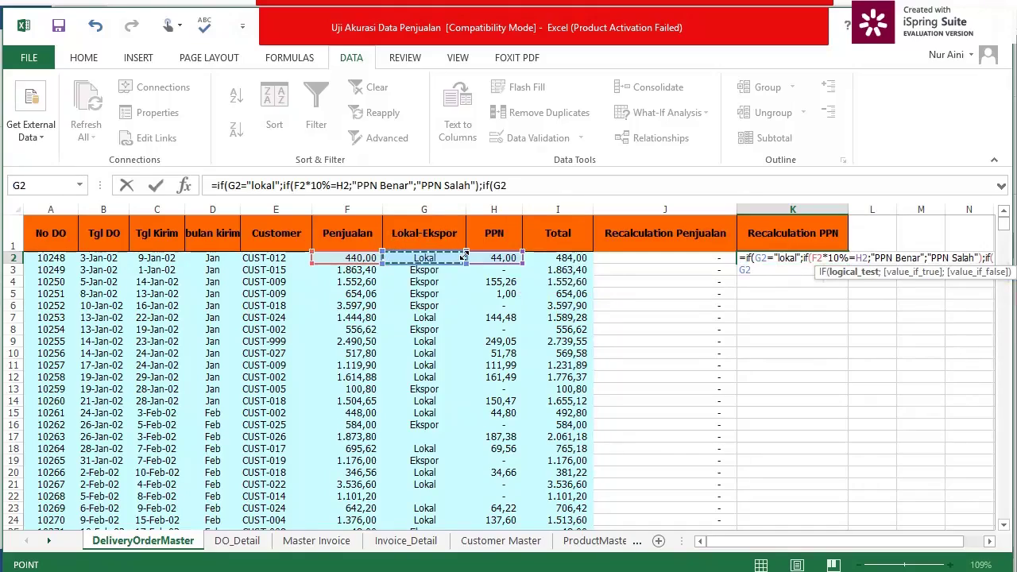
pyautogui.write('="ekspor')
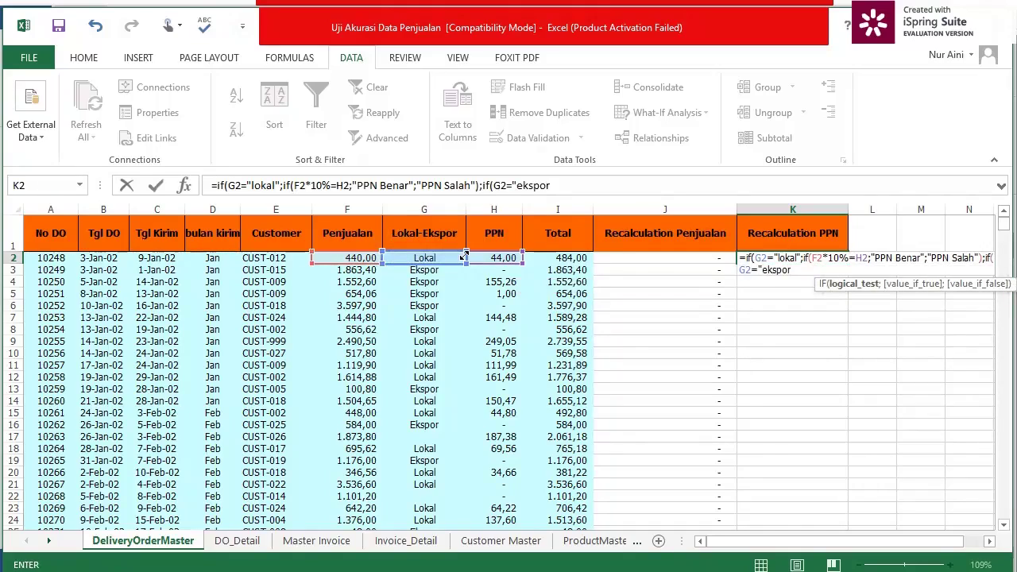
pyautogui.write('";')
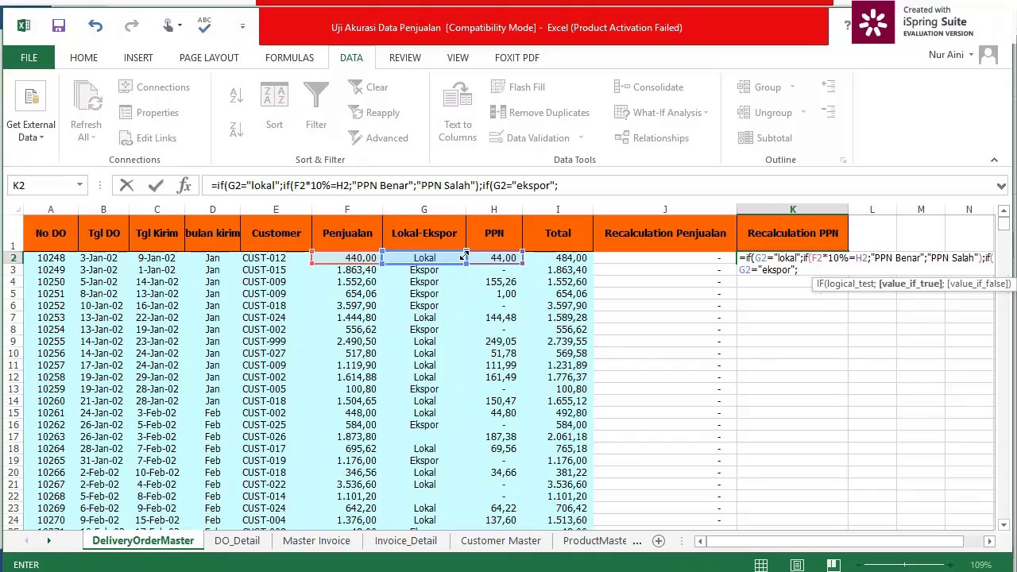
# - Continue the K2 formula with F2*0=H2, followed by the results "PPN Benar" and "PPN salah", and close that bracket
pyautogui.click(353, 257)
pyautogui.write('*0=')
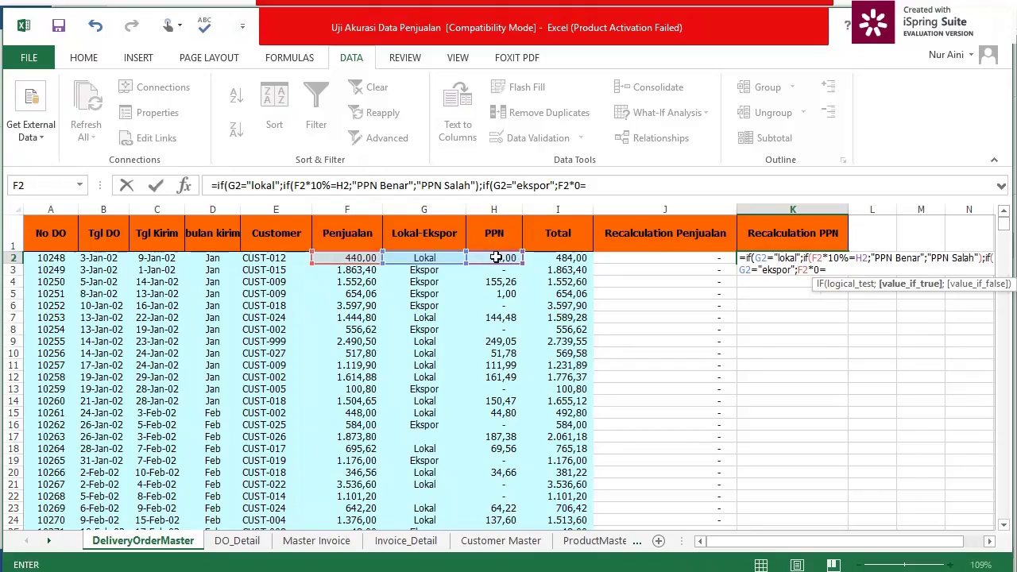
pyautogui.click(496, 257)
pyautogui.write(';"PPN Be')
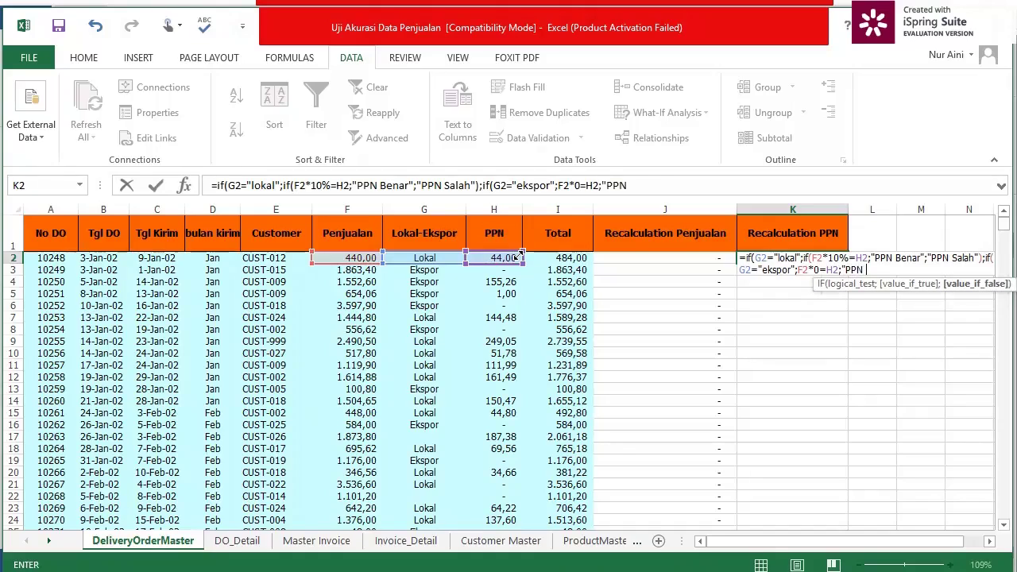
pyautogui.write('nar";"PPN')
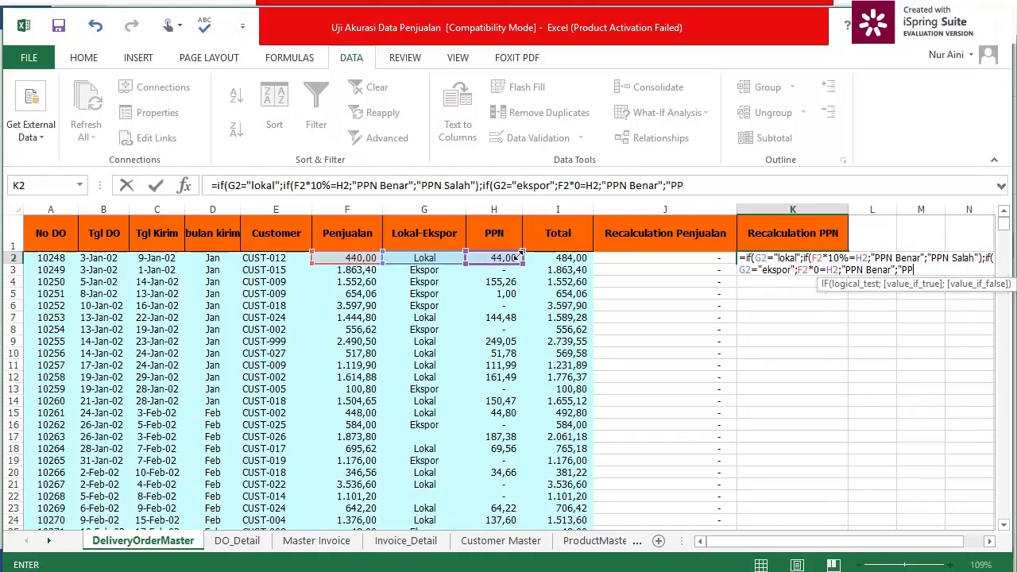
pyautogui.write(' salah");')
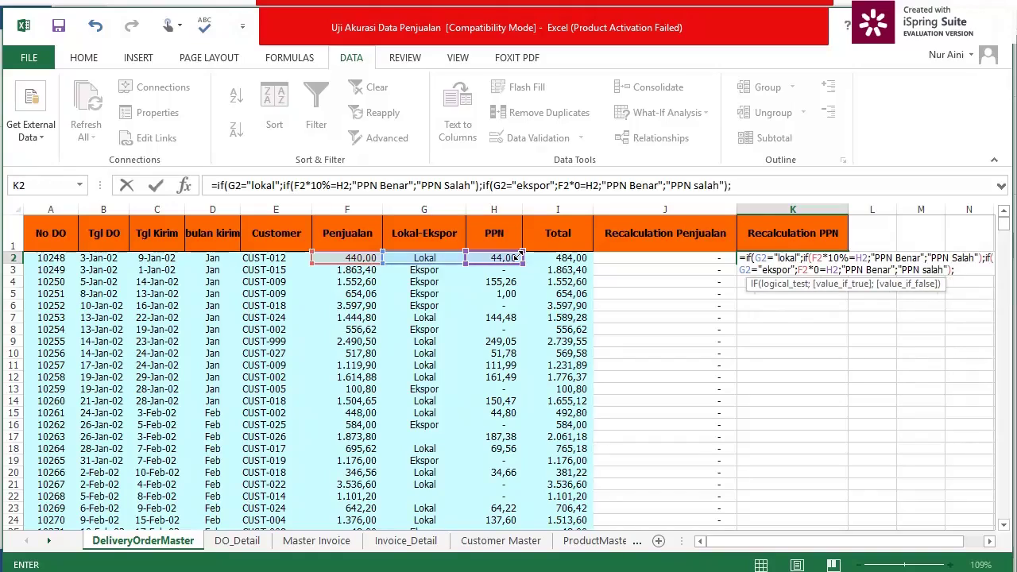
# - Add "Data tidak valid" as the last value in the K2 formula and close the bracket
pyautogui.write('"Data tidak')
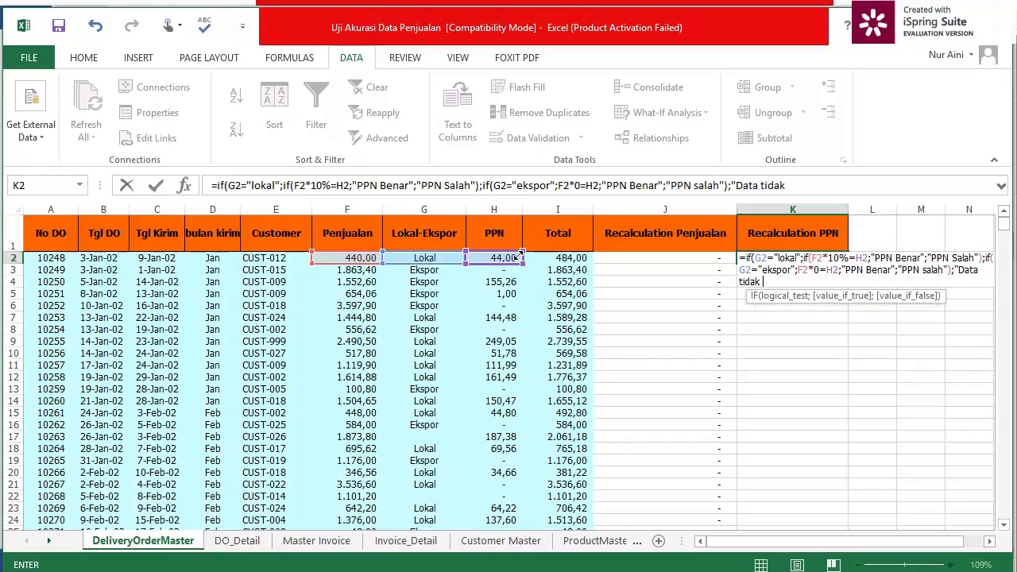
pyautogui.write(' valid)')
pyautogui.press('BackSpace')
pyautogui.write(')')
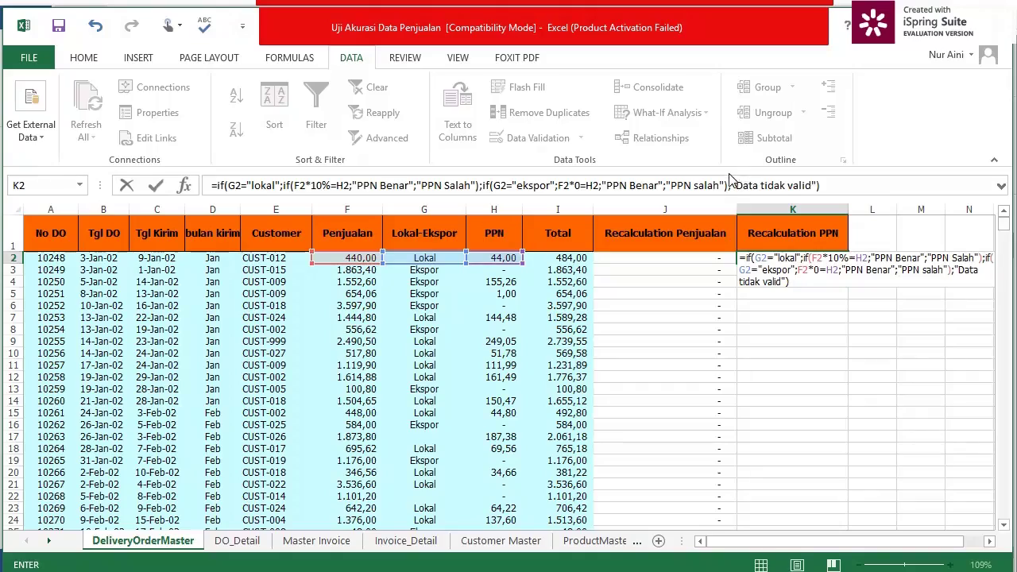
pyautogui.write(')')
# - Insert an IF function before F2*0=H2 in the K2 formula, add a closing bracket at the end and enter the formula
pyautogui.doubleClick(708, 185)
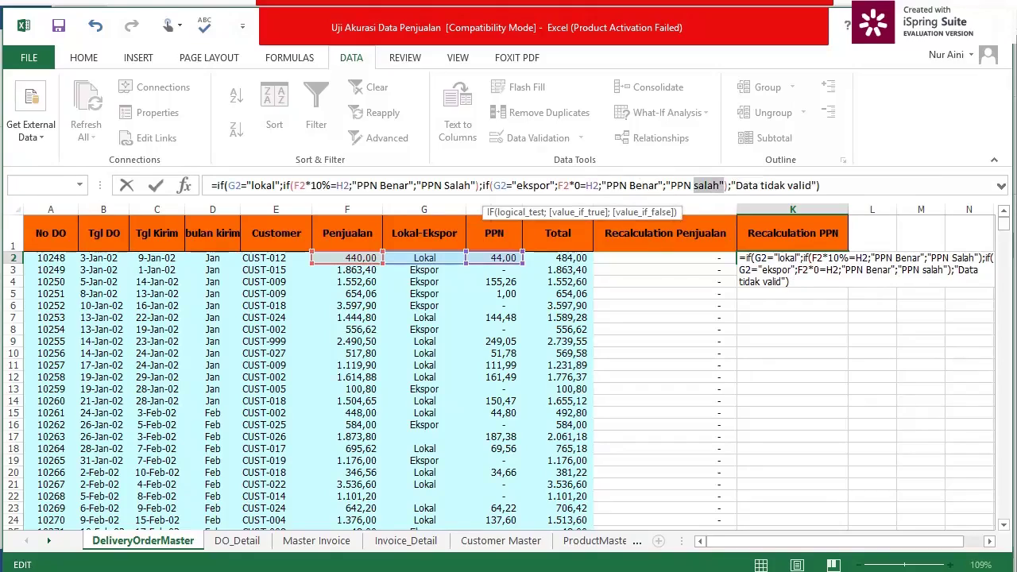
pyautogui.click(559, 185)
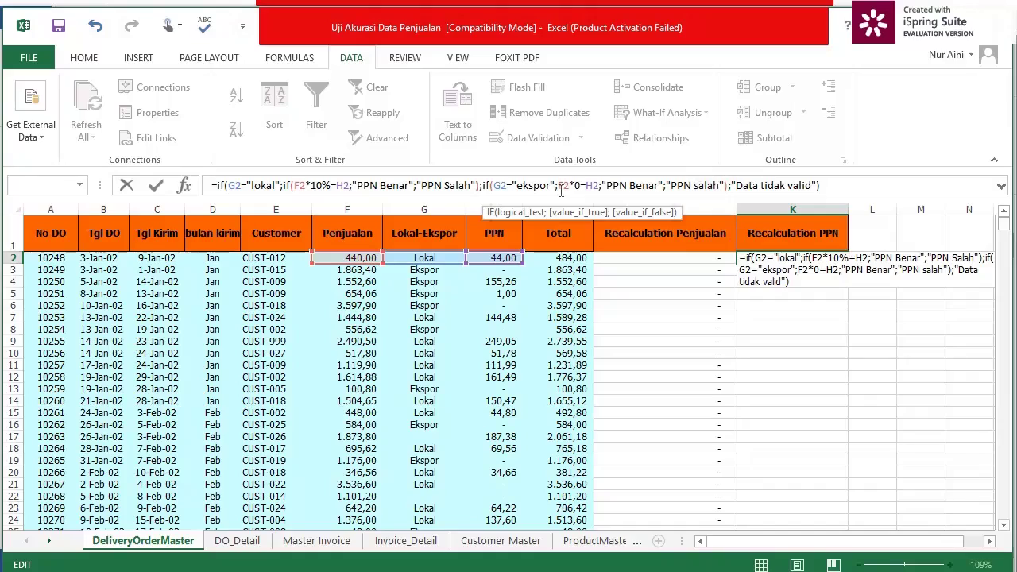
pyautogui.write('IF')
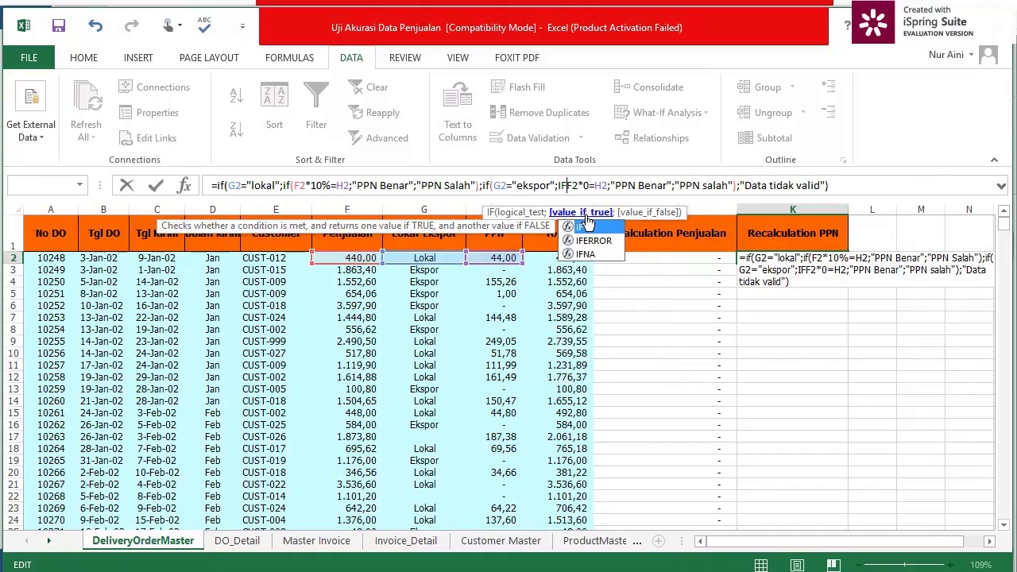
pyautogui.doubleClick(587, 220)
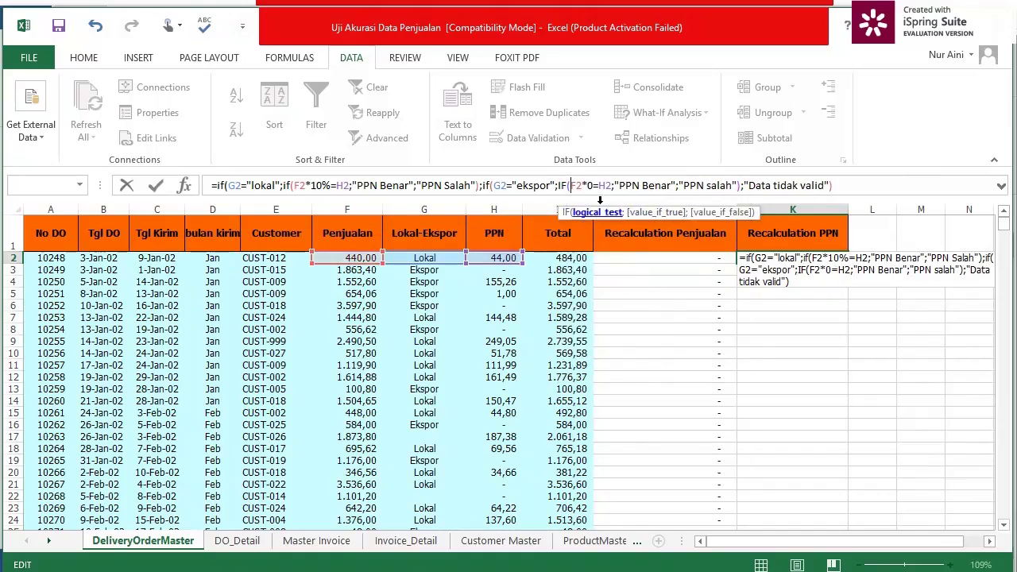
pyautogui.click(852, 187)
pyautogui.write(')')
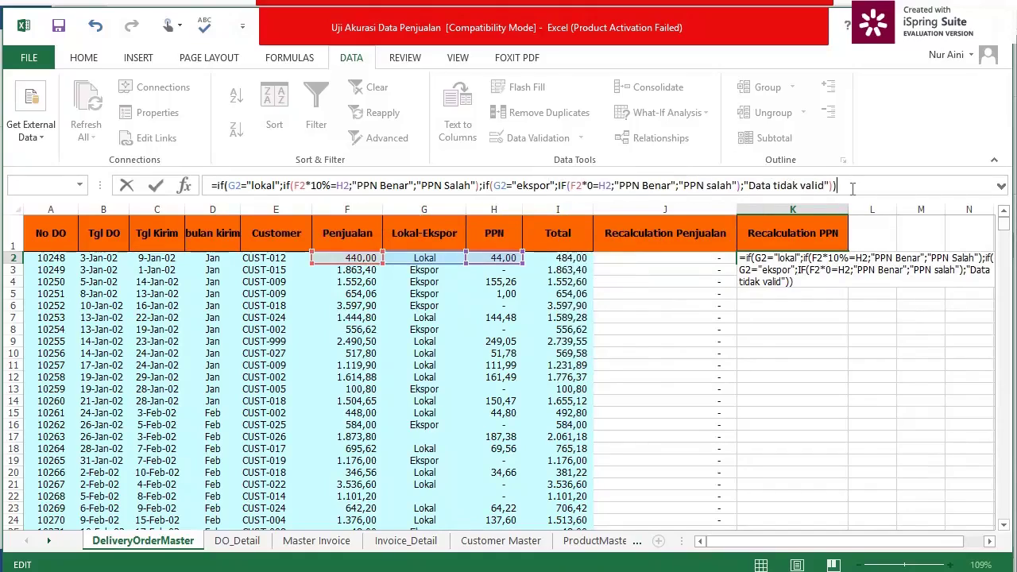
pyautogui.press('Return')
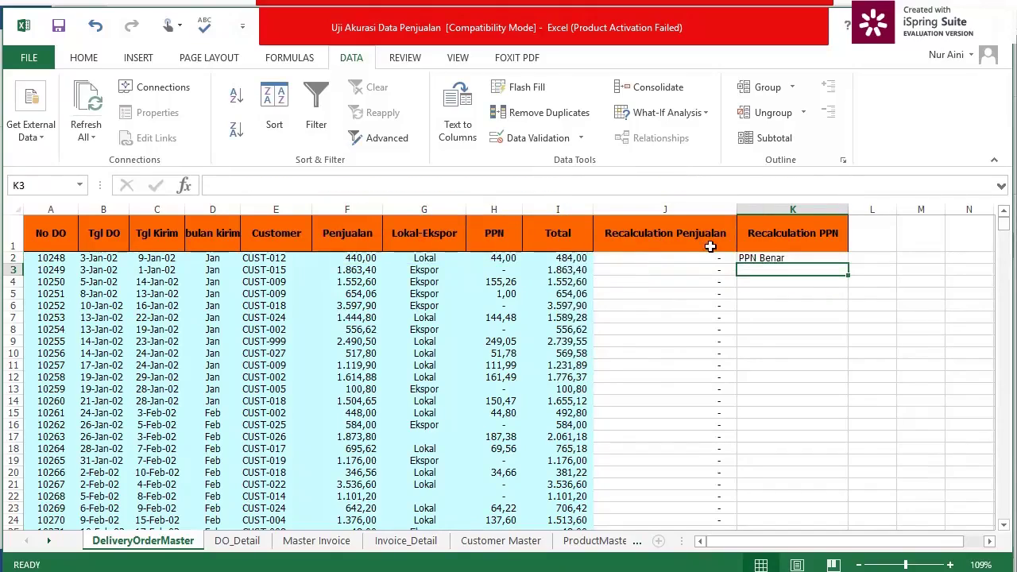
# - Fill the K2 formula down the Recalculation PPN column and check the results in the rows below
pyautogui.click(779, 260)
pyautogui.doubleClick(851, 263)
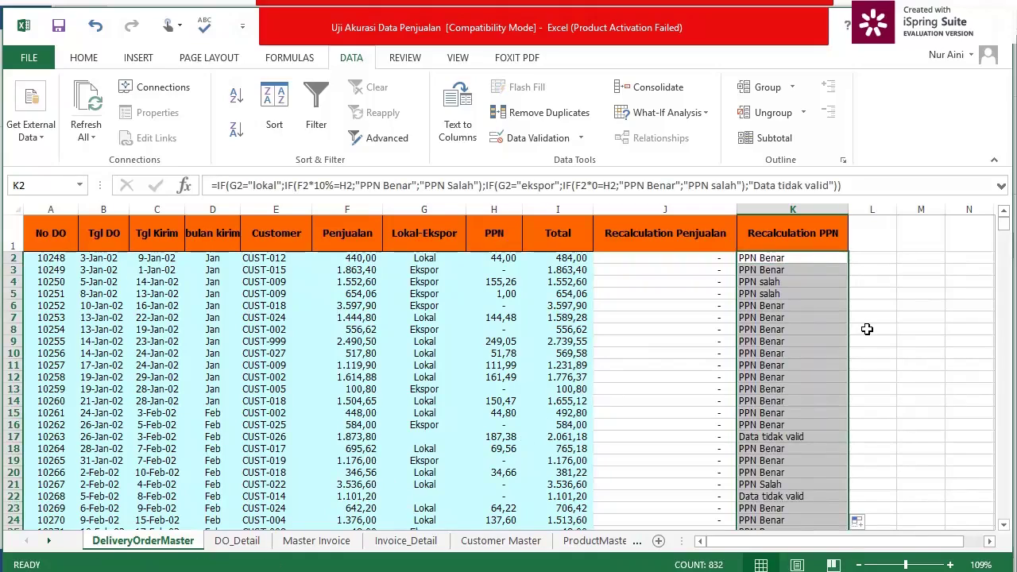
pyautogui.scroll(-4, 866, 329)
pyautogui.scroll(-6, 867, 328)
pyautogui.scroll(10, 868, 326)
pyautogui.scroll(1, 867, 325)
pyautogui.click(795, 260)
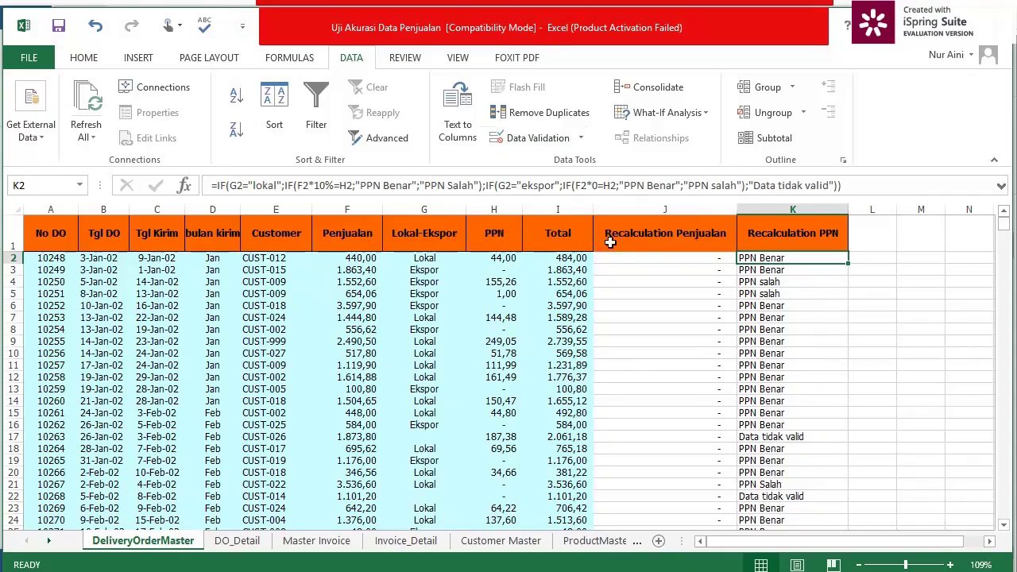
# - Start a conditional formatting rule for the PPN values in H2:H831 that uses a formula to determine which cells to format
pyautogui.click(500, 258)
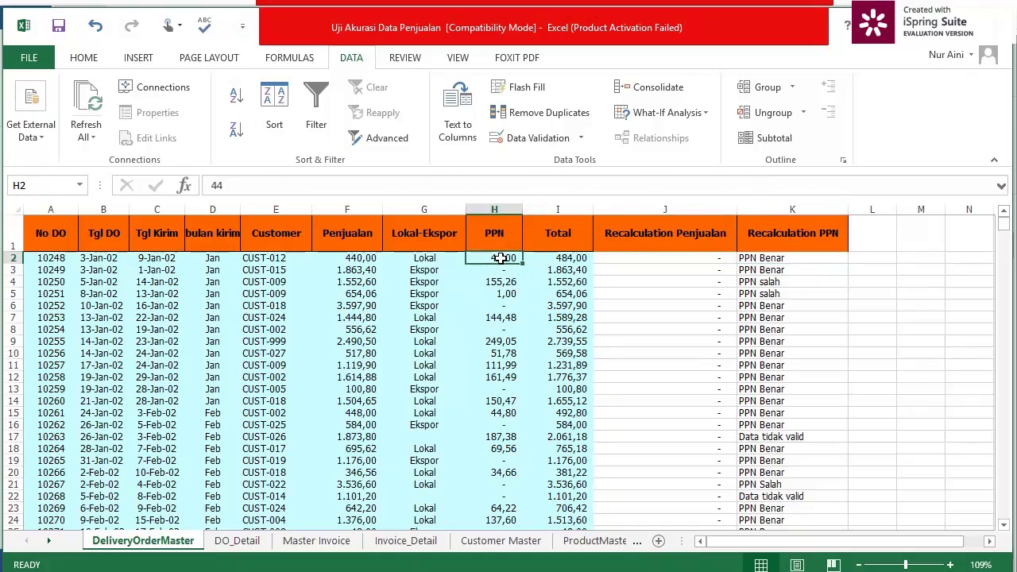
pyautogui.hotkey('shift', 'Down')
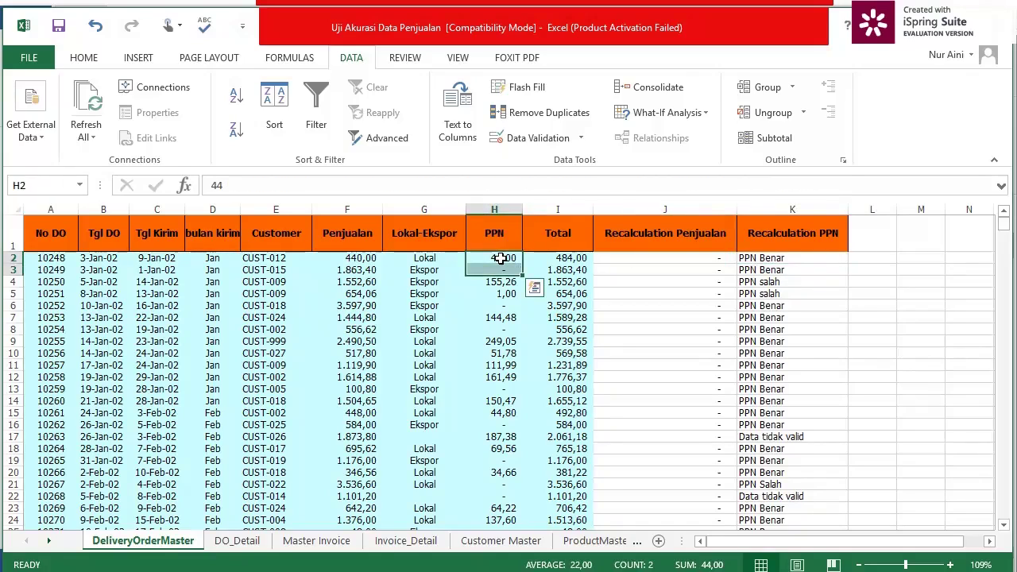
pyautogui.click(499, 258)
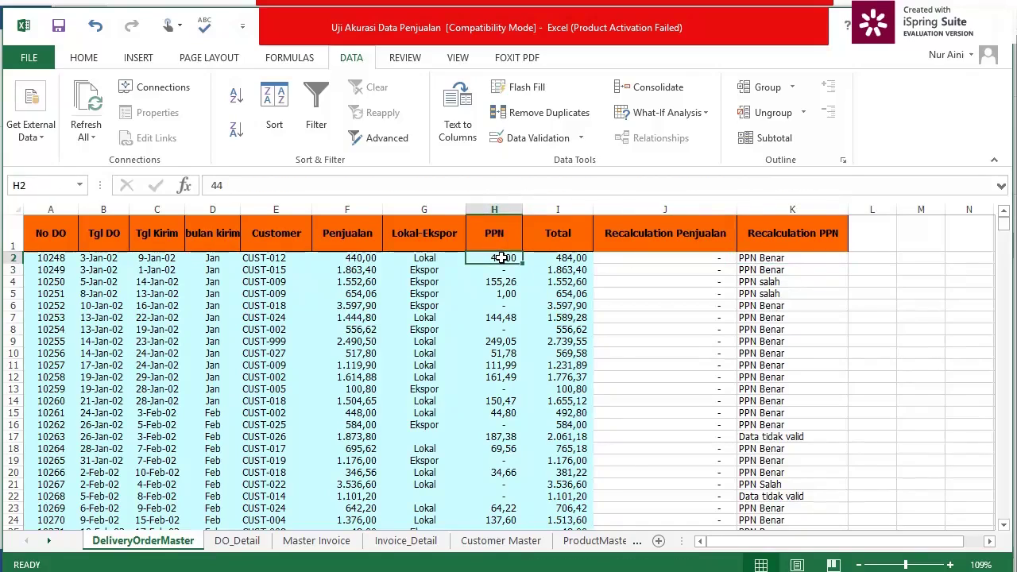
pyautogui.hotkey('ctrl', 'shift', 'Down')
pyautogui.hotkey('shift', 'Up')
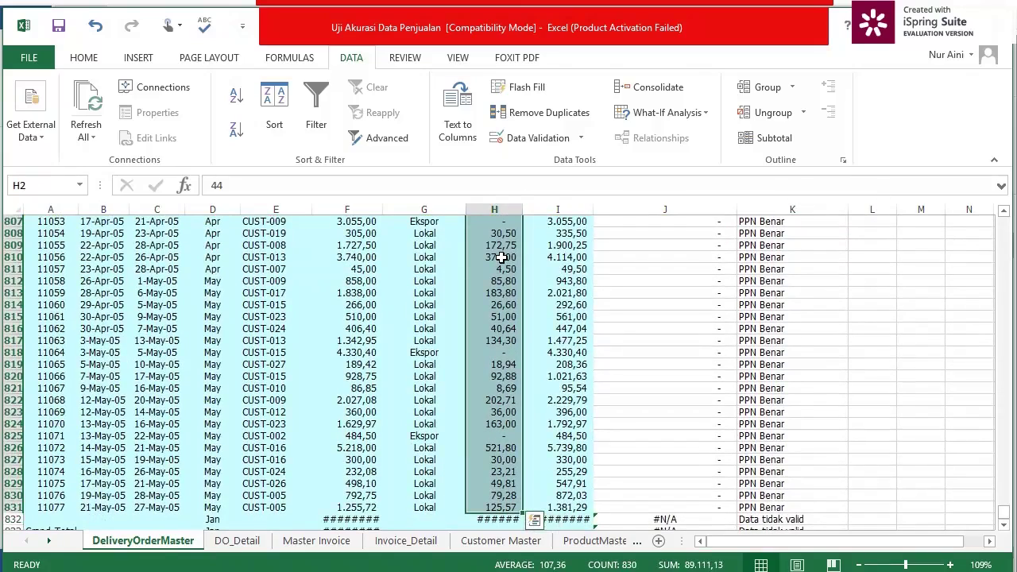
pyautogui.moveTo(1004, 512); pyautogui.dragTo(1009, 195)
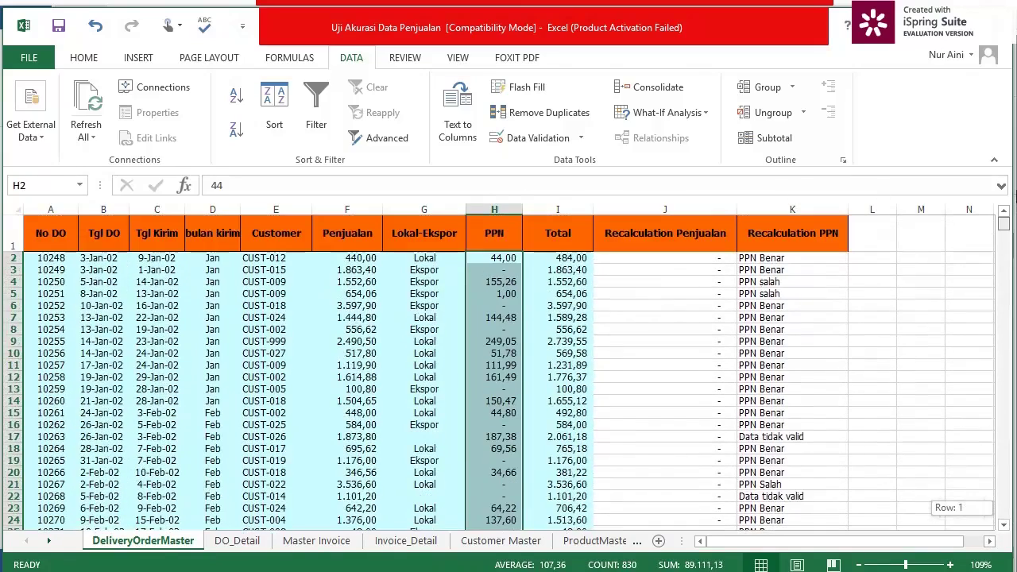
pyautogui.click(84, 58)
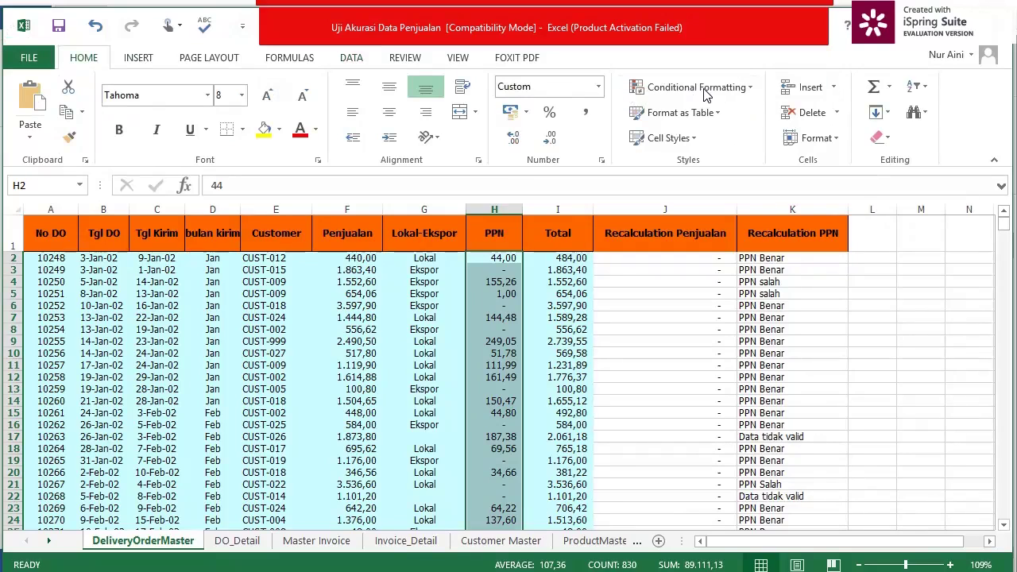
pyautogui.click(705, 88)
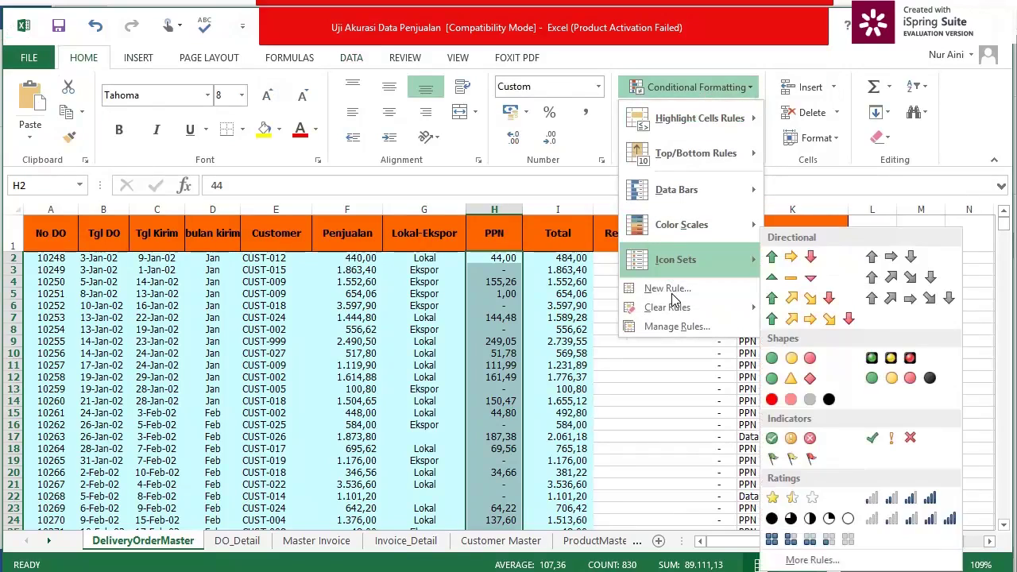
pyautogui.click(672, 291)
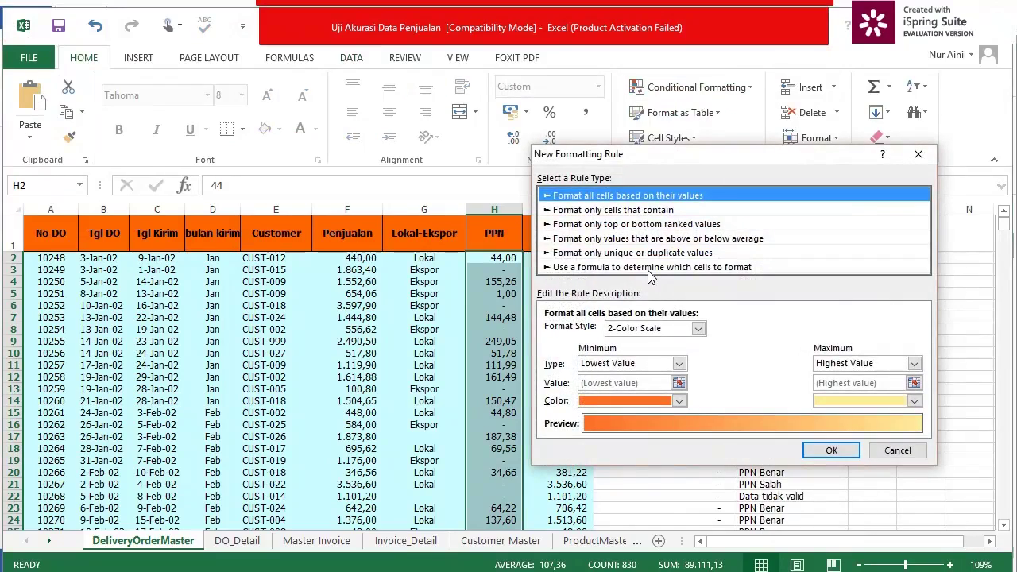
pyautogui.click(650, 268)
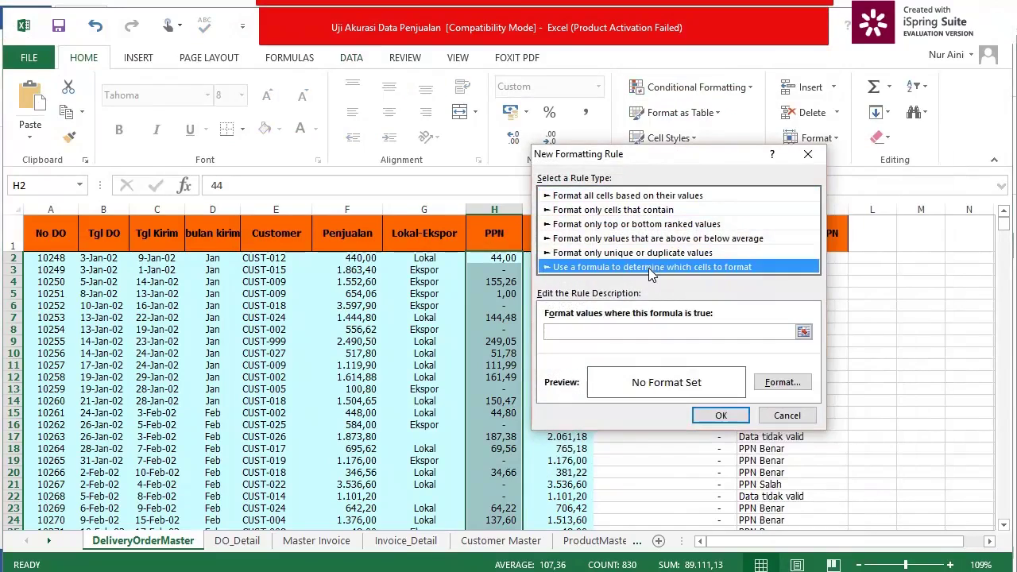
pyautogui.click(593, 331)
# - Begin the rule formula with =or( and the first condition if(g2="lokal";F2*10%<>H2), using relative cell references
pyautogui.write('=or')
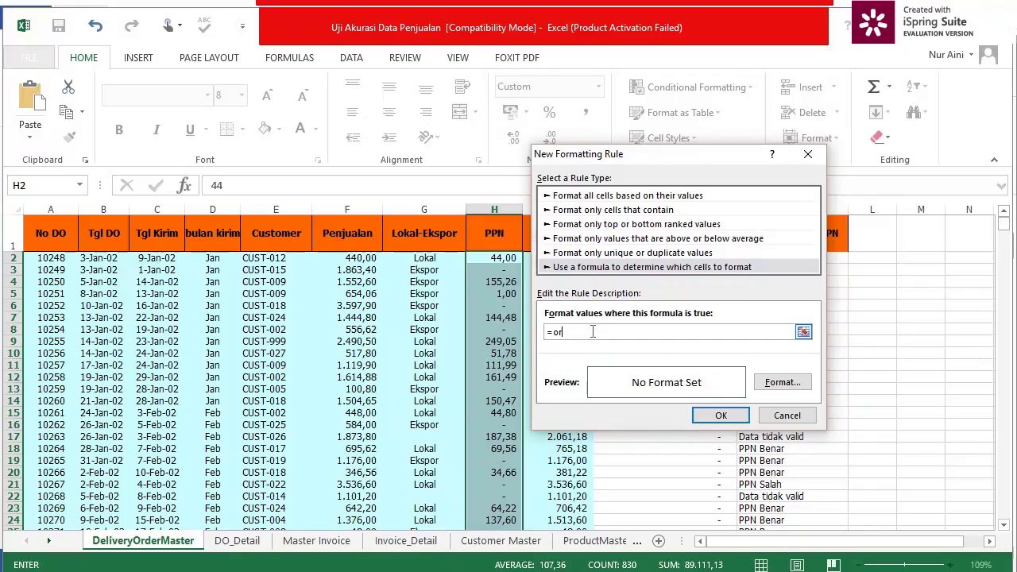
pyautogui.write('(if(g2="lokal')
pyautogui.write(';')
pyautogui.click(357, 259)
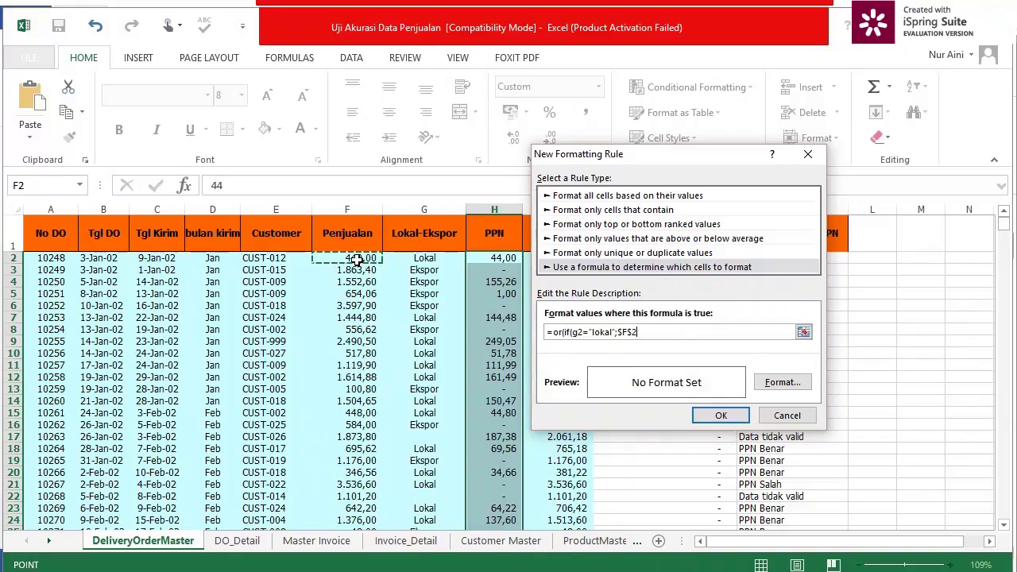
pyautogui.press('BackSpace')
pyautogui.press('BackSpace')
pyautogui.press('BackSpace')
pyautogui.press('BackSpace')
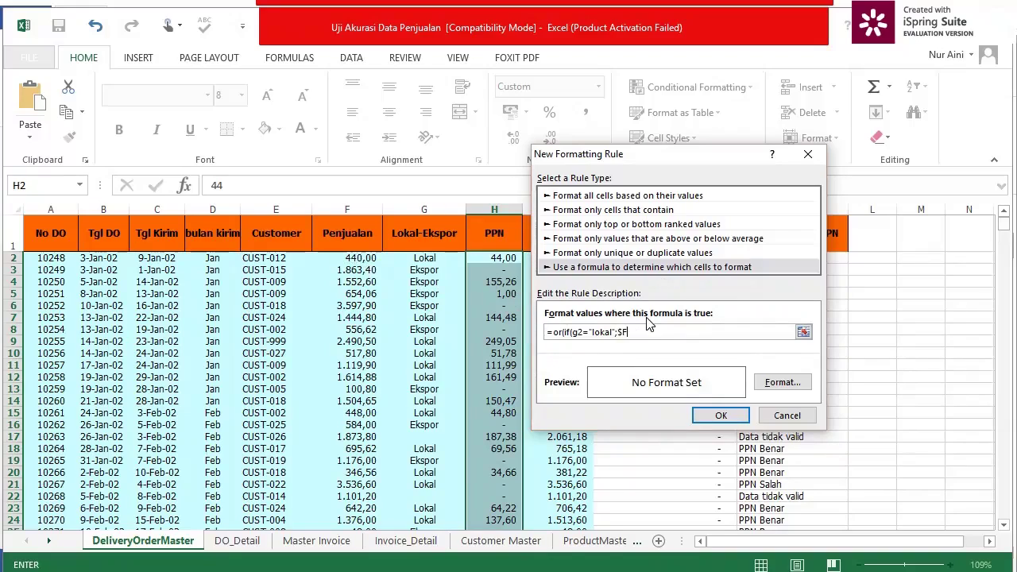
pyautogui.write('F')
pyautogui.write('2')
pyautogui.write('*10')
pyautogui.write('%')
pyautogui.write(';')
pyautogui.write('>')
pyautogui.write('H')
pyautogui.write('2')
pyautogui.write(')')
# - Add the second condition IF(g2="ekspor";f2*0<>h2) to the rule formula and begin a third one with and(if(
pyautogui.write(';')
pyautogui.write('IF')
pyautogui.write('(g2')
pyautogui.write('=')
pyautogui.write('"ekspo')
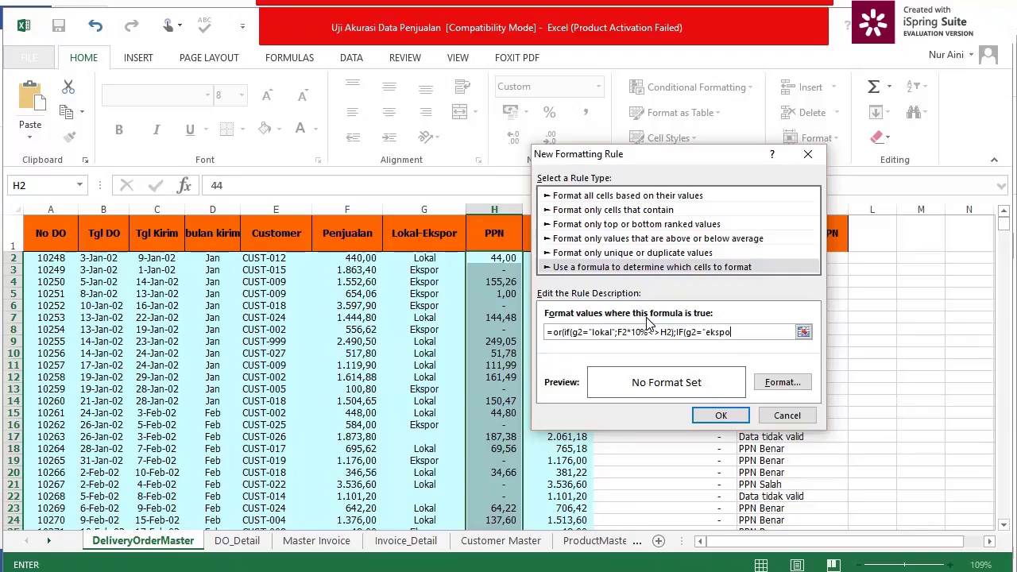
pyautogui.write('r";f2*0<>h2);and(if(')
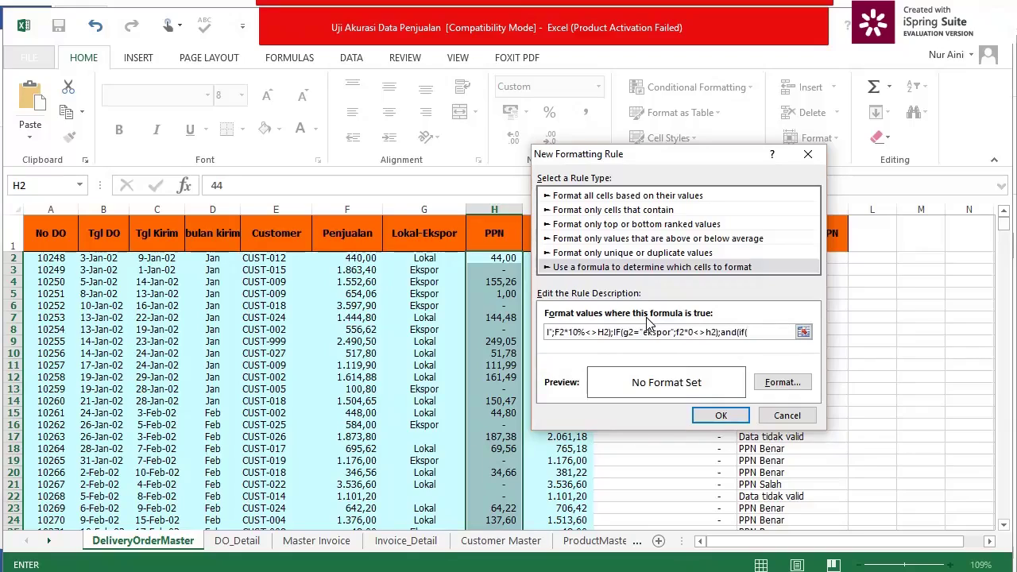
# - Complete the third condition of the rule formula with g2<>"lokal";g2<>"ekspor" and close all the brackets
pyautogui.write('g2<>"lokal";g2<')
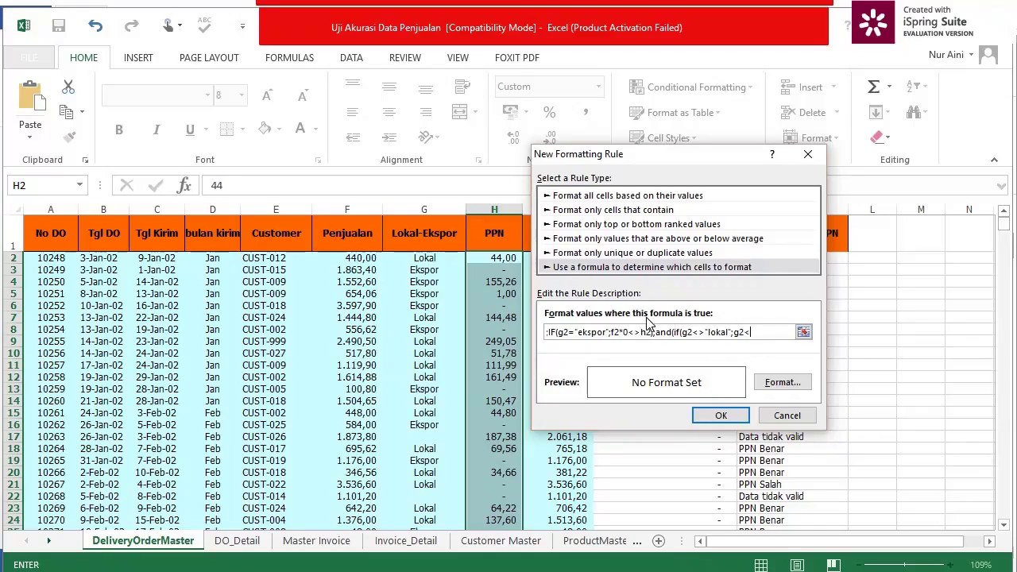
pyautogui.write('>"ekspor')
pyautogui.write('")))')
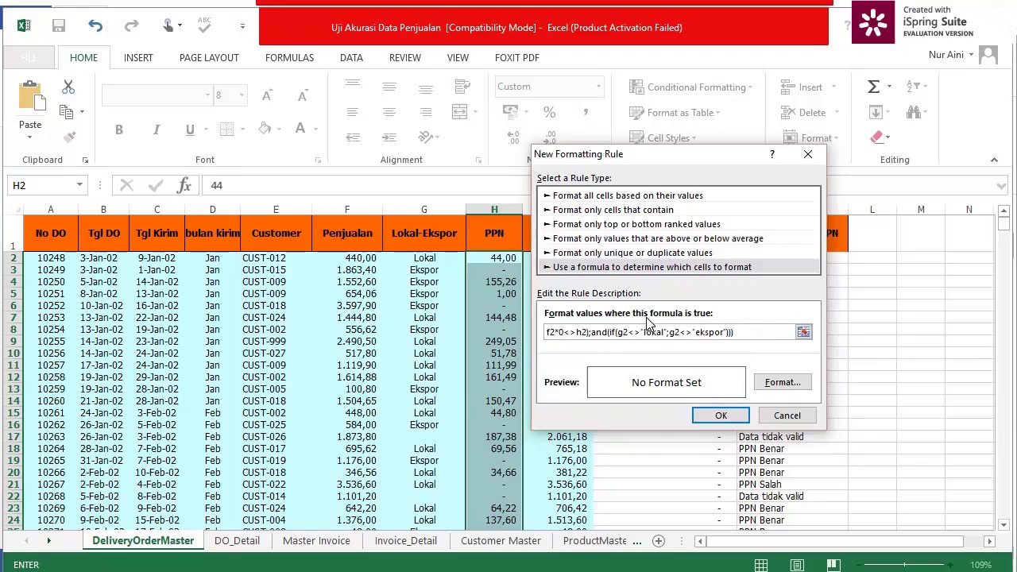
# - Set a yellow background fill as the rule's format and apply the conditional formatting rule to the PPN column
pyautogui.click(780, 382)
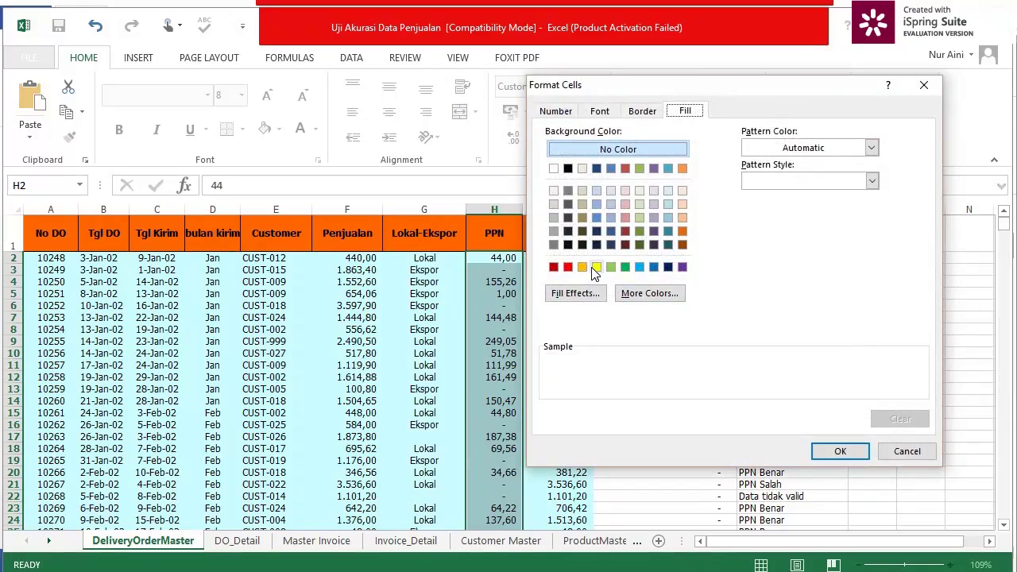
pyautogui.click(594, 269)
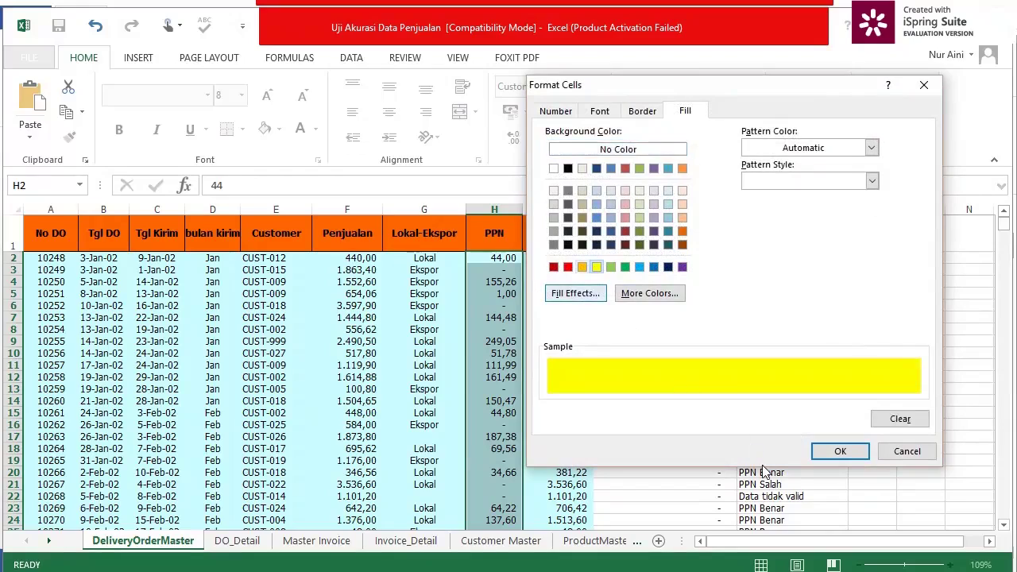
pyautogui.click(832, 453)
pyautogui.click(732, 418)
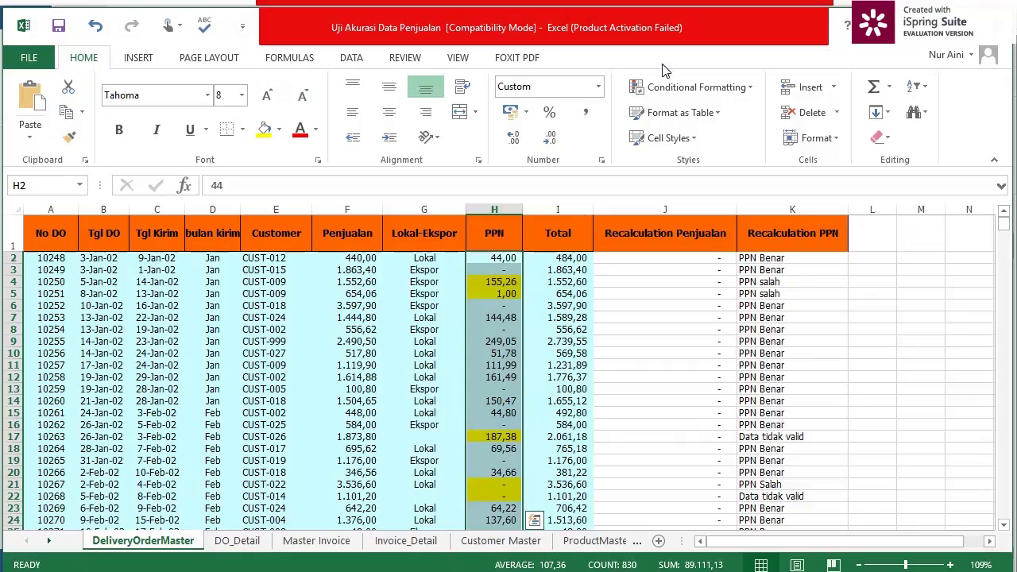
pyautogui.click(497, 282)
pyautogui.click(499, 295)
pyautogui.click(503, 282)
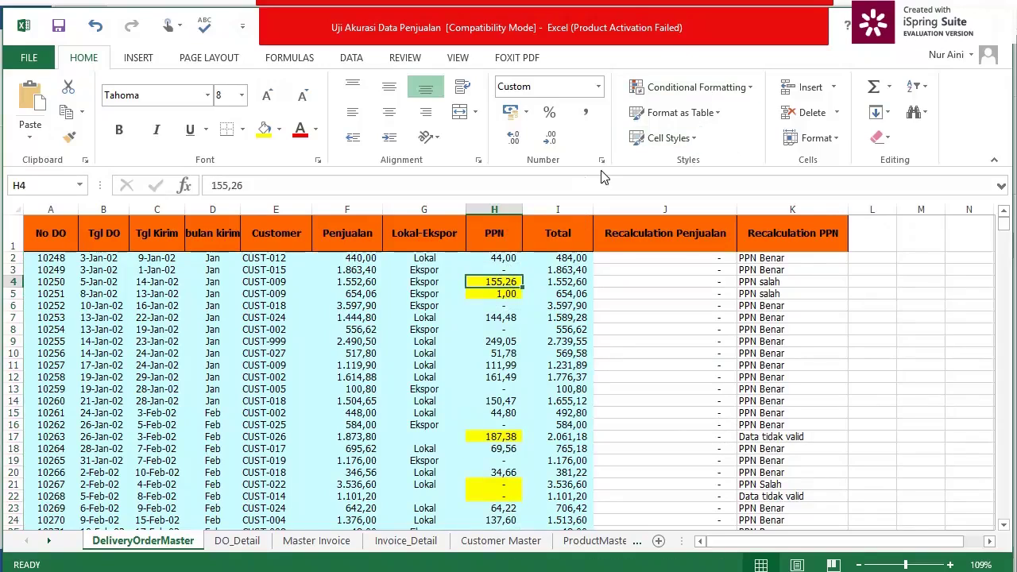
# - Start a data validation with custom criteria based on a formula for the PPN values in H2:H831
pyautogui.click(494, 257)
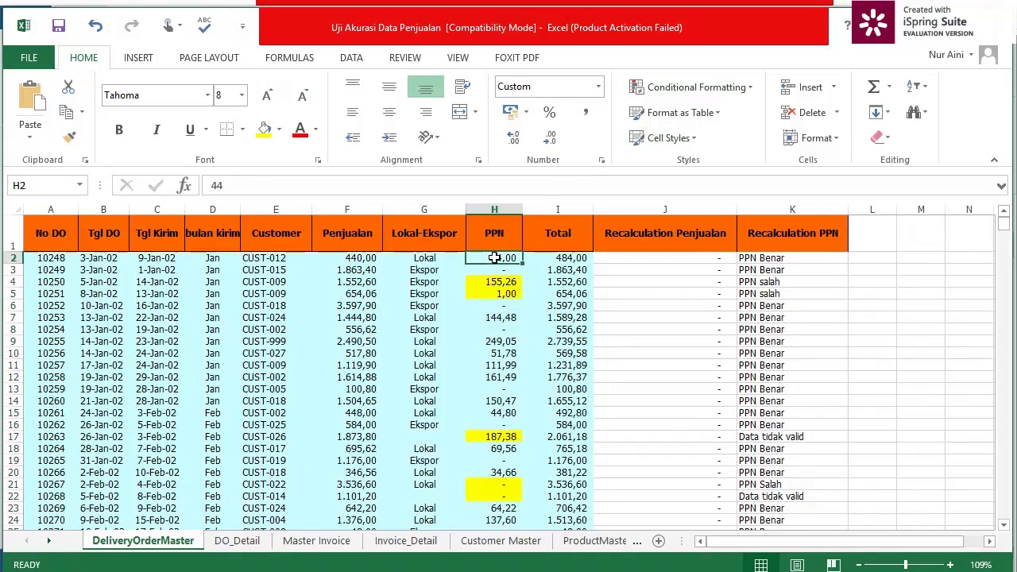
pyautogui.hotkey('ctrl', 'shift', 'Down')
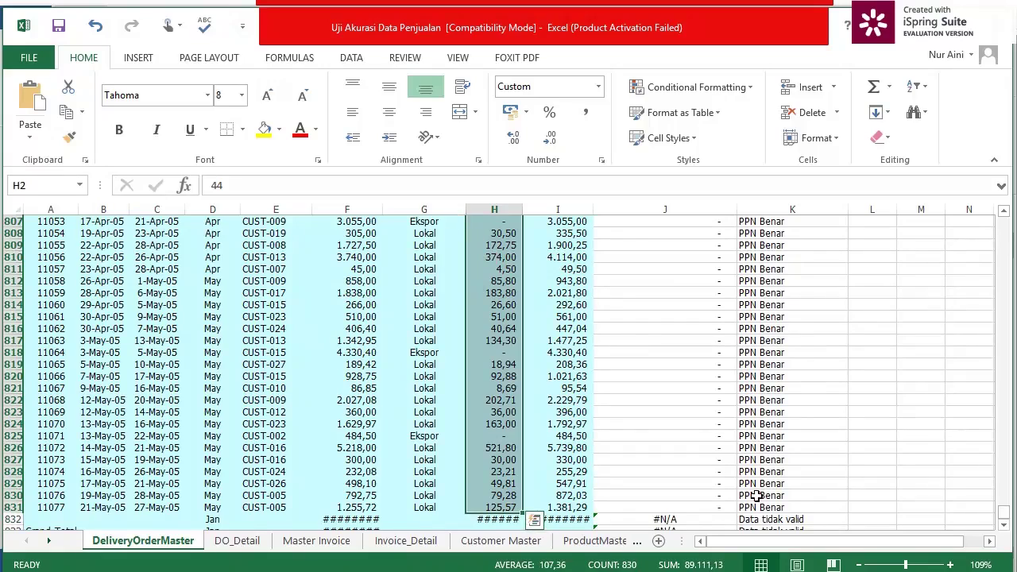
pyautogui.moveTo(1004, 515); pyautogui.dragTo(1004, 224)
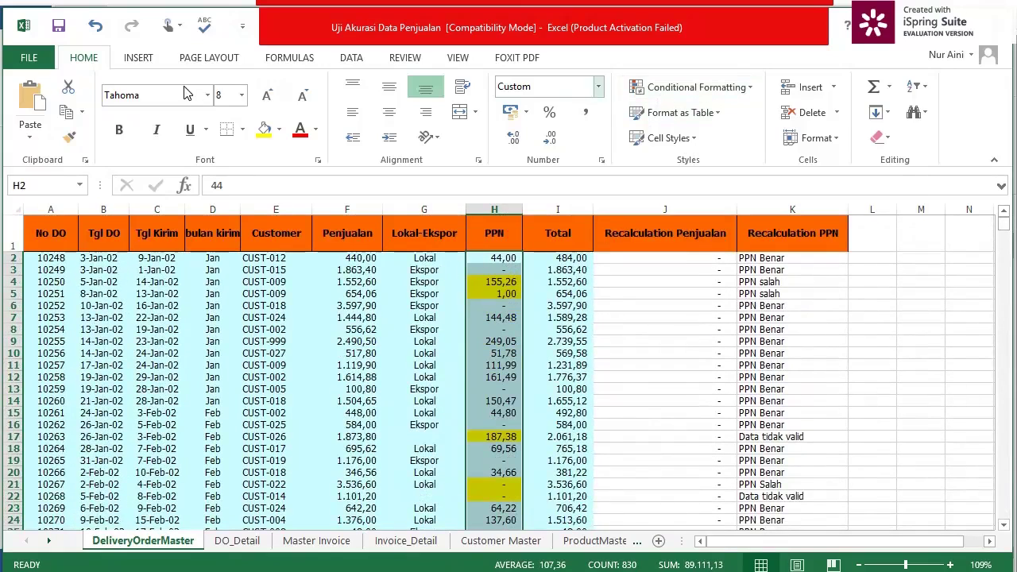
pyautogui.click(351, 58)
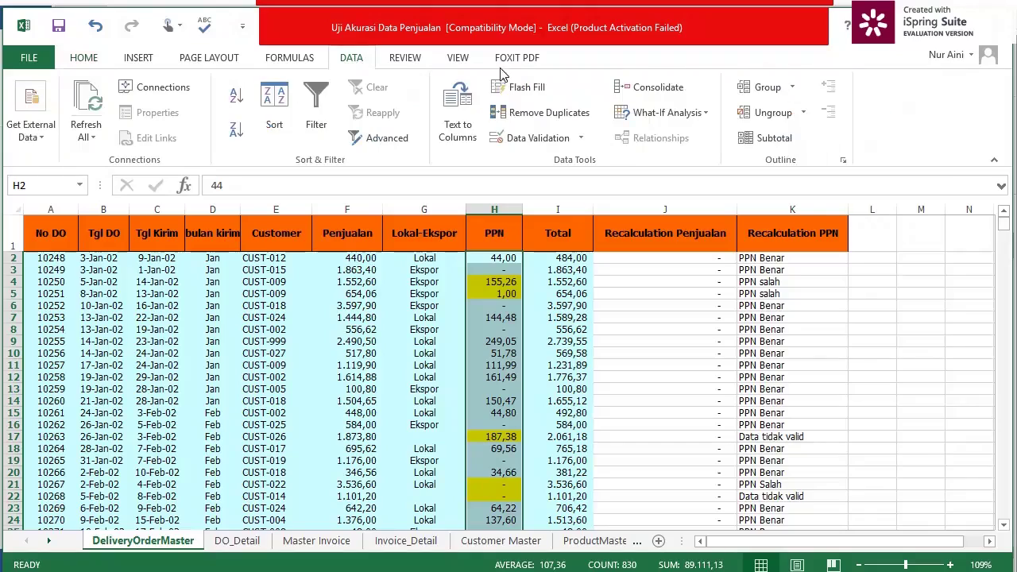
pyautogui.click(537, 139)
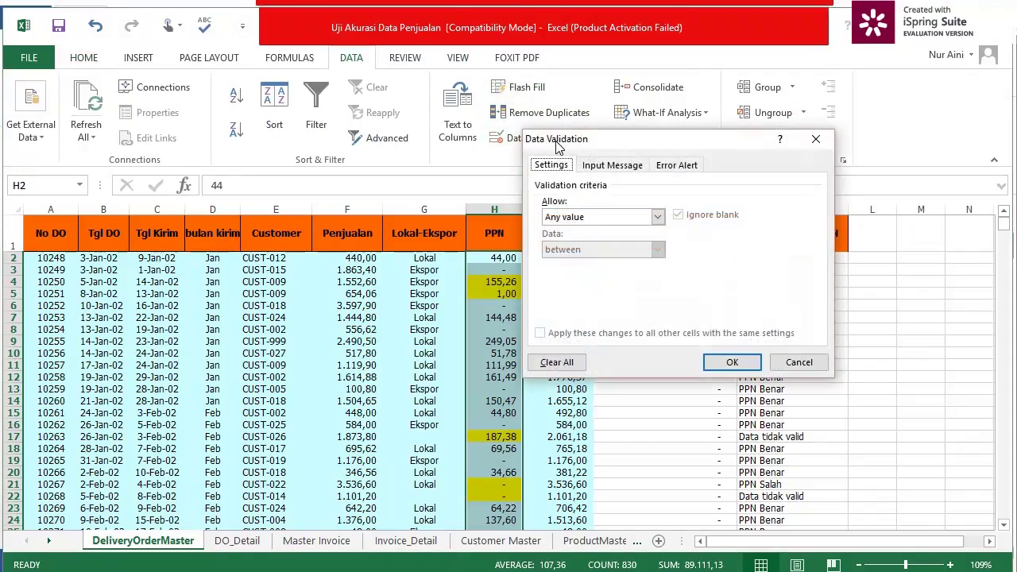
pyautogui.click(658, 217)
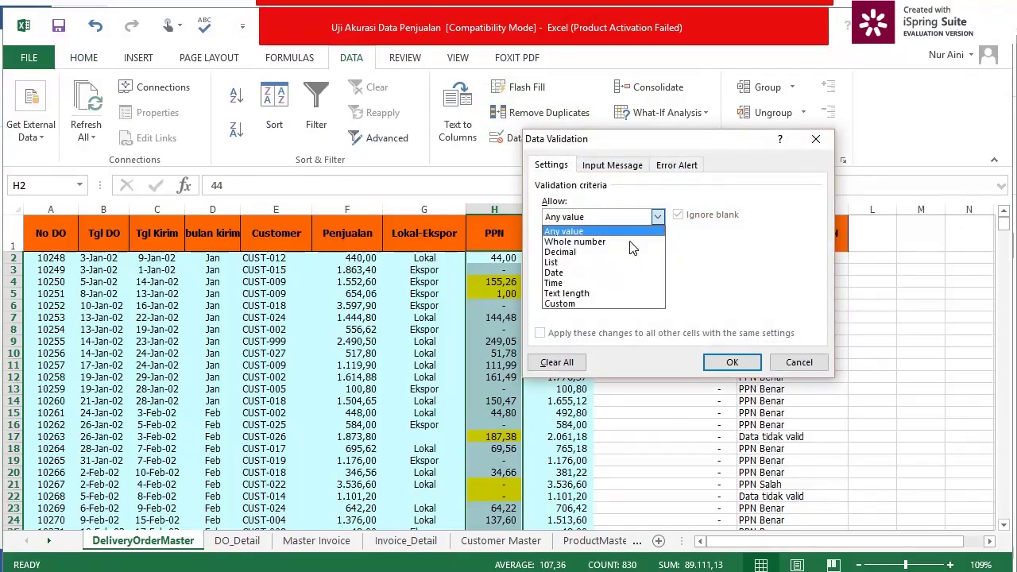
pyautogui.click(603, 304)
pyautogui.click(582, 281)
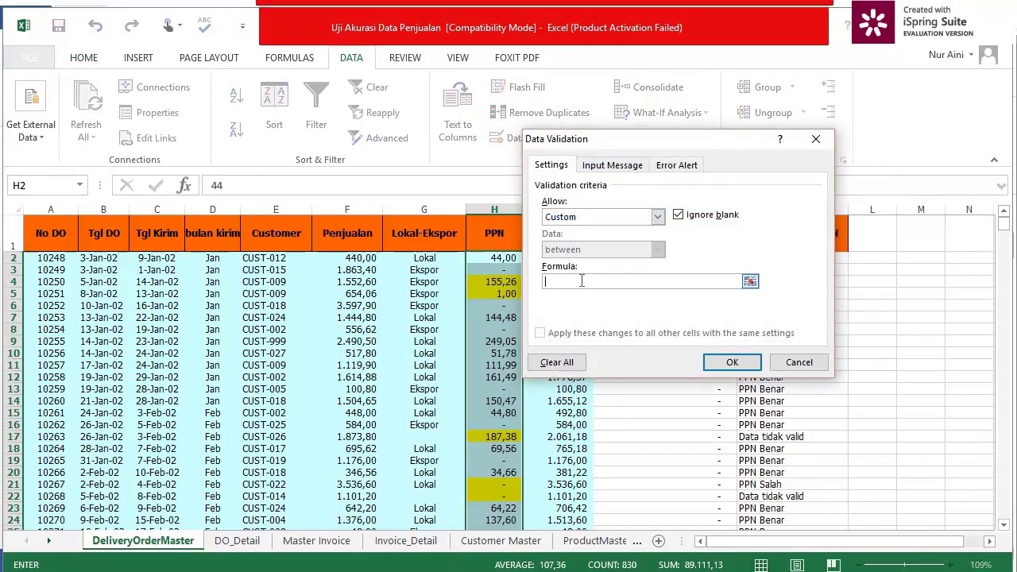
# - Enter the validation conditions =or(if(g2="lokal";f2*10%=h2);if(g2="ekspor";f2*0=h2) and begin a third one with and(if
pyautogui.write('=or(if(g2="lokal";f2*10%=h2);if(g2=')
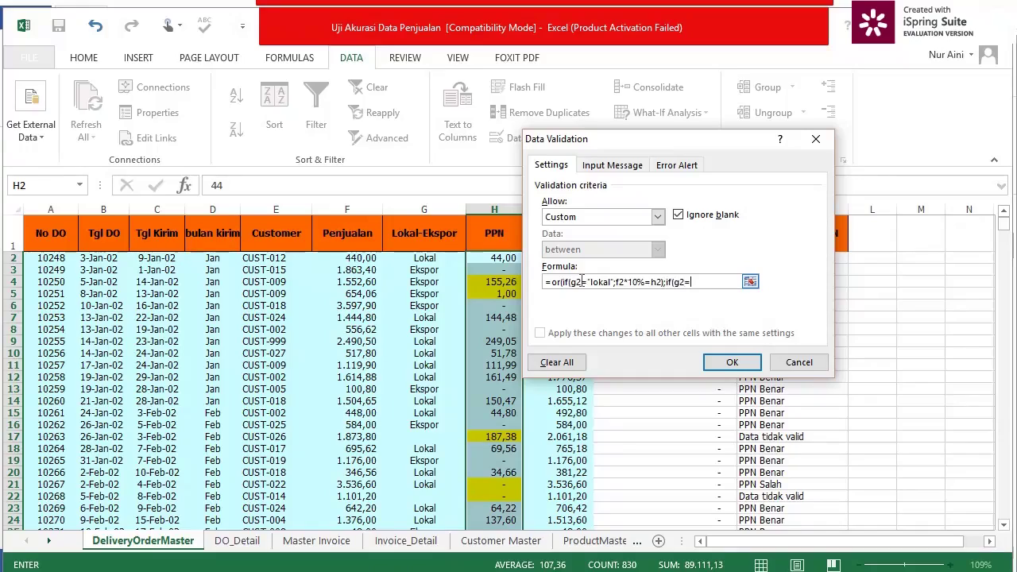
pyautogui.write('"ekspor')
pyautogui.press('BackSpace')
pyautogui.press('BackSpace')
pyautogui.press('BackSpace')
pyautogui.write('spor";f2*')
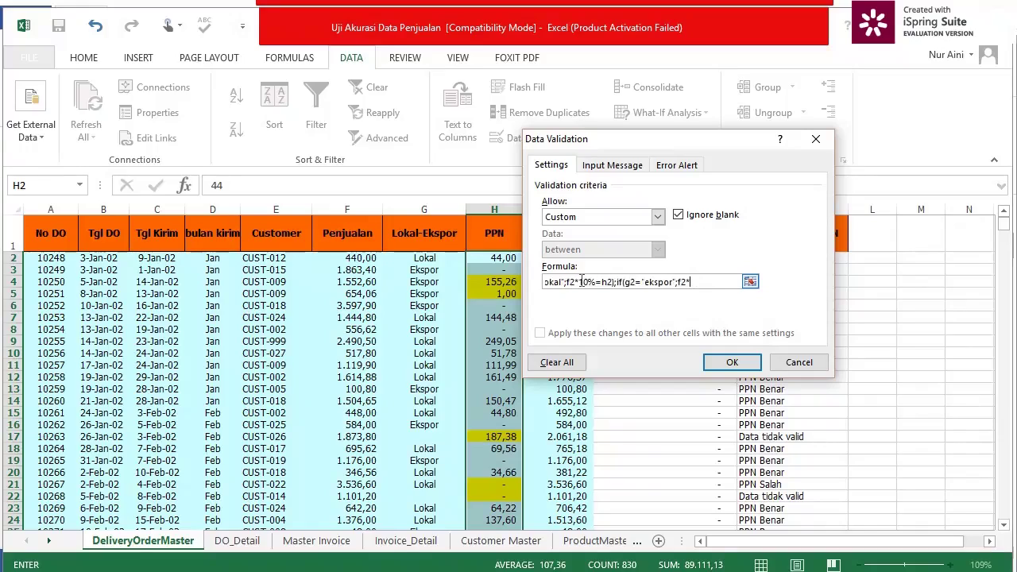
pyautogui.write('0=h2);and(if')
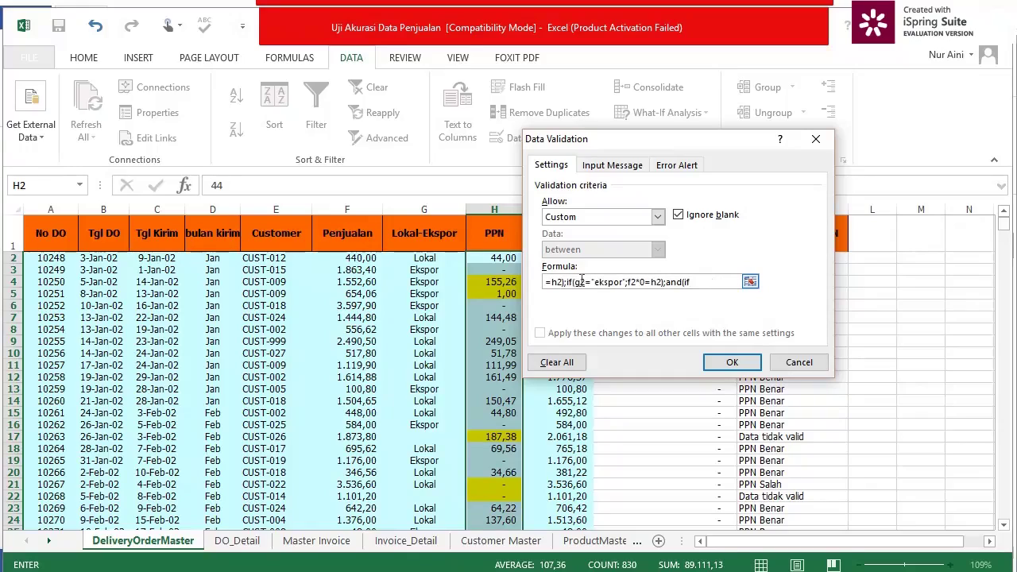
# - Complete the third condition with g2="lokal";g2="ekspor", close all the brackets, and apply the validation with Ignore blank turned off
pyautogui.write('(g2="lokal";g')
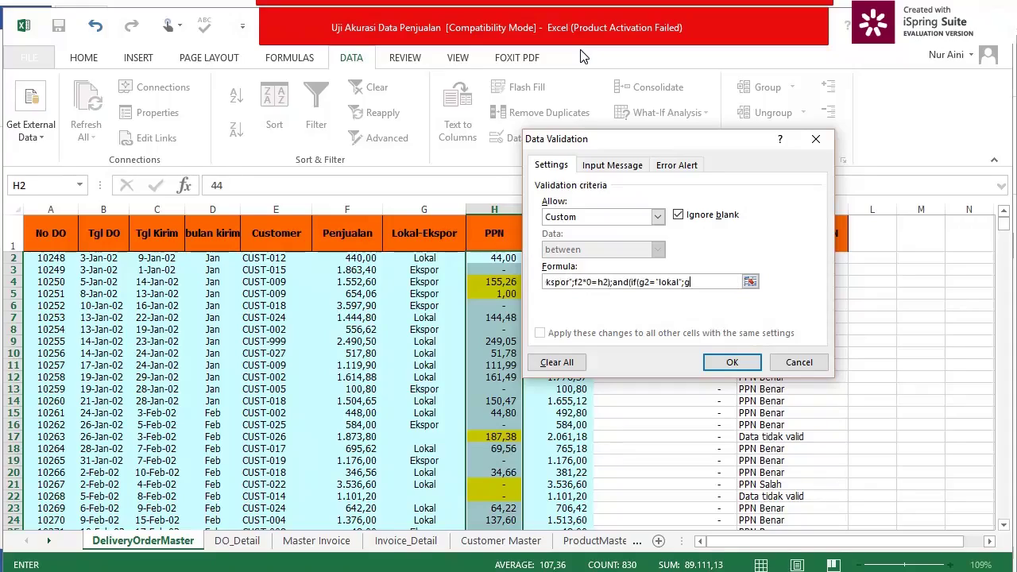
pyautogui.write('2')
pyautogui.write('=')
pyautogui.write('ekspor"))')
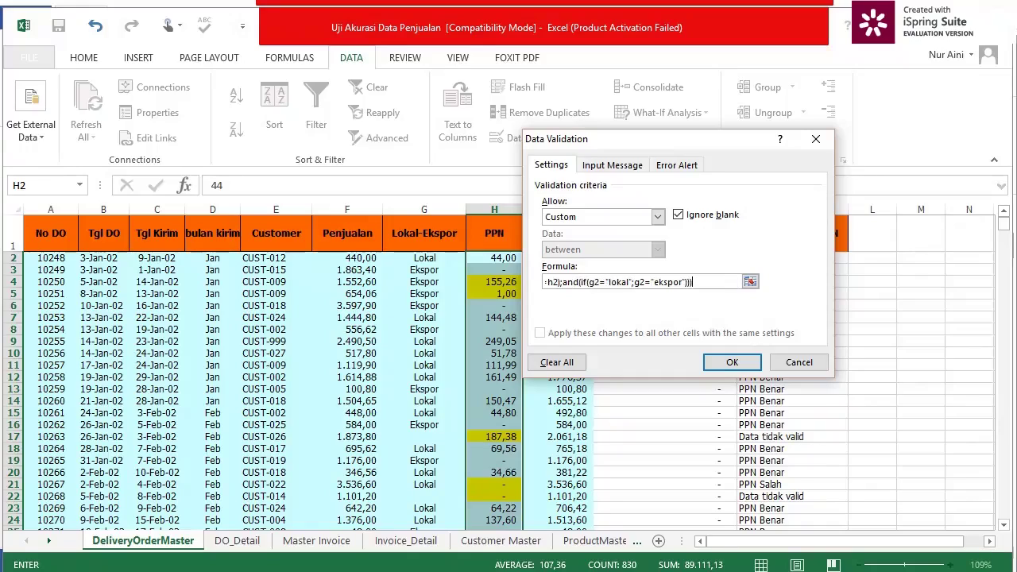
pyautogui.click(678, 216)
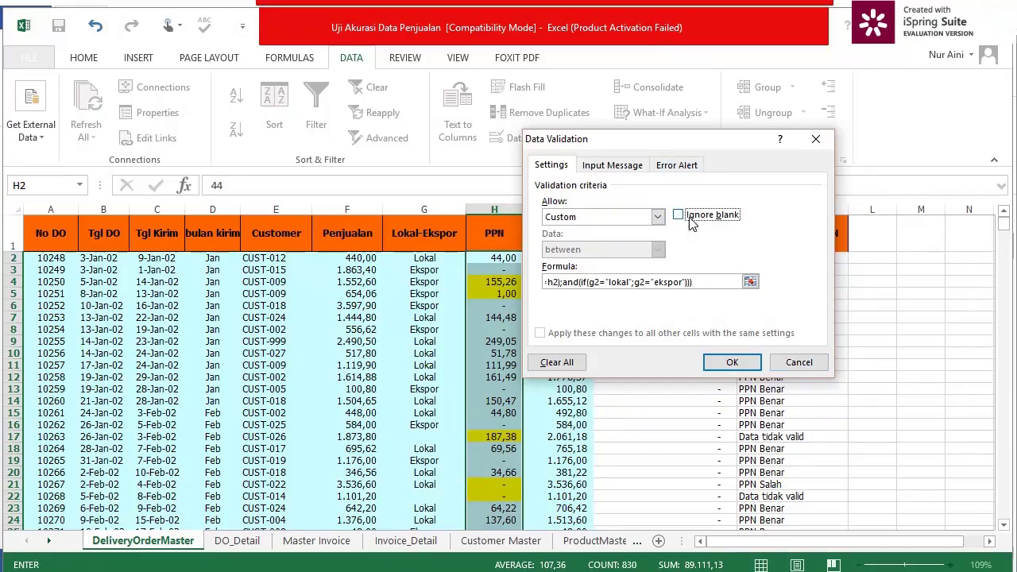
pyautogui.click(745, 365)
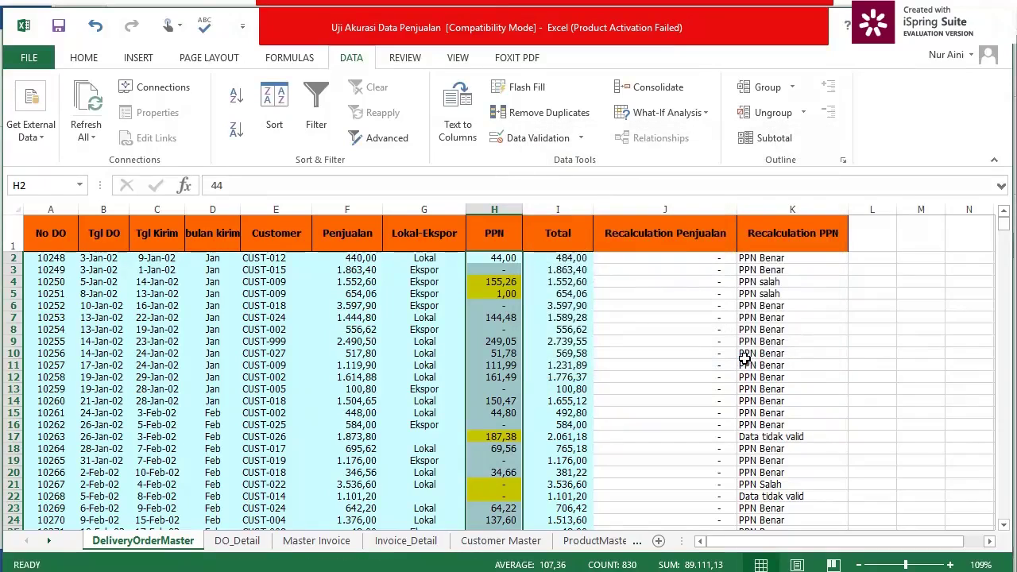
# - Circle the invalid data in the PPN column according to the validation rule
pyautogui.click(582, 139)
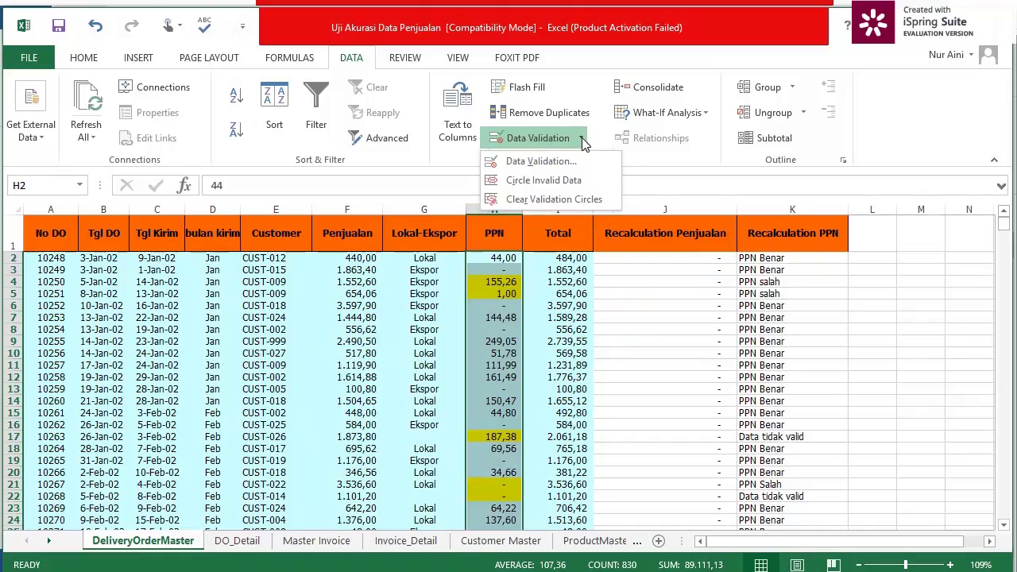
pyautogui.click(560, 181)
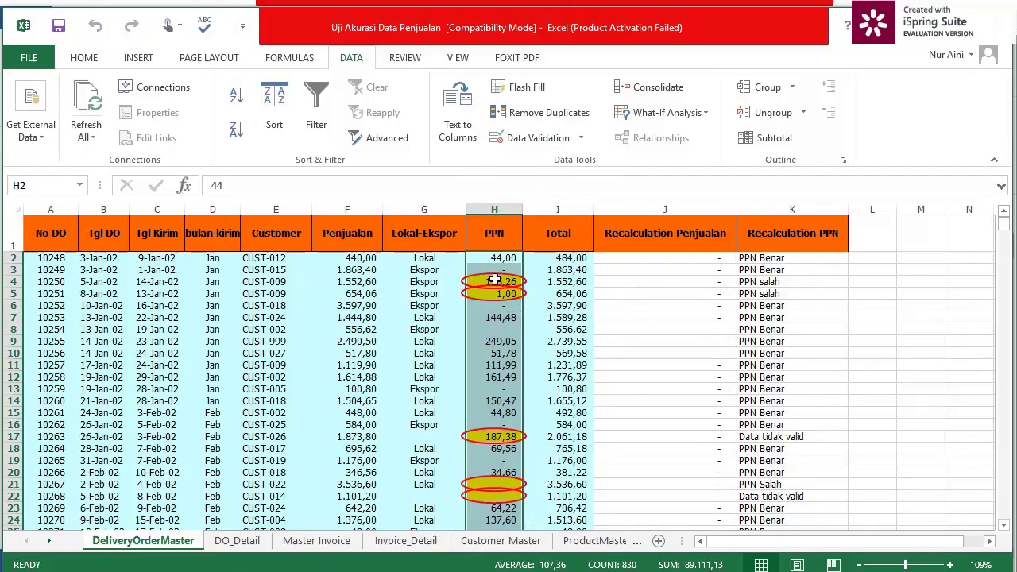
pyautogui.click(574, 284)
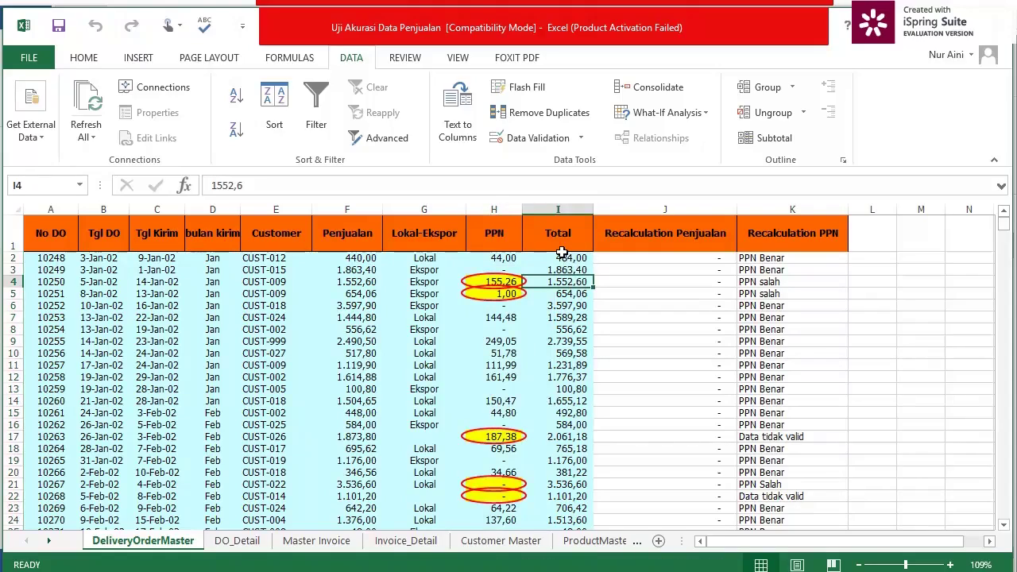
# - Add the header Recalculation Total in L1 and fit the width of column L to it
pyautogui.click(561, 256)
pyautogui.click(568, 234)
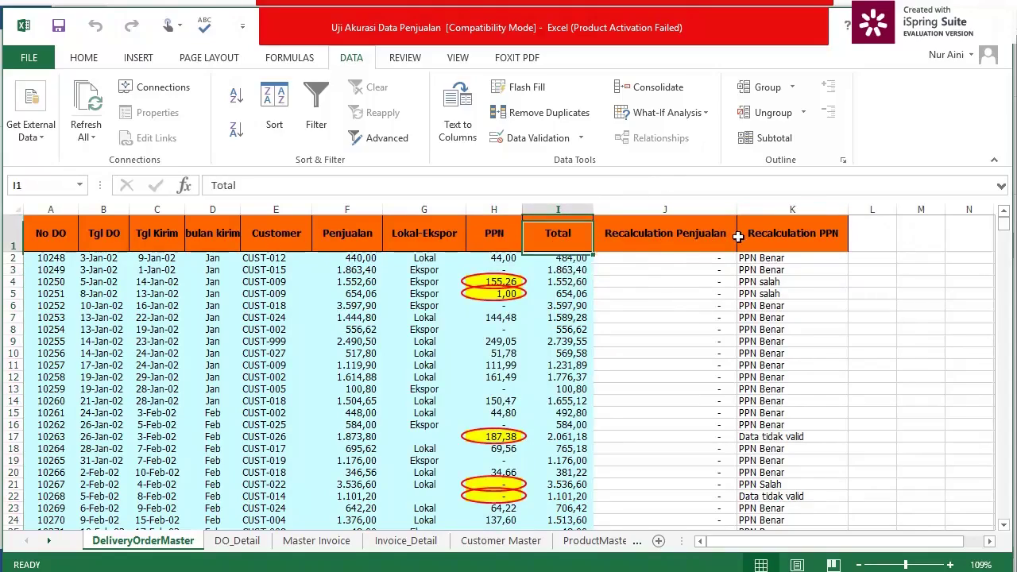
pyautogui.click(858, 236)
pyautogui.write('R')
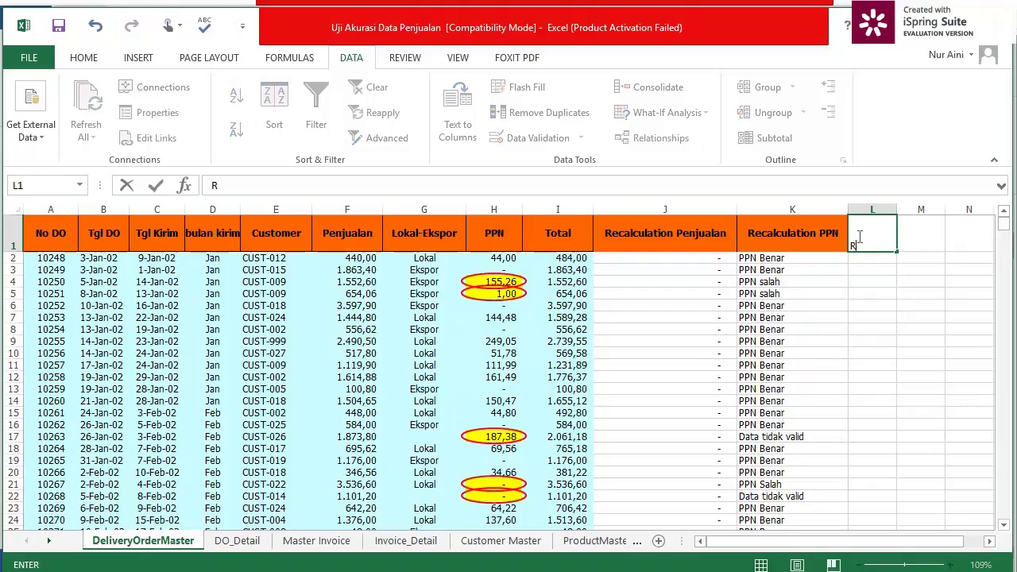
pyautogui.write('ecalculation Total')
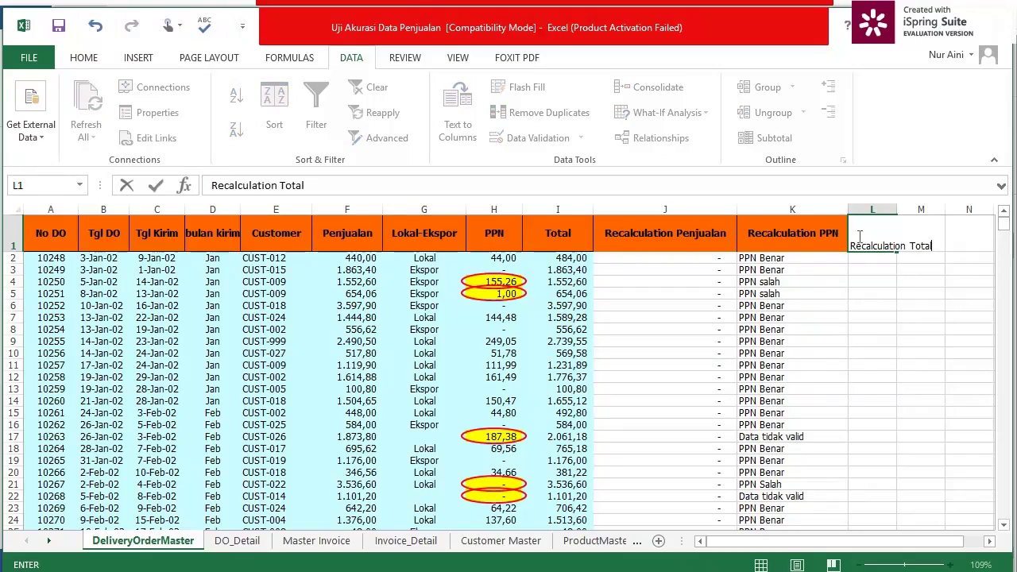
pyautogui.press('Return')
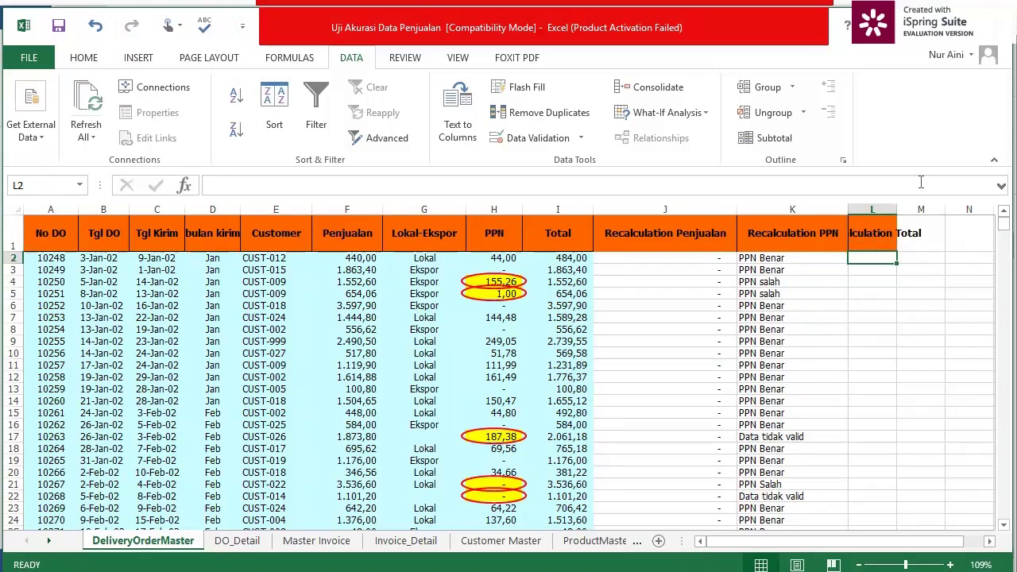
pyautogui.doubleClick(898, 210)
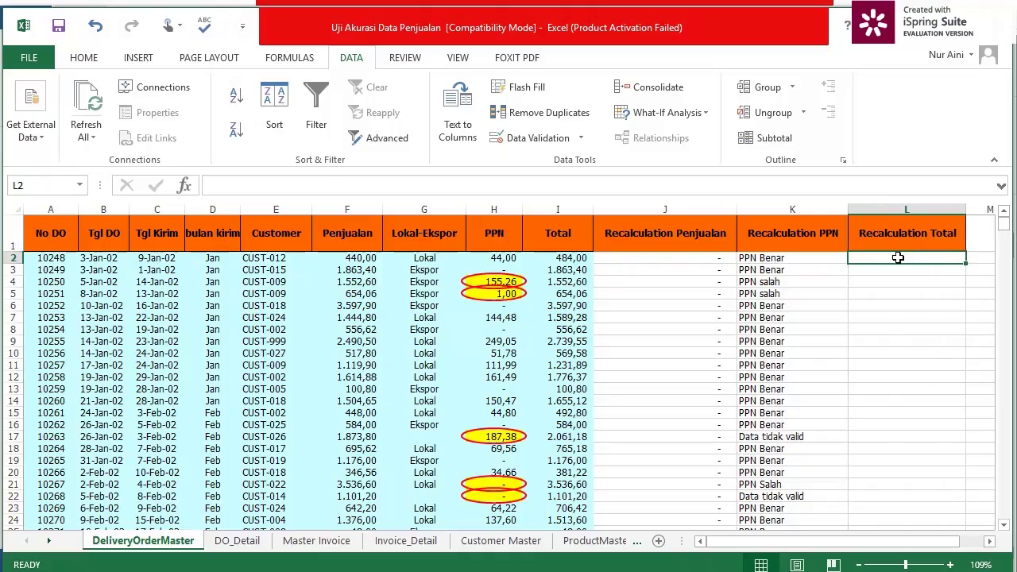
# - Enter the formula =F2+H2-I2 in L2 to compare Penjualan plus PPN with the recorded Total
pyautogui.write('=')
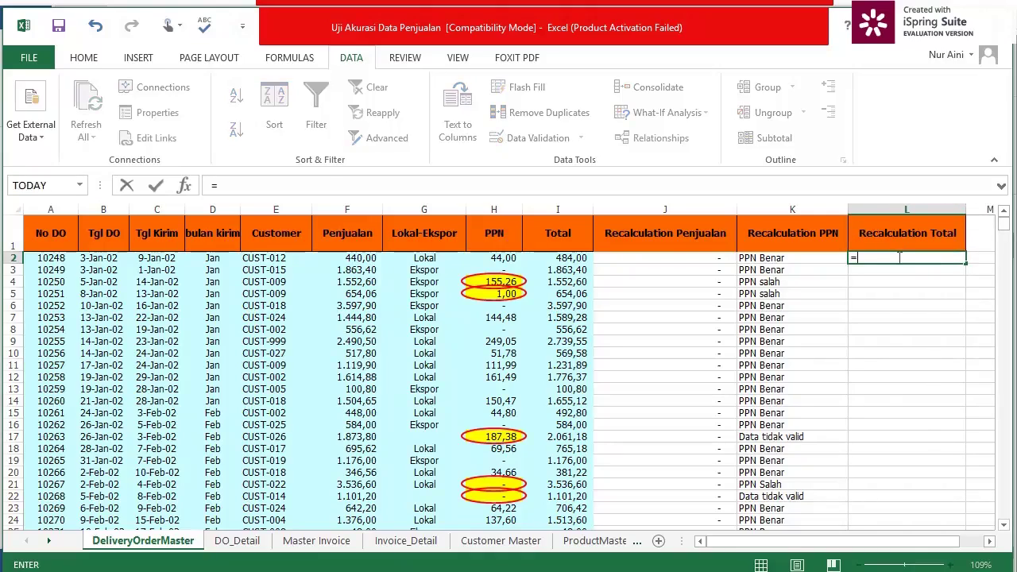
pyautogui.click(358, 258)
pyautogui.write('+')
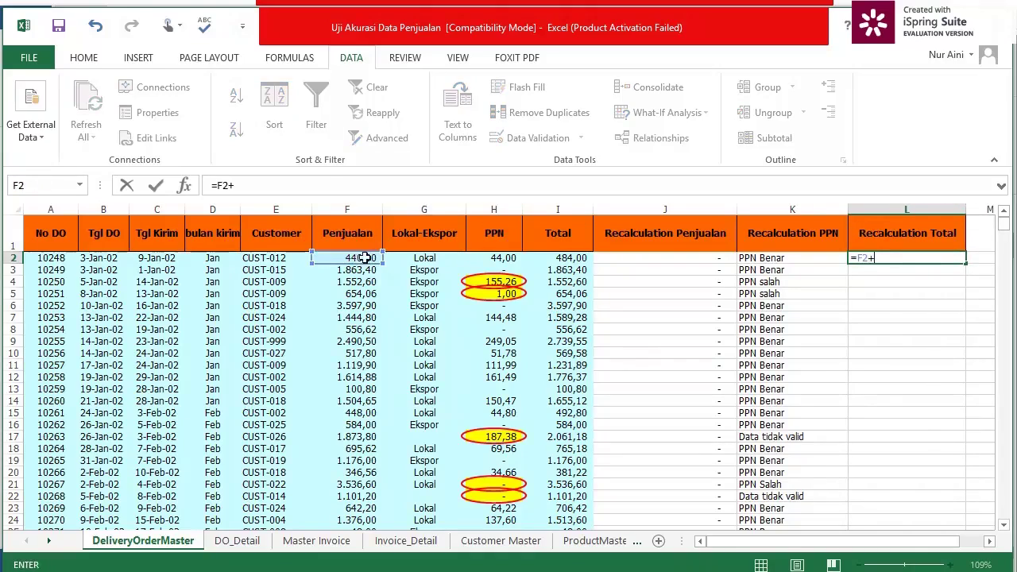
pyautogui.click(508, 259)
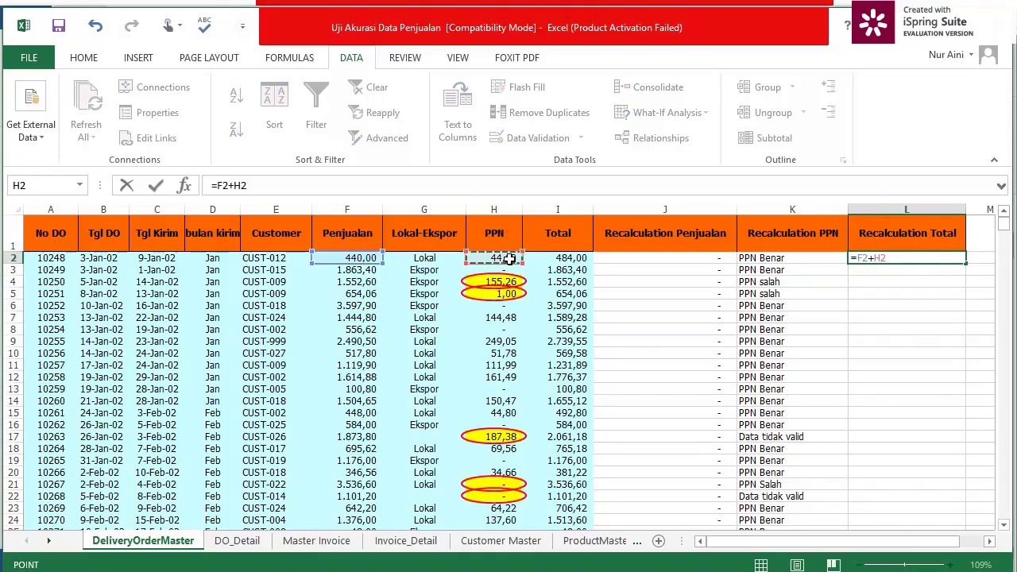
pyautogui.write('-')
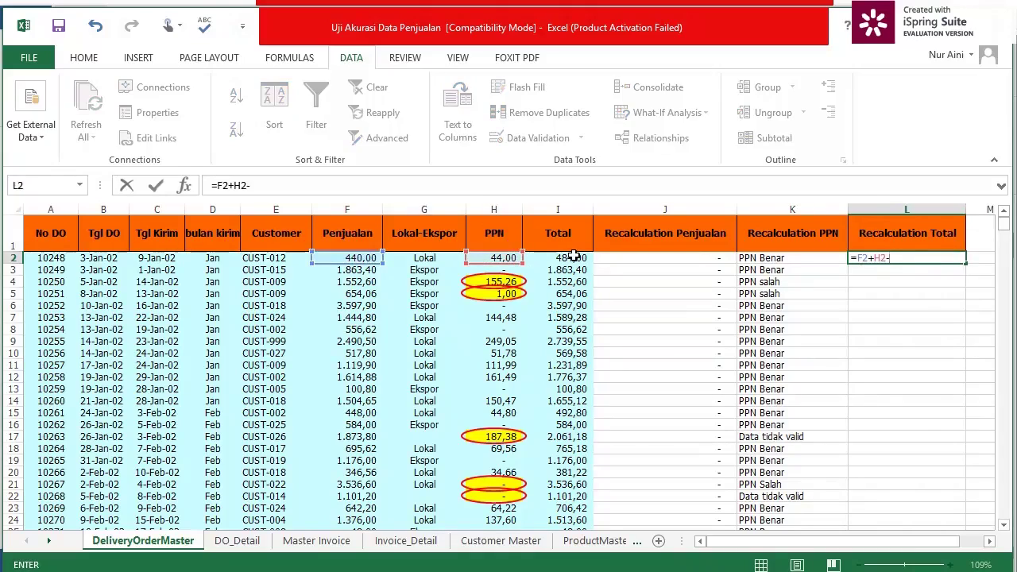
pyautogui.click(574, 256)
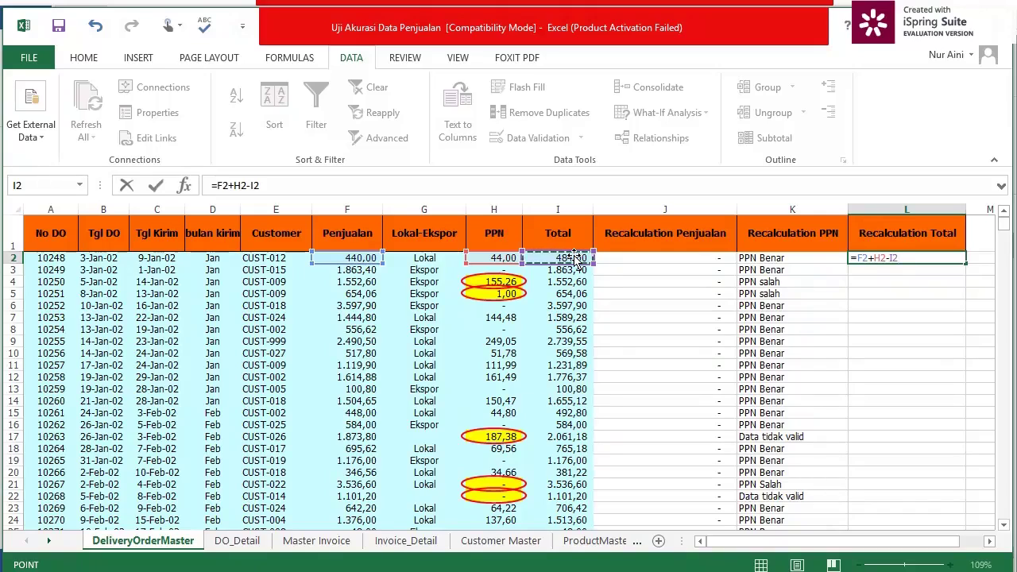
pyautogui.press('Return')
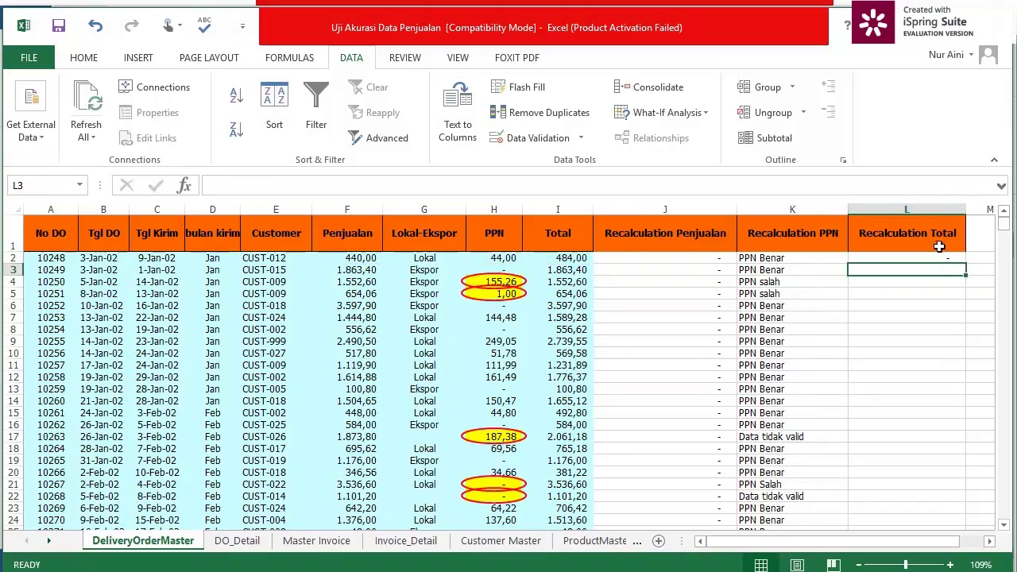
# - Fill the L2 formula down the Recalculation Total column and select the differences in L4:L5
pyautogui.click(934, 257)
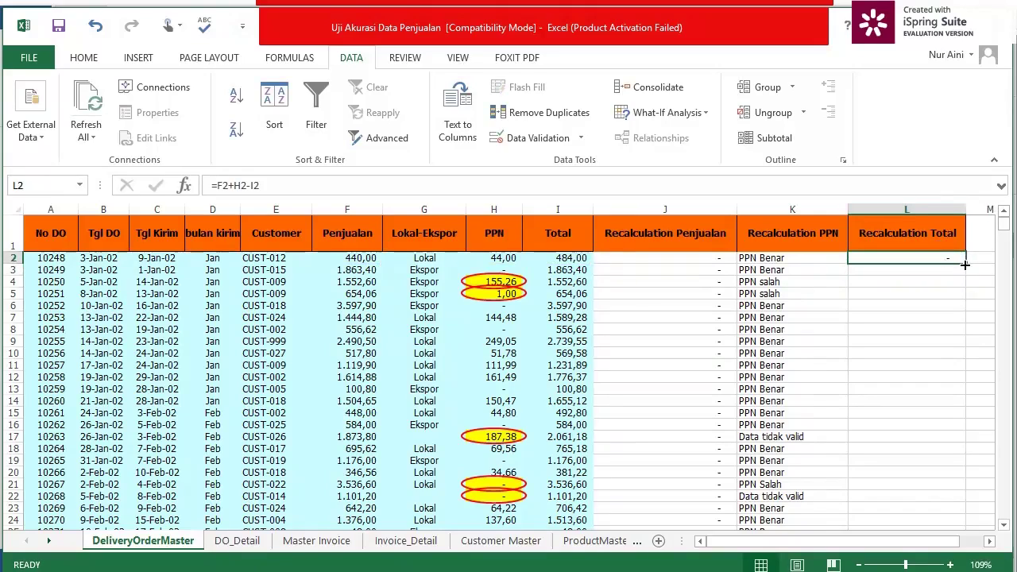
pyautogui.doubleClick(964, 265)
pyautogui.scroll(-3, 915, 345)
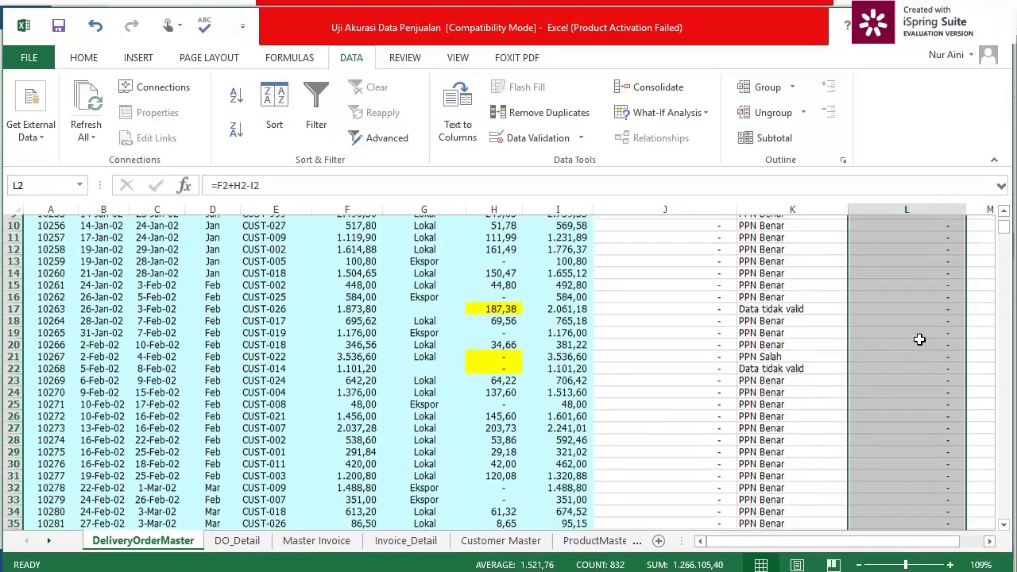
pyautogui.scroll(3, 920, 339)
pyautogui.moveTo(943, 282); pyautogui.dragTo(944, 295)
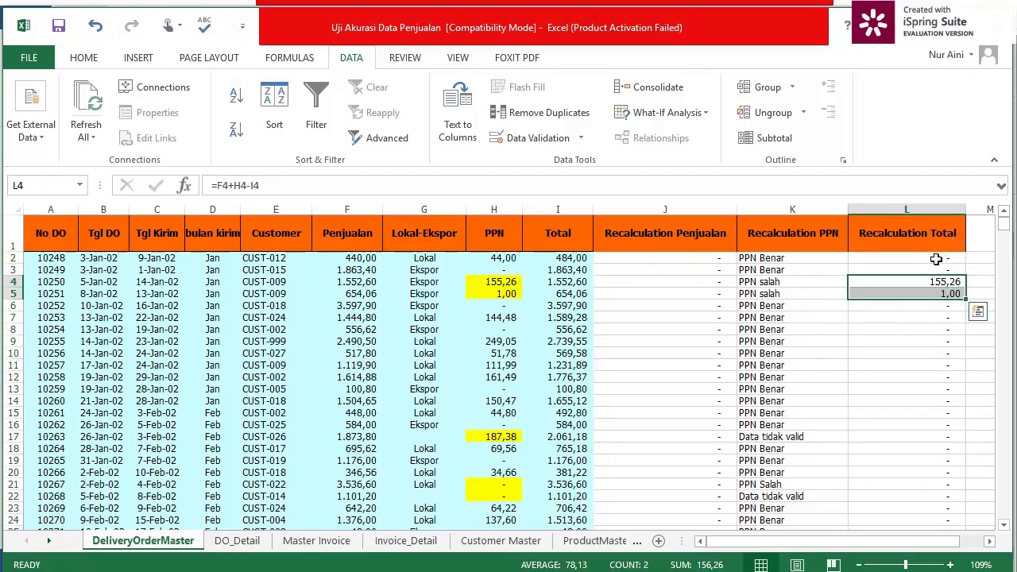
# - Select all the order values in the Total column, from I2 down to I831
pyautogui.click(921, 258)
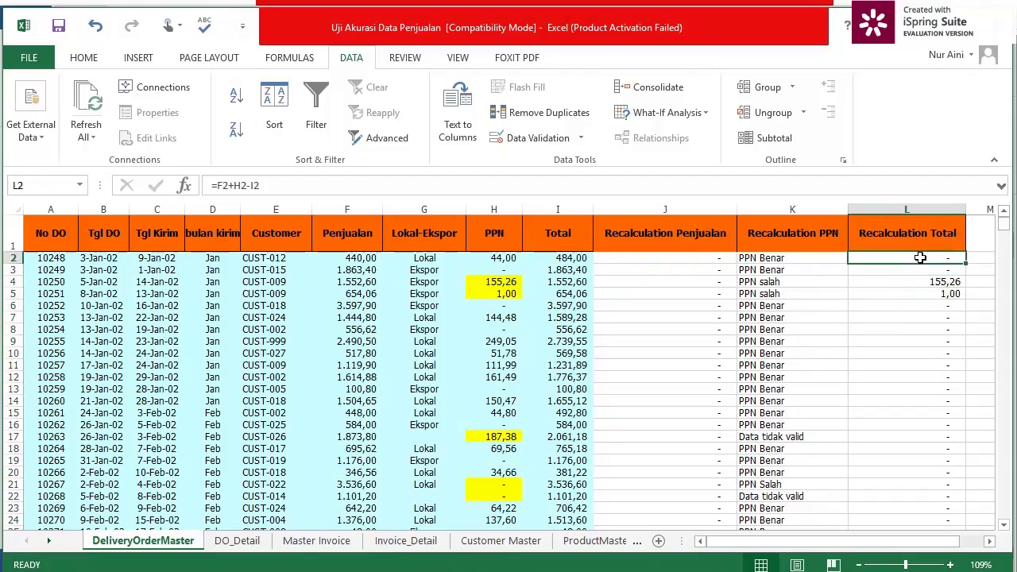
pyautogui.click(577, 258)
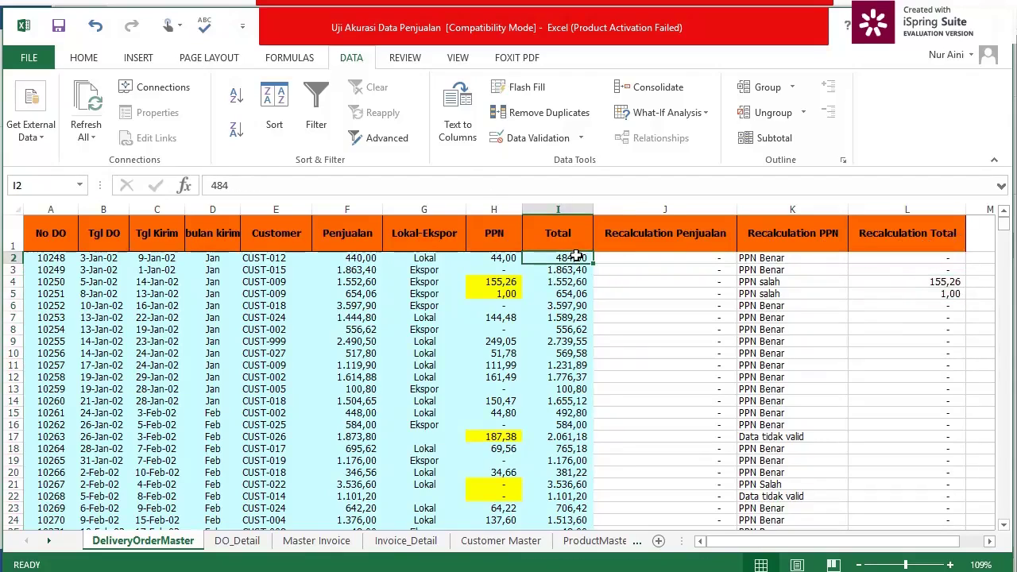
pyautogui.hotkey('ctrl', 'shift', 'Down')
pyautogui.hotkey('shift', 'Up')
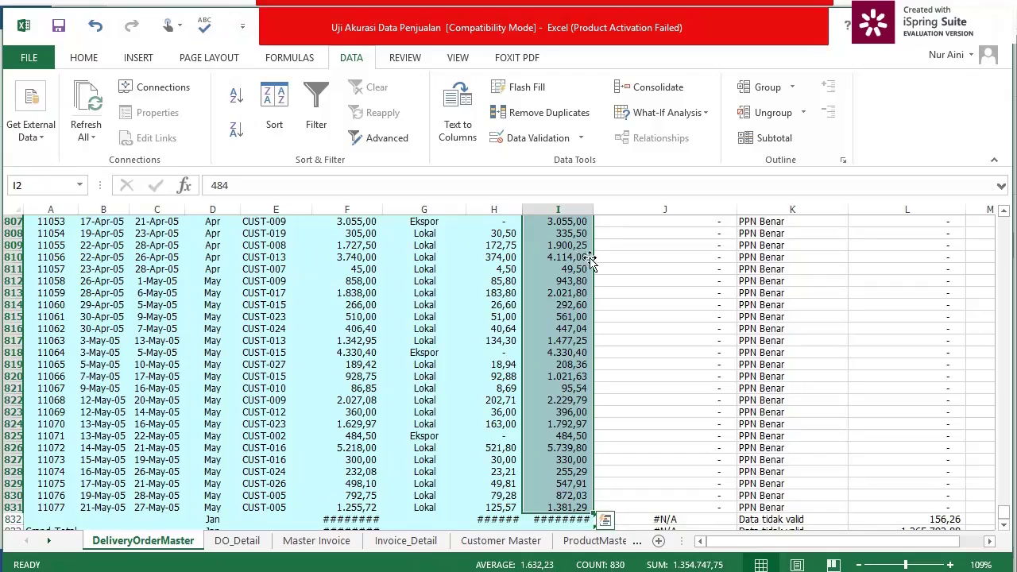
pyautogui.moveTo(1010, 513); pyautogui.dragTo(1005, 222)
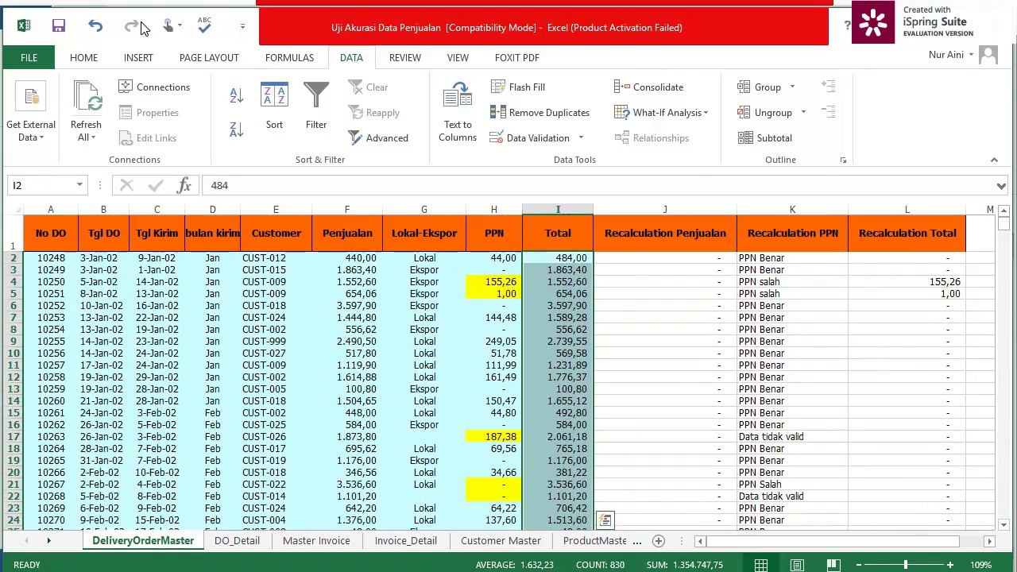
# - Set up a formula-based conditional formatting rule on the Total values with the formula =f2+h2<>i2
pyautogui.click(83, 60)
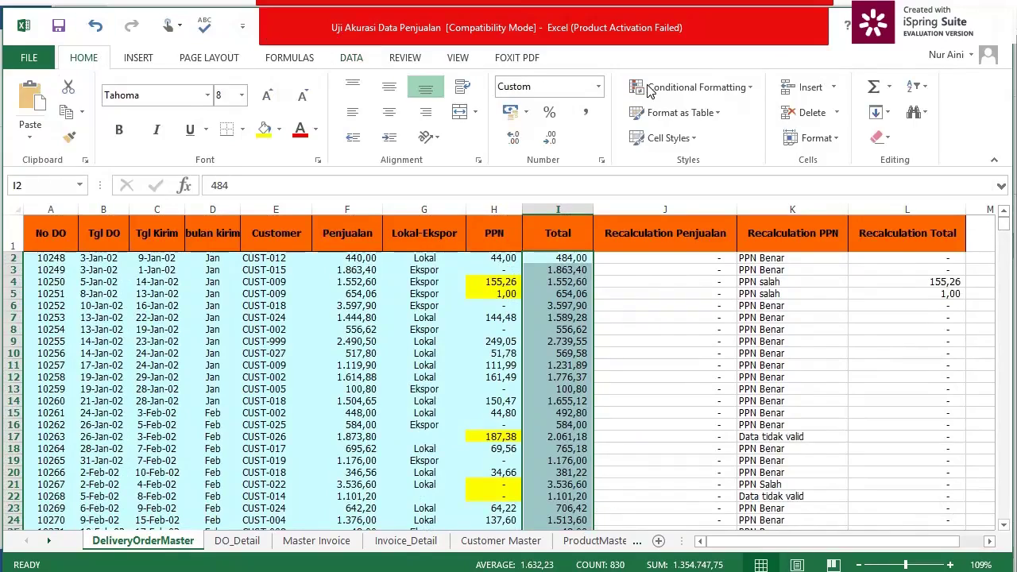
pyautogui.click(747, 89)
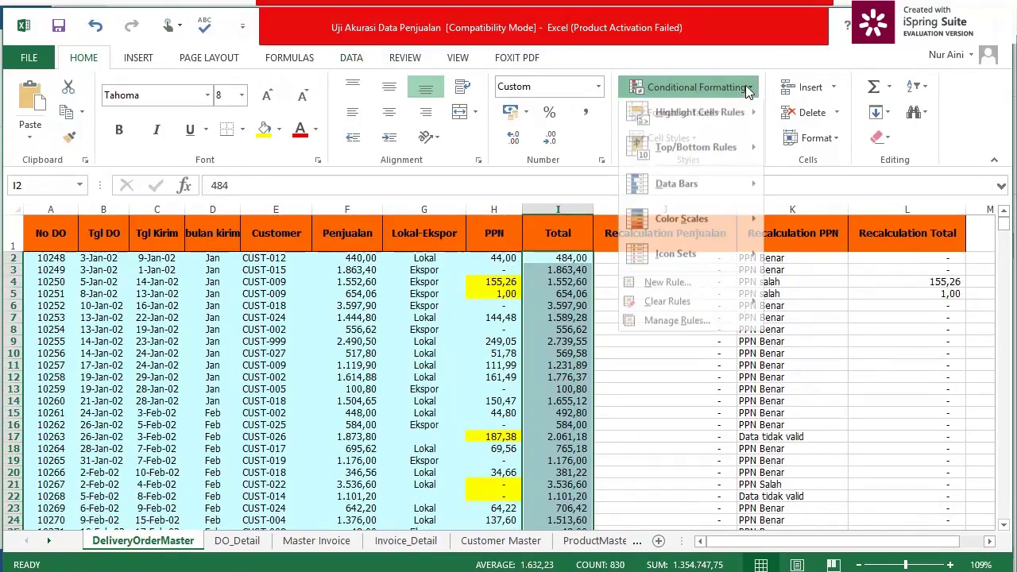
pyautogui.click(685, 288)
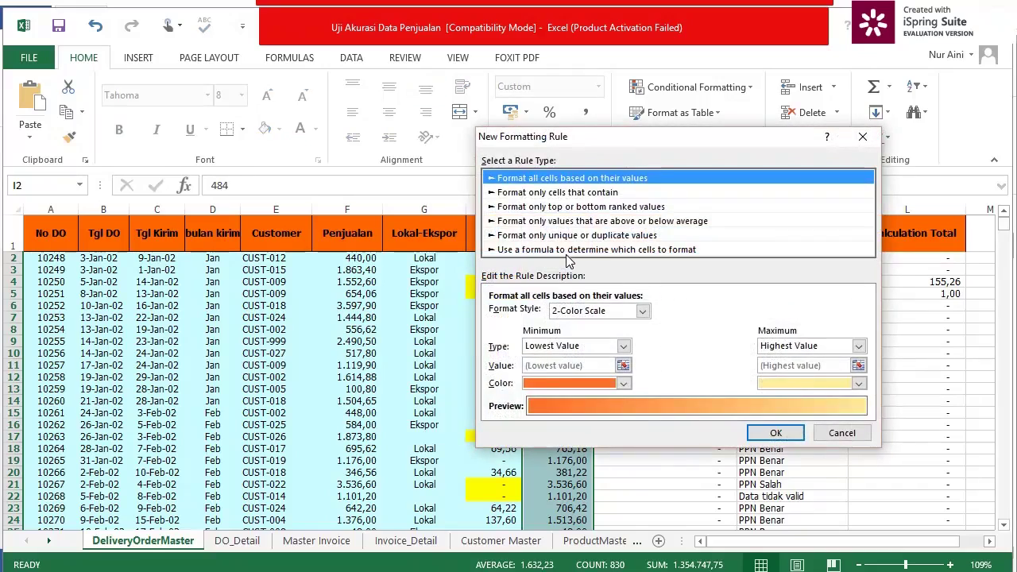
pyautogui.click(567, 251)
pyautogui.click(539, 315)
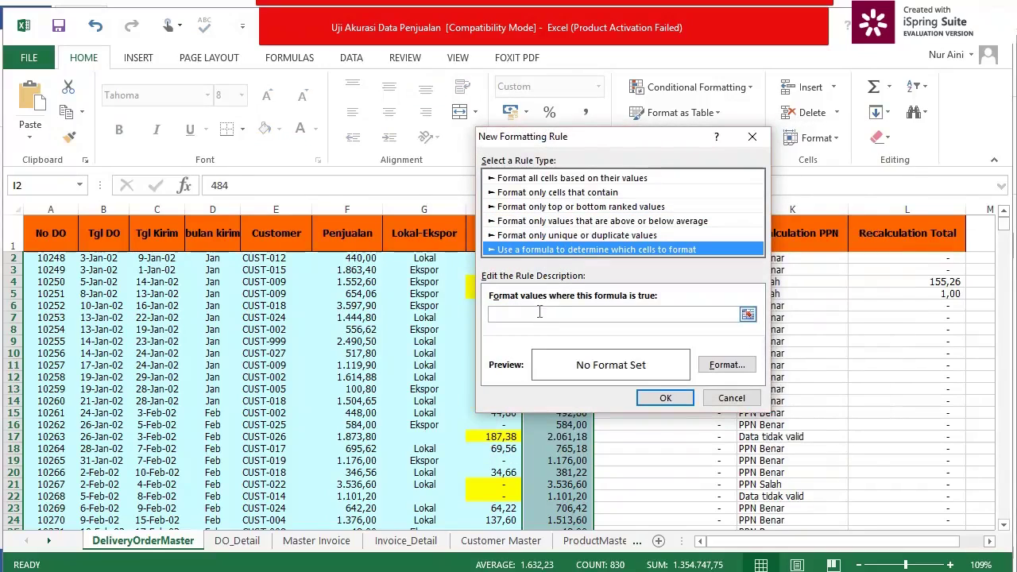
pyautogui.click(498, 312)
pyautogui.write('=')
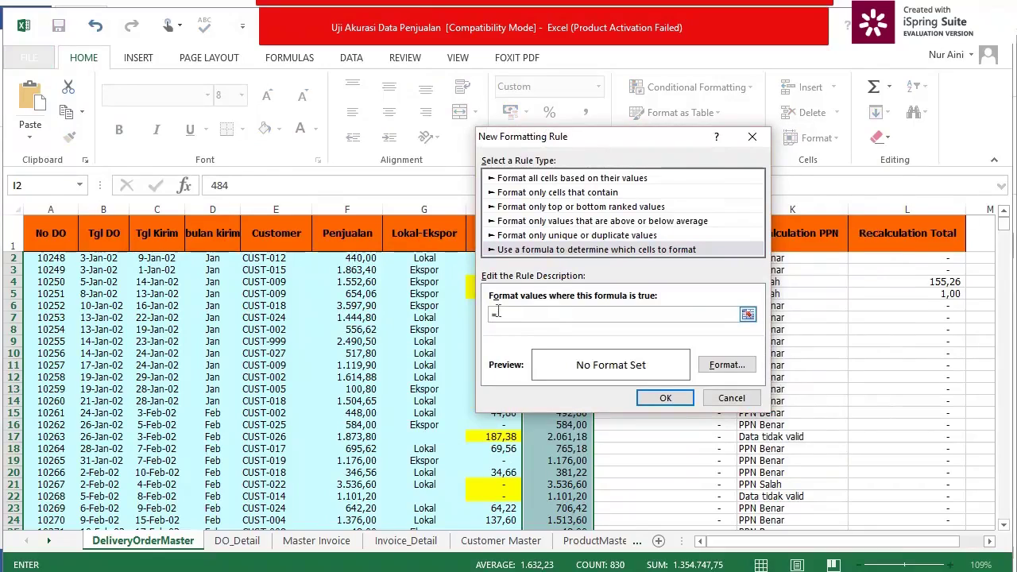
pyautogui.write('f2+')
pyautogui.moveTo(643, 145); pyautogui.dragTo(778, 228)
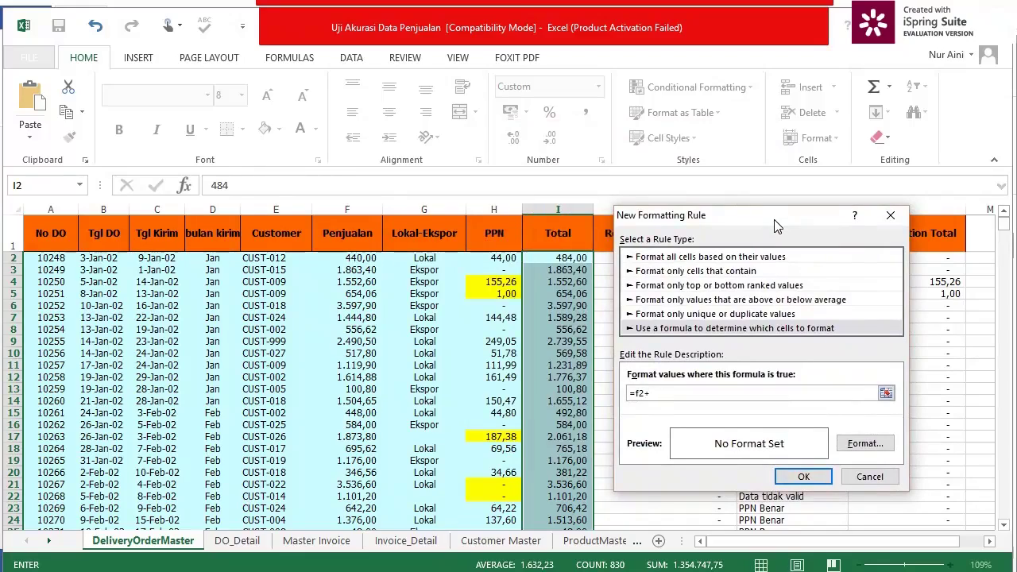
pyautogui.write('h2<')
pyautogui.write('>i2')
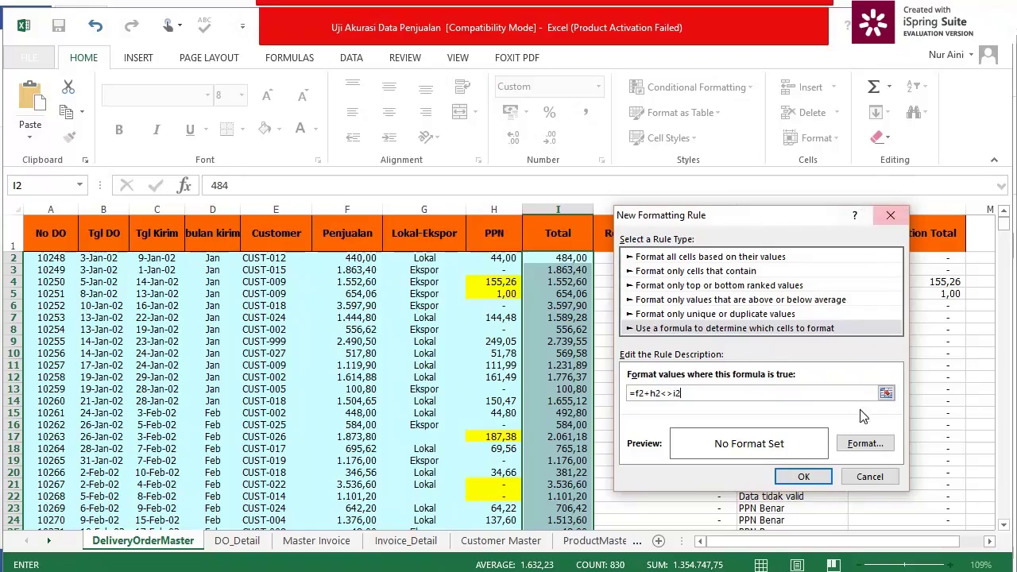
# - Give the rule a yellow background fill and apply it to the Total column
pyautogui.click(866, 443)
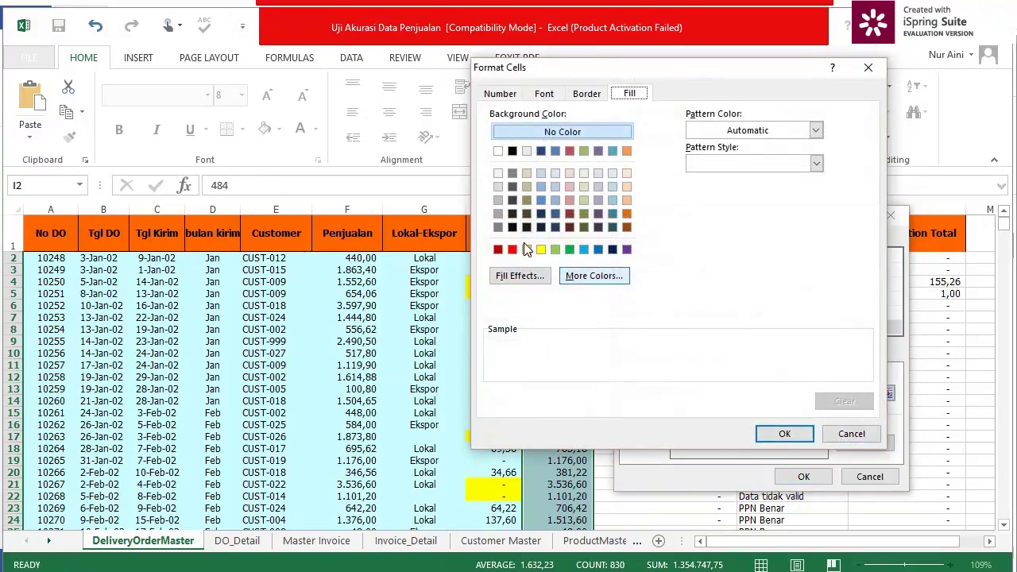
pyautogui.click(542, 250)
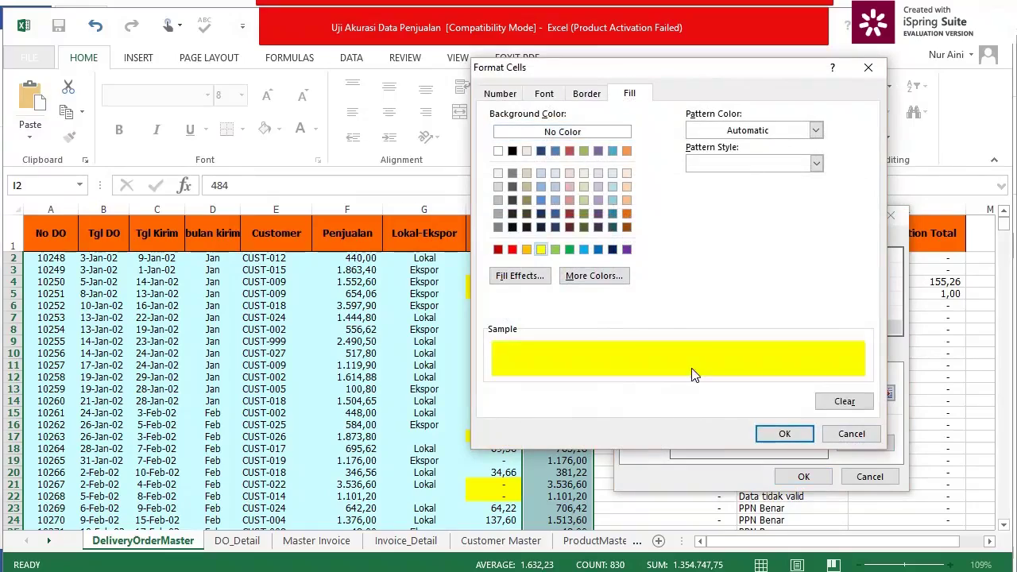
pyautogui.click(786, 436)
pyautogui.click(806, 476)
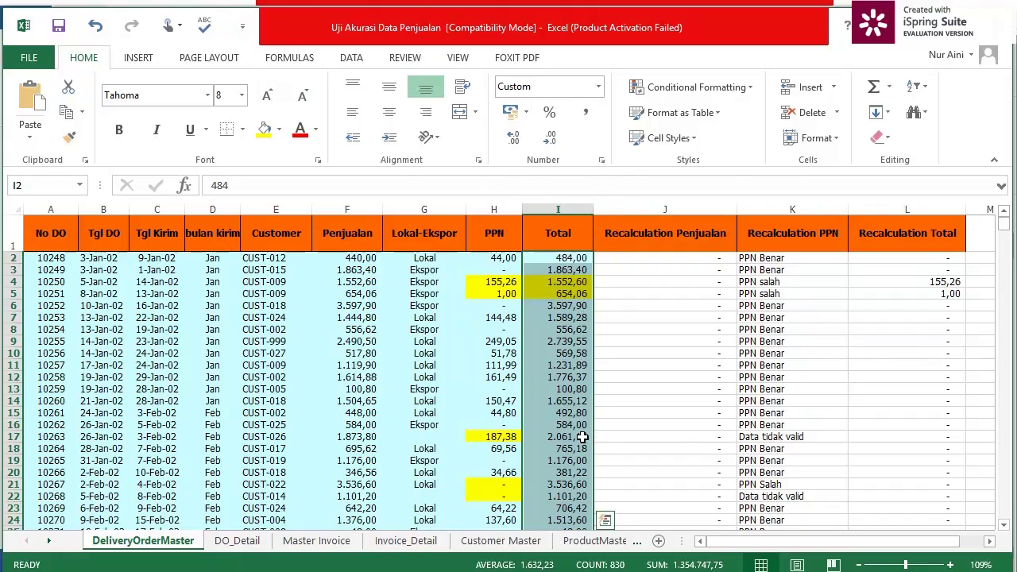
# - Apply a Custom data validation rule with the formula =f2+h2=i2 to the selected Total values
pyautogui.click(364, 61)
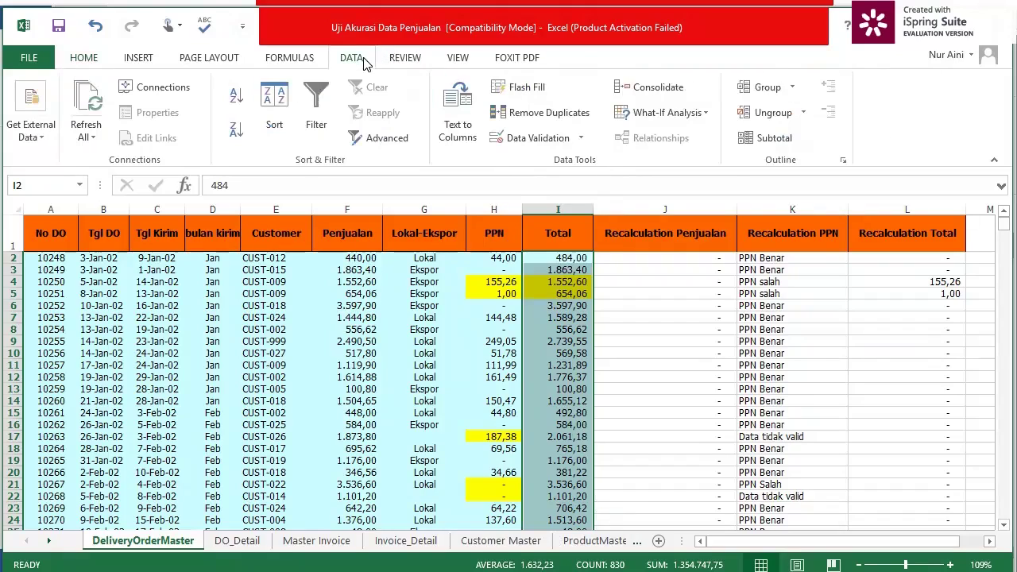
pyautogui.click(562, 140)
pyautogui.click(741, 278)
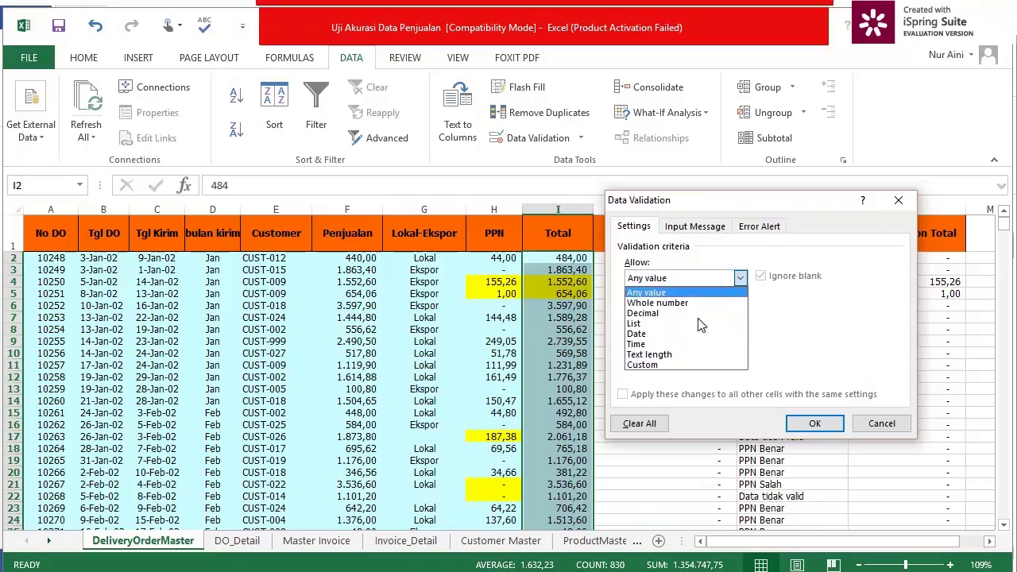
pyautogui.click(676, 360)
pyautogui.click(672, 343)
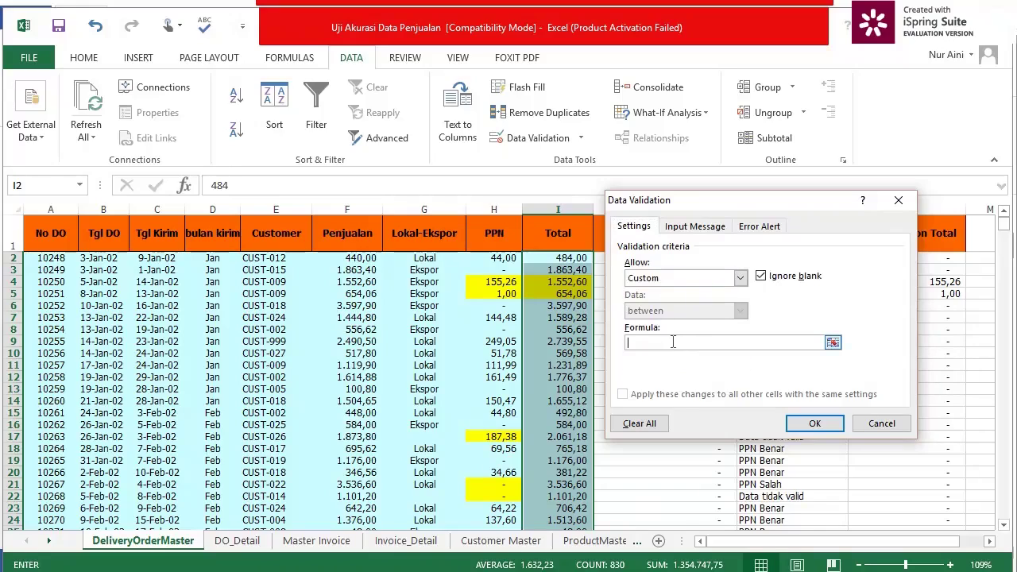
pyautogui.write('=')
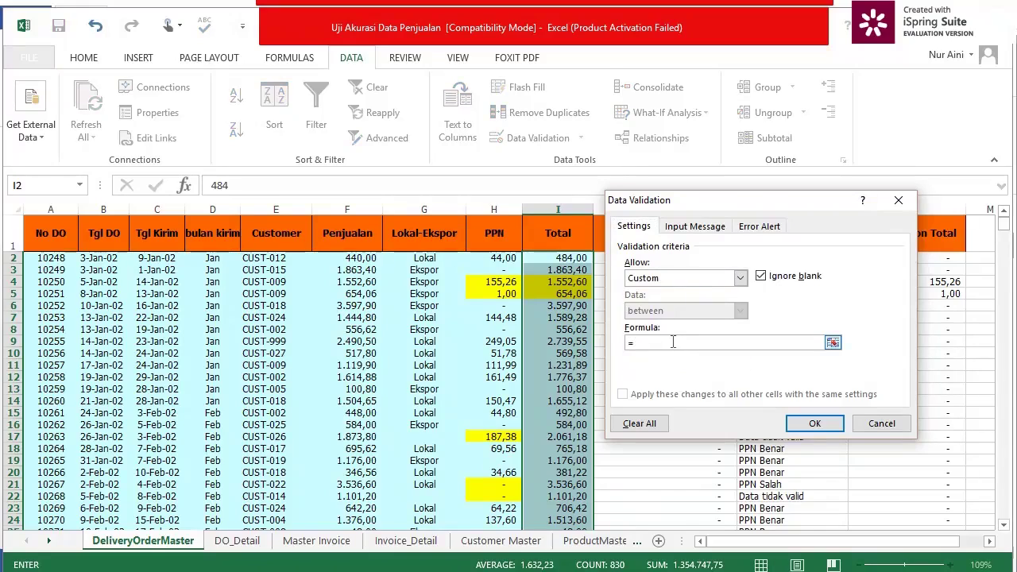
pyautogui.write('f2+h2=i2')
pyautogui.click(817, 424)
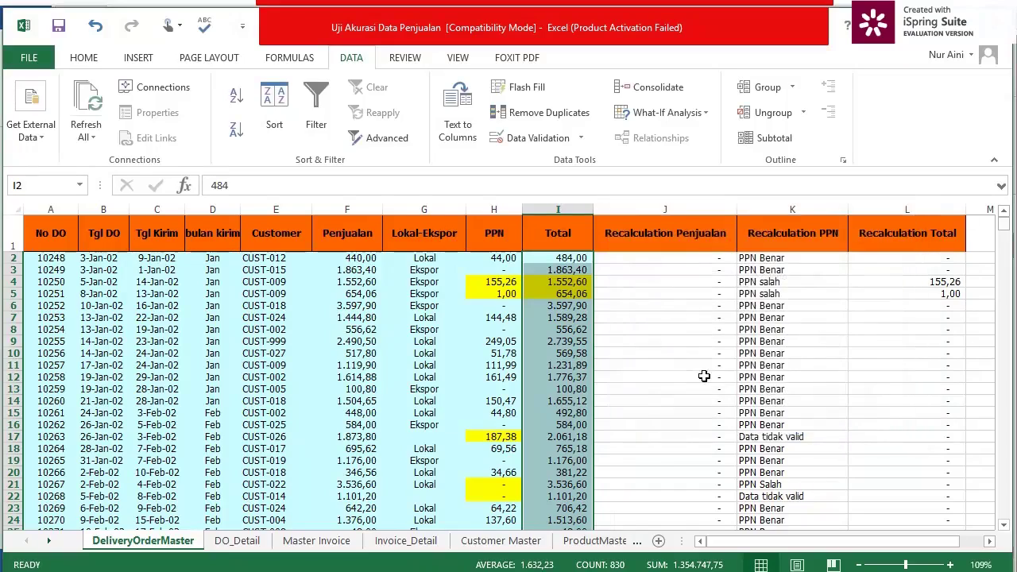
# - Circle the invalid data in the sheet according to the validation rules
pyautogui.click(581, 138)
pyautogui.click(591, 179)
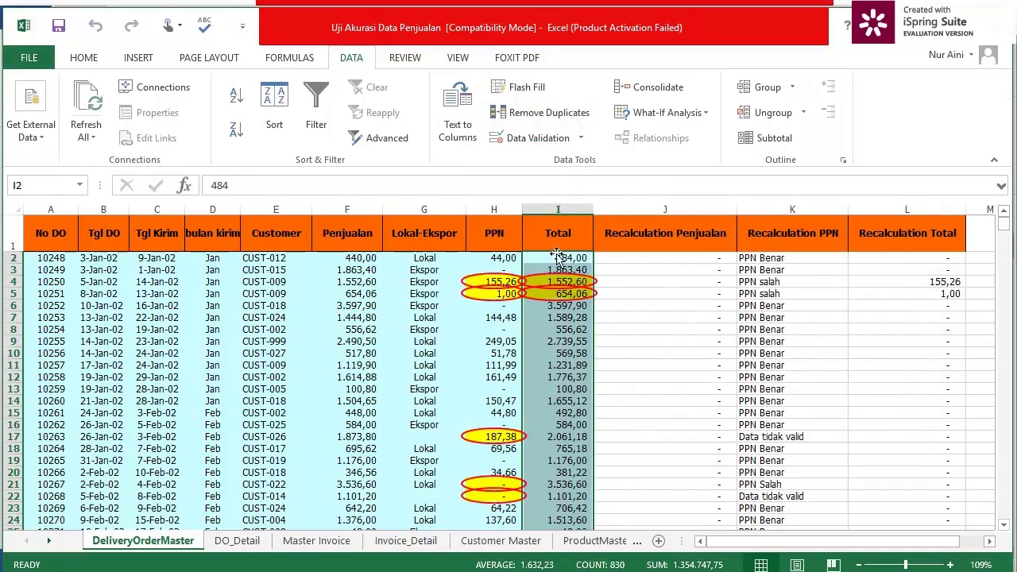
pyautogui.scroll(-7, 604, 388)
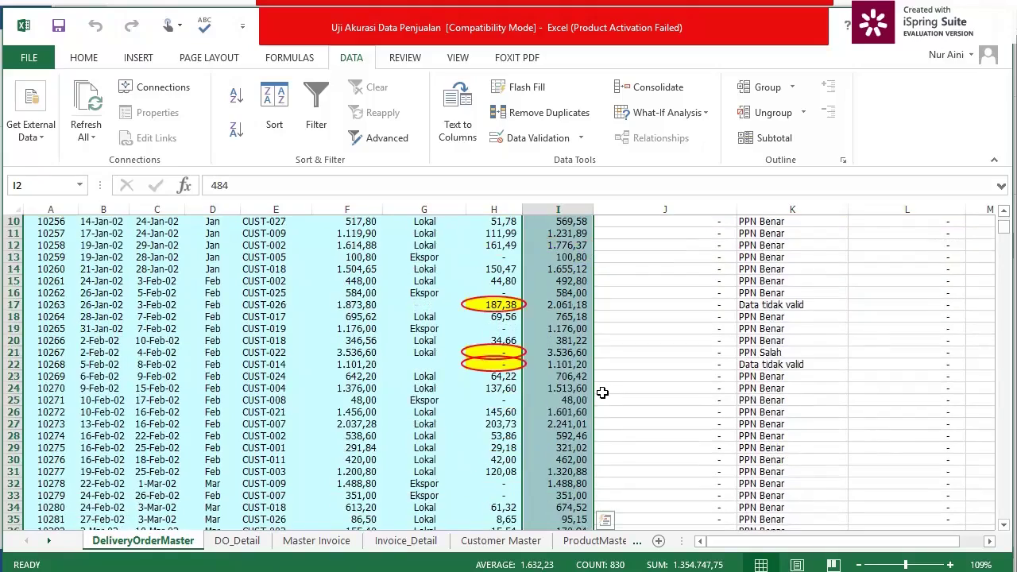
pyautogui.scroll(-3, 604, 392)
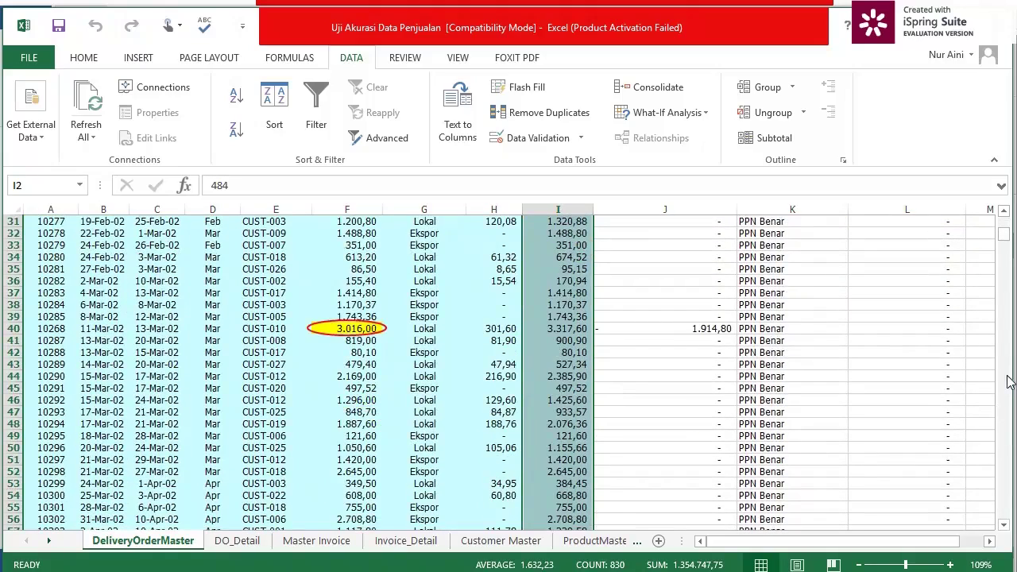
pyautogui.scroll(10, 1012, 357)
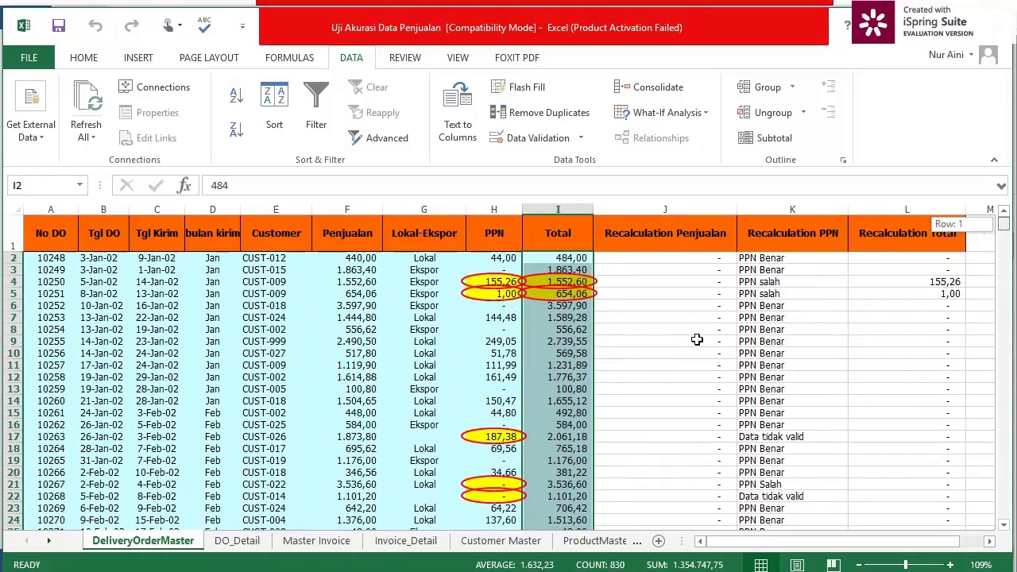
# - Check the Penjualan, PPN and Total cells of the first order in row 2
pyautogui.click(374, 259)
pyautogui.click(507, 261)
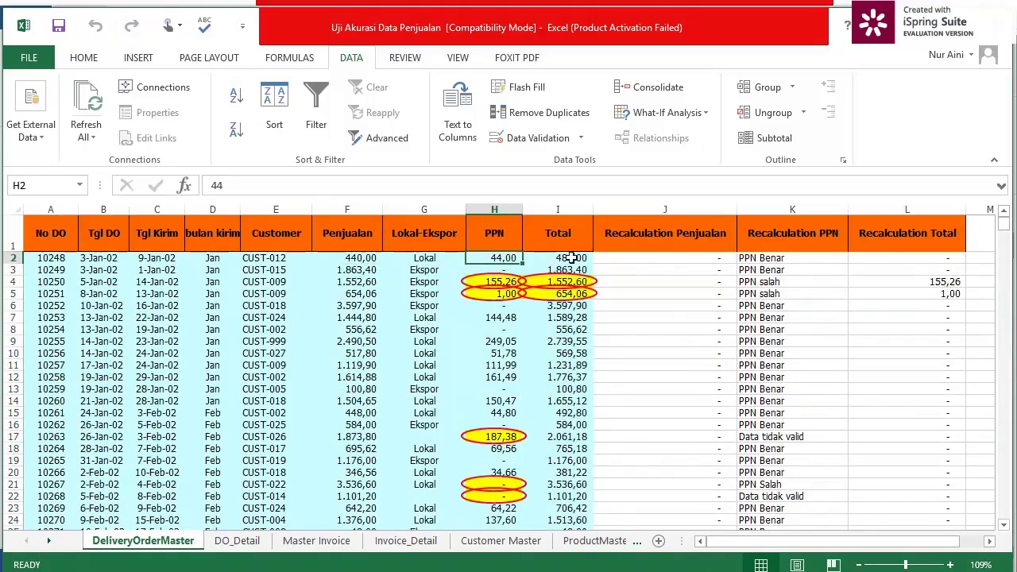
pyautogui.click(577, 259)
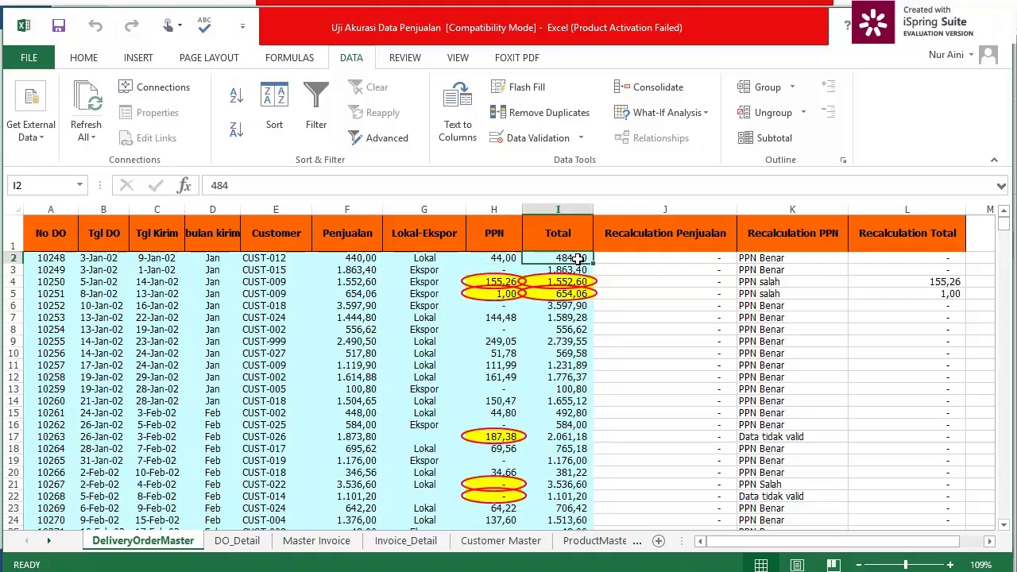
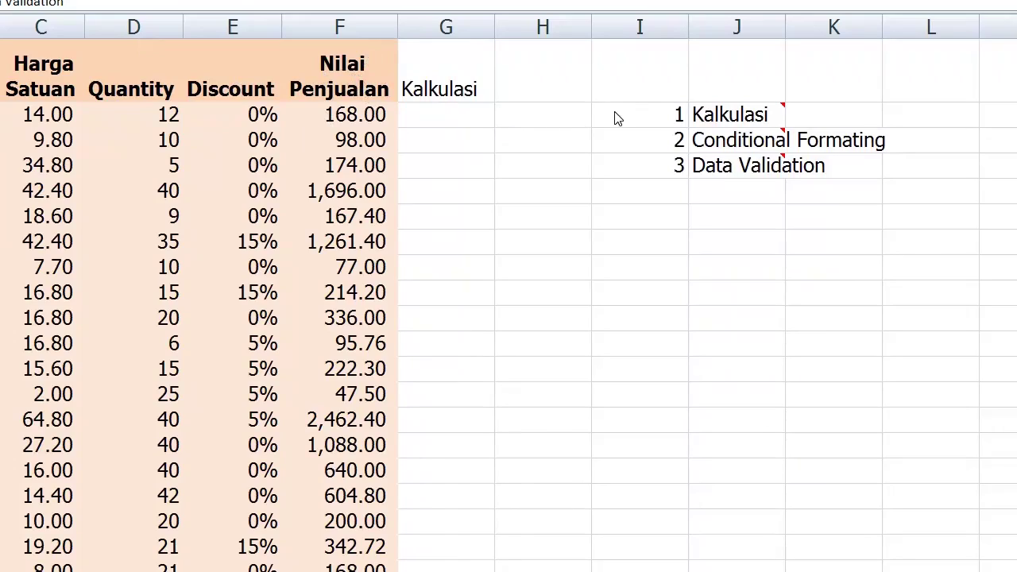
# - Read the comments on the Kalkulasi, Conditional Formating and Data Validation cells in column J
pyautogui.moveTo(743, 111)
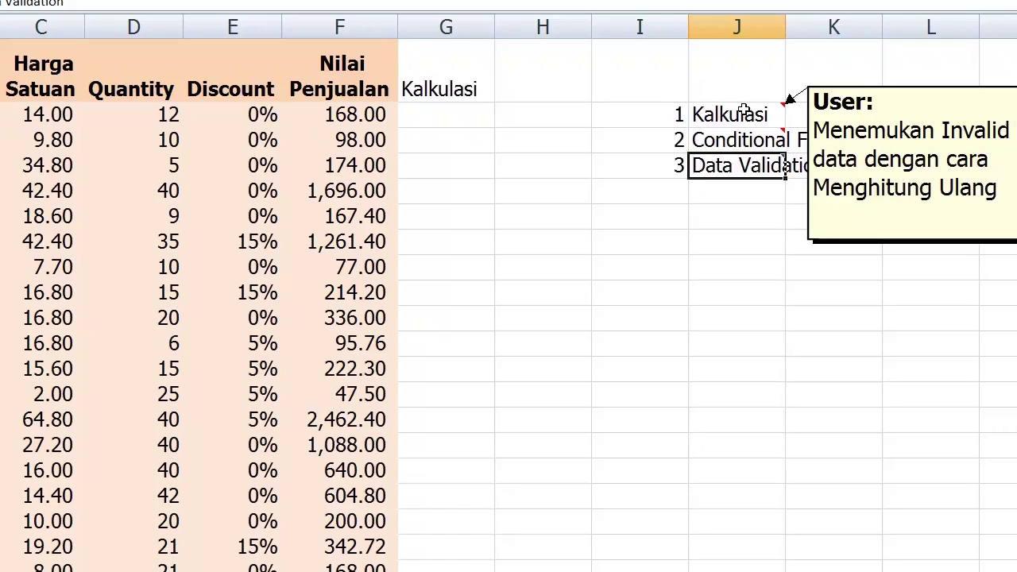
pyautogui.moveTo(740, 137)
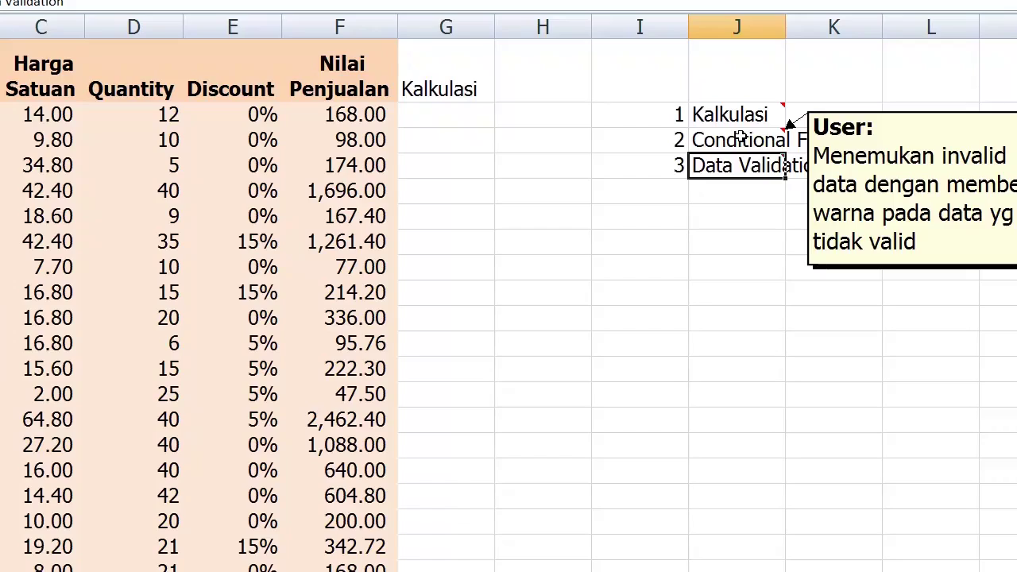
pyautogui.moveTo(729, 162)
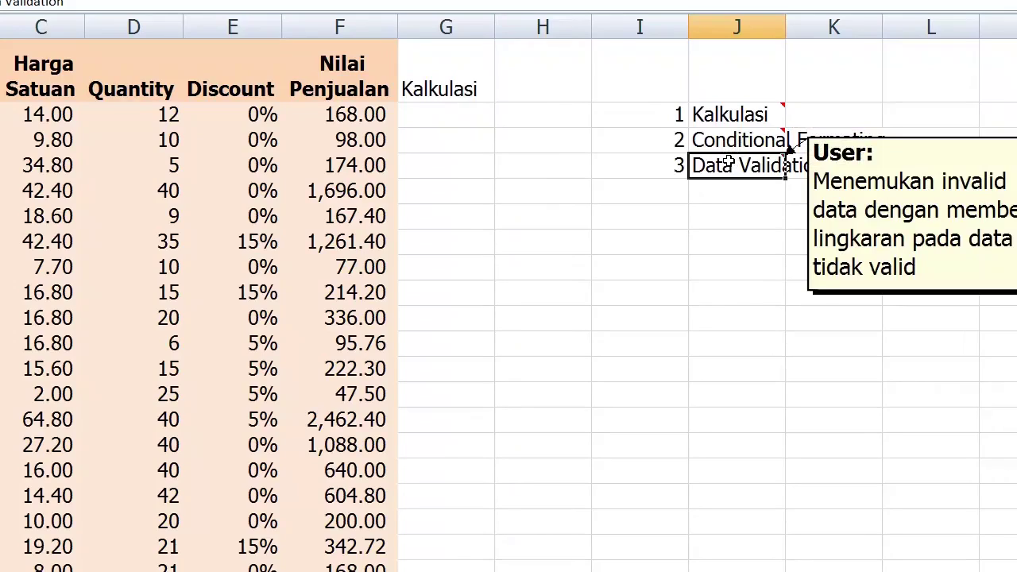
# - Enter the formula =C2*D2-E2*C2*D2 in cell G2 of the Kalkulasi column and copy its expression without the equals sign
pyautogui.click(436, 111)
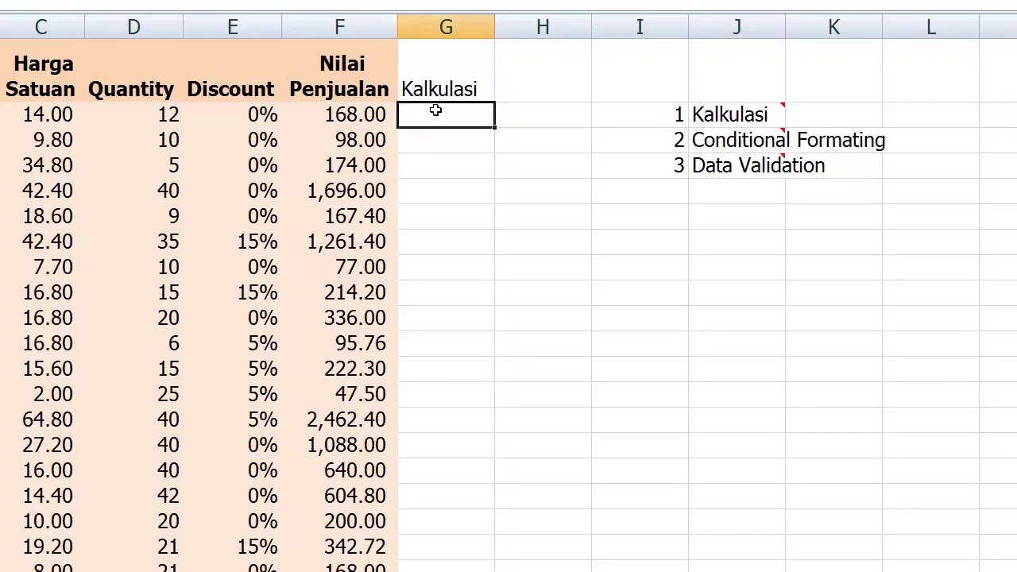
pyautogui.write('=')
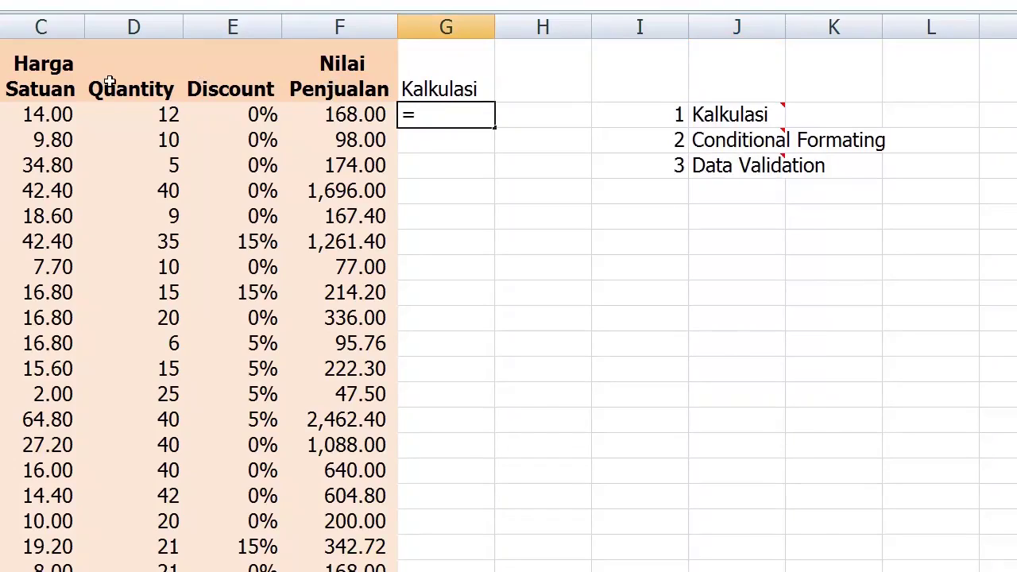
pyautogui.click(60, 114)
pyautogui.write('*')
pyautogui.click(108, 114)
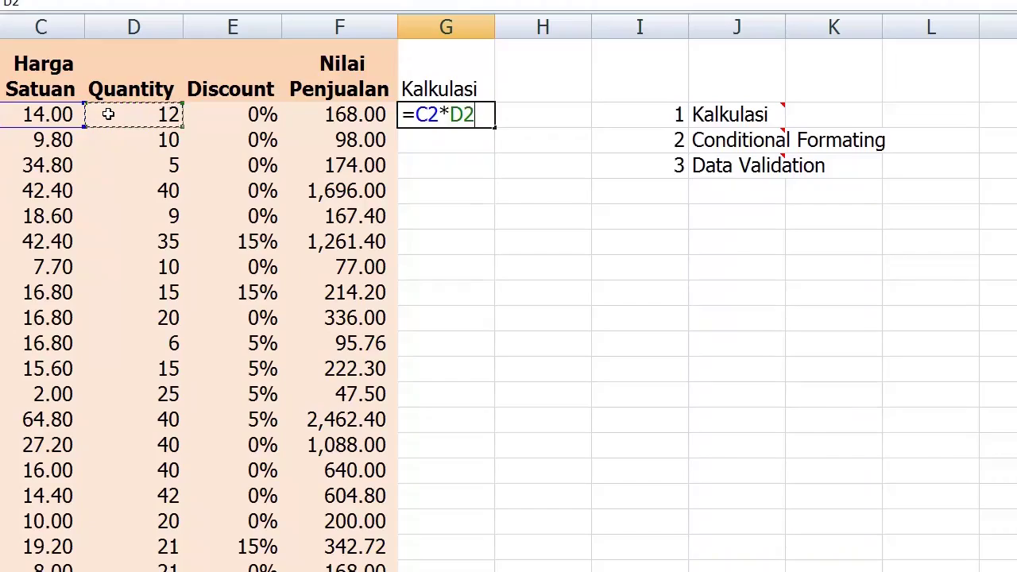
pyautogui.write('-')
pyautogui.click(213, 114)
pyautogui.write('*')
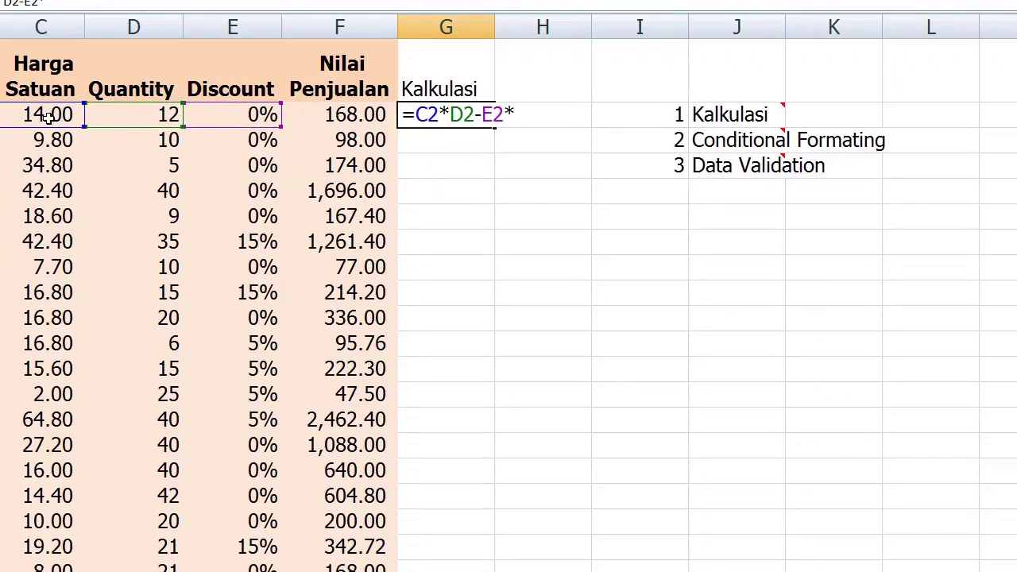
pyautogui.click(48, 117)
pyautogui.write('*')
pyautogui.click(129, 116)
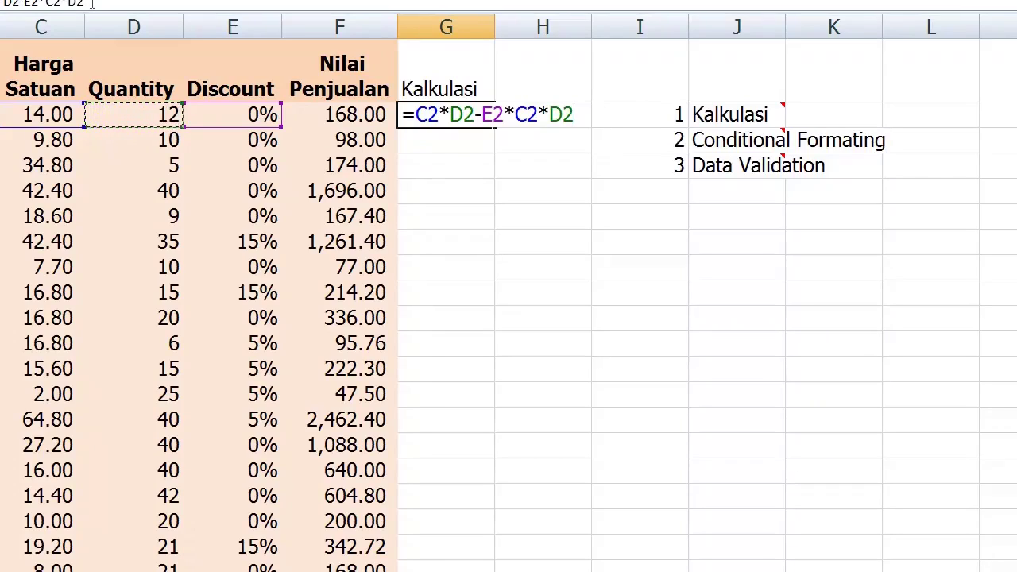
pyautogui.moveTo(88, 3); pyautogui.dragTo(2, 3)
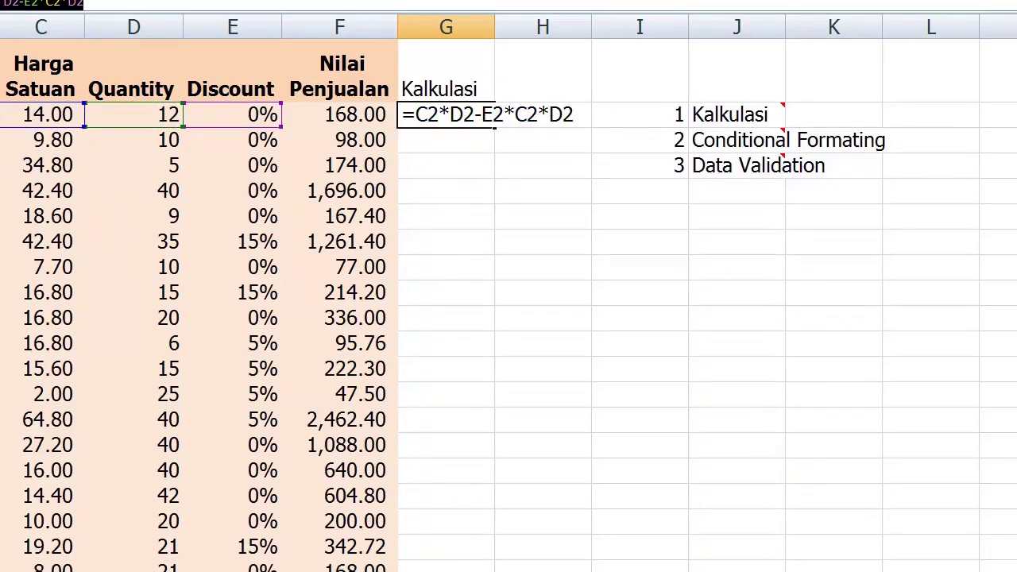
pyautogui.press('Return')
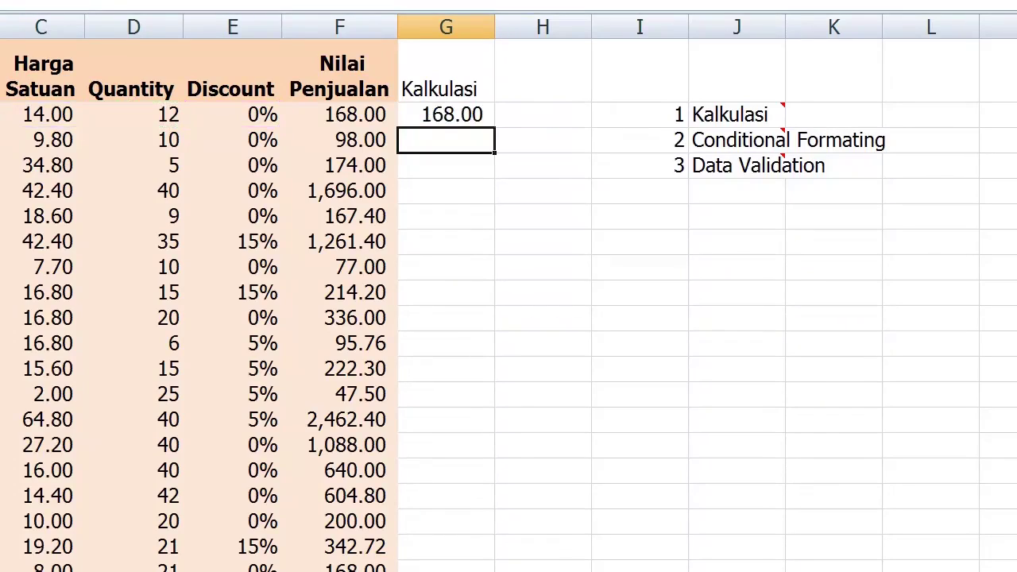
# - Extend the G2 formula by subtracting F2 and fill it down the whole Kalkulasi column
pyautogui.click(424, 115)
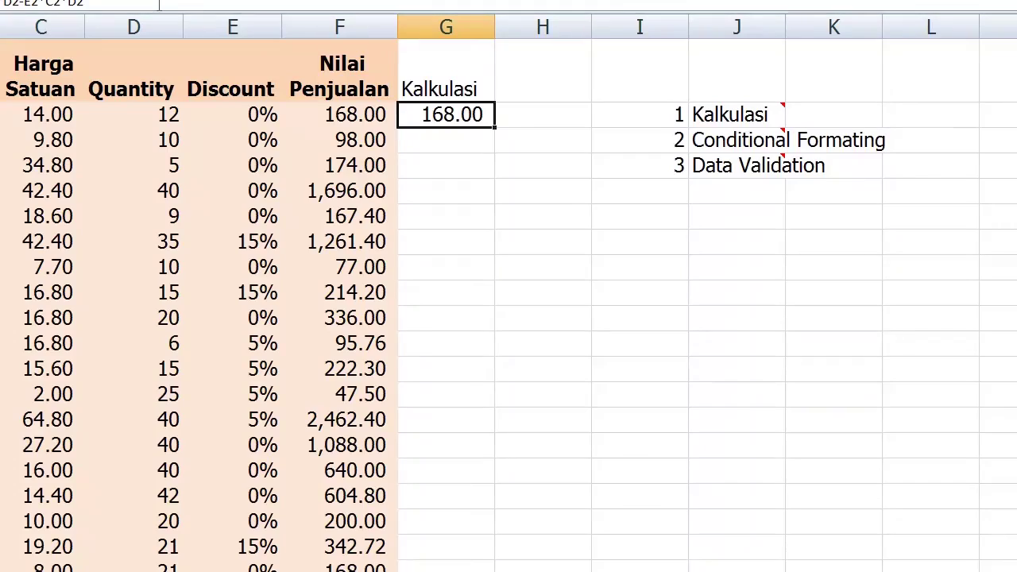
pyautogui.press('F2')
pyautogui.write('-')
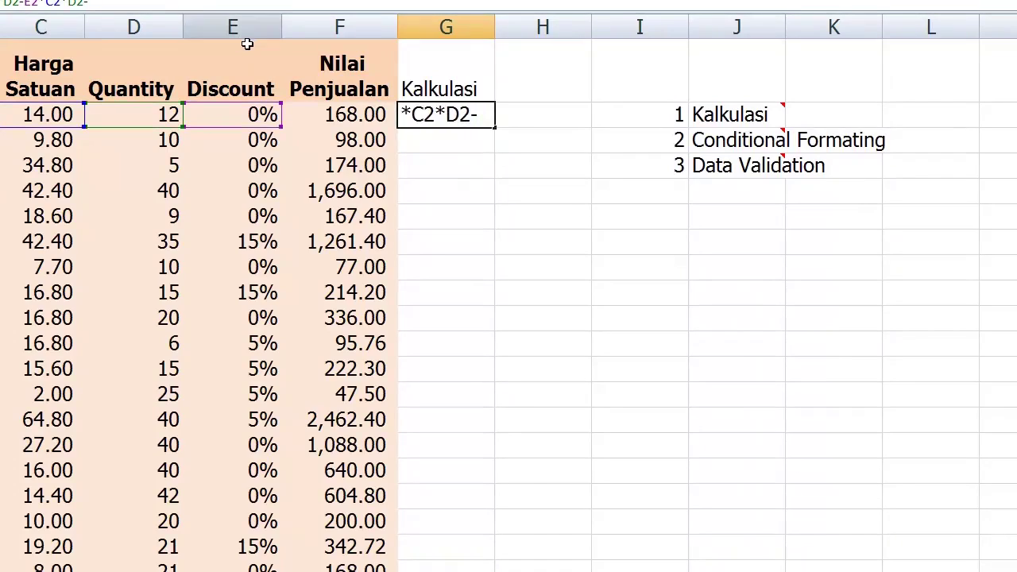
pyautogui.click(346, 115)
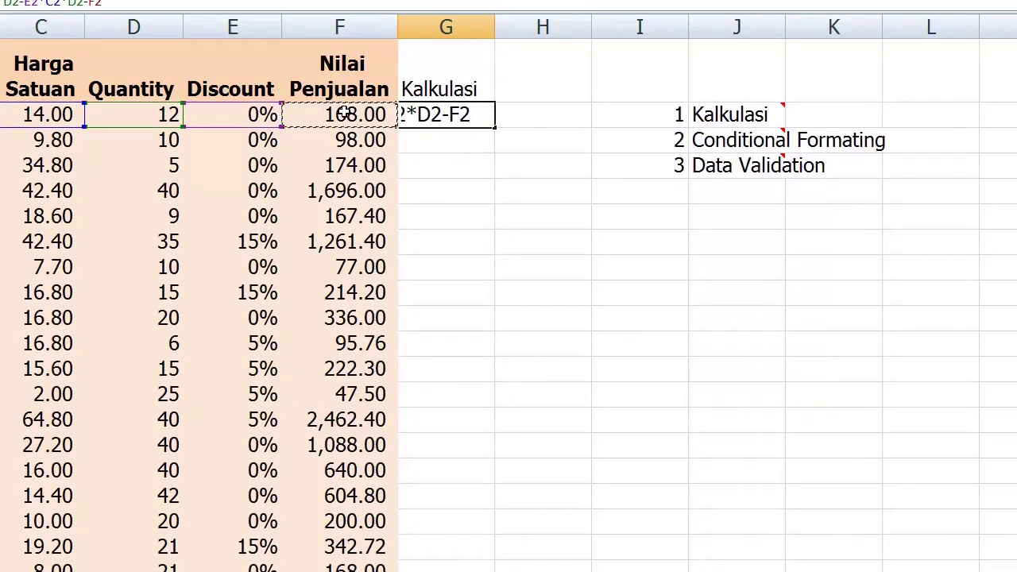
pyautogui.press('Return')
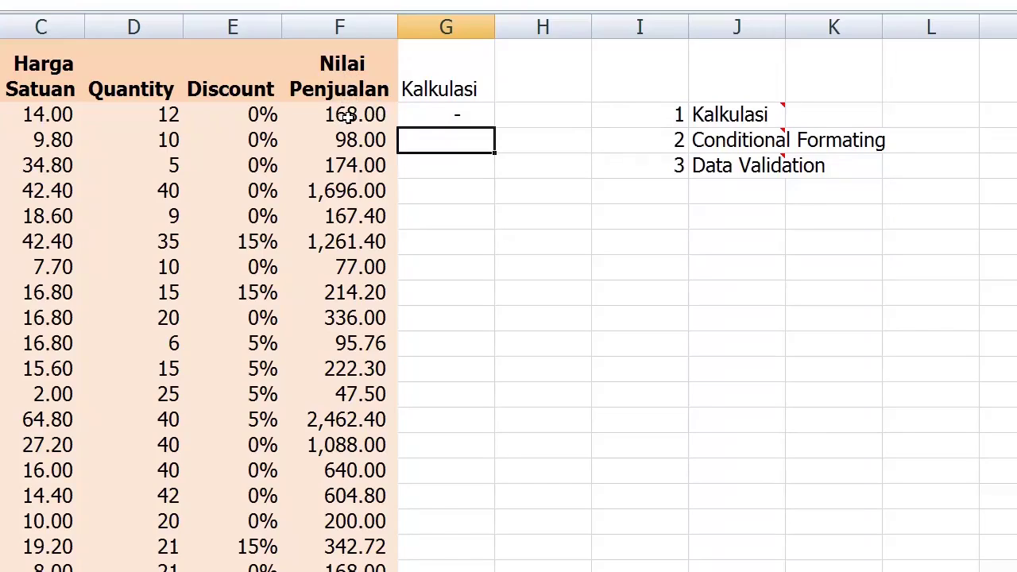
pyautogui.click(444, 115)
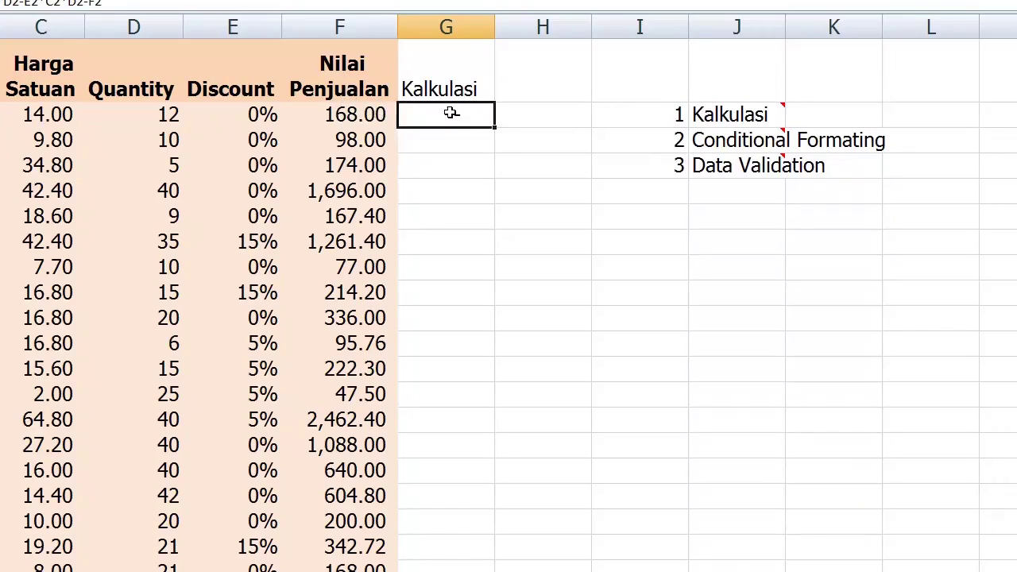
pyautogui.doubleClick(493, 127)
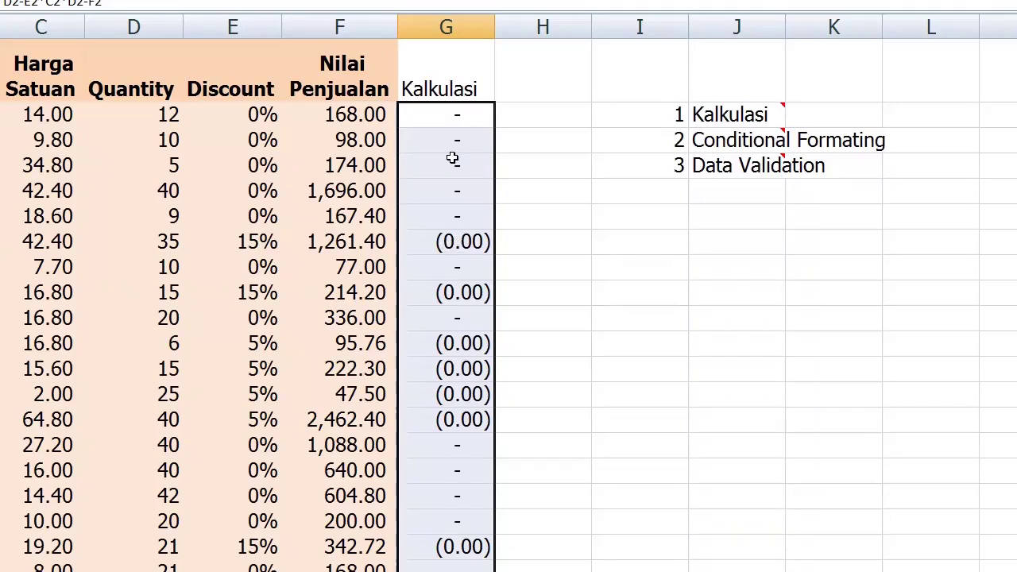
# - Center the Kalkulasi column G and display its values with eight decimal places
pyautogui.click(432, 22)
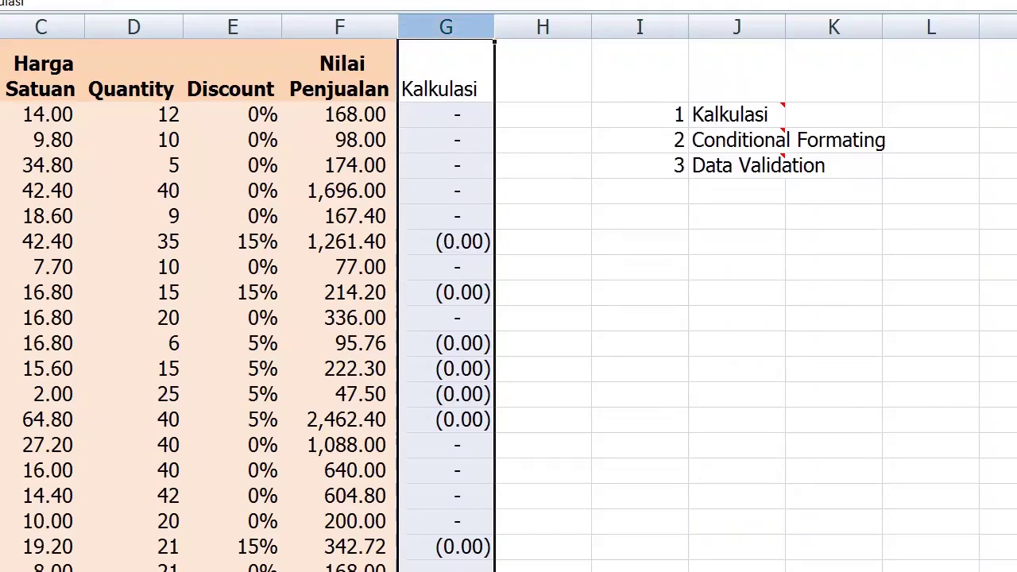
pyautogui.hotkey('ctrl', 'e')
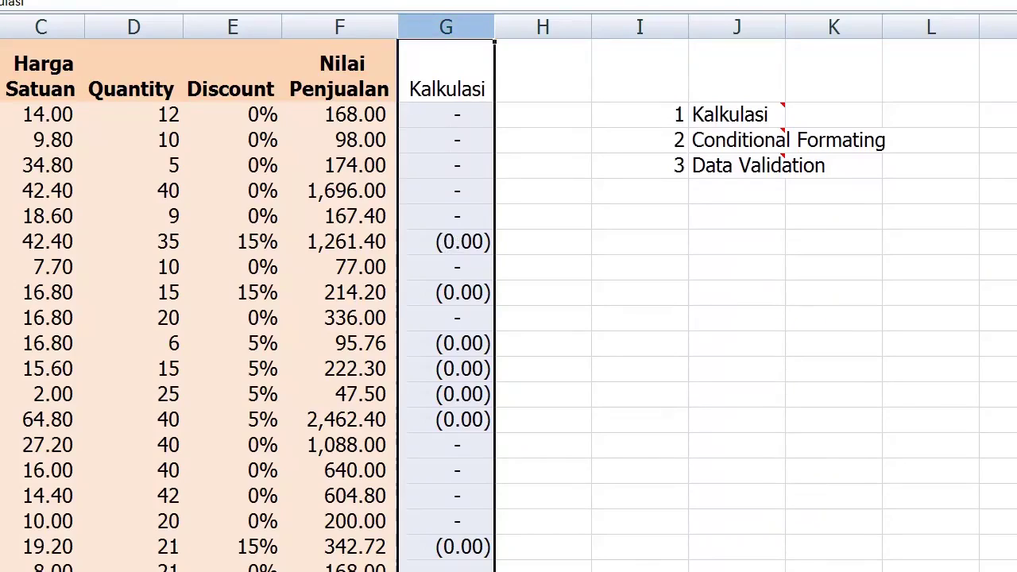
pyautogui.click(387, 1)
pyautogui.click(387, 1)
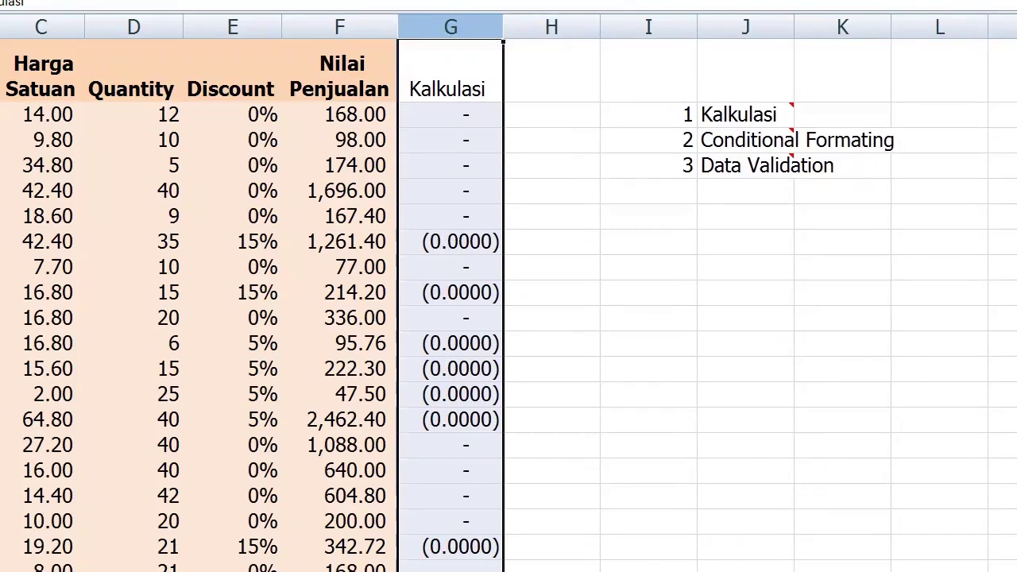
pyautogui.click(387, 1)
pyautogui.click(387, 1)
pyautogui.click(387, 1)
pyautogui.click(387, 1)
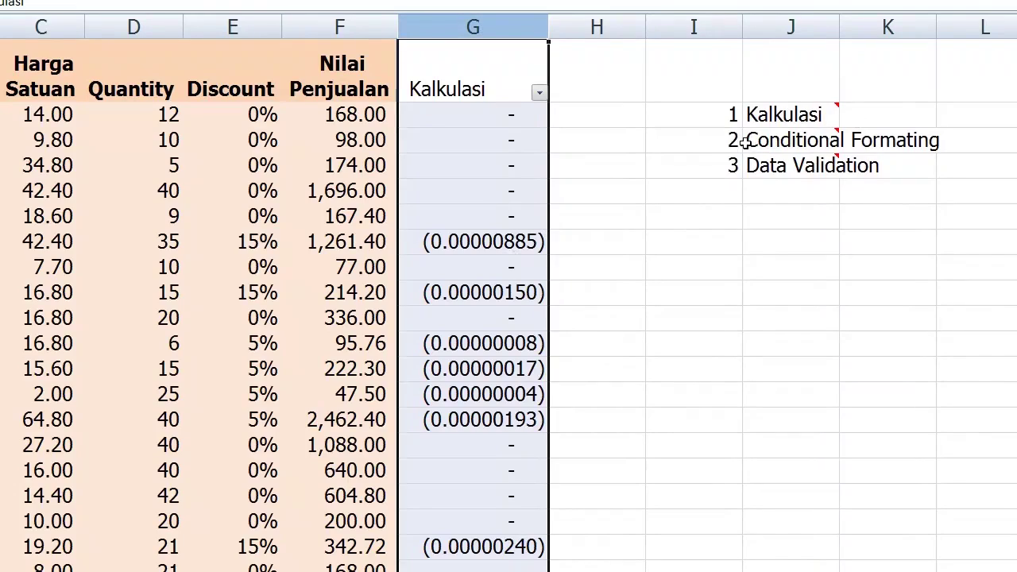
# - Examine the distinct difference values in the Kalkulasi column's filter list, leaving all of them selected
pyautogui.click(540, 95)
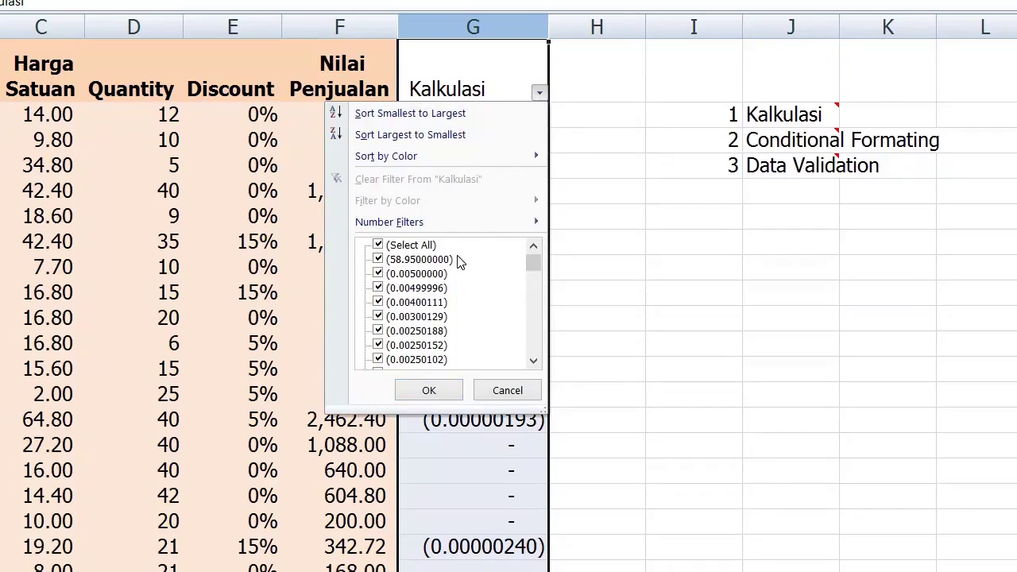
pyautogui.click(429, 390)
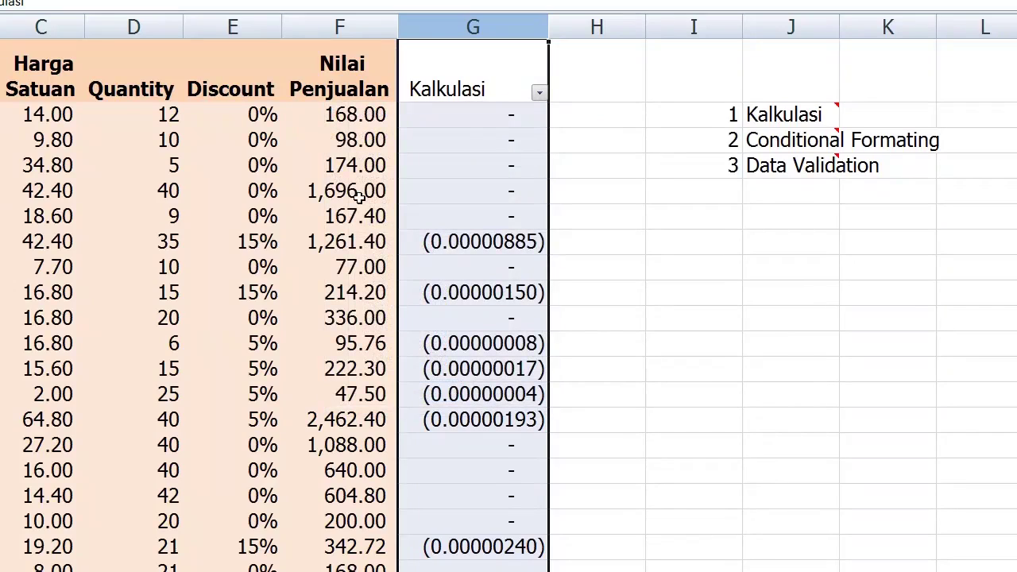
# - Create a formula-based conditional formatting rule for all Nilai Penjualan values from F2 down, using =f2<>C2*D2-E2*C2*D2
pyautogui.click(350, 115)
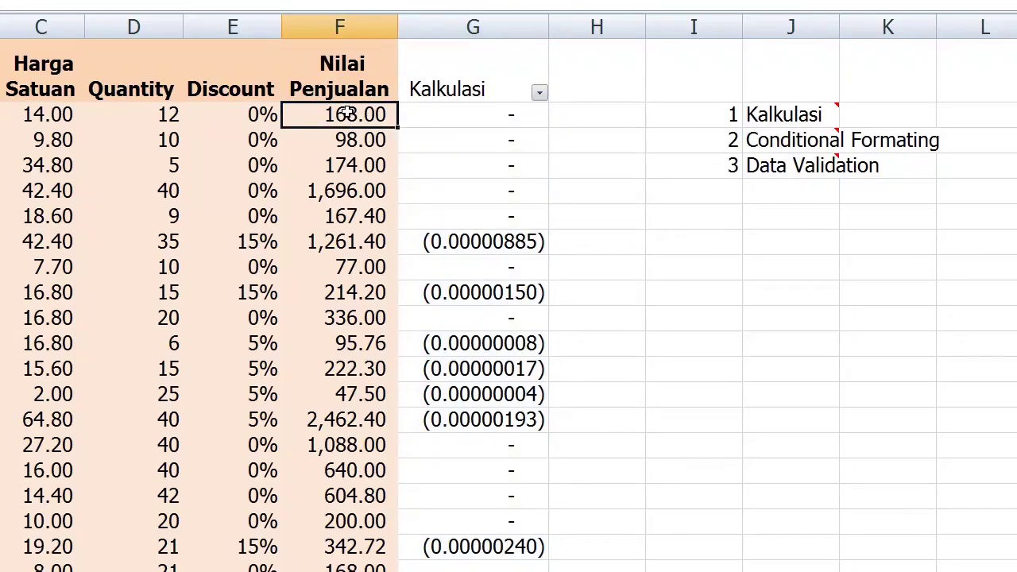
pyautogui.hotkey('ctrl', 'shift', 'Down')
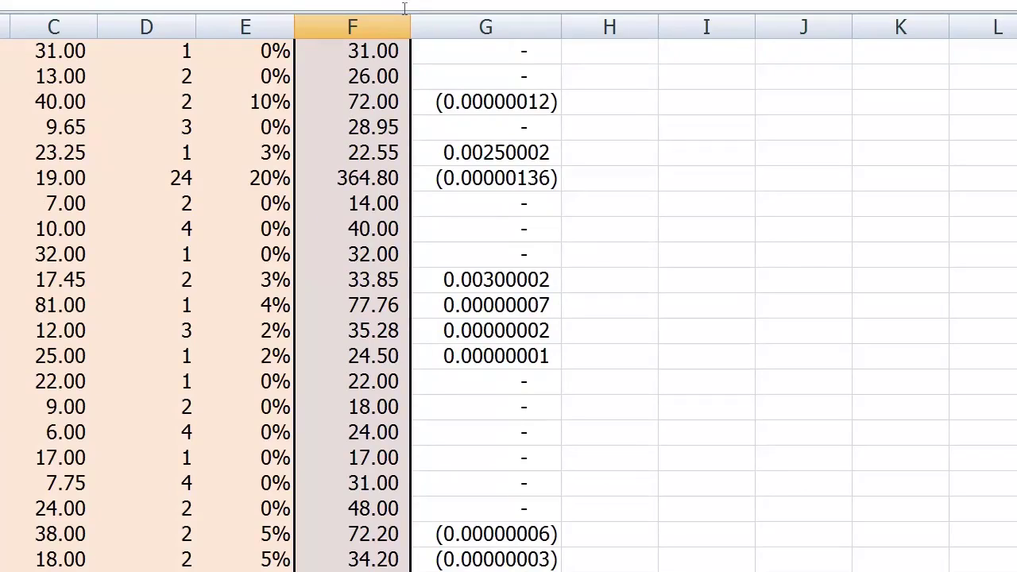
pyautogui.click(454, 0)
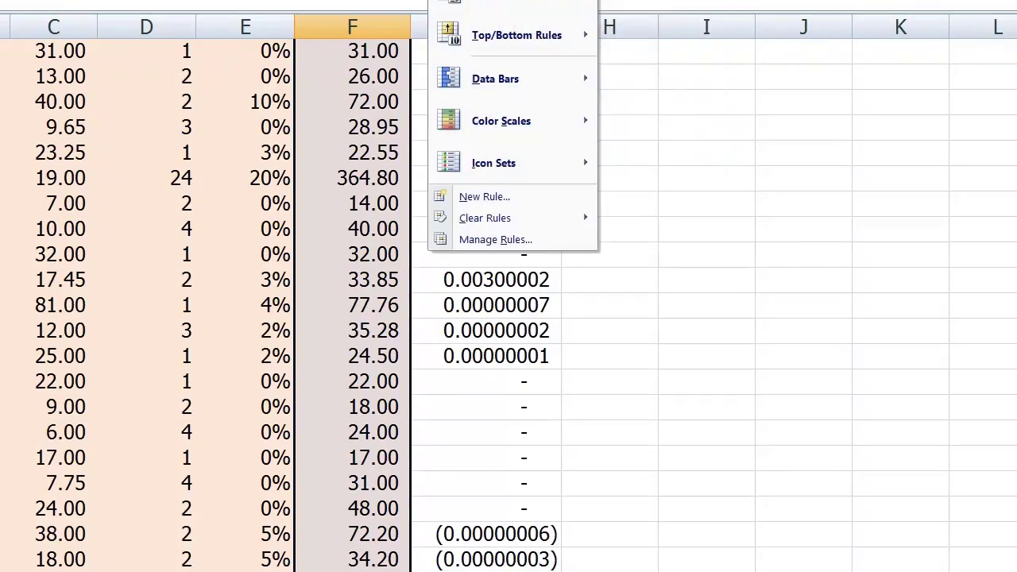
pyautogui.click(474, 197)
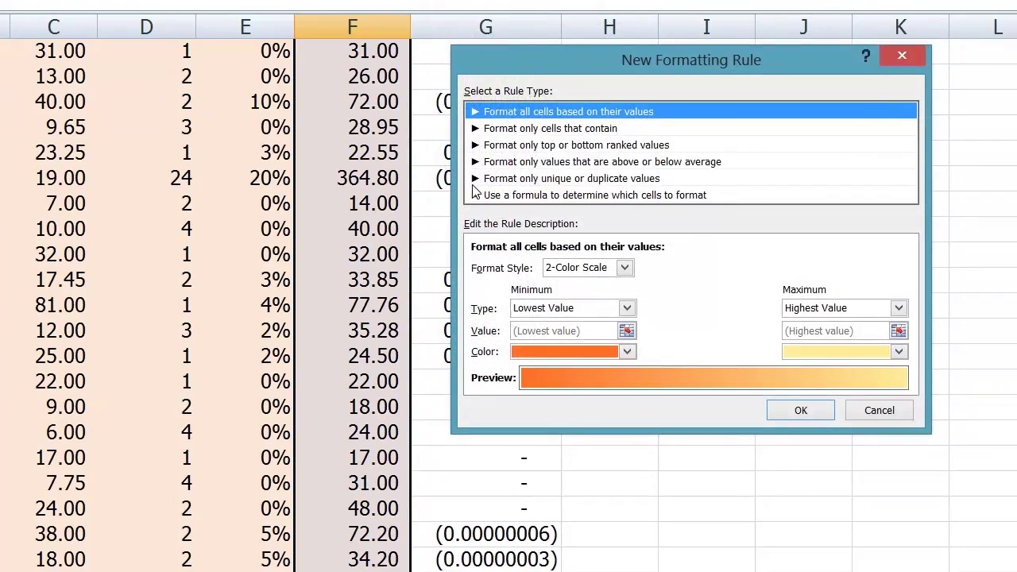
pyautogui.click(488, 195)
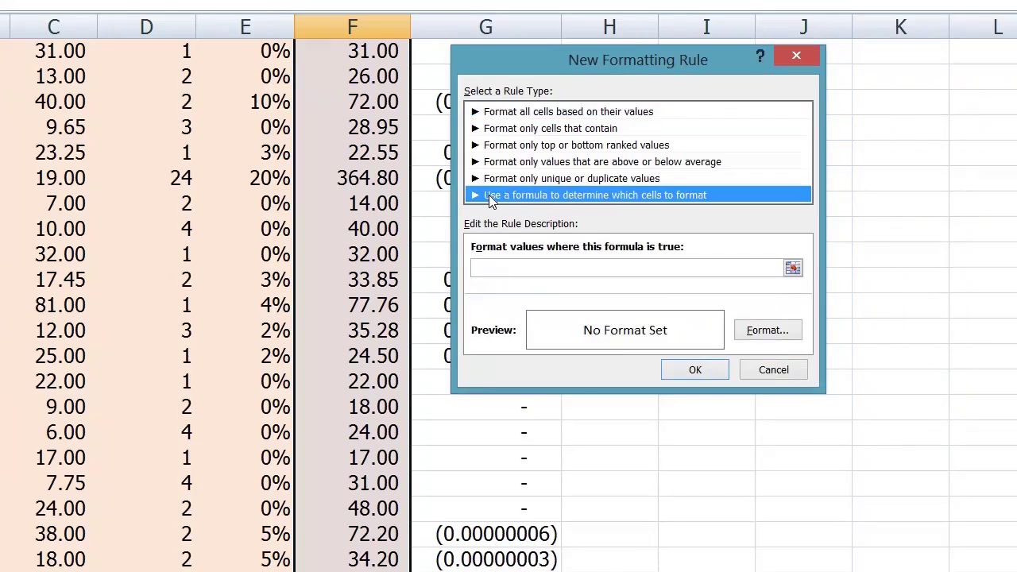
pyautogui.click(500, 270)
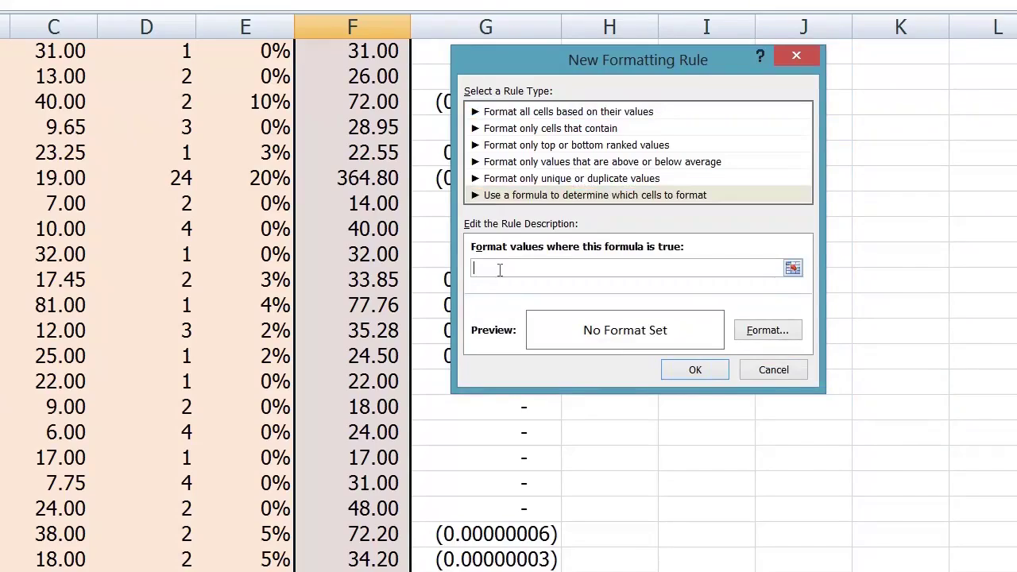
pyautogui.write('=')
pyautogui.write('f2')
pyautogui.write('<3')
pyautogui.write('C2*D2-E2*C2*D2')
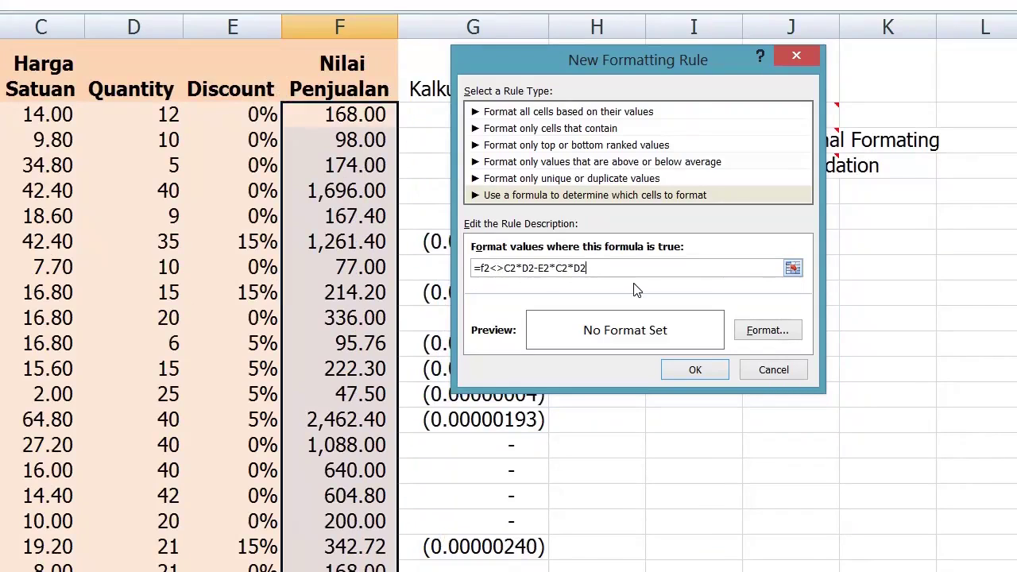
# - Give the new formatting rule a yellow fill and apply it to the selected Nilai Penjualan values
pyautogui.click(749, 337)
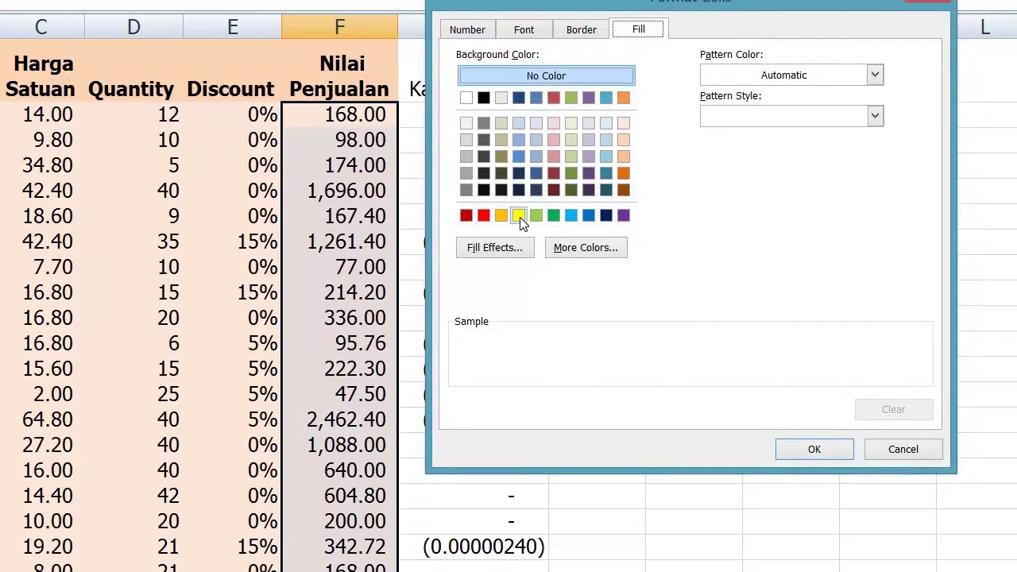
pyautogui.click(520, 218)
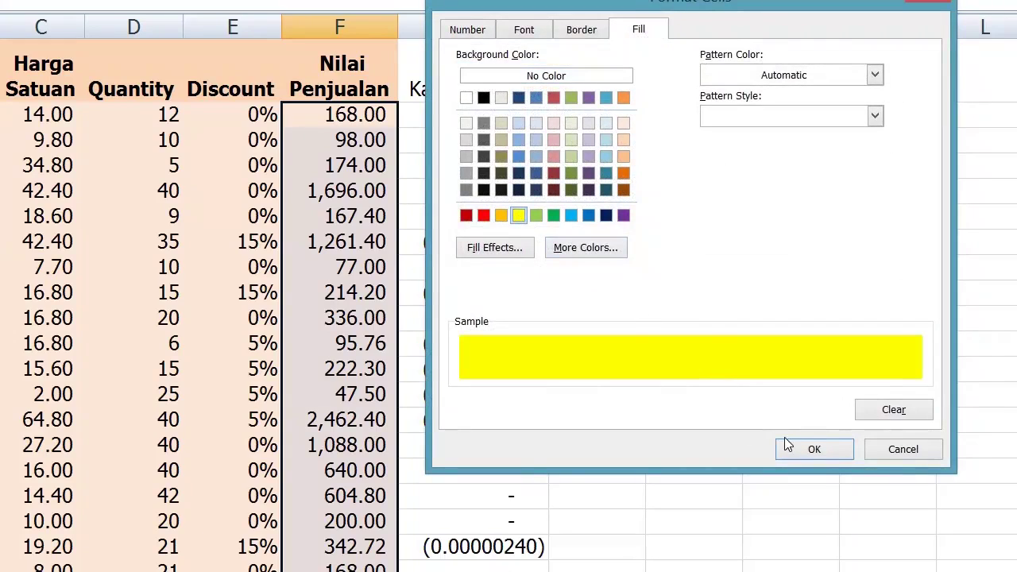
pyautogui.click(803, 450)
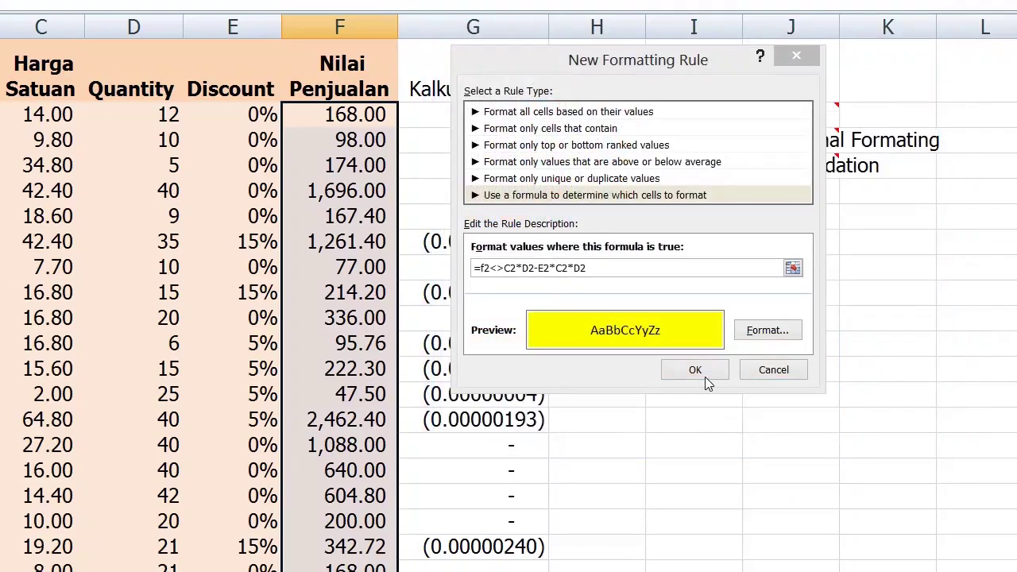
pyautogui.click(698, 370)
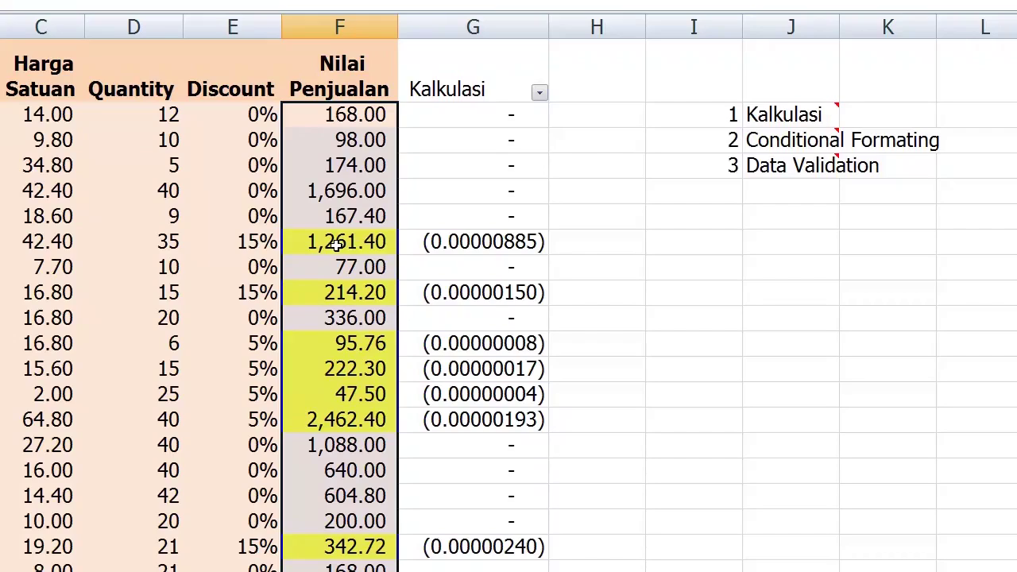
# - Add a custom data validation rule to all Nilai Penjualan values from F2 down, using the formula =f2=C2*D2-E2*C2*D2
pyautogui.click(330, 115)
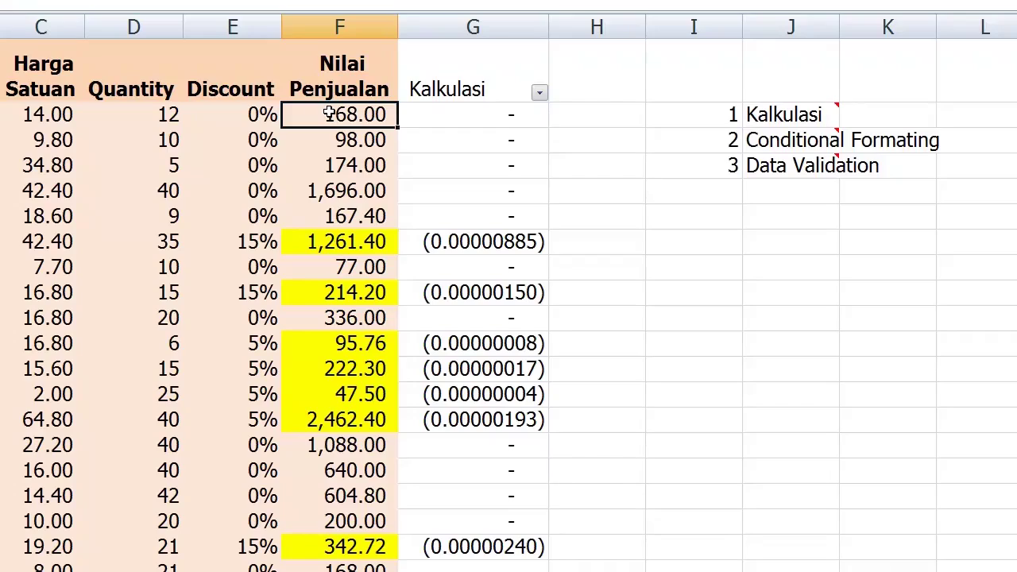
pyautogui.hotkey('ctrl', 'shift', 'Down')
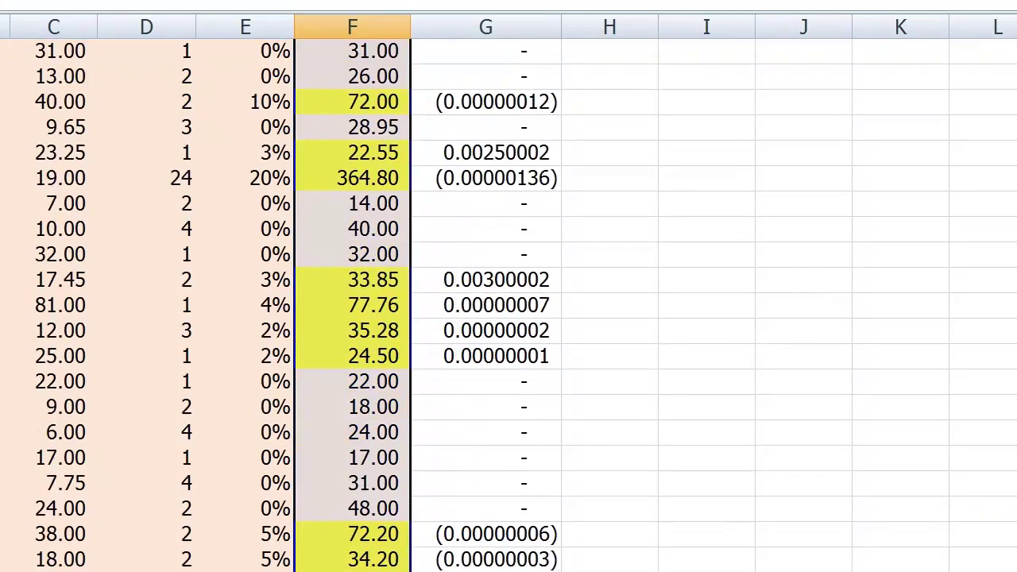
pyautogui.click(493, 0)
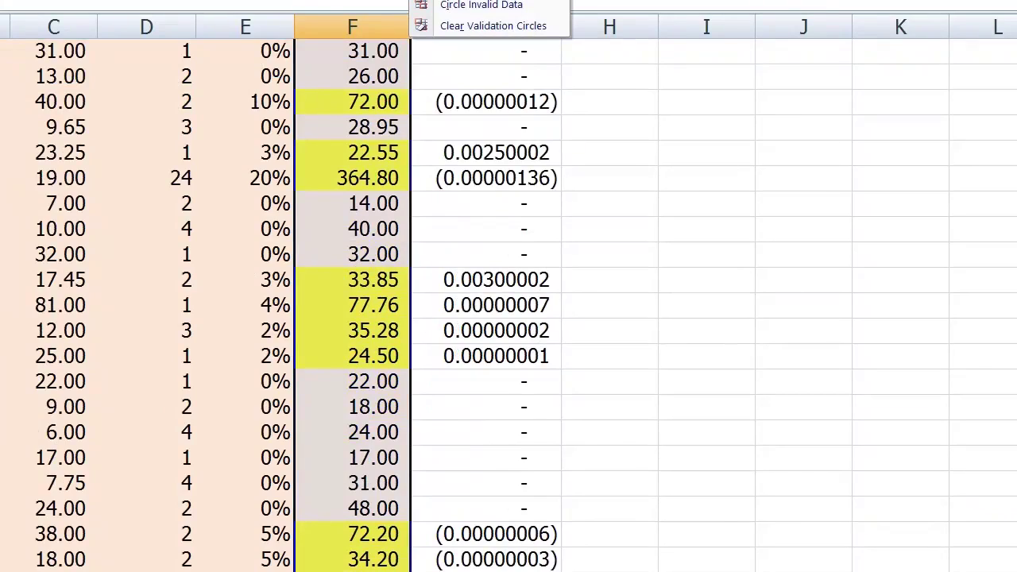
pyautogui.click(481, 0)
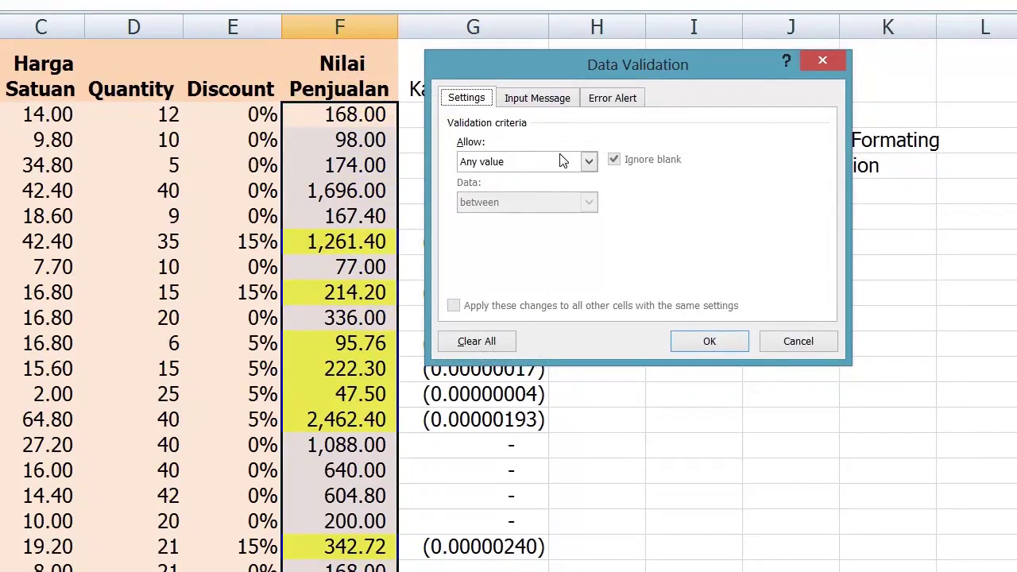
pyautogui.click(588, 162)
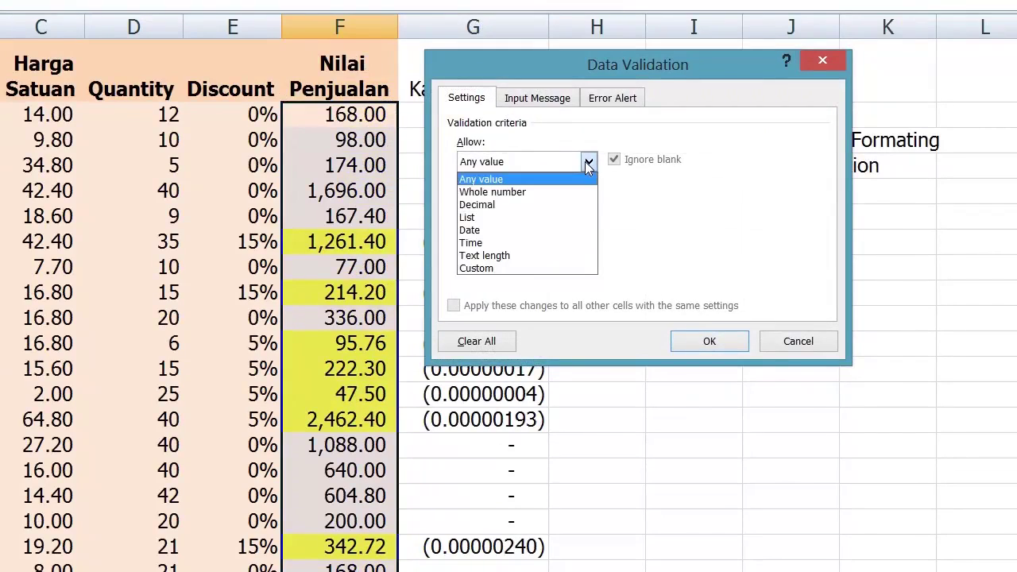
pyautogui.click(541, 268)
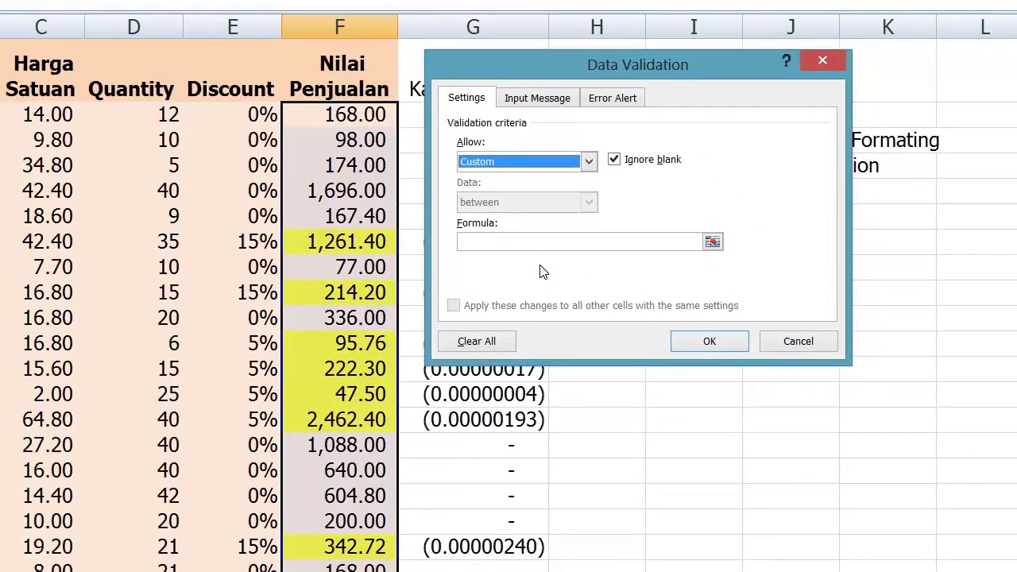
pyautogui.click(516, 244)
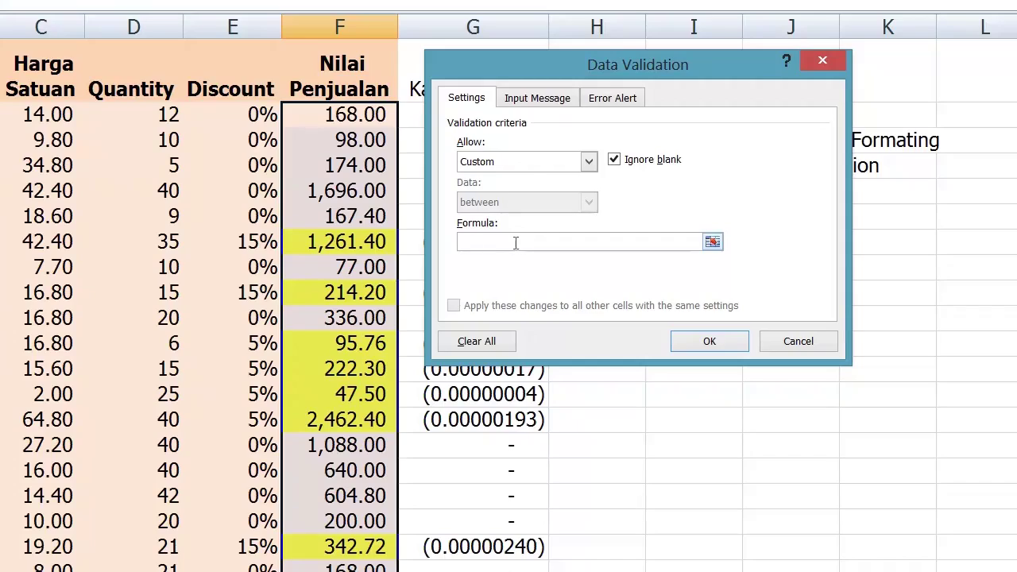
pyautogui.write('=f2=')
pyautogui.write('C2*D2-E2*C2*D2')
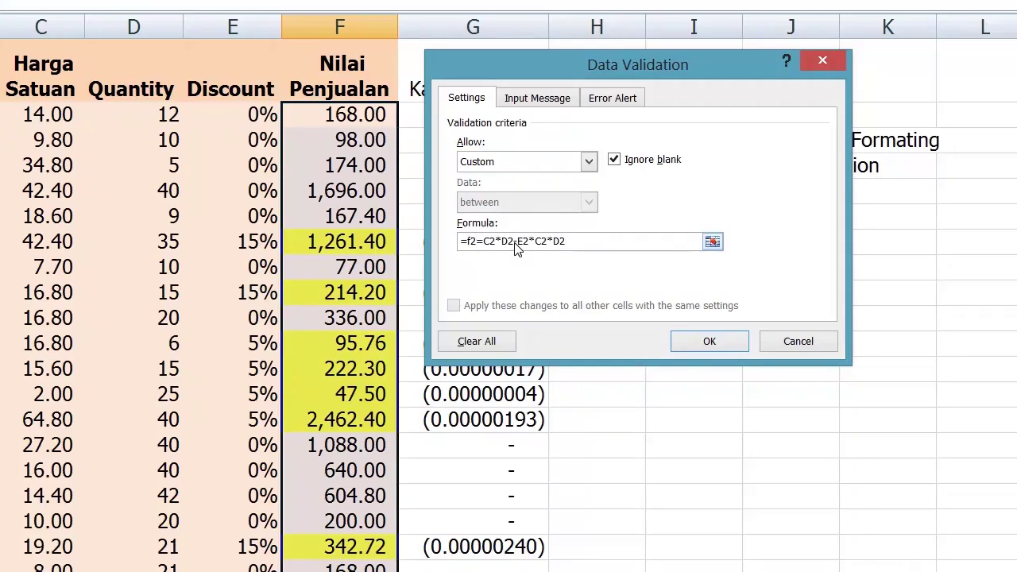
pyautogui.click(682, 342)
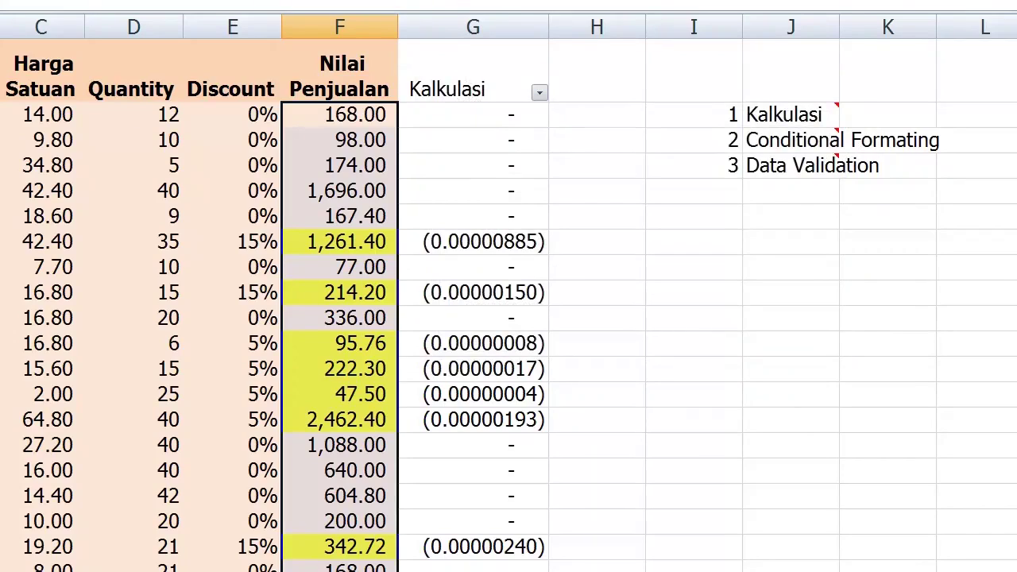
# - Circle the invalid data among the validated Nilai Penjualan values, accepting the limit of 255 marked cells
pyautogui.click(452, 0)
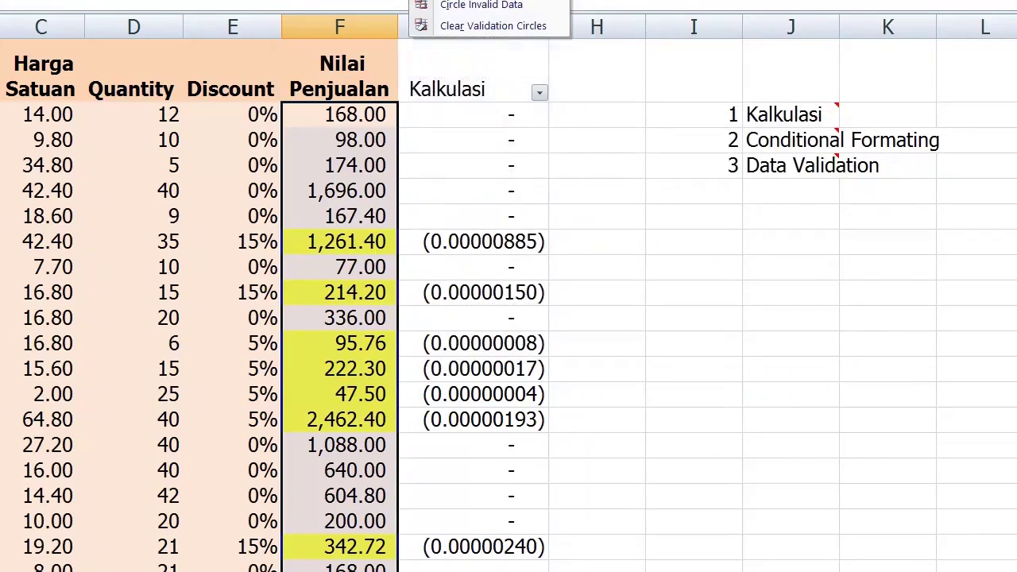
pyautogui.click(452, 6)
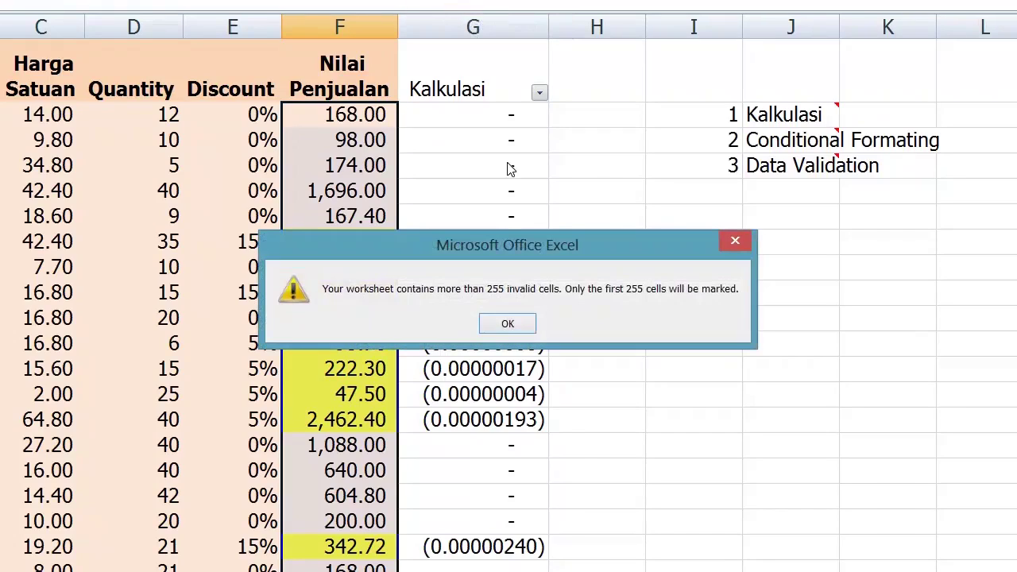
pyautogui.click(505, 325)
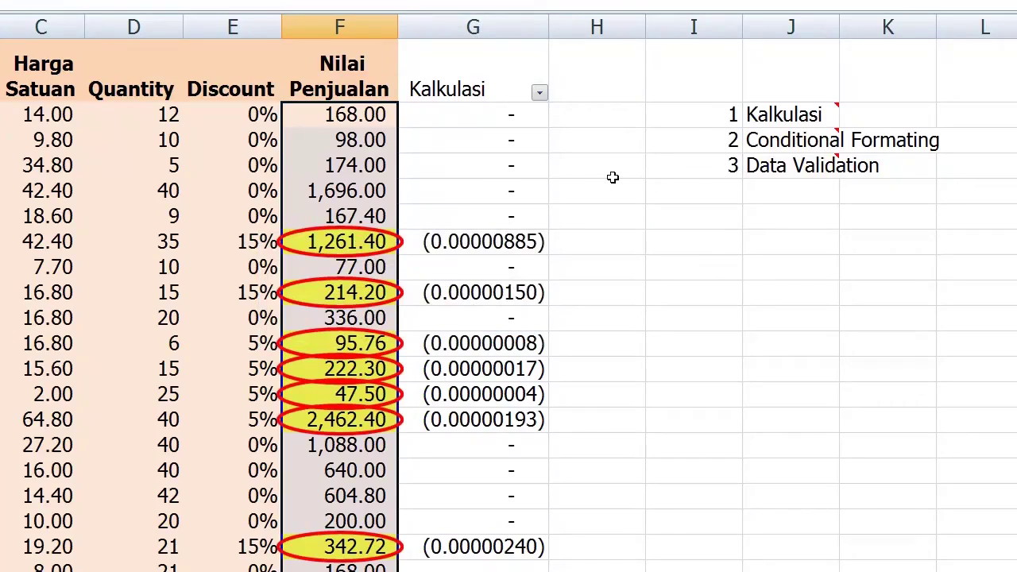
pyautogui.moveTo(761, 119)
pyautogui.moveTo(761, 170)
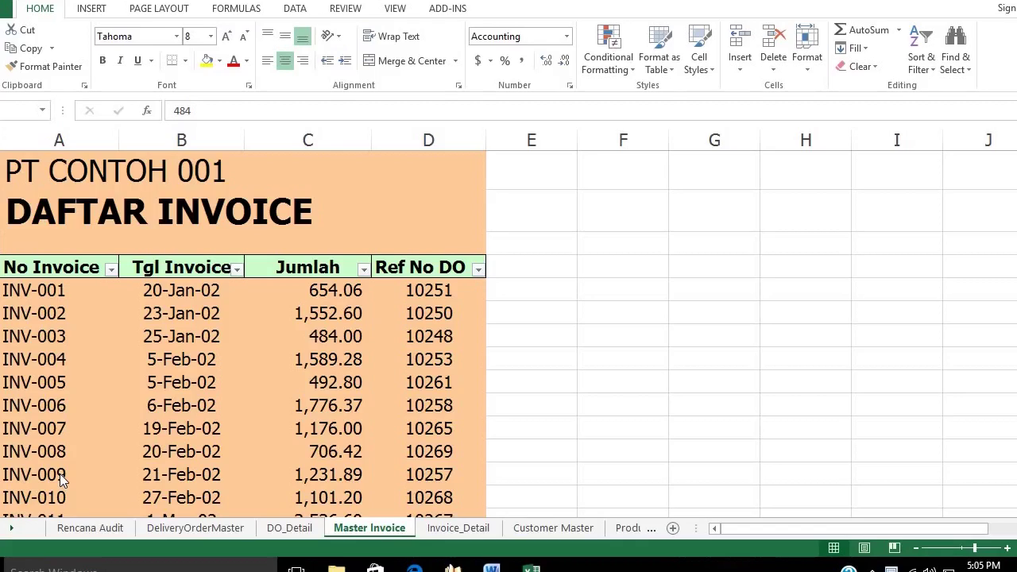
# - Compare the invoice list on the Master Invoice sheet with the delivery orders on the DeliveryOrderMaster sheet
pyautogui.click(69, 290)
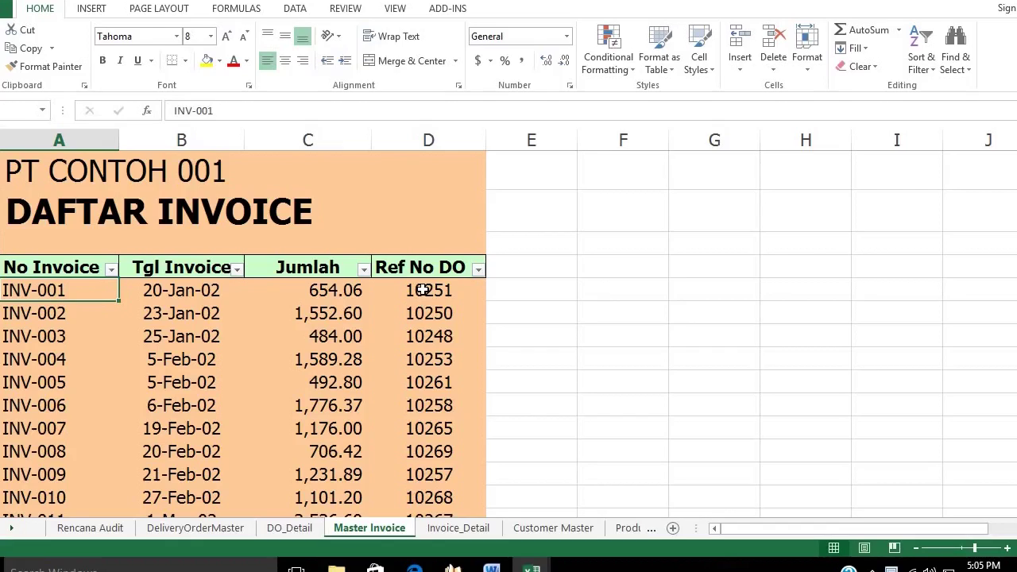
pyautogui.click(195, 528)
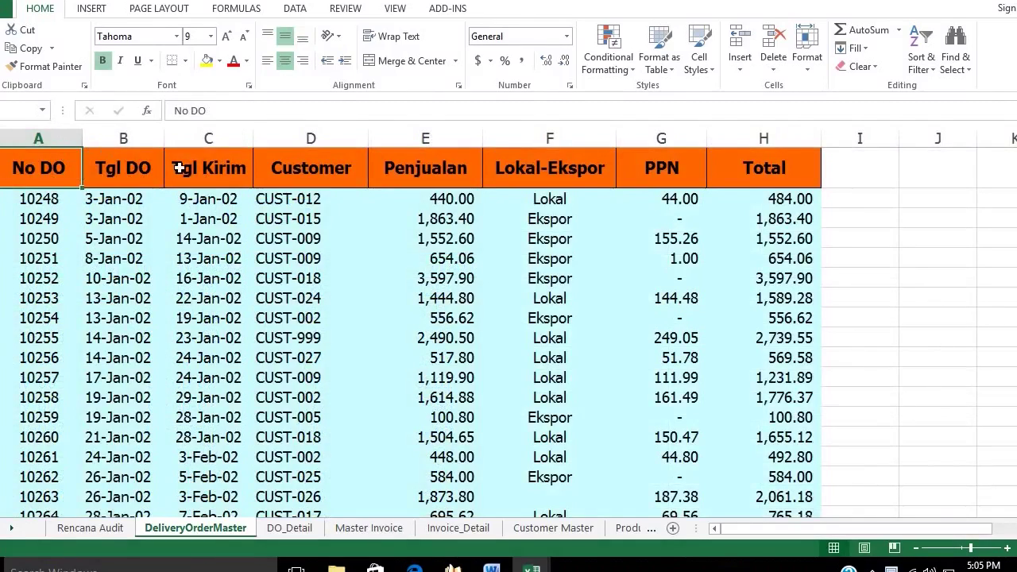
pyautogui.click(374, 528)
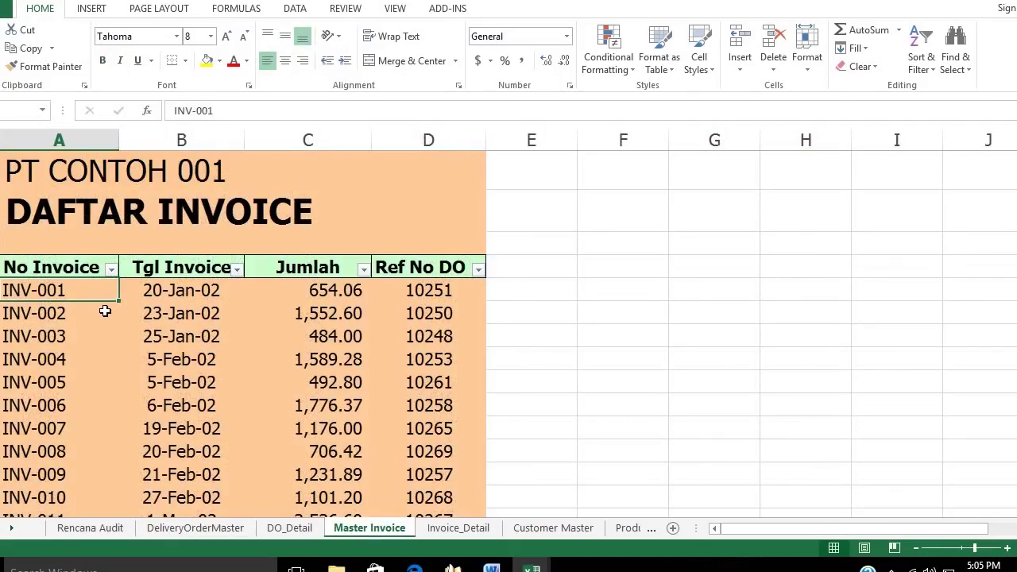
# - Create a conditional formatting rule that fills duplicate values in the No Invoice column with yellow
pyautogui.click(80, 268)
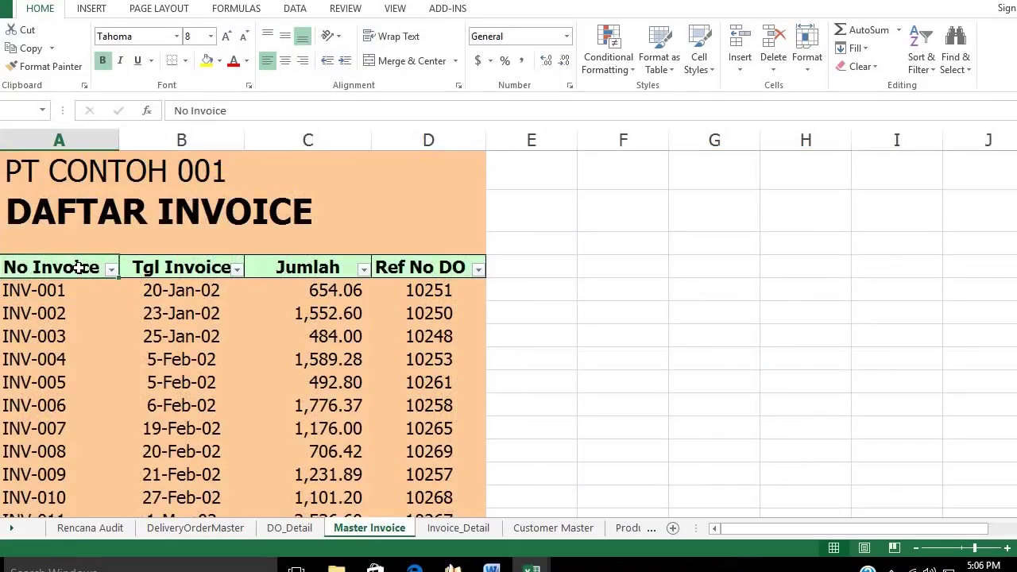
pyautogui.hotkey('ctrl', 'shift', 'Down')
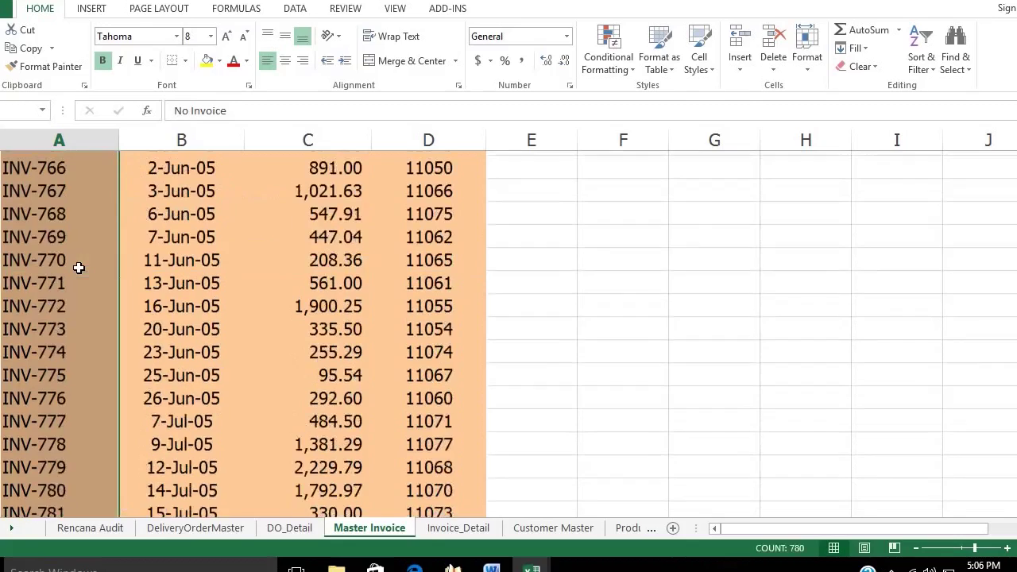
pyautogui.click(609, 72)
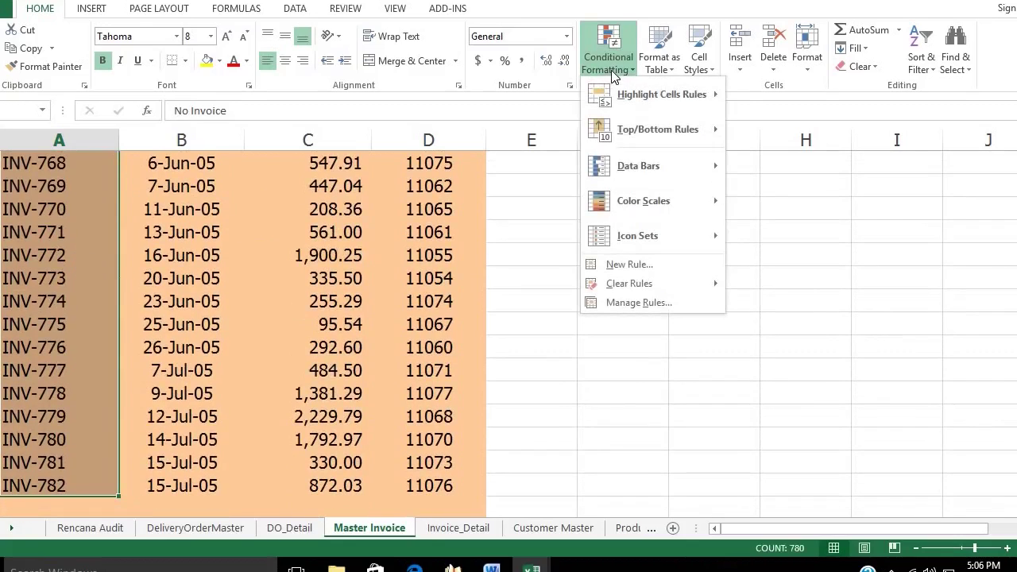
pyautogui.click(632, 264)
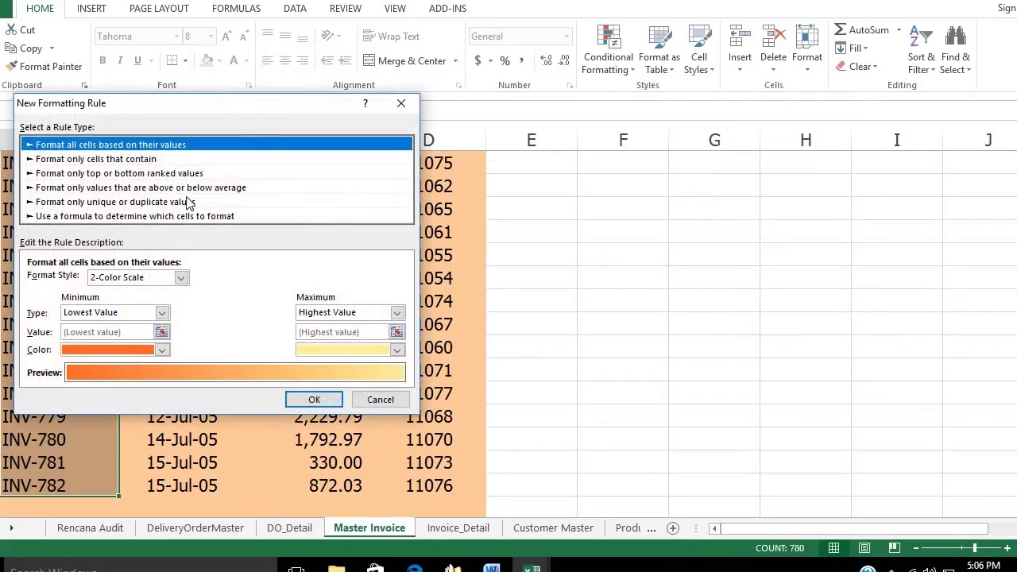
pyautogui.click(143, 204)
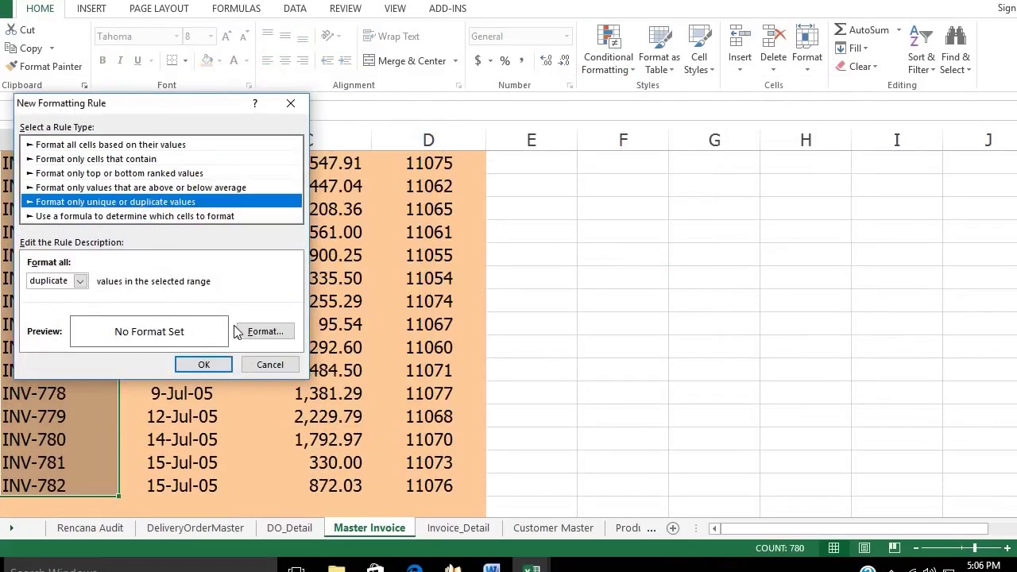
pyautogui.click(264, 332)
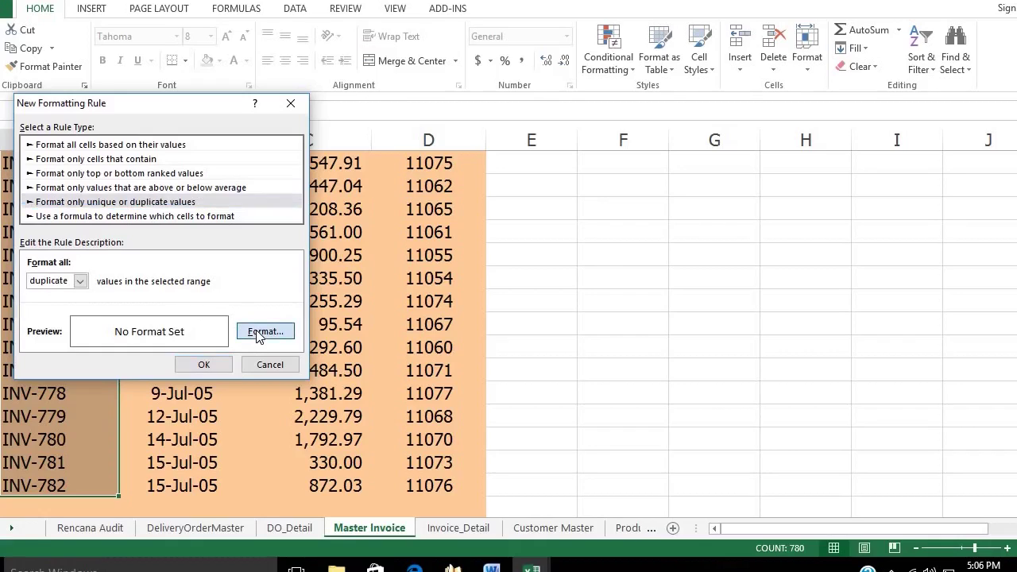
pyautogui.click(79, 220)
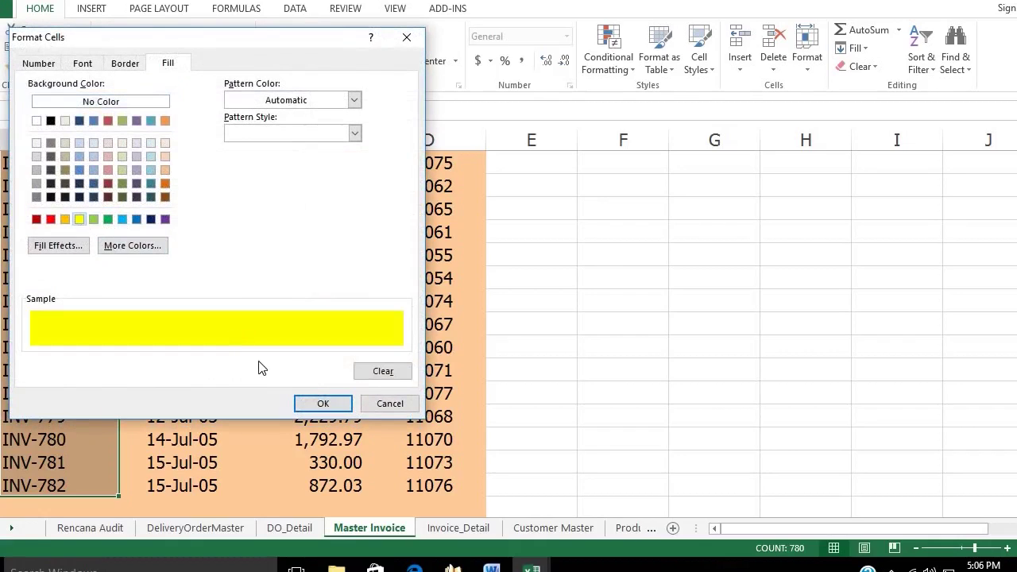
pyautogui.click(323, 403)
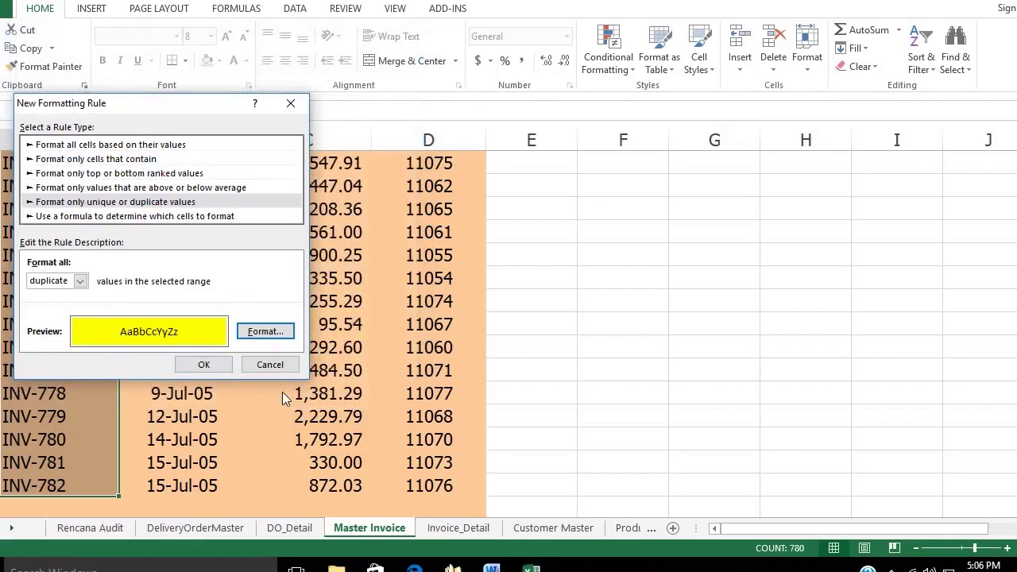
pyautogui.click(209, 364)
# - Filter the No Invoice column by yellow cell colour to review the duplicate invoice numbers, and clear the filter
pyautogui.click(45, 293)
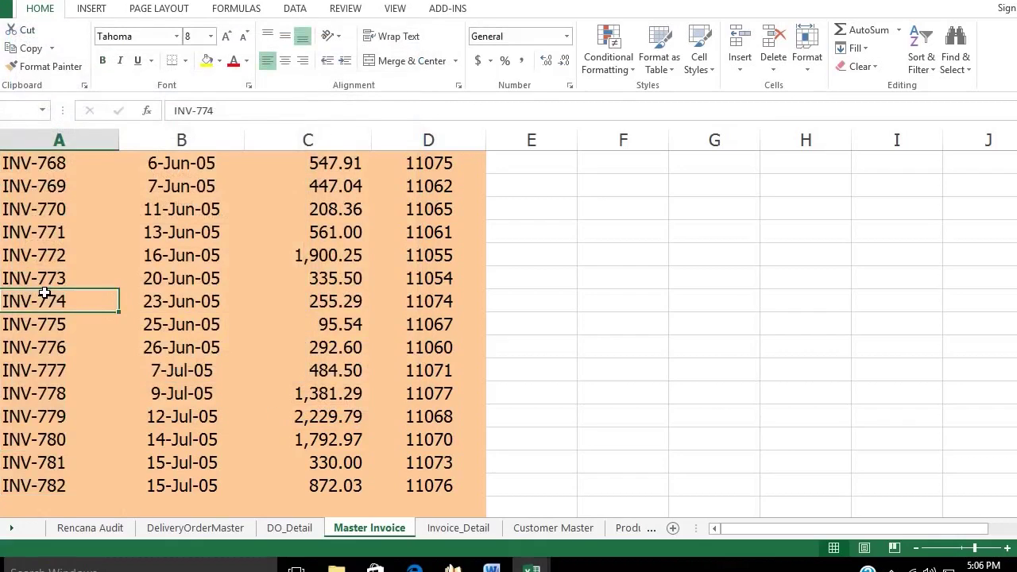
pyautogui.hotkey('ctrl', 'Home')
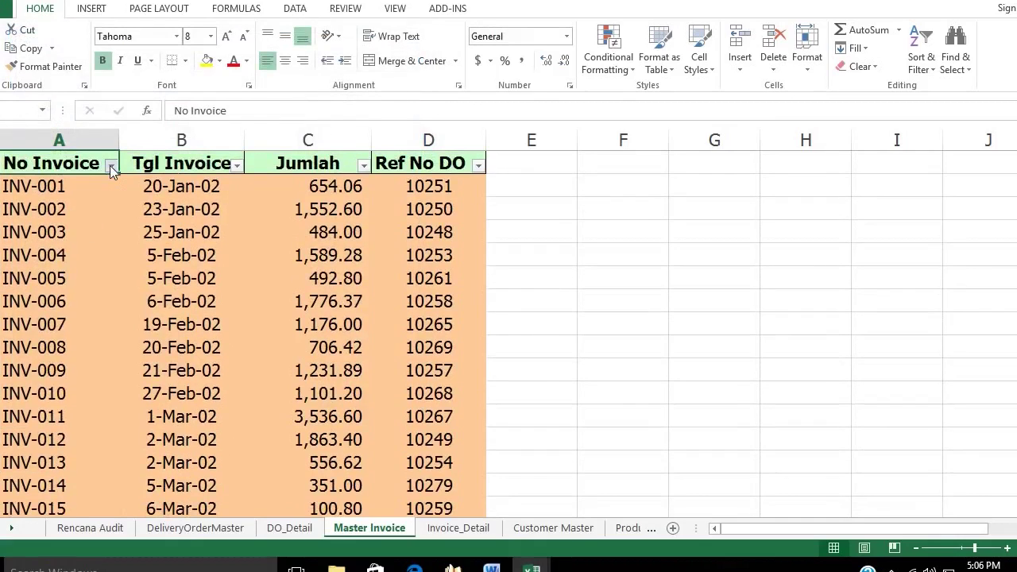
pyautogui.click(111, 169)
pyautogui.moveTo(133, 263)
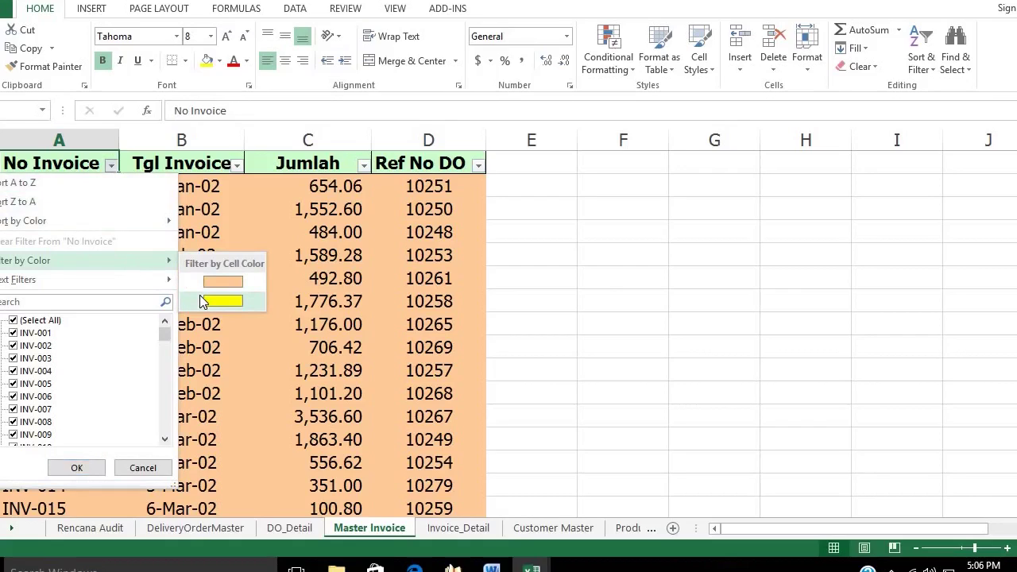
pyautogui.click(203, 300)
pyautogui.scroll(1, 110, 238)
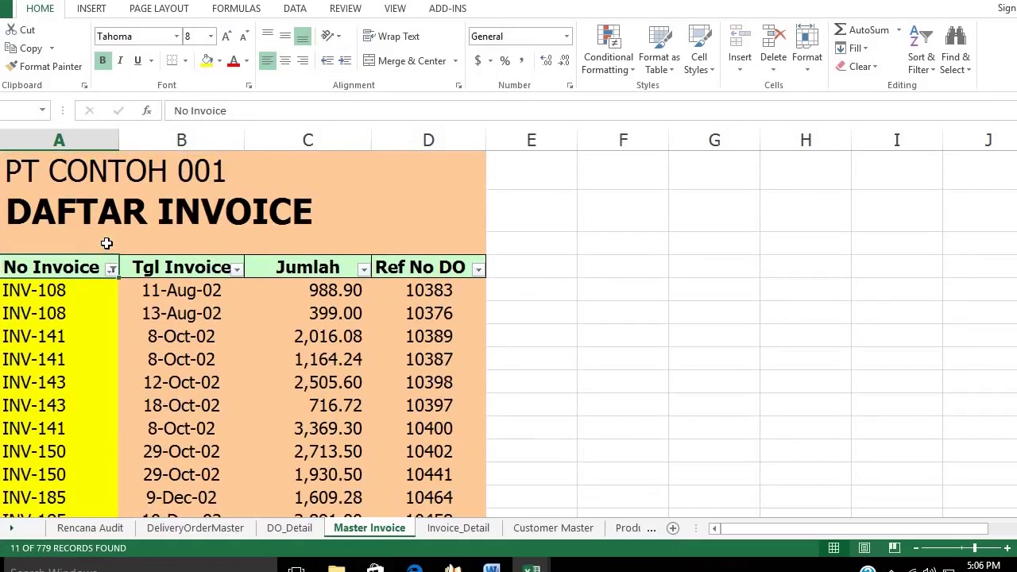
pyautogui.scroll(-1, 106, 243)
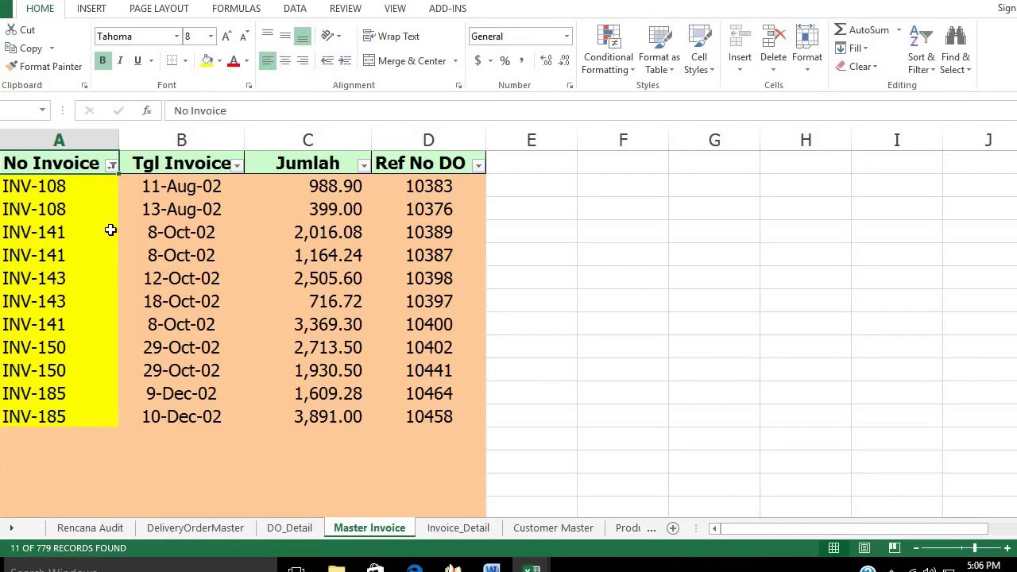
pyautogui.scroll(1, 105, 227)
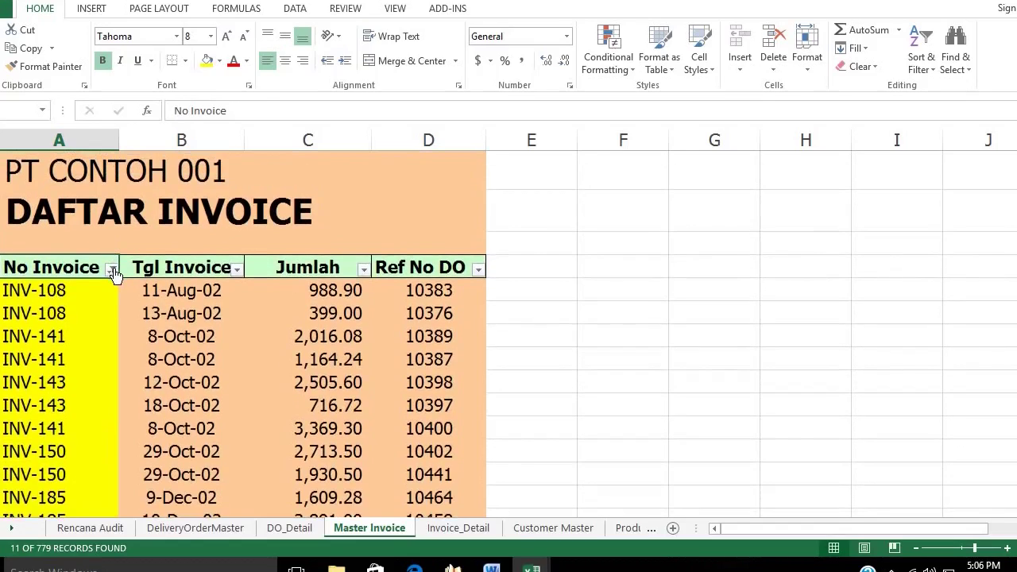
pyautogui.click(111, 268)
pyautogui.click(177, 306)
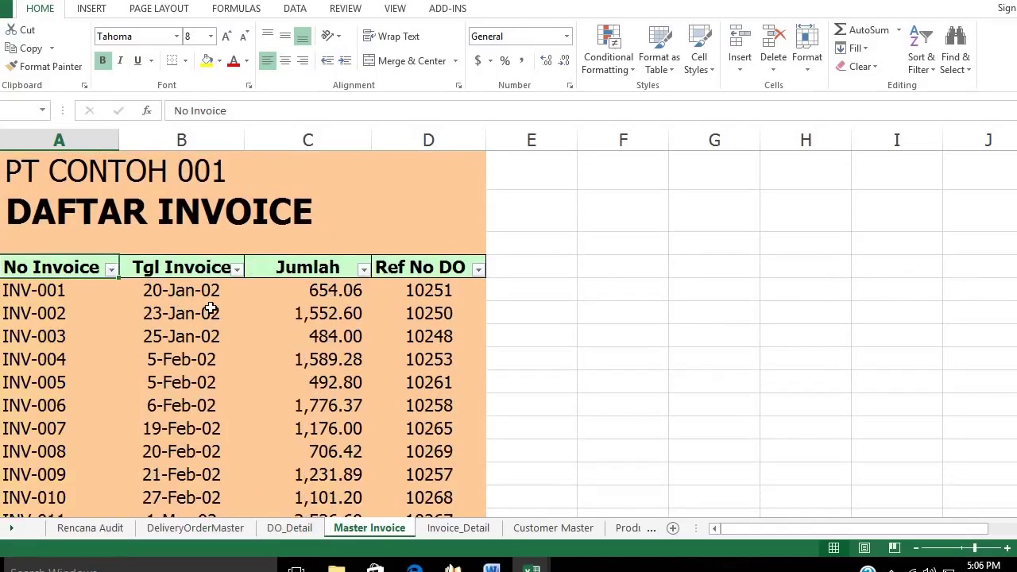
# - Add a Cek Pengiriman header in column E, next to the Ref No DO header
pyautogui.click(522, 289)
pyautogui.click(518, 267)
pyautogui.write('C')
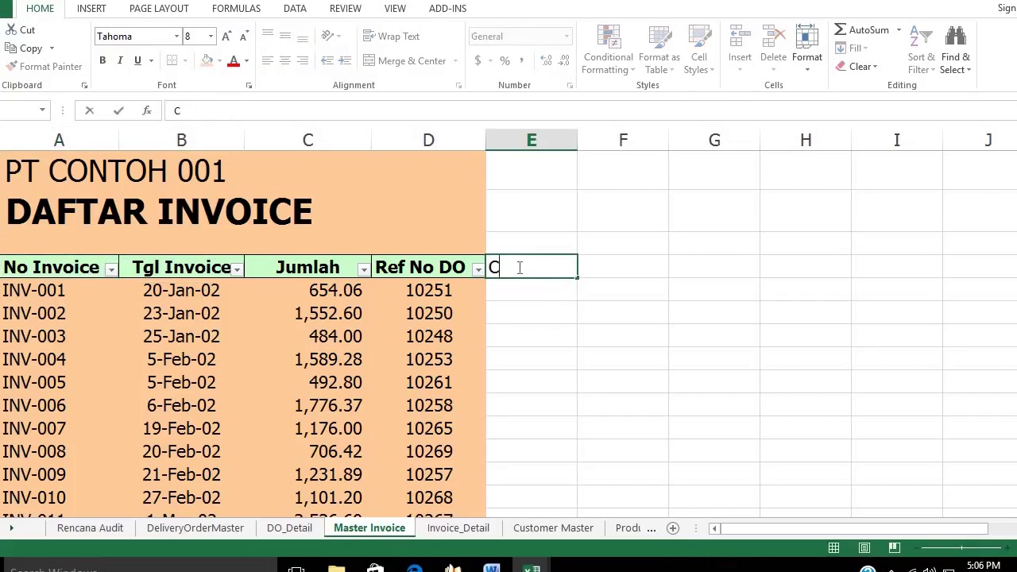
pyautogui.write('ek Pengiriman')
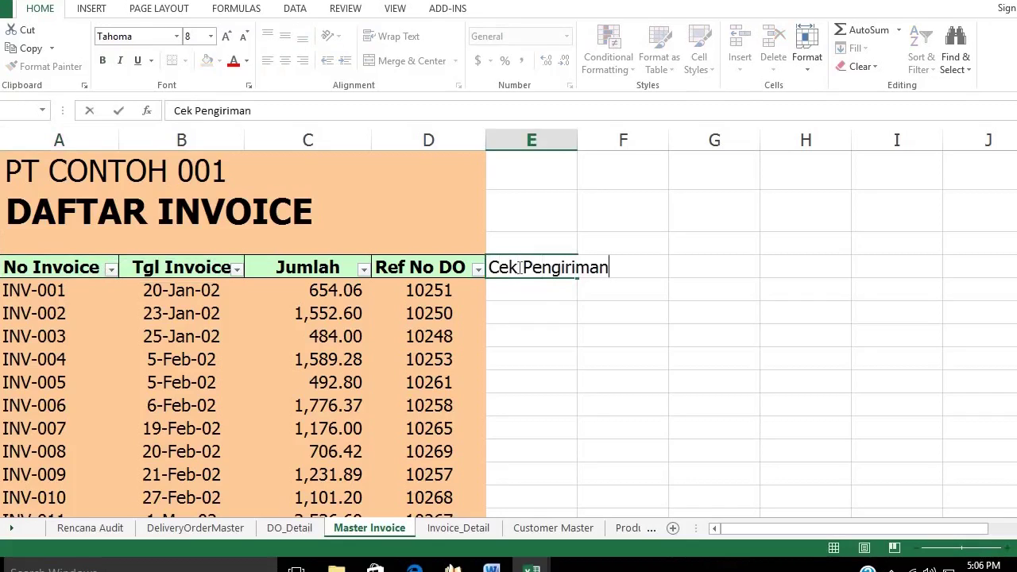
pyautogui.hotkey('ctrl', 'Return')
pyautogui.press('Return')
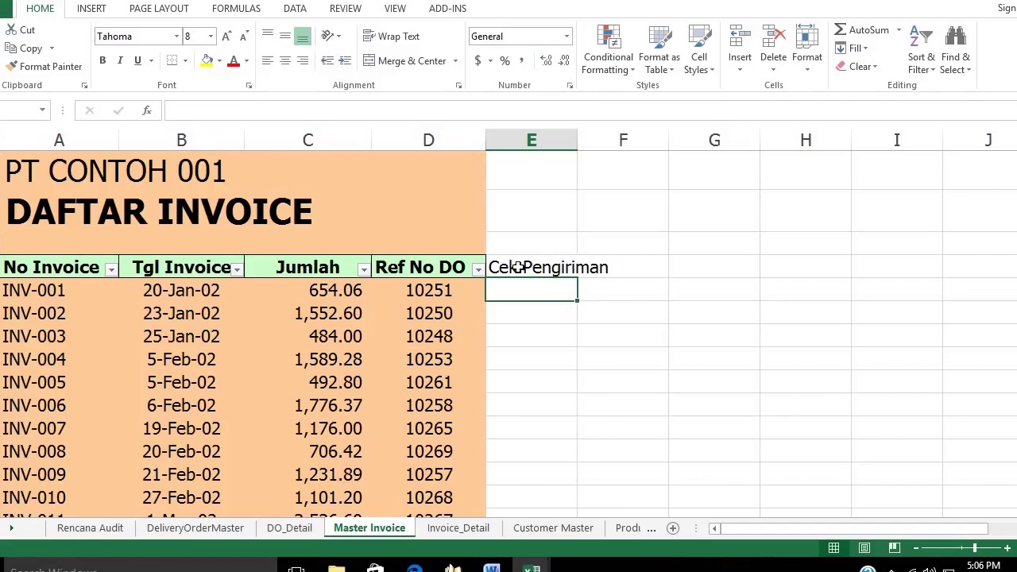
# - Start a VLOOKUP formula in E5 that looks up D5 in the range A2:C831 of the DeliveryOrderMaster sheet
pyautogui.write('=vl')
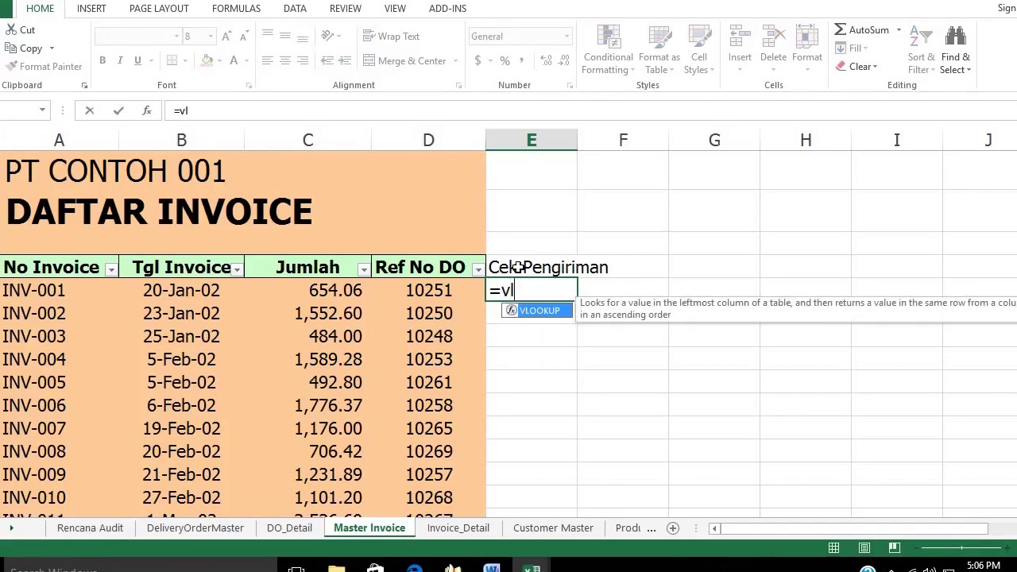
pyautogui.write('ookup(')
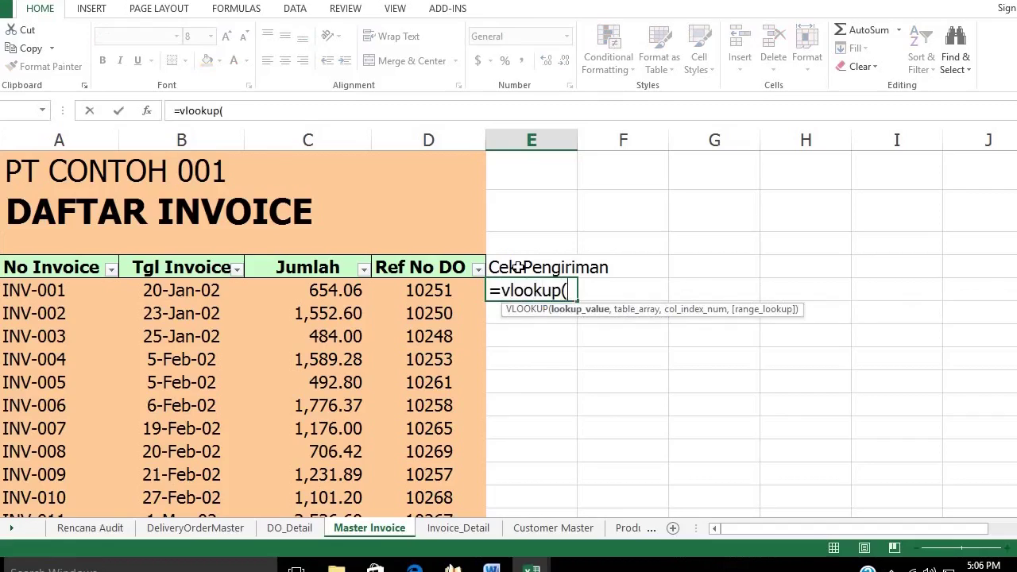
pyautogui.click(469, 288)
pyautogui.write(',')
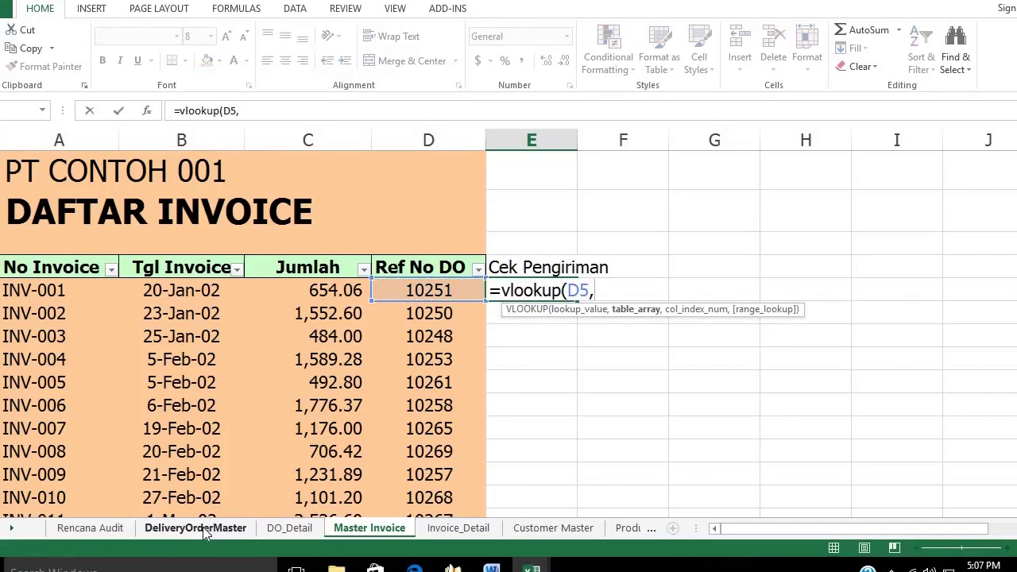
pyautogui.click(206, 530)
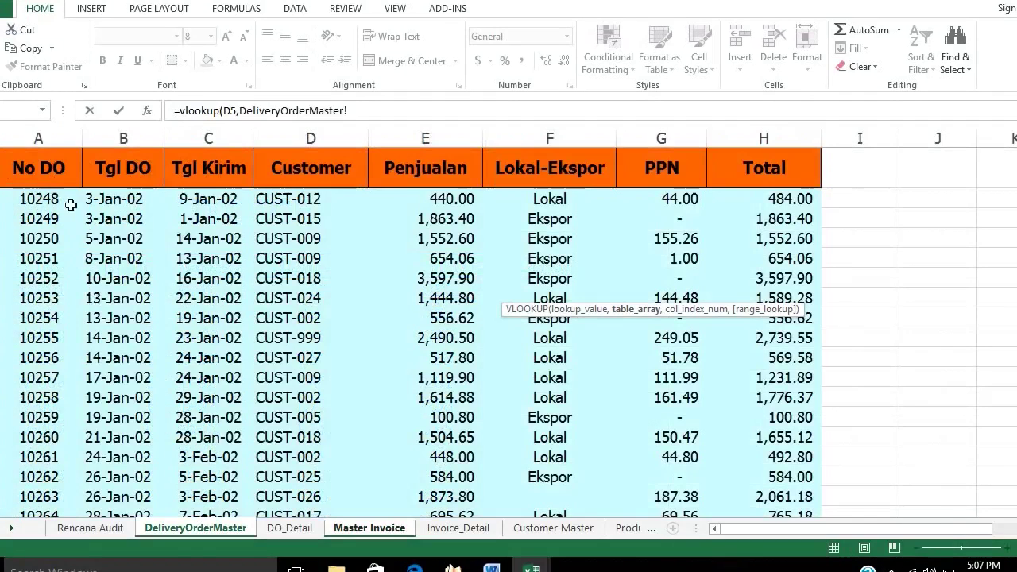
pyautogui.click(47, 200)
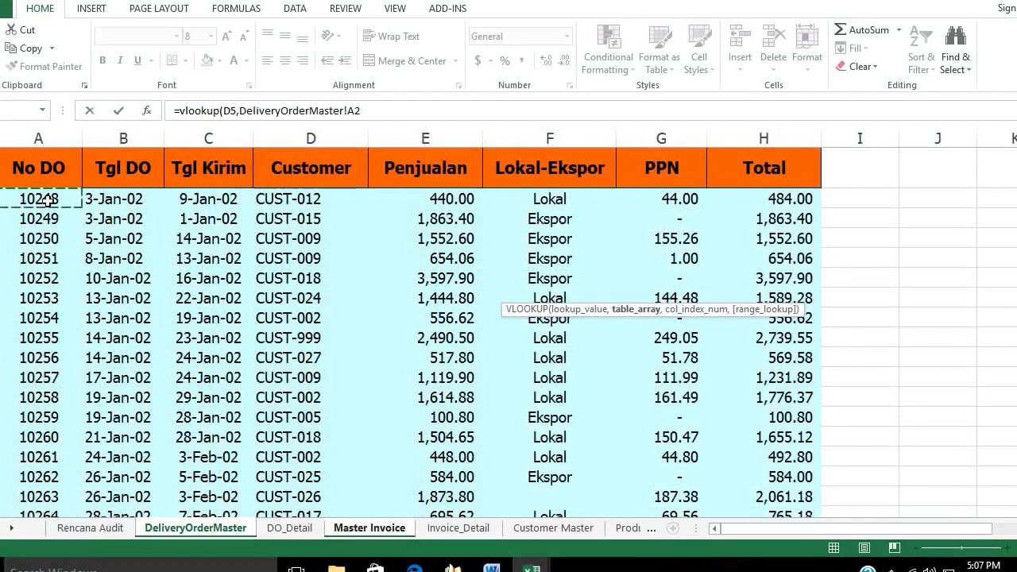
pyautogui.hotkey('shift', 'Right')
pyautogui.hotkey('shift', 'Right')
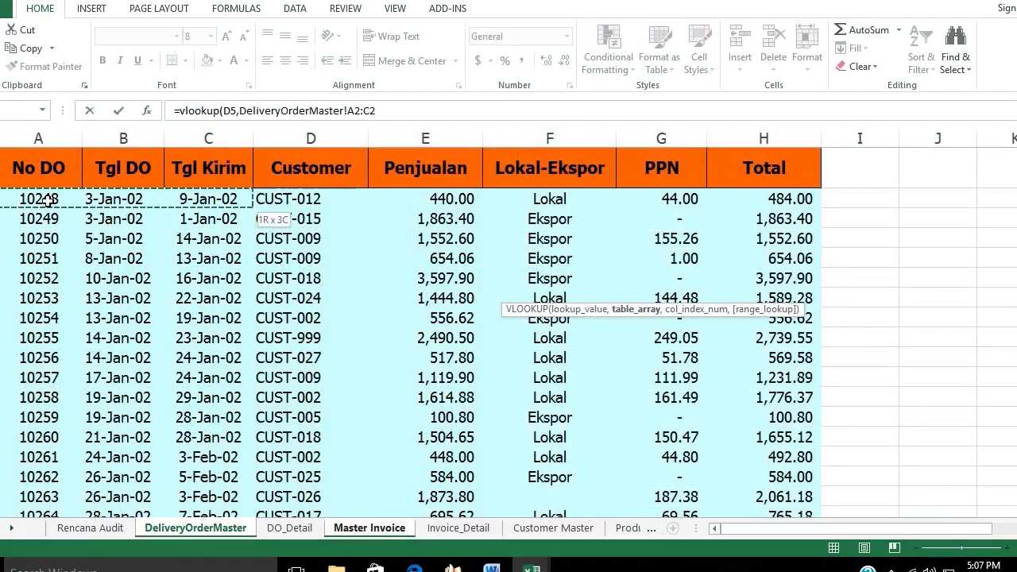
pyautogui.hotkey('ctrl', 'shift', 'Down')
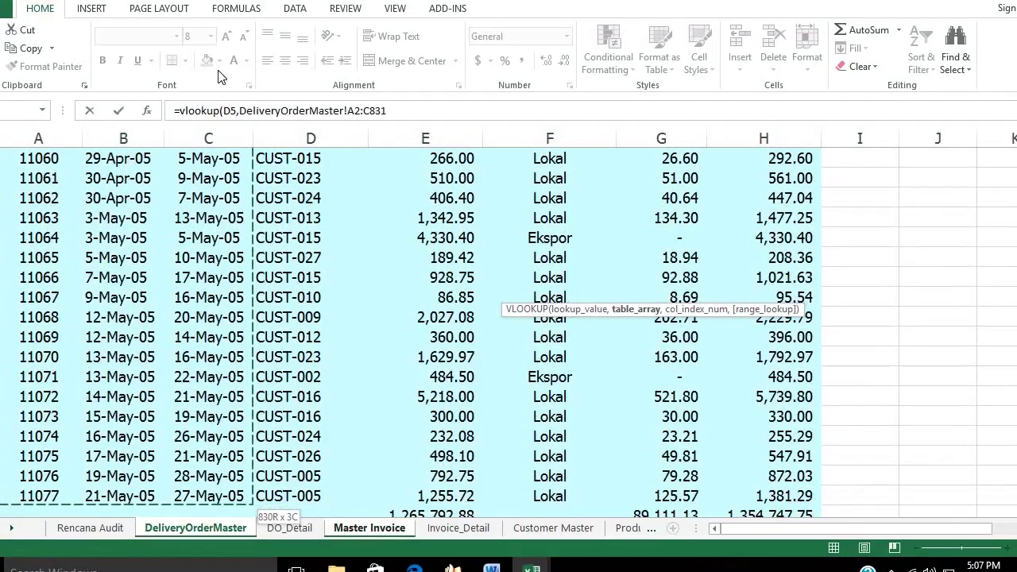
# - Make the lookup range absolute as $A$2:$C$831, and complete the formula with column index 3 and exact match 0
pyautogui.click(348, 116)
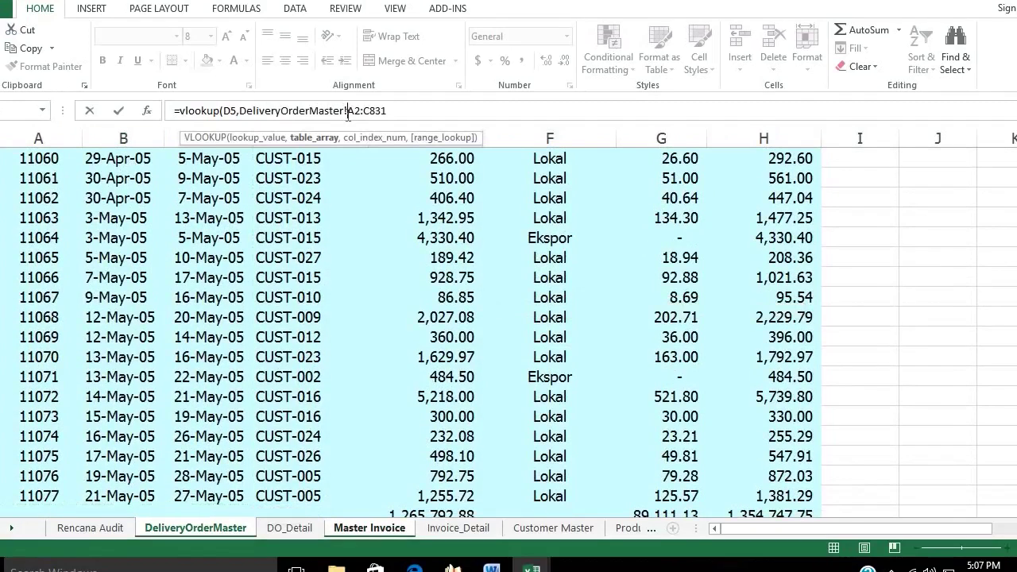
pyautogui.write('$')
pyautogui.click(371, 110)
pyautogui.write('$A$')
pyautogui.press('BackSpace')
pyautogui.write('C$')
pyautogui.write(',3')
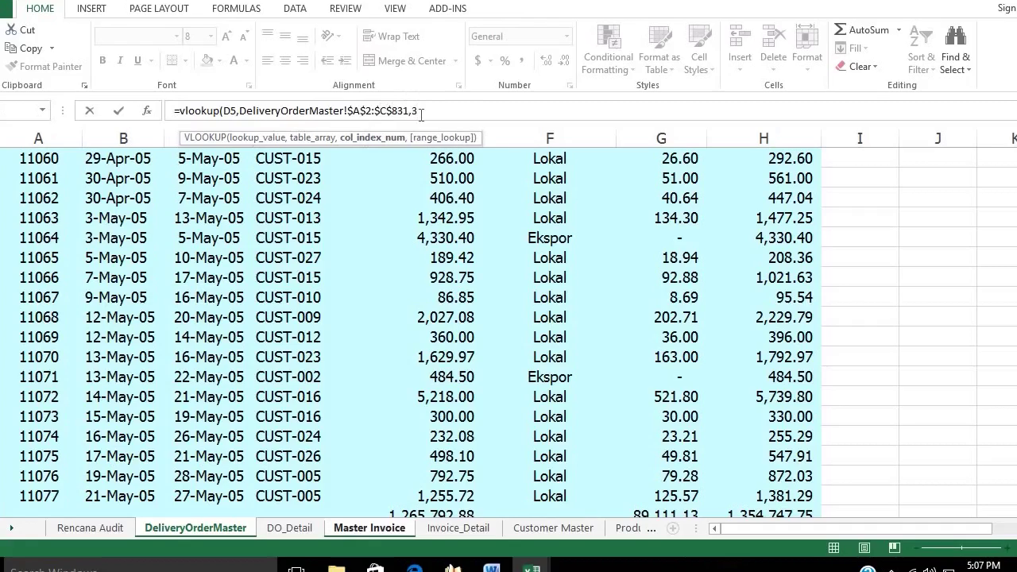
pyautogui.write(',0)')
pyautogui.press('Return')
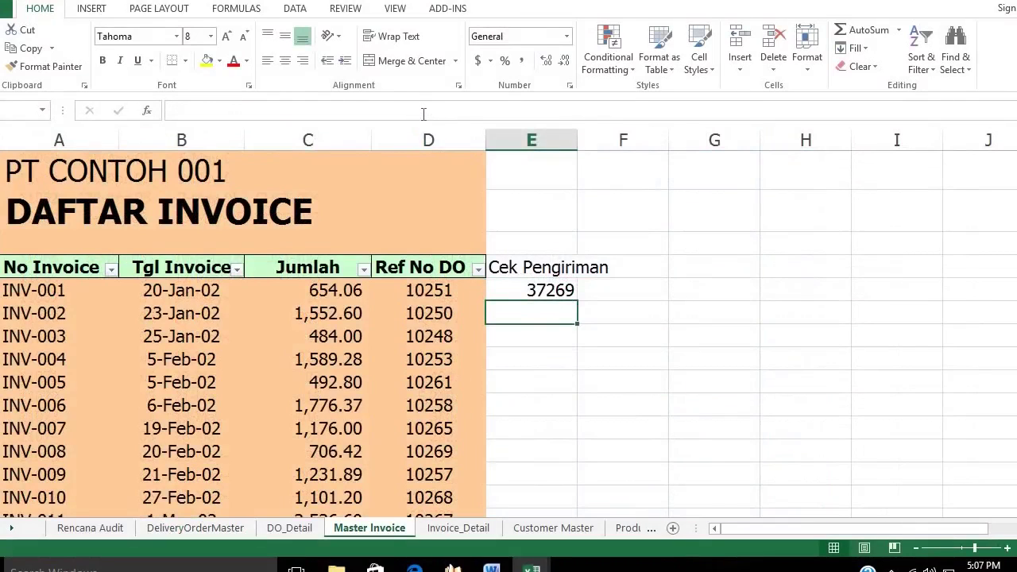
# - Widen column E to fit its header and fill the VLOOKUP formula down the Cek Pengiriman column
pyautogui.moveTo(578, 139); pyautogui.dragTo(618, 140)
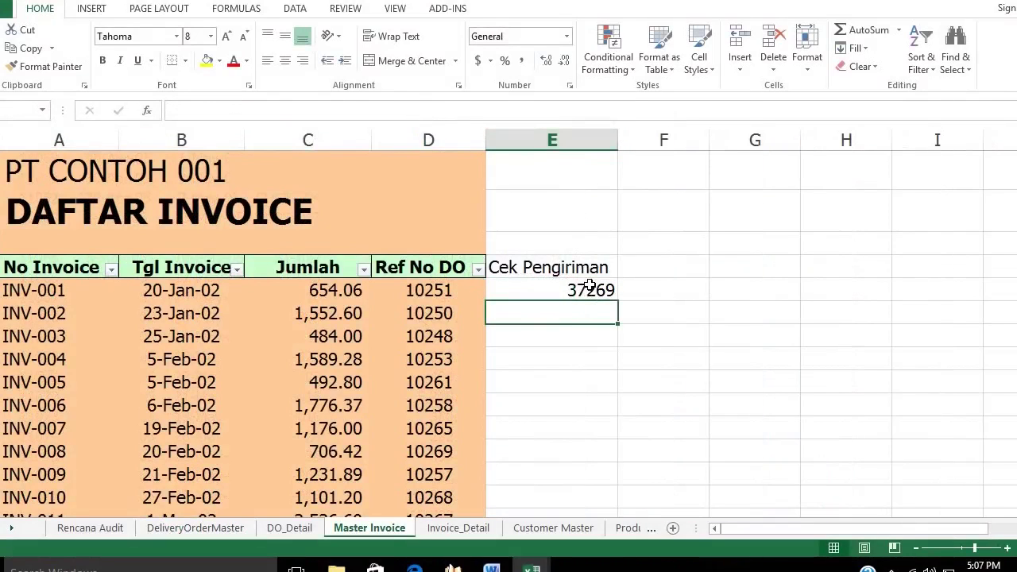
pyautogui.click(597, 291)
pyautogui.doubleClick(618, 298)
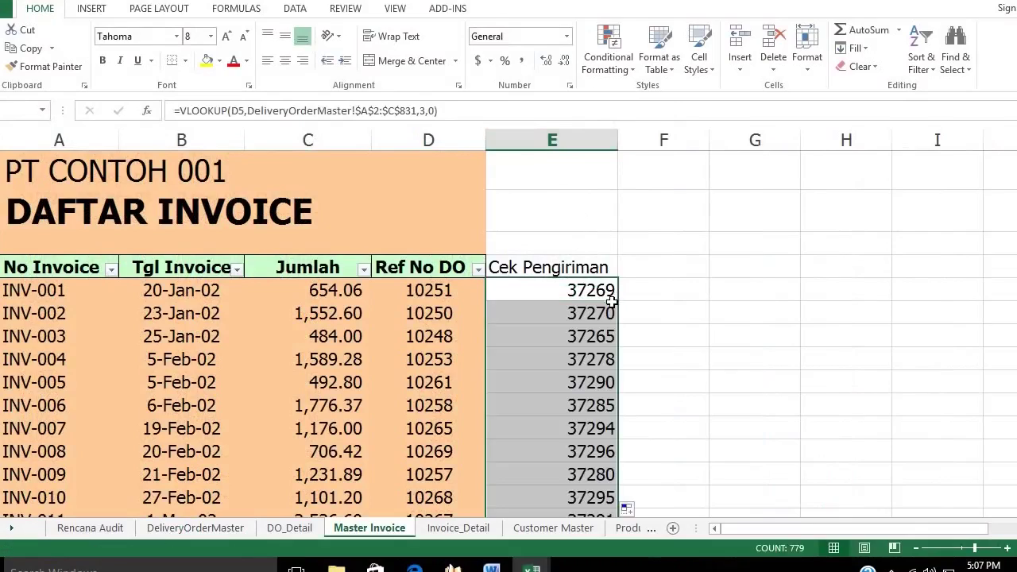
# - Format column E as Short Date
pyautogui.click(580, 139)
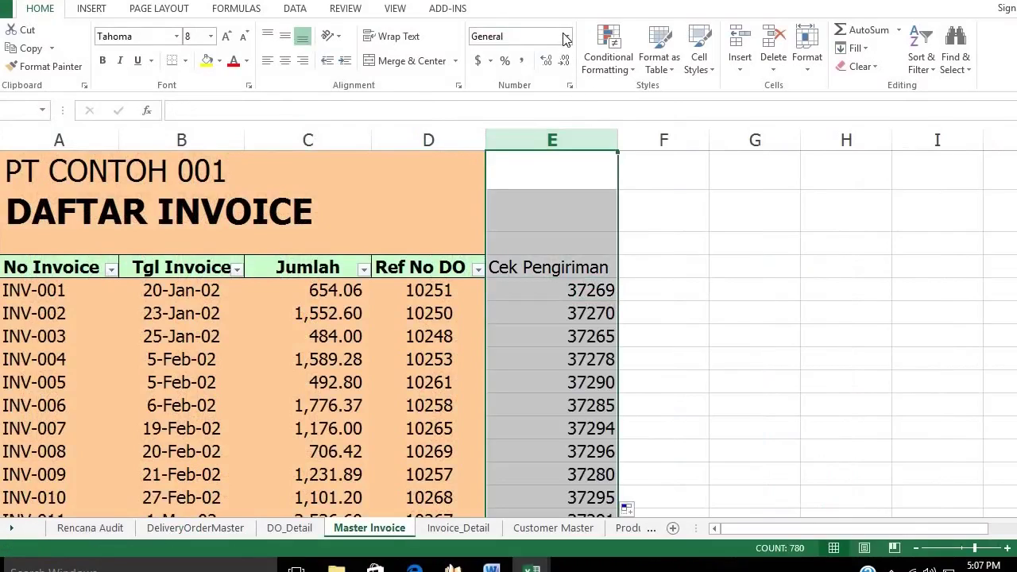
pyautogui.click(567, 37)
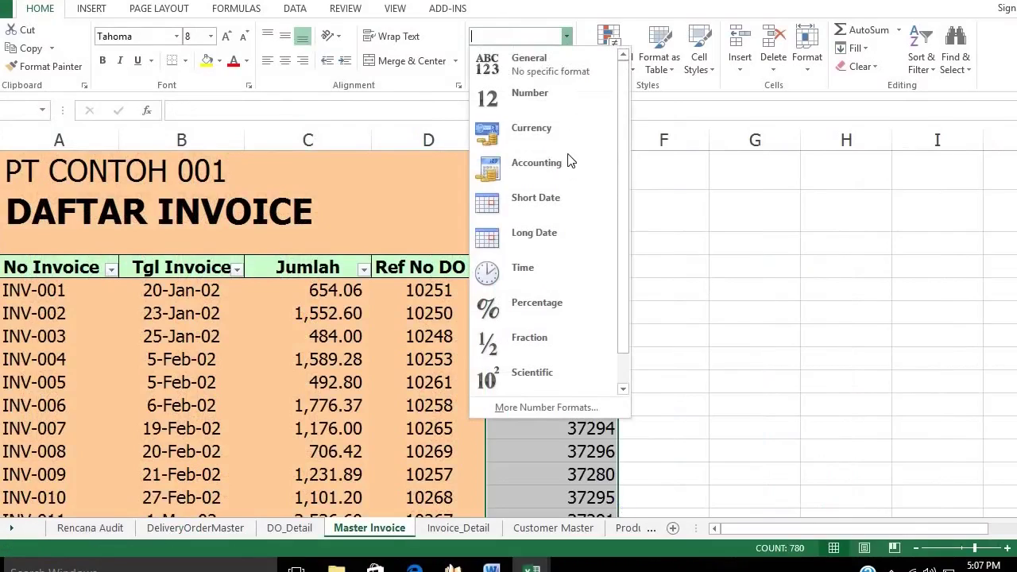
pyautogui.click(568, 205)
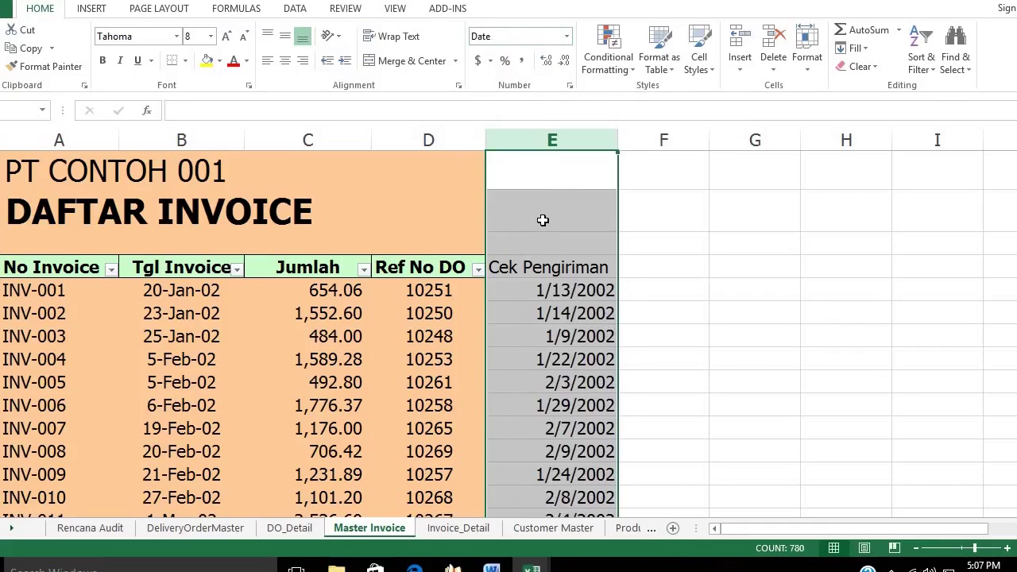
pyautogui.click(80, 293)
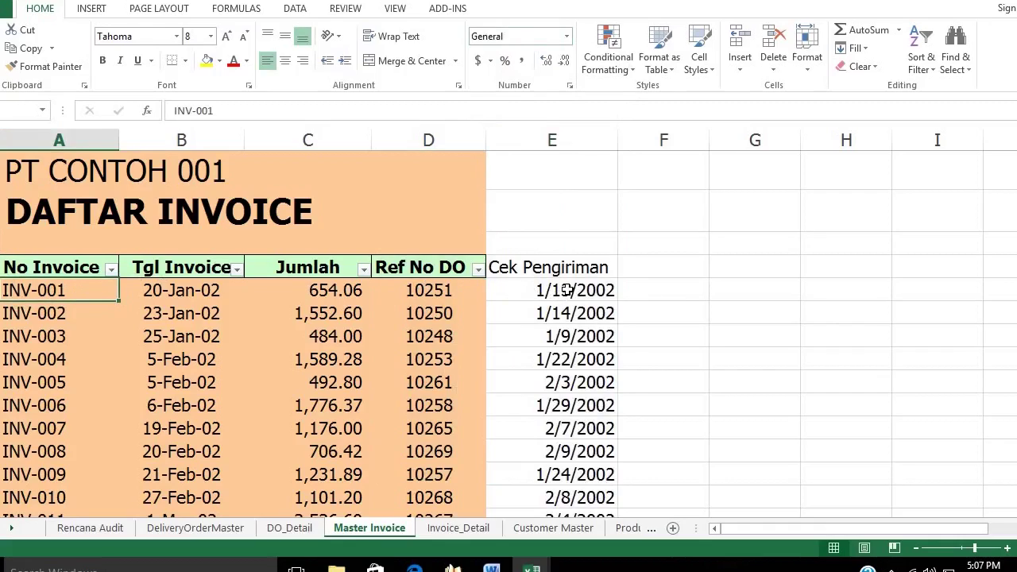
# - Reapply the filter to the header row from No Invoice through Cek Pengiriman so column E is included
pyautogui.moveTo(37, 267); pyautogui.dragTo(557, 269)
pyautogui.click(922, 57)
pyautogui.click(940, 147)
pyautogui.click(923, 57)
pyautogui.click(941, 146)
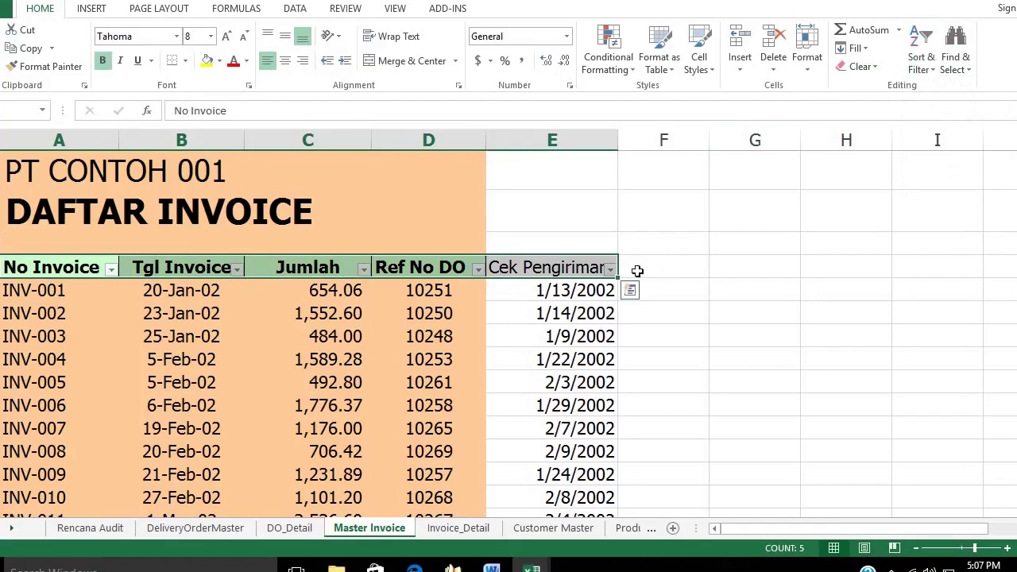
# - Filter the Cek Pengiriman column to #N/A to review invoices without a matching delivery order, and show all rows again
pyautogui.click(610, 270)
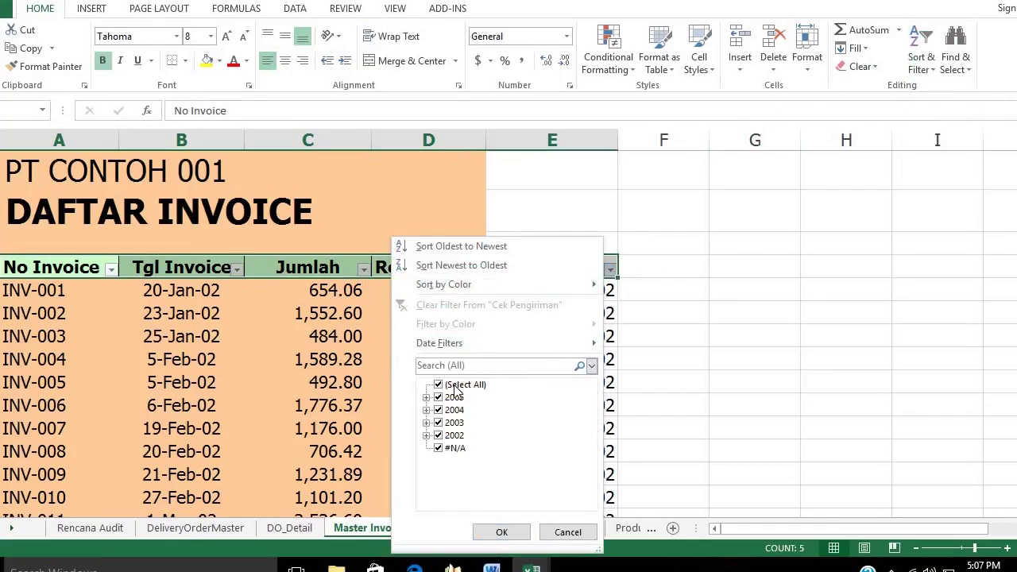
pyautogui.click(457, 386)
pyautogui.click(453, 448)
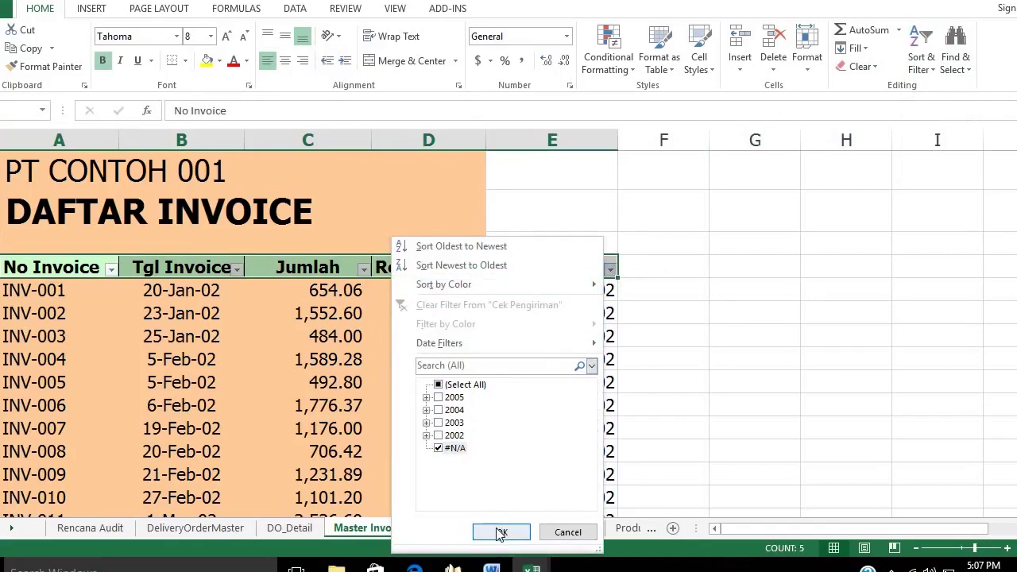
pyautogui.click(500, 532)
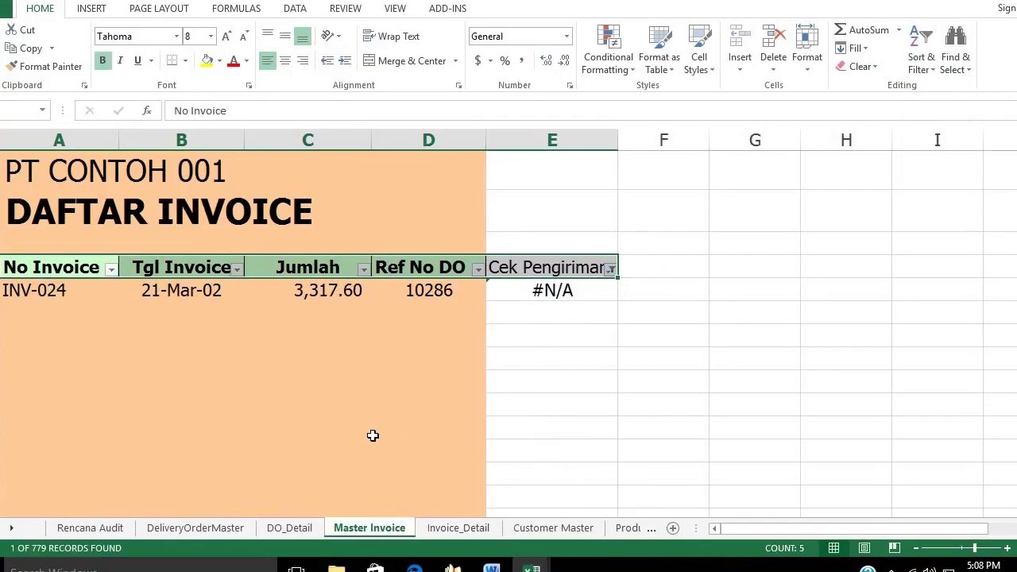
pyautogui.click(213, 362)
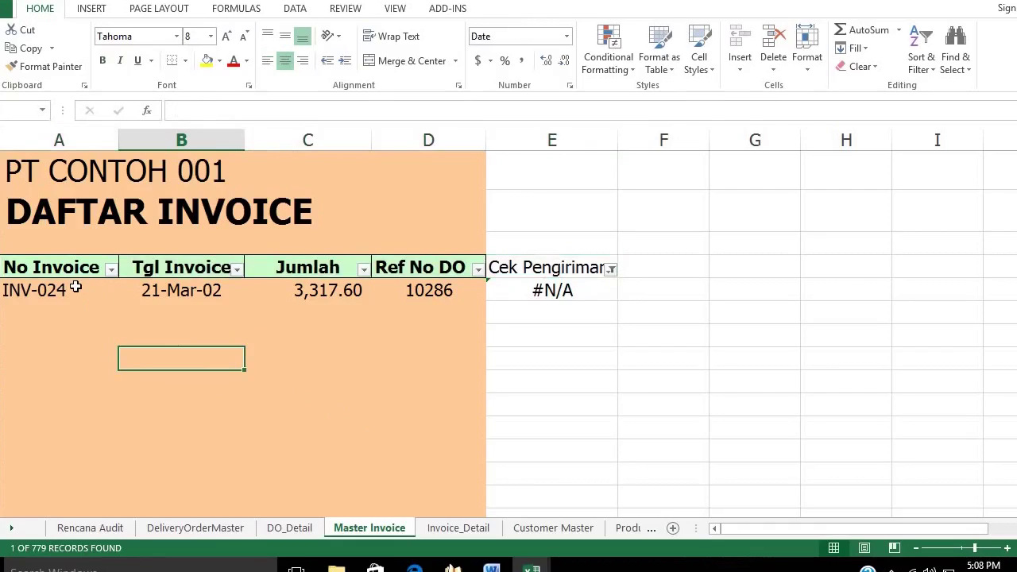
pyautogui.click(612, 271)
pyautogui.click(463, 386)
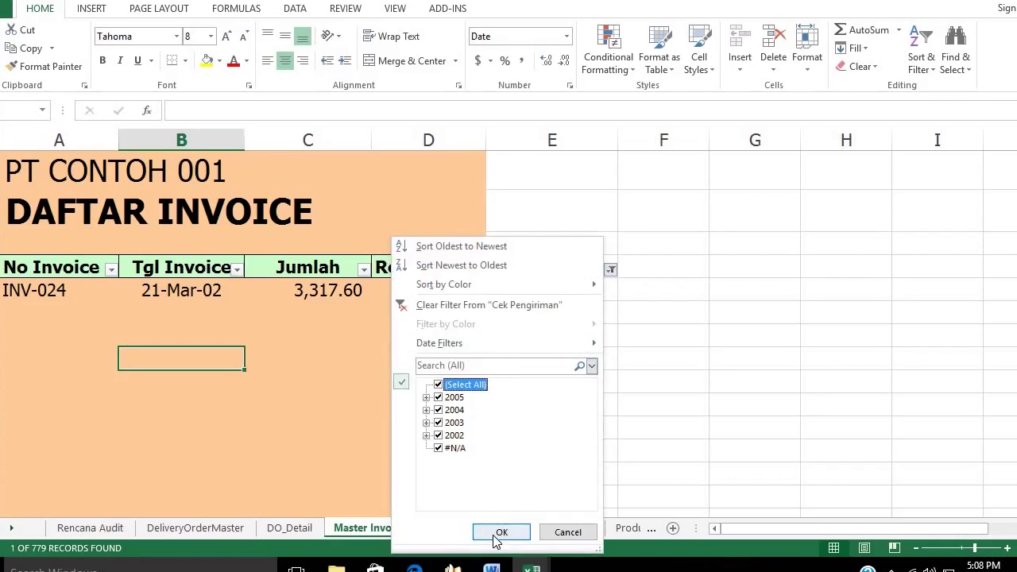
pyautogui.click(500, 533)
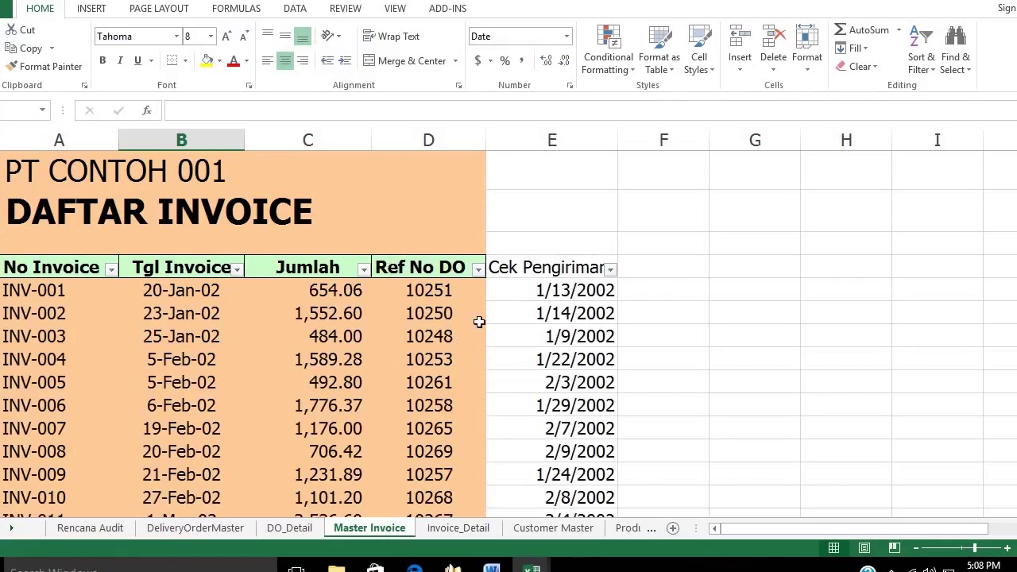
# - Copy the VLOOKUP expression from E5 without its equals sign, leaving the cell unchanged
pyautogui.click(528, 292)
pyautogui.moveTo(438, 110); pyautogui.dragTo(182, 104)
pyautogui.hotkey('ctrl', 'c')
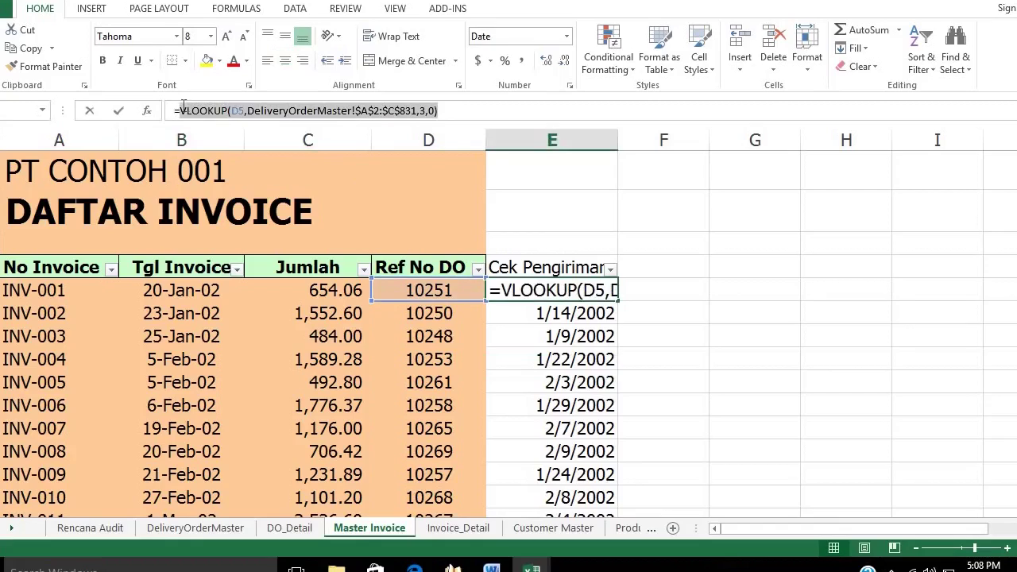
pyautogui.press('Escape')
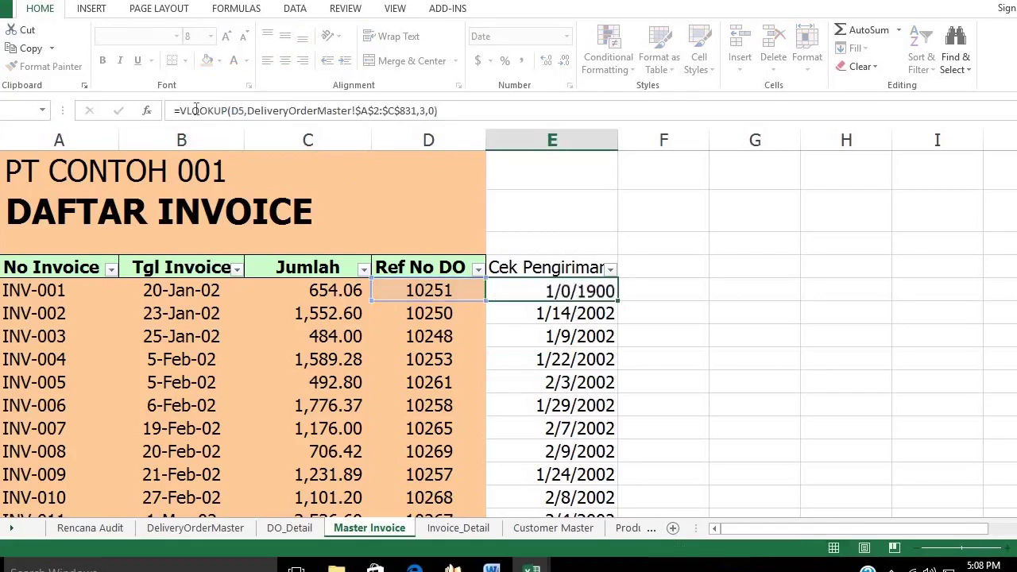
# - Set up a formula-based conditional formatting rule for the Ref No DO values, using ISNA(VLOOKUP(D5,DeliveryOrderMaster!$A$2:$C$831,3,0))=TRUE
pyautogui.click(430, 293)
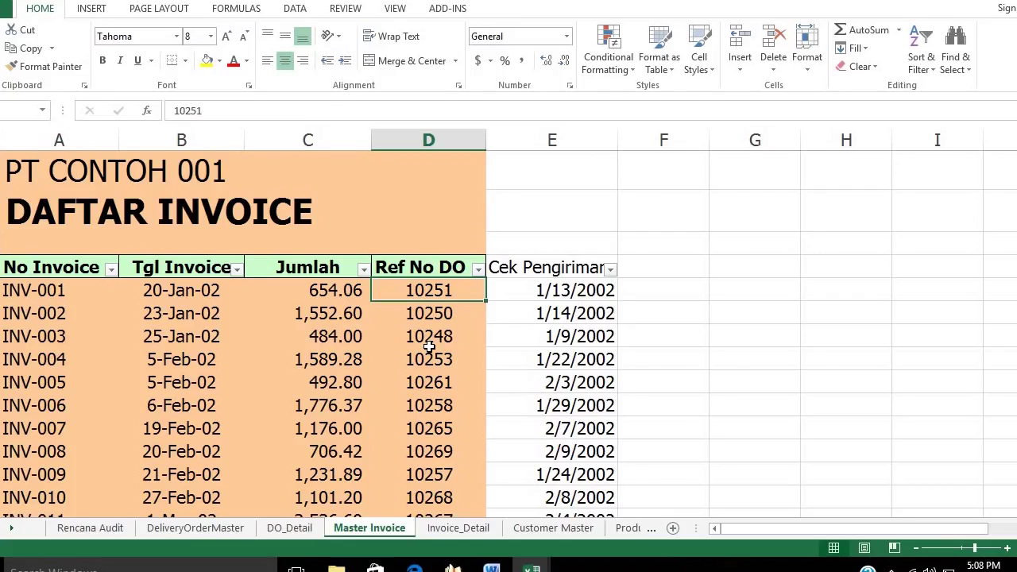
pyautogui.hotkey('ctrl', 'shift', 'Down')
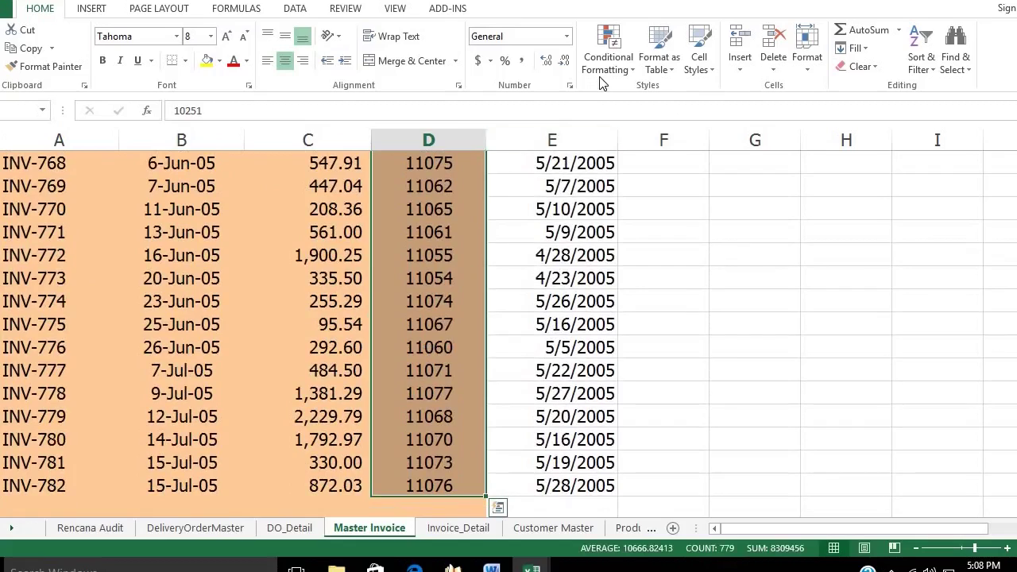
pyautogui.click(604, 77)
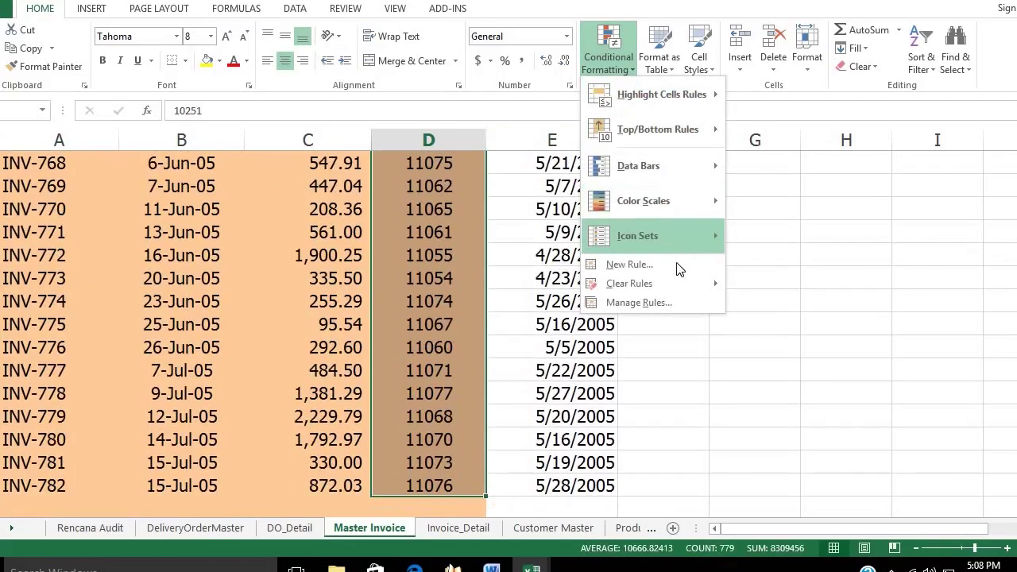
pyautogui.click(629, 265)
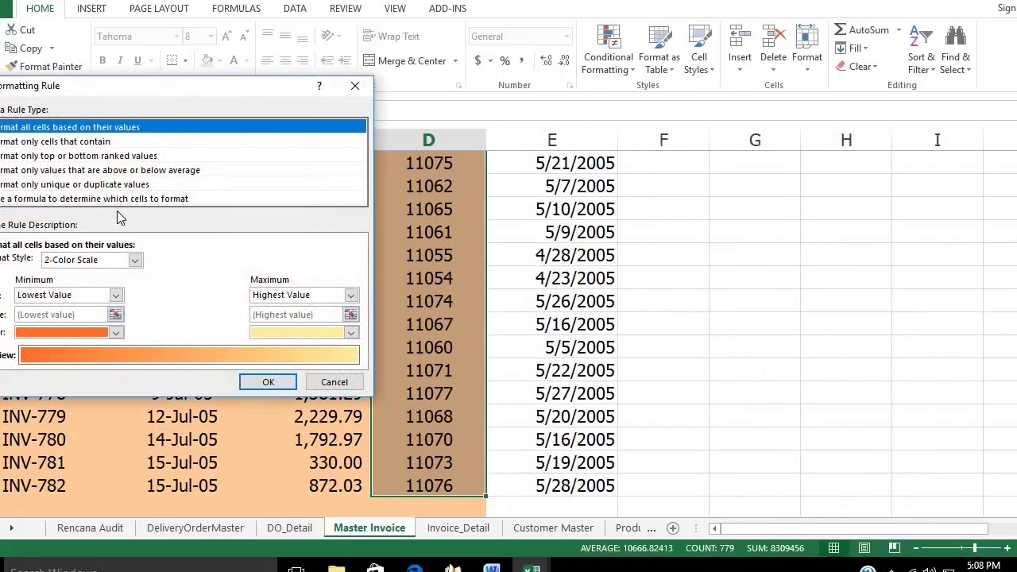
pyautogui.click(65, 201)
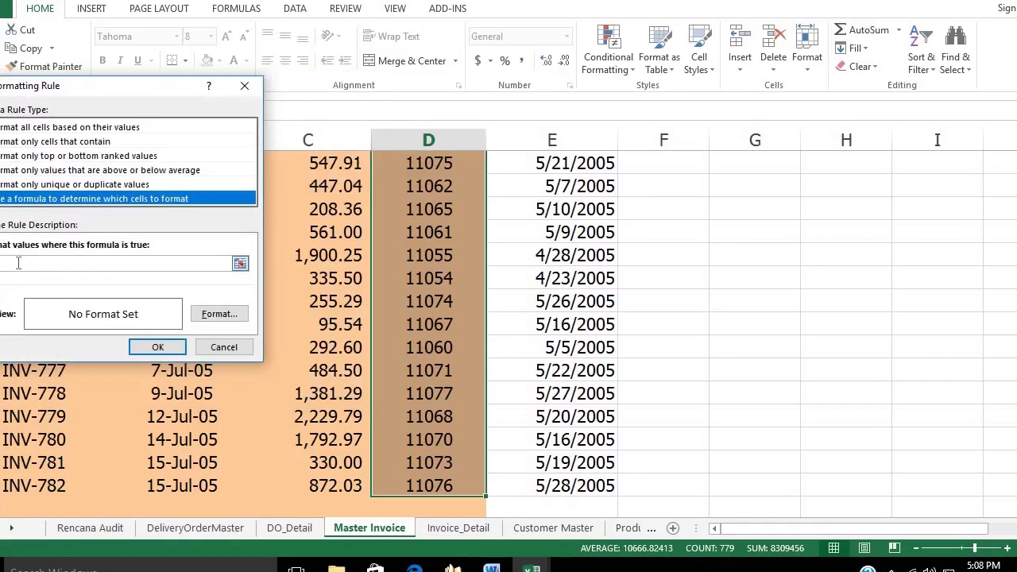
pyautogui.click(17, 264)
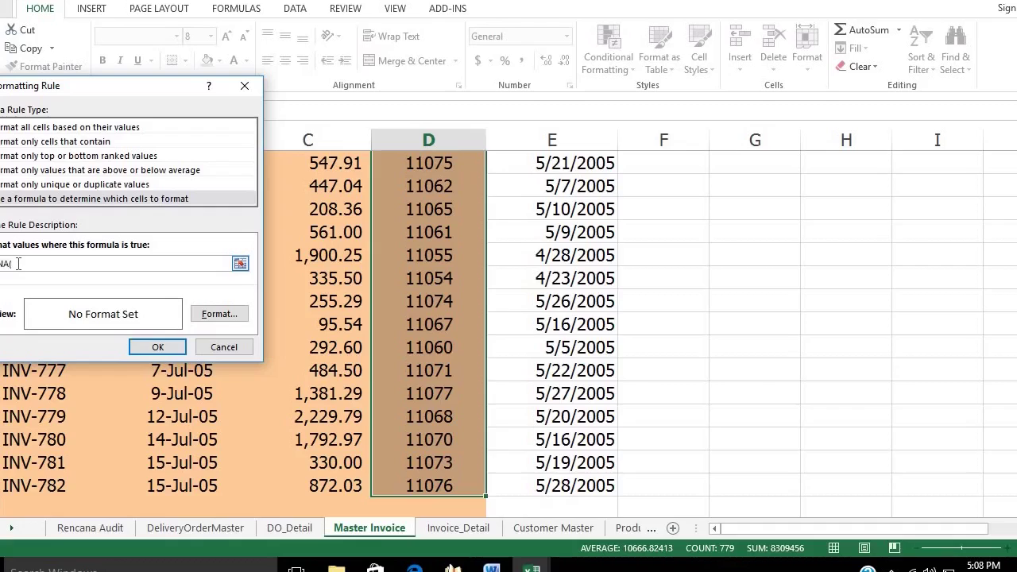
pyautogui.hotkey('ctrl', 'v')
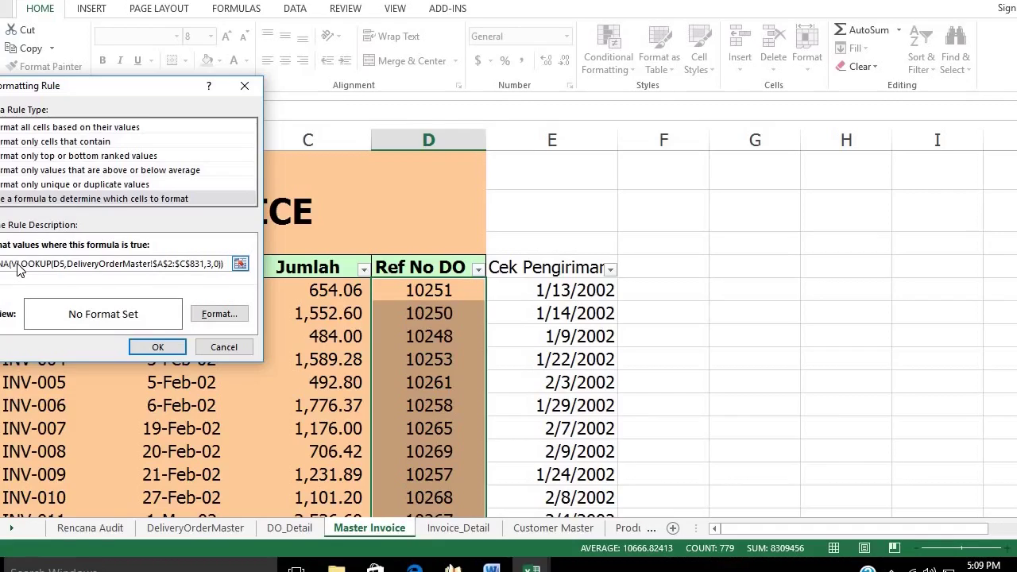
pyautogui.write(')=TRUE')
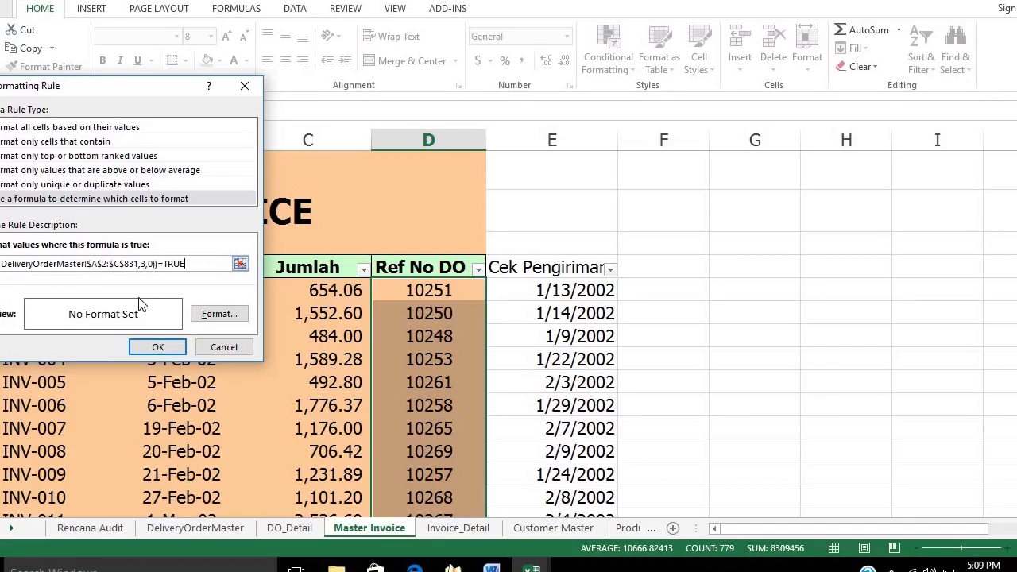
# - Give the Ref No DO conditional formatting rule a yellow fill and apply it
pyautogui.click(219, 314)
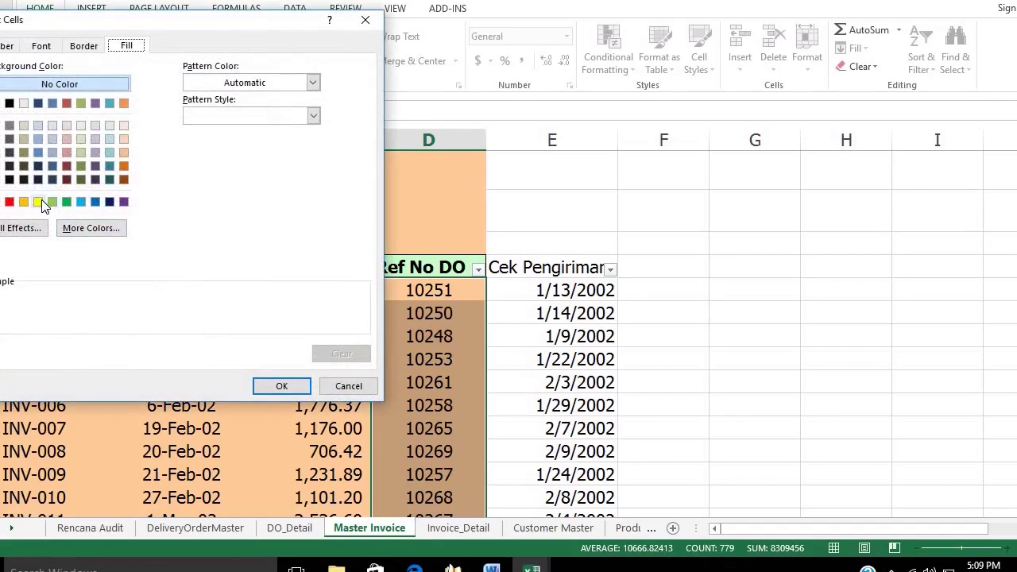
pyautogui.click(43, 202)
pyautogui.click(277, 386)
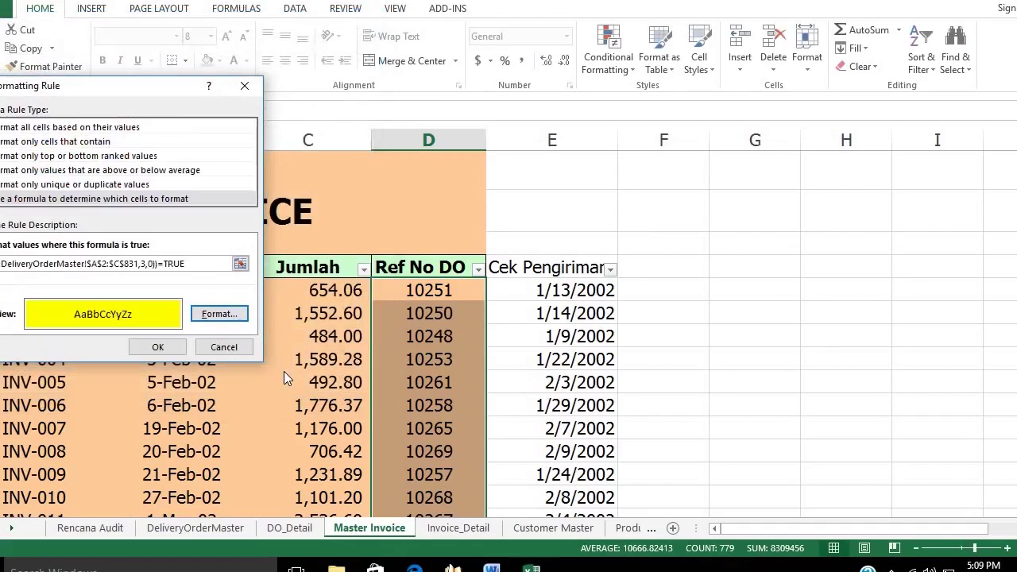
pyautogui.click(160, 349)
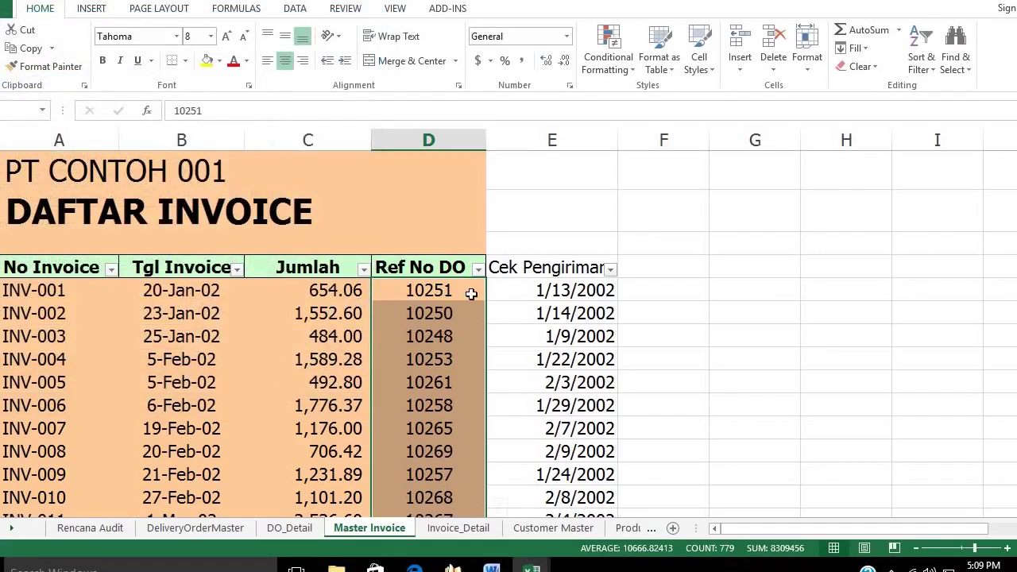
# - Filter the Ref No DO column by the yellow cell color to review the flagged invoices, and show all rows again
pyautogui.click(478, 270)
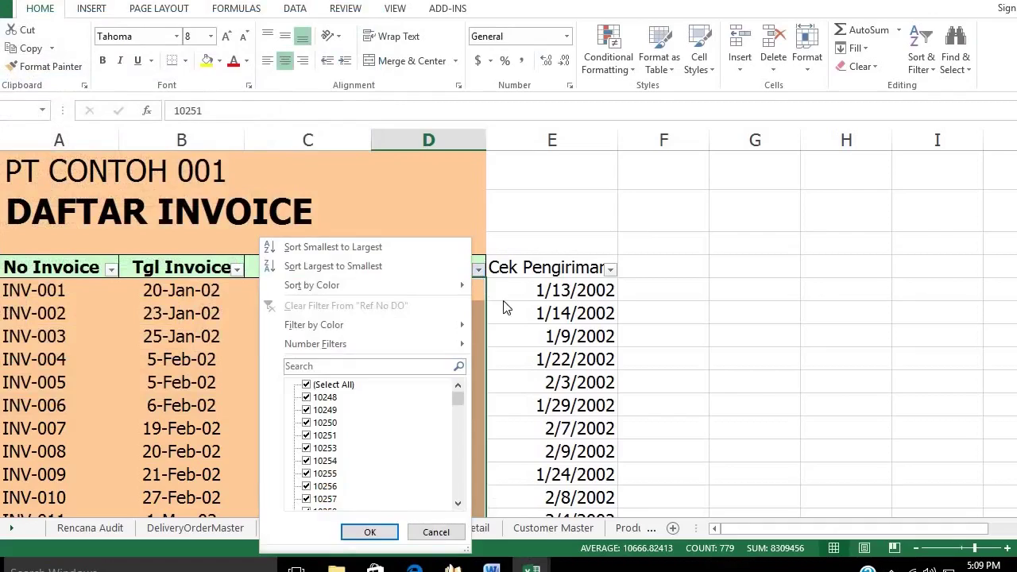
pyautogui.click(510, 363)
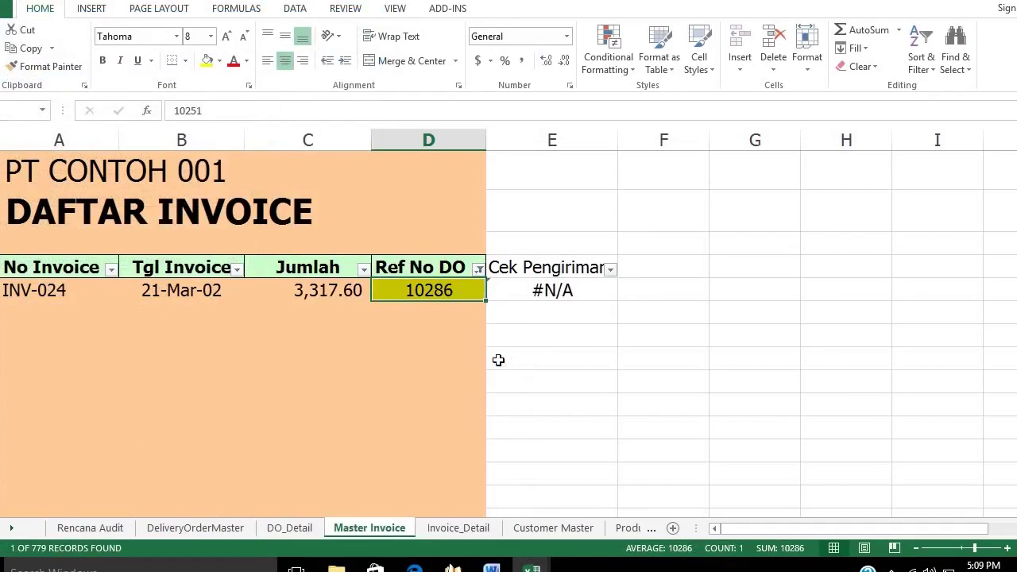
pyautogui.click(449, 345)
pyautogui.click(443, 294)
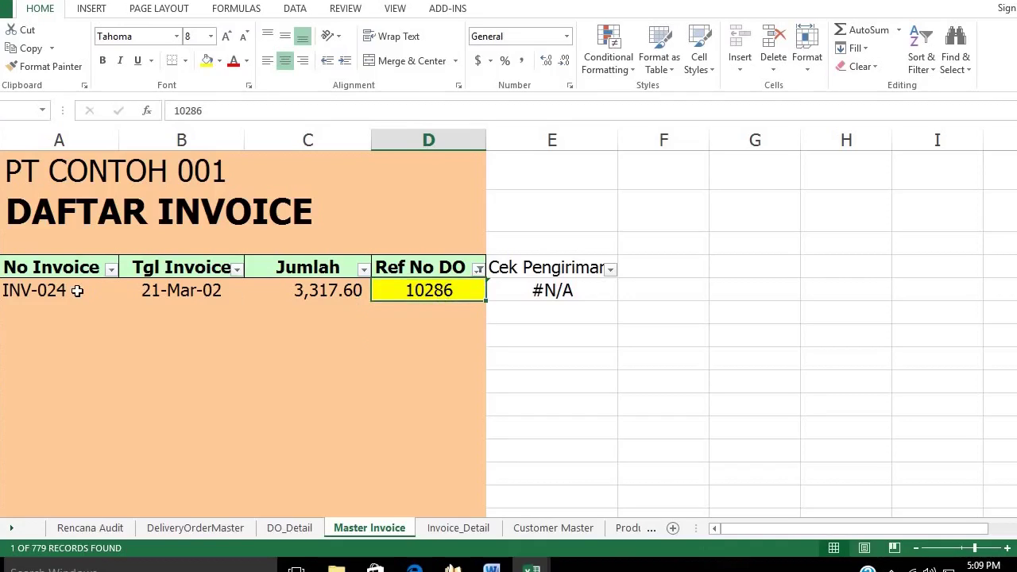
pyautogui.click(479, 269)
pyautogui.click(308, 385)
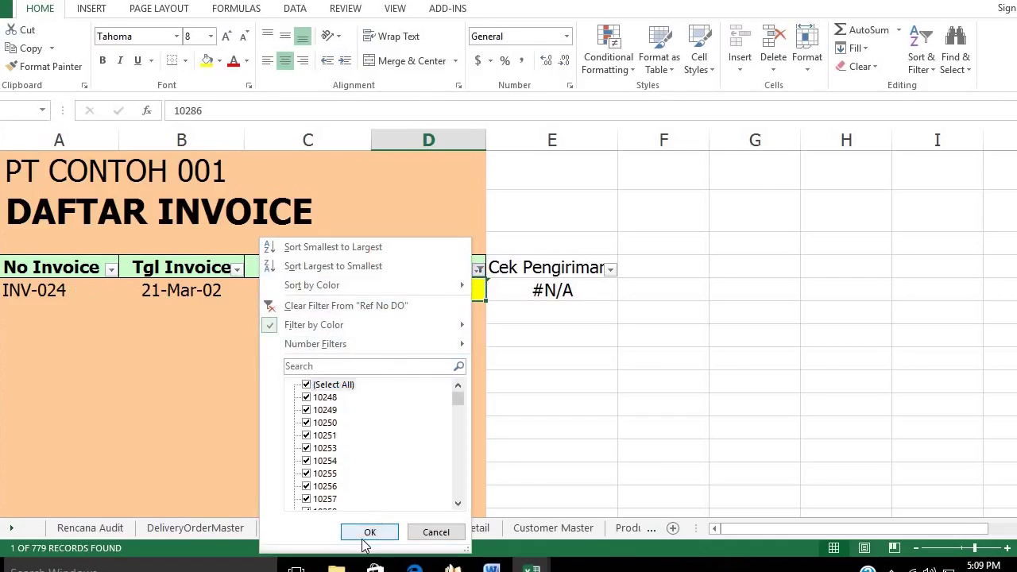
pyautogui.click(370, 532)
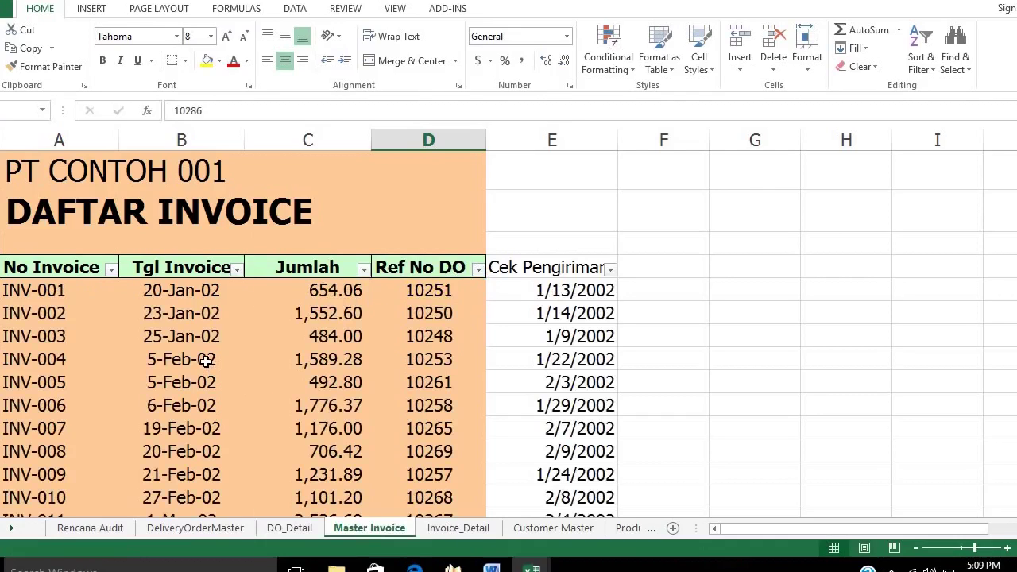
# - Begin a data validation rule with custom criteria for all No Invoice values from INV-001 down to the last invoice
pyautogui.click(339, 299)
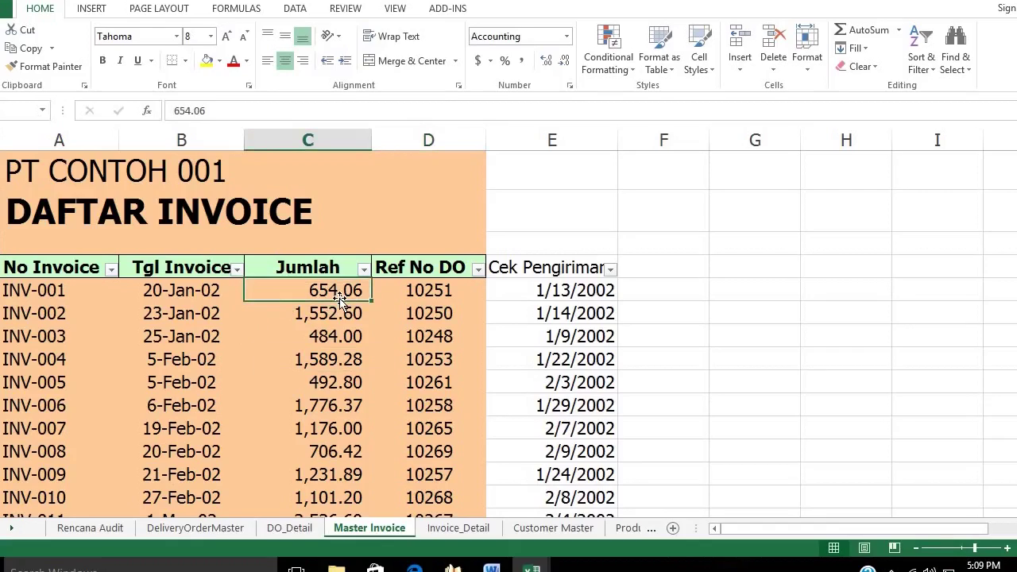
pyautogui.press('Left')
pyautogui.press('Left')
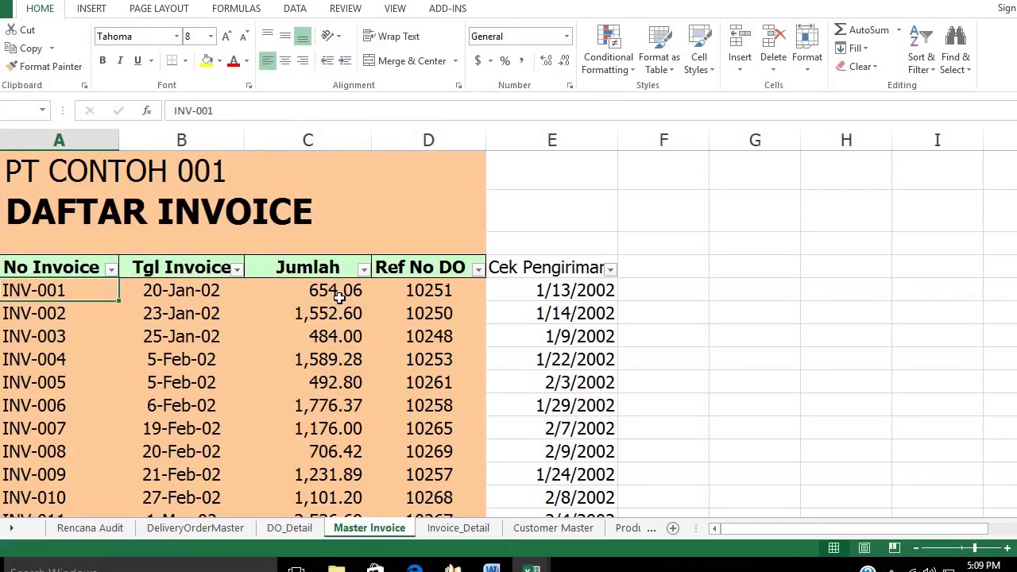
pyautogui.hotkey('ctrl', 'shift', 'Down')
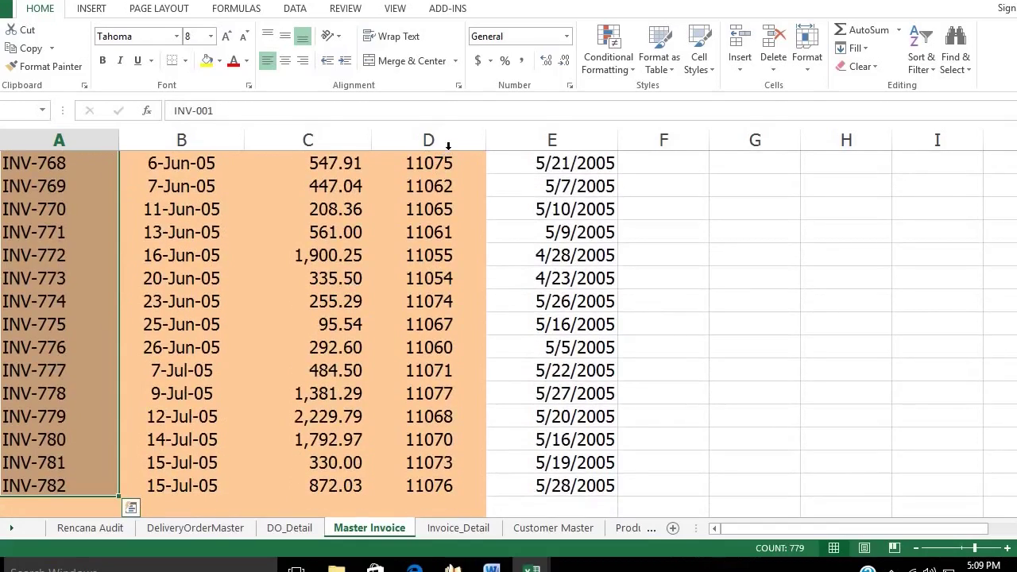
pyautogui.click(294, 10)
pyautogui.click(606, 67)
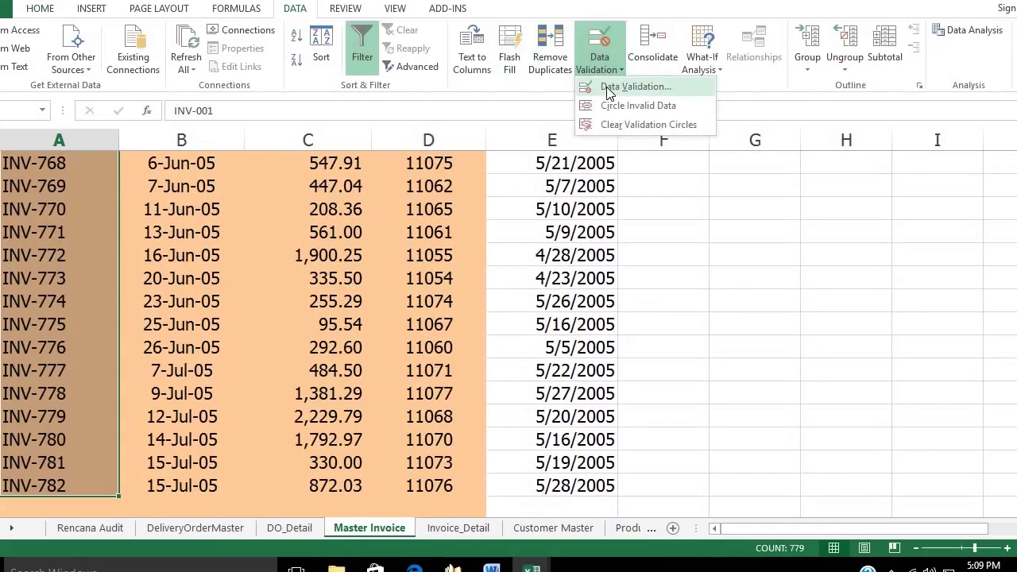
pyautogui.click(609, 93)
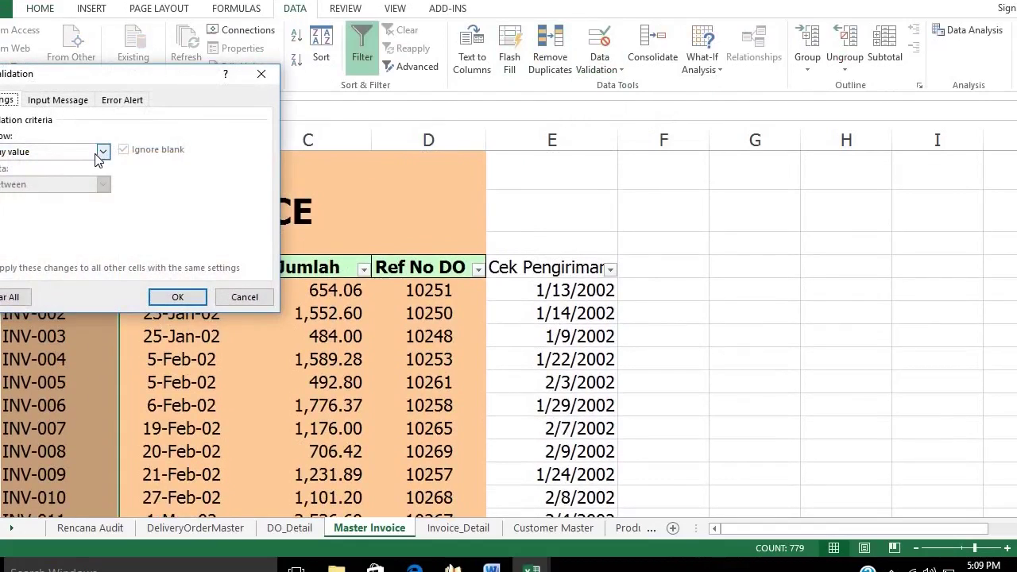
pyautogui.click(100, 153)
pyautogui.click(36, 240)
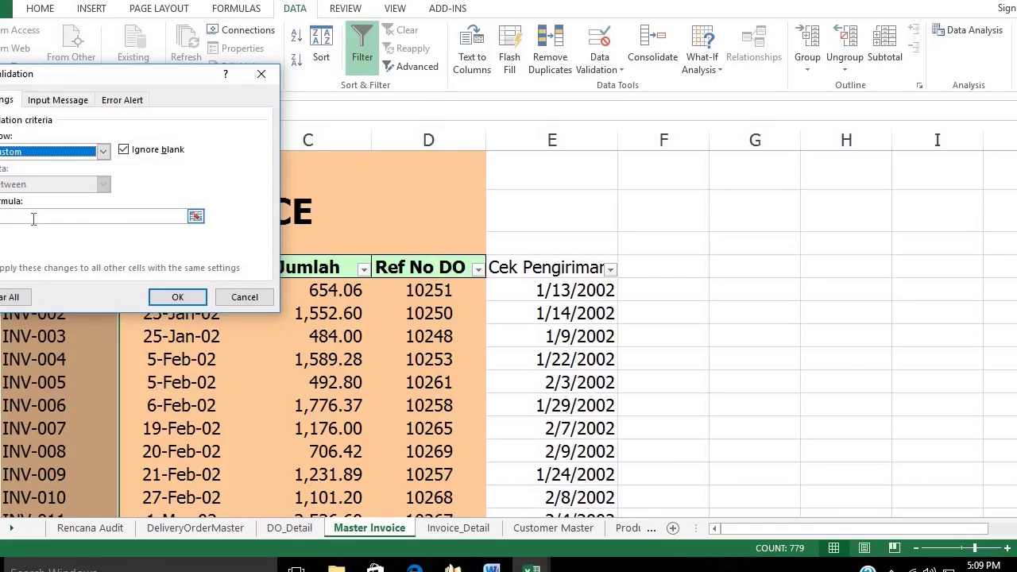
# - Use the copied VLOOKUP expression on DeliveryOrderMaster!$A$2:$C$831, column 3, exact match, as the validation formula and apply the rule
pyautogui.click(33, 219)
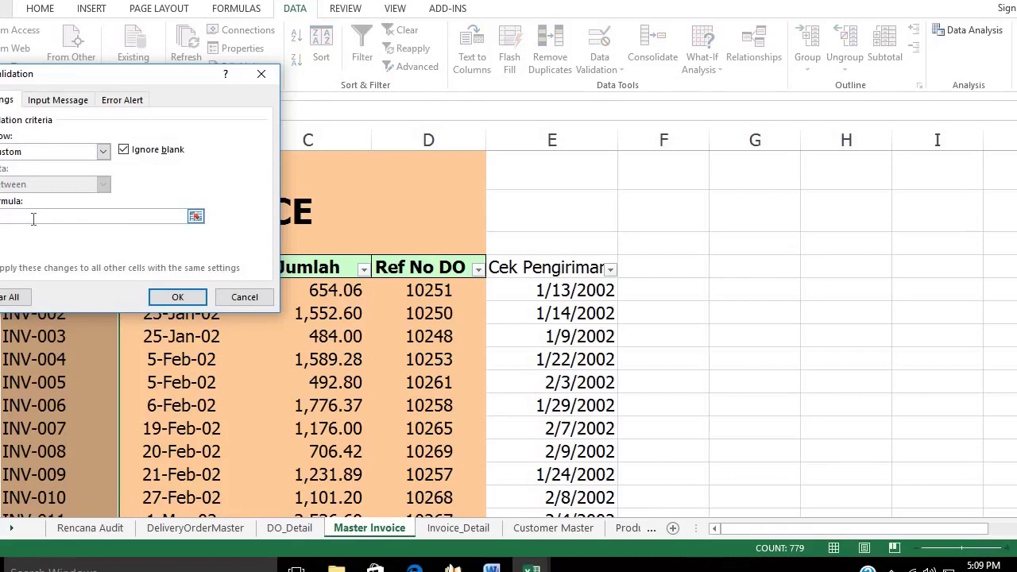
pyautogui.hotkey('ctrl', 'v')
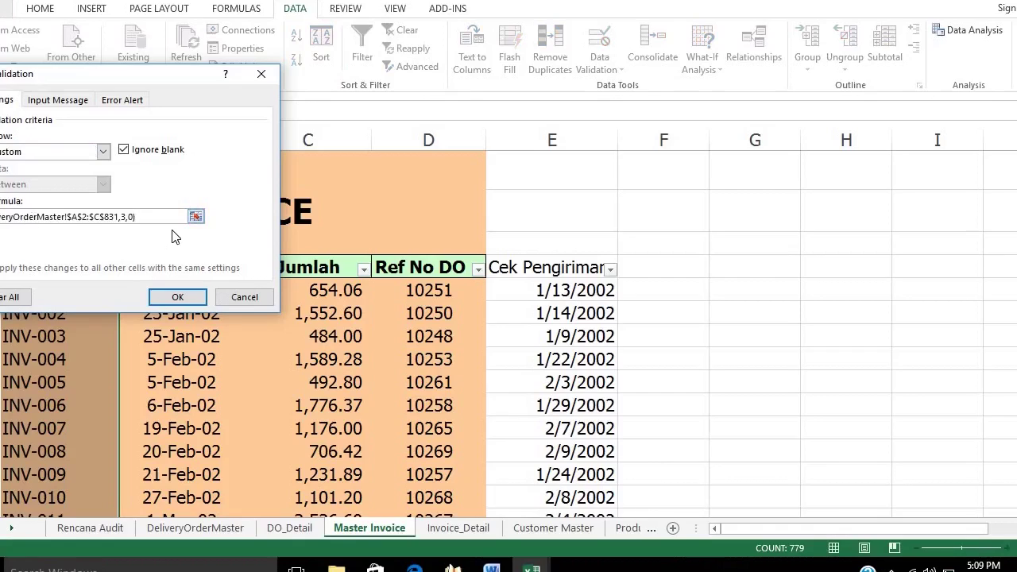
pyautogui.click(196, 217)
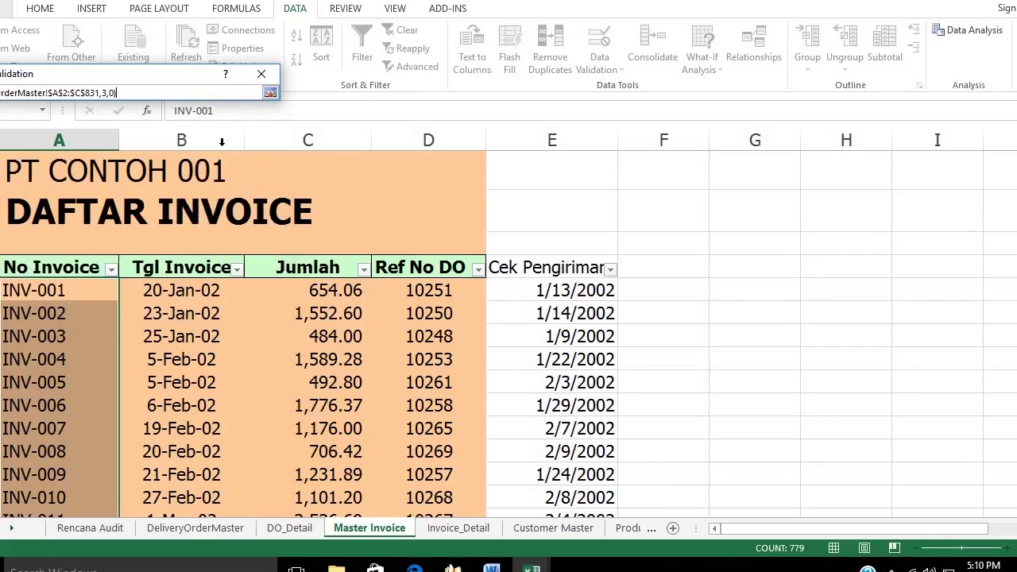
pyautogui.click(264, 96)
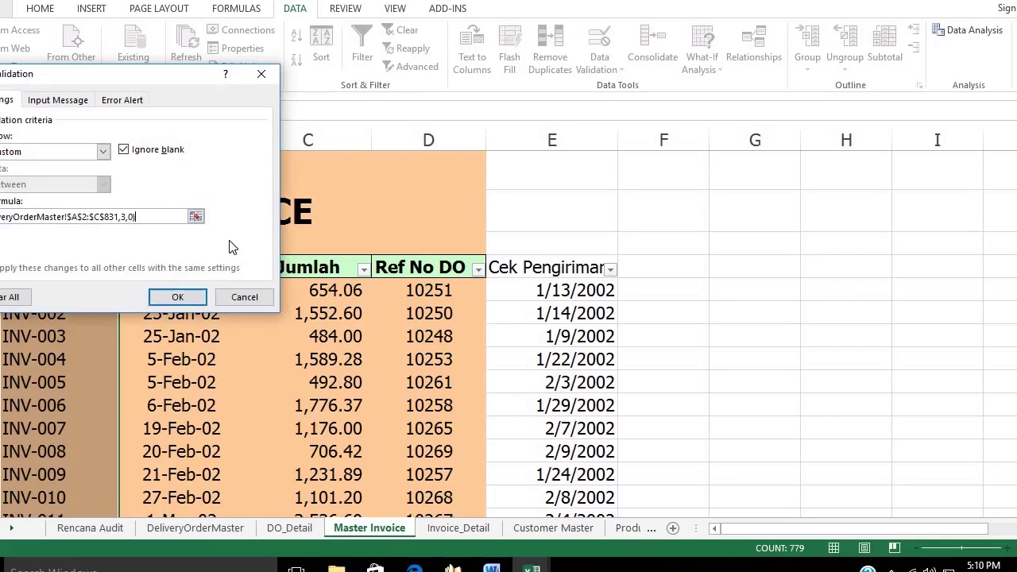
pyautogui.click(178, 295)
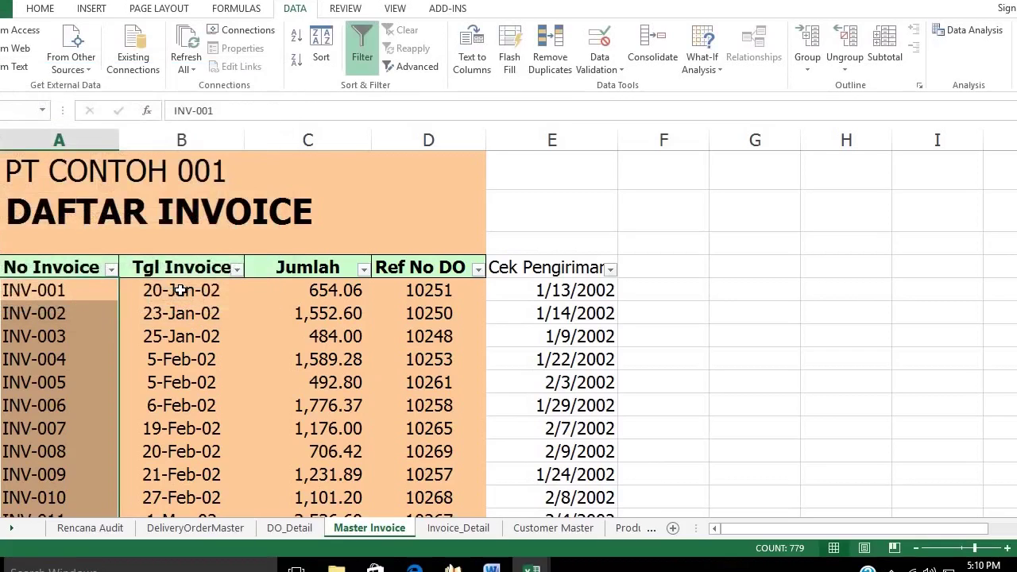
# - Circle the invalid invoice numbers and check the circled entries against the highlighted Ref No DO cells
pyautogui.click(602, 69)
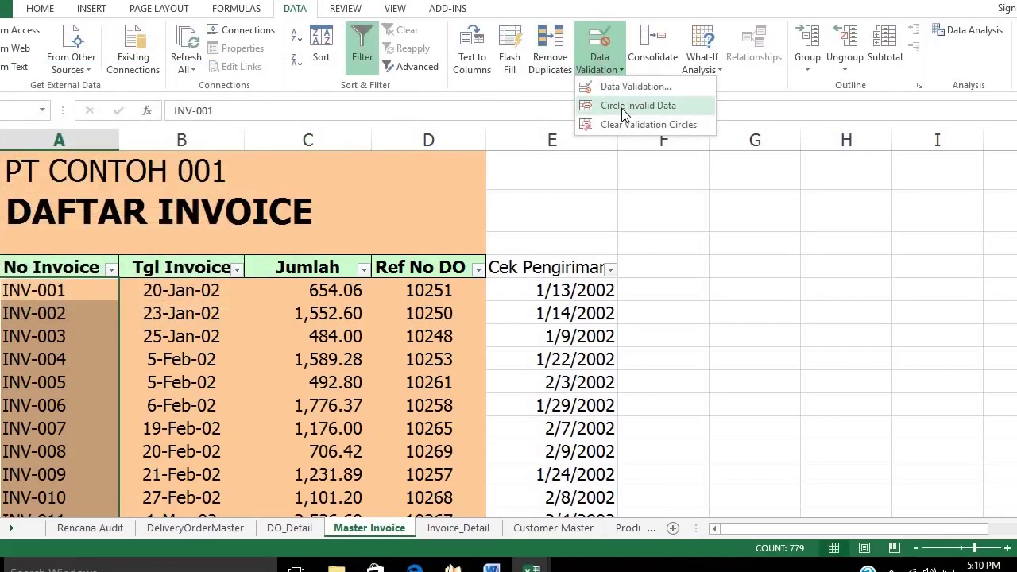
pyautogui.click(624, 113)
pyautogui.scroll(-5, 337, 327)
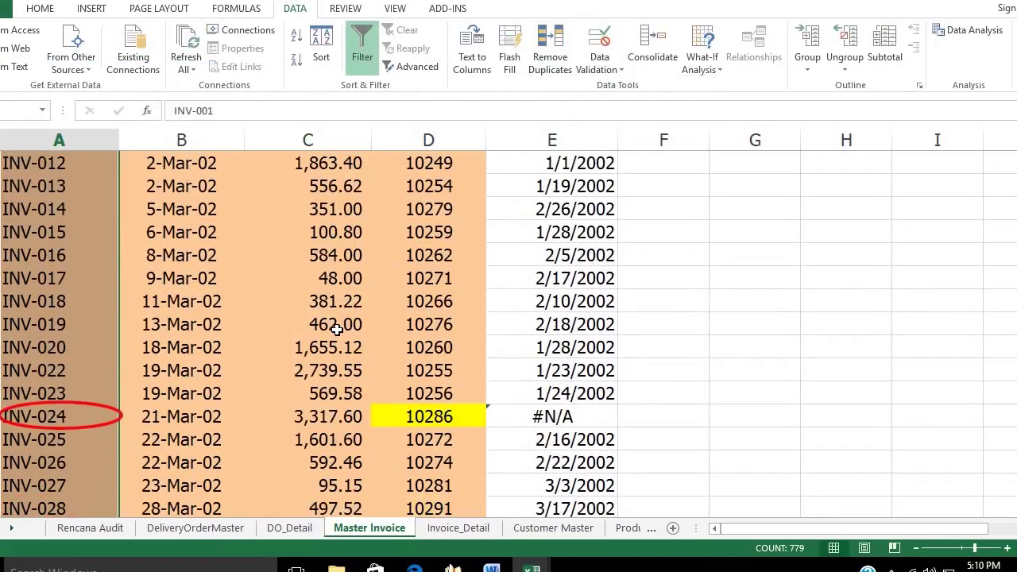
pyautogui.scroll(-1, 337, 327)
pyautogui.click(203, 324)
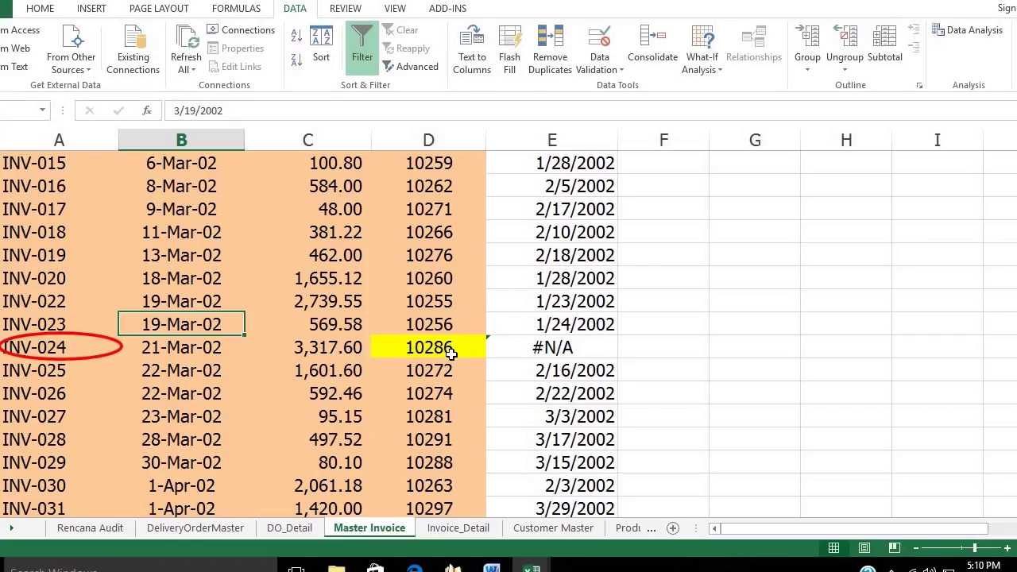
pyautogui.scroll(5, 451, 354)
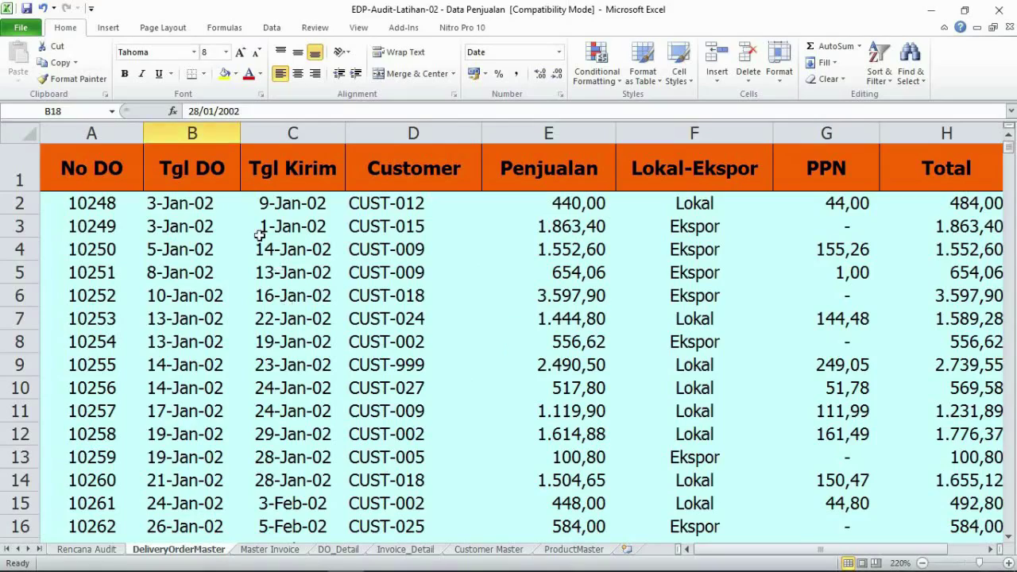
# - Hide columns B through H, Tgl DO to Total, on the DeliveryOrderMaster sheet
pyautogui.click(220, 130)
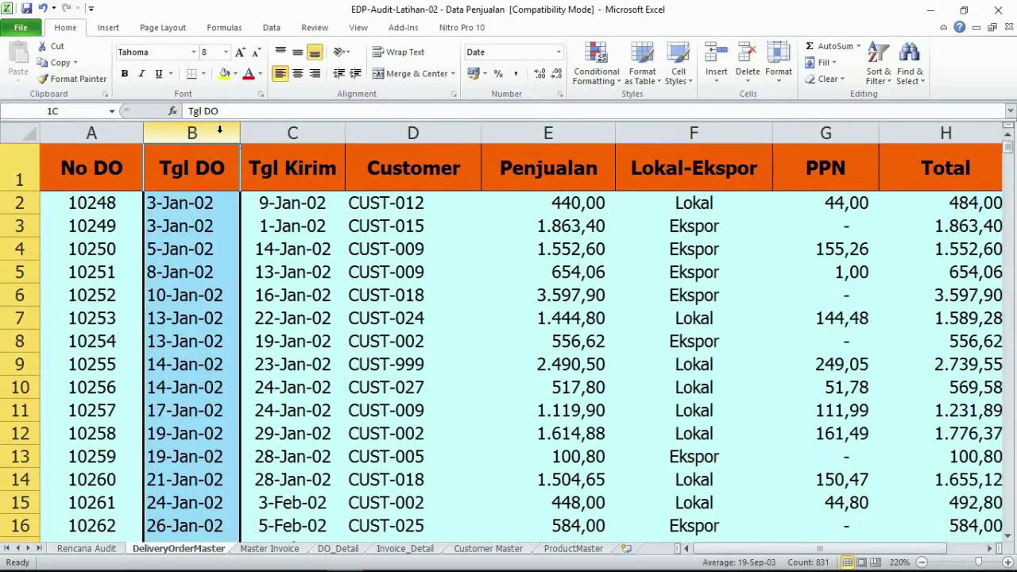
pyautogui.moveTo(220, 130); pyautogui.dragTo(901, 127)
pyautogui.rightClick(901, 127)
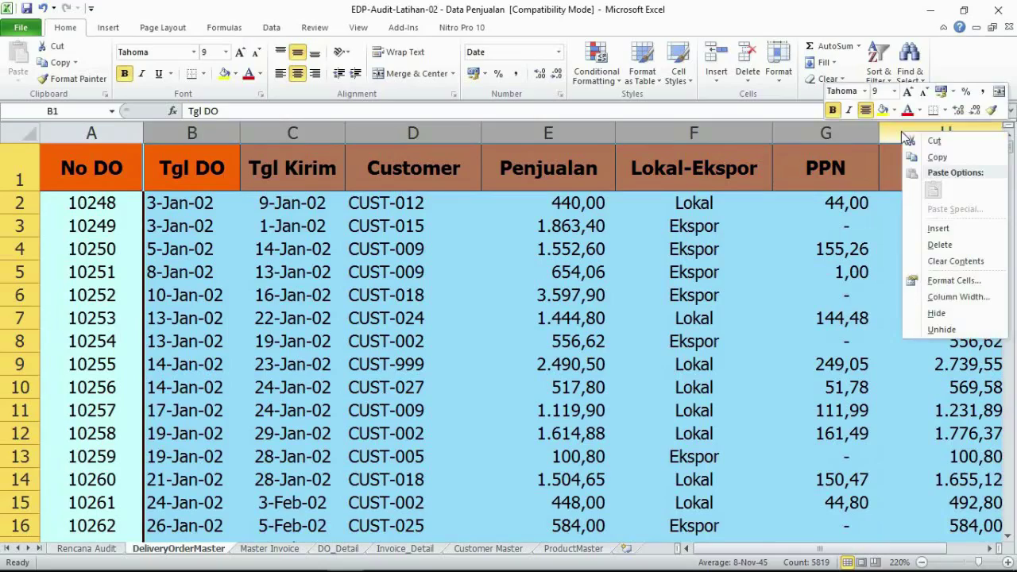
pyautogui.click(936, 312)
# - Add the header CEK DO in cell I1 beside the No DO column
pyautogui.click(193, 175)
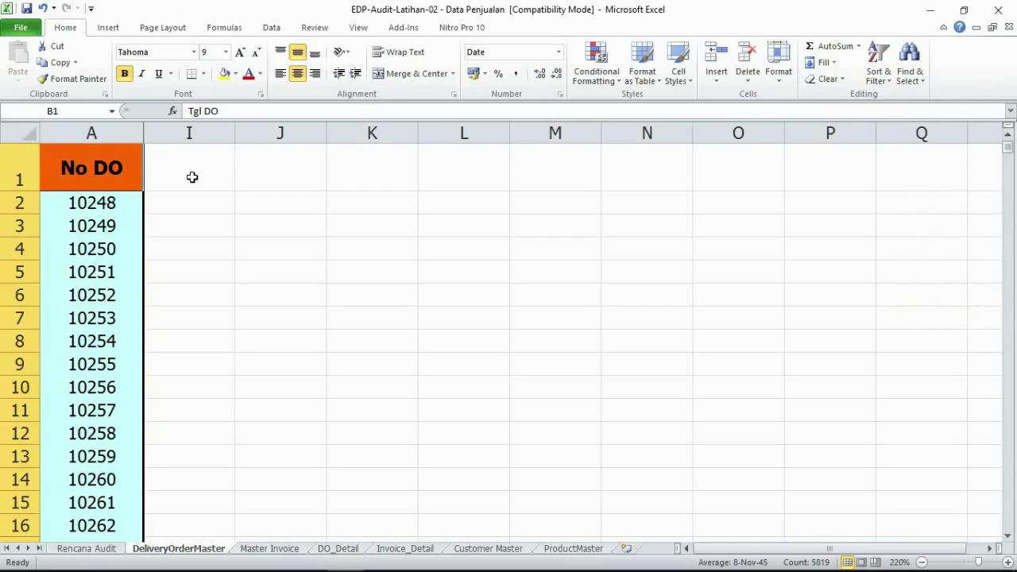
pyautogui.click(192, 177)
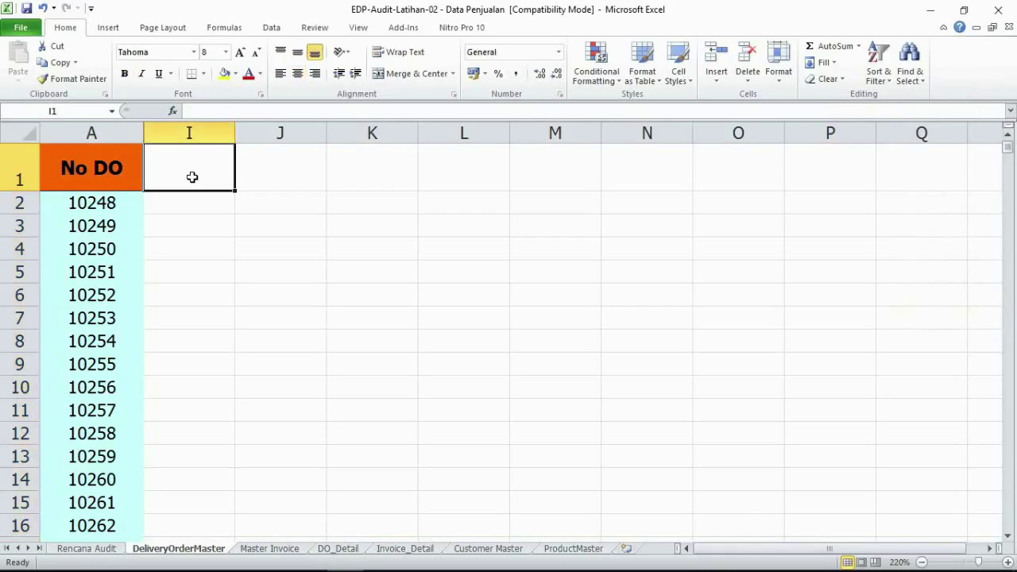
pyautogui.write('CEK DO')
pyautogui.press('Return')
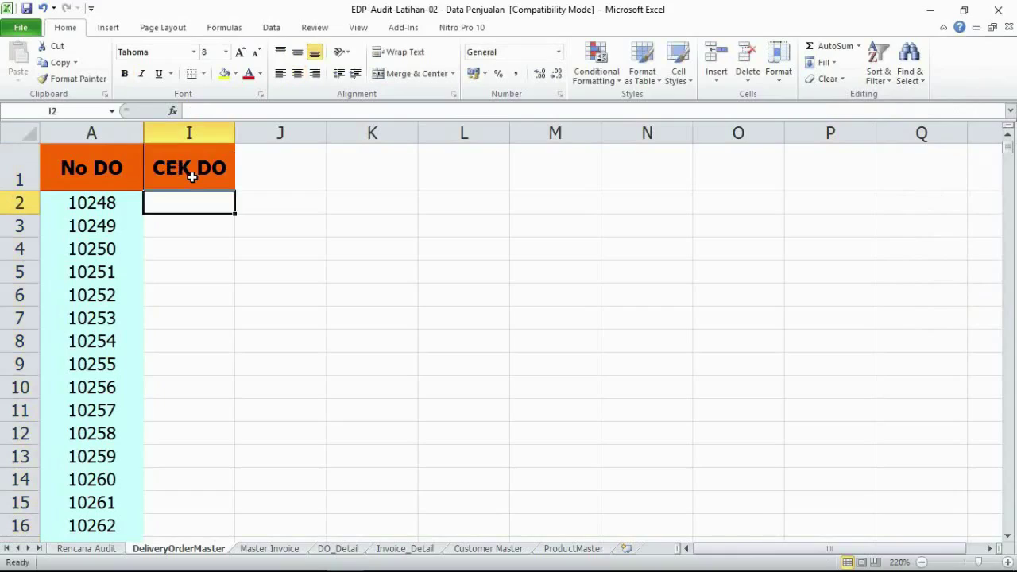
# - In I2, look up A2 in 'Master Invoice'!$D$5:$D$783 with VLOOKUP, column 1, exact match, and fill the formula down the CEK DO column
pyautogui.write('=VLOOK')
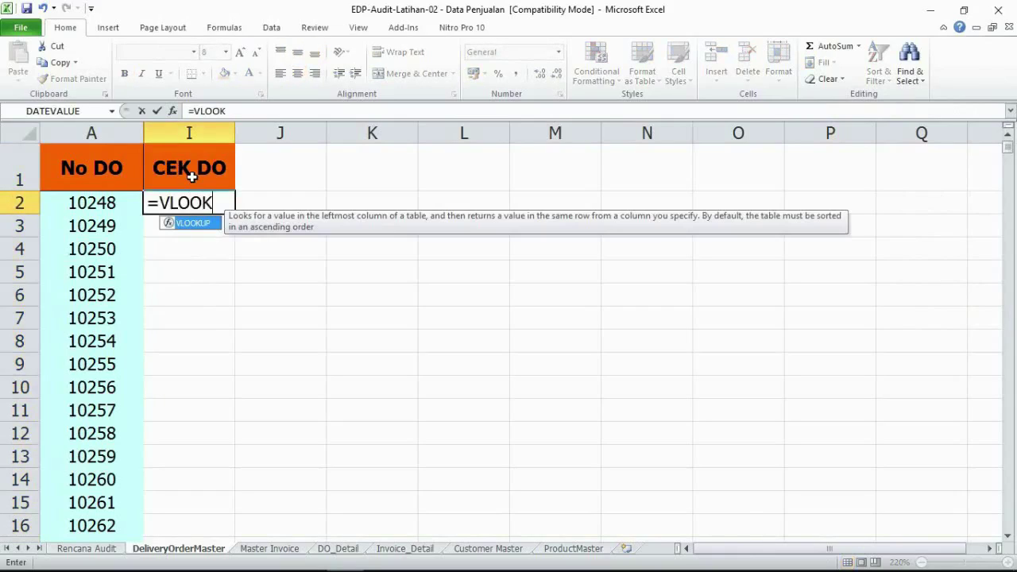
pyautogui.write('UP(')
pyautogui.click(110, 203)
pyautogui.write(';')
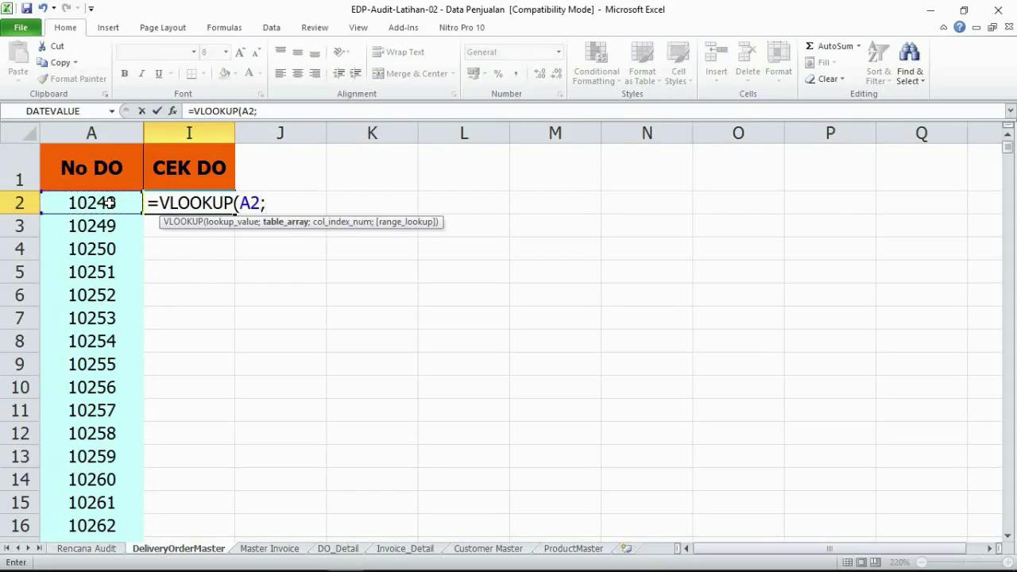
pyautogui.click(287, 548)
pyautogui.click(459, 176)
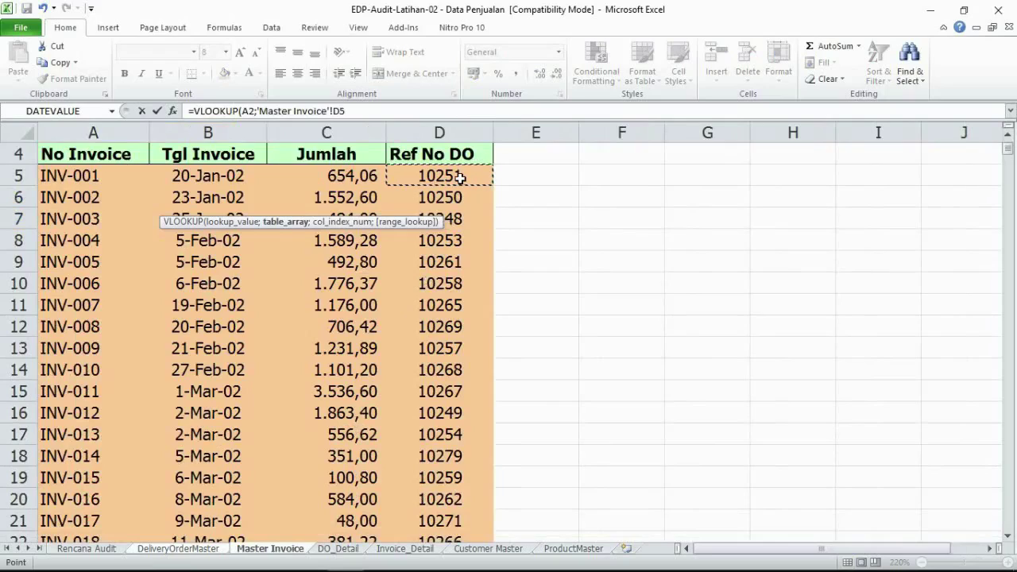
pyautogui.hotkey('ctrl', 'shift', 'Down')
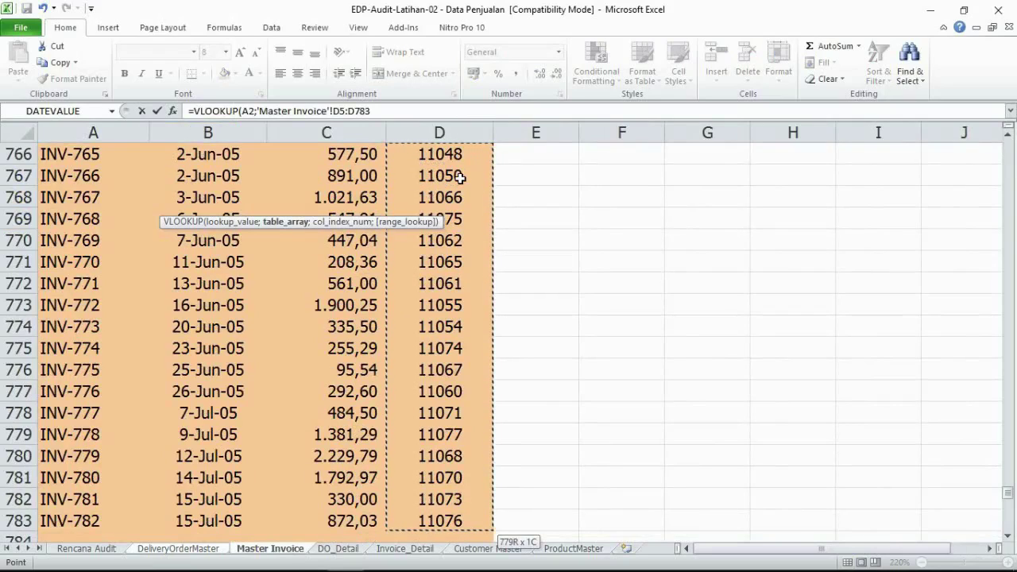
pyautogui.press('F4')
pyautogui.write(';')
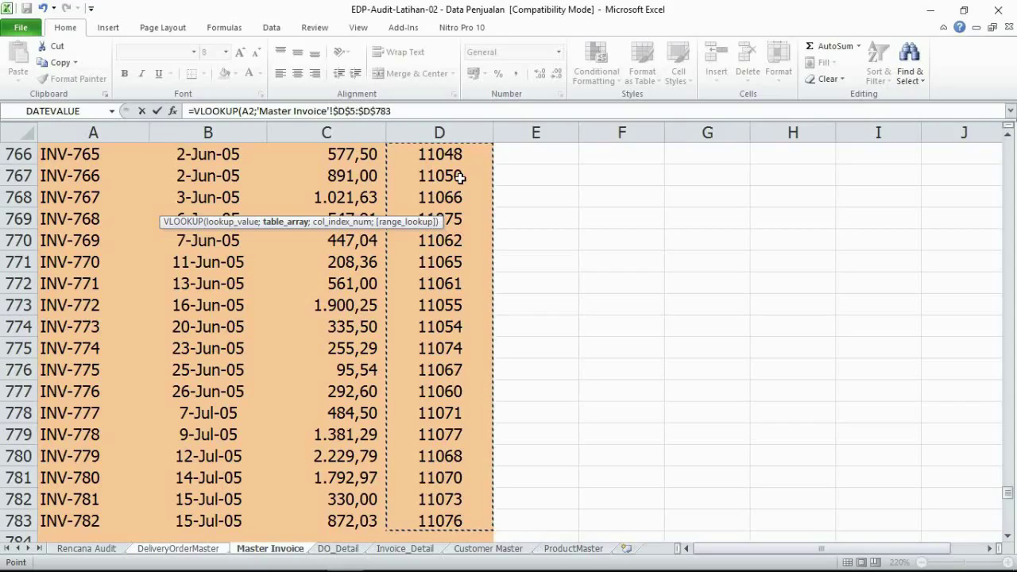
pyautogui.write('1;')
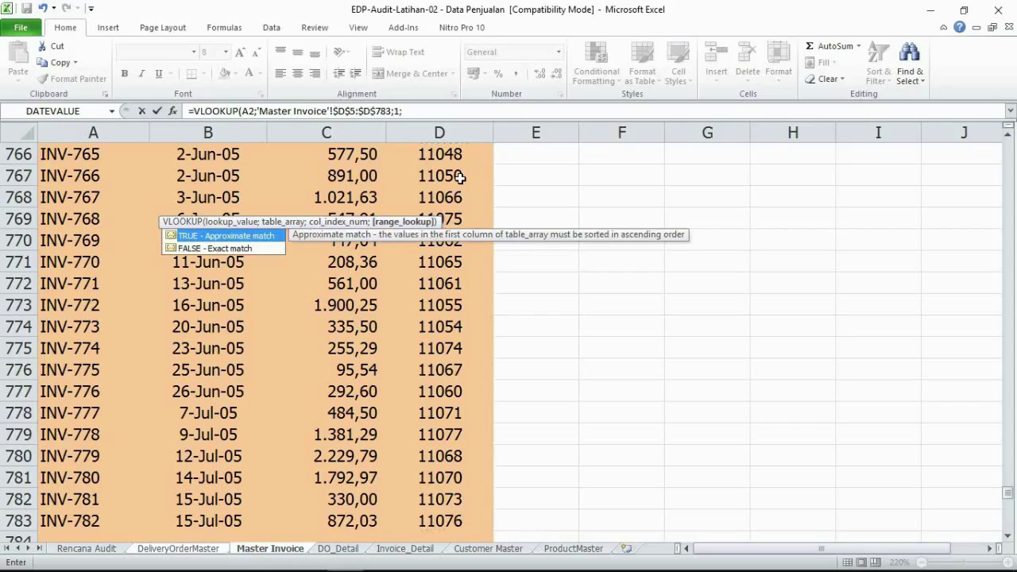
pyautogui.write('FALSE)')
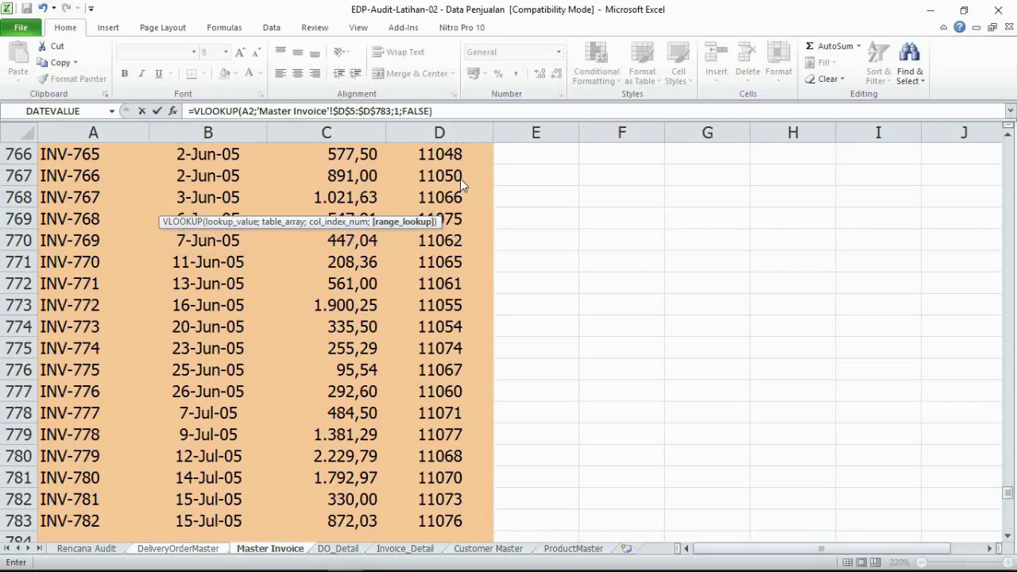
pyautogui.press('Return')
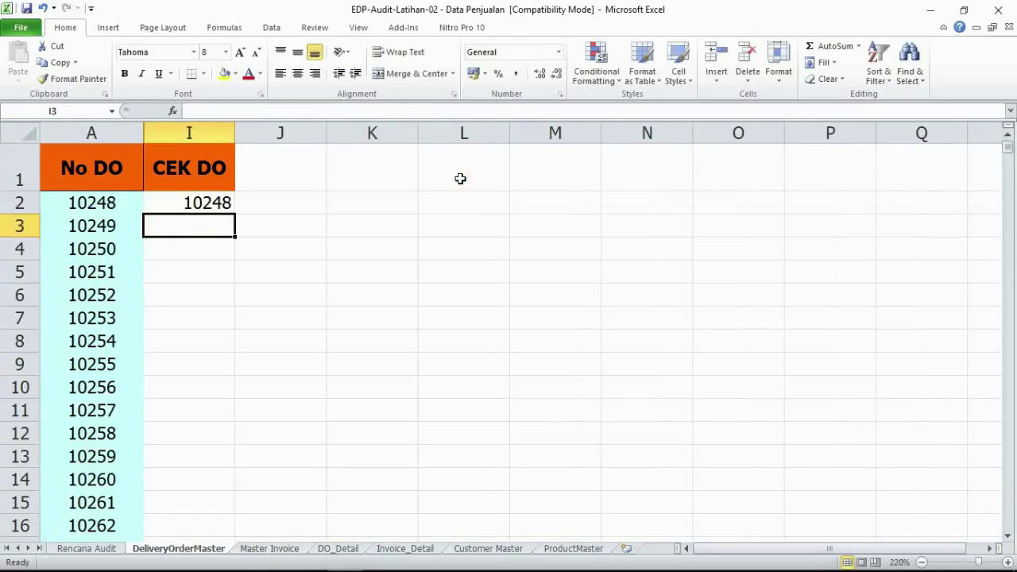
pyautogui.click(224, 203)
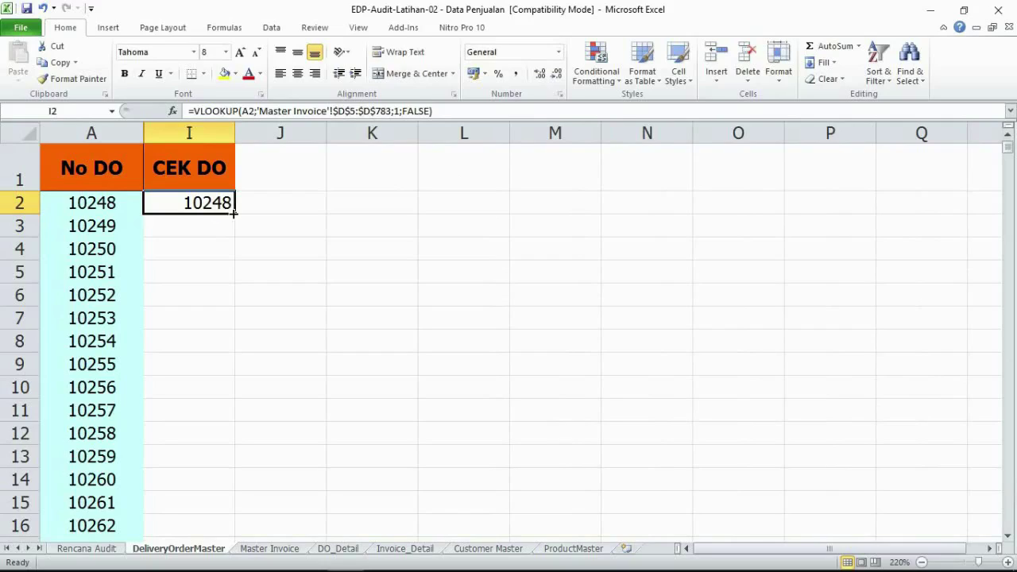
pyautogui.doubleClick(235, 213)
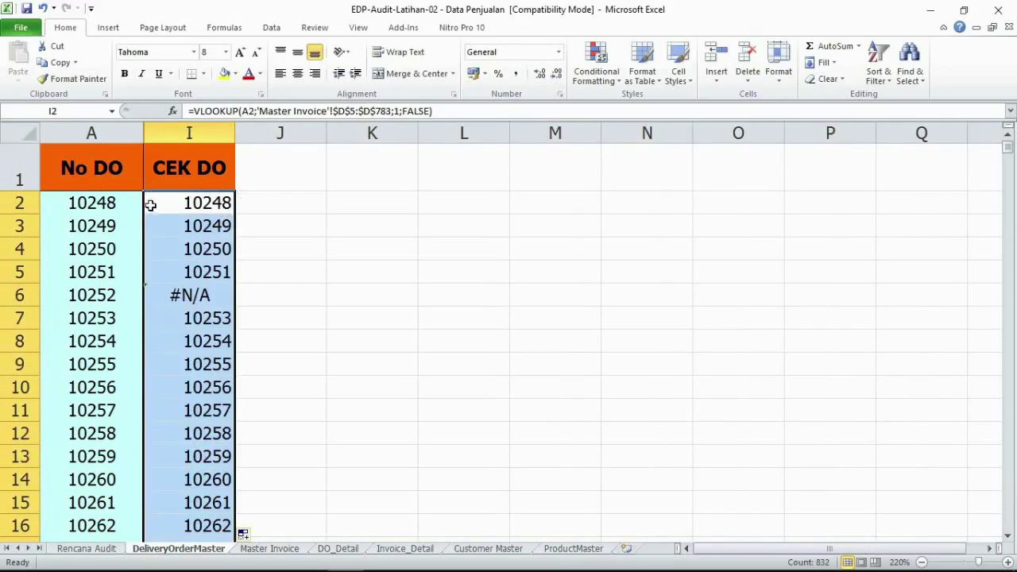
# - Examine the CEK DO results against the No DO values, looking for #N/A entries
pyautogui.click(123, 208)
pyautogui.click(166, 205)
pyautogui.click(183, 295)
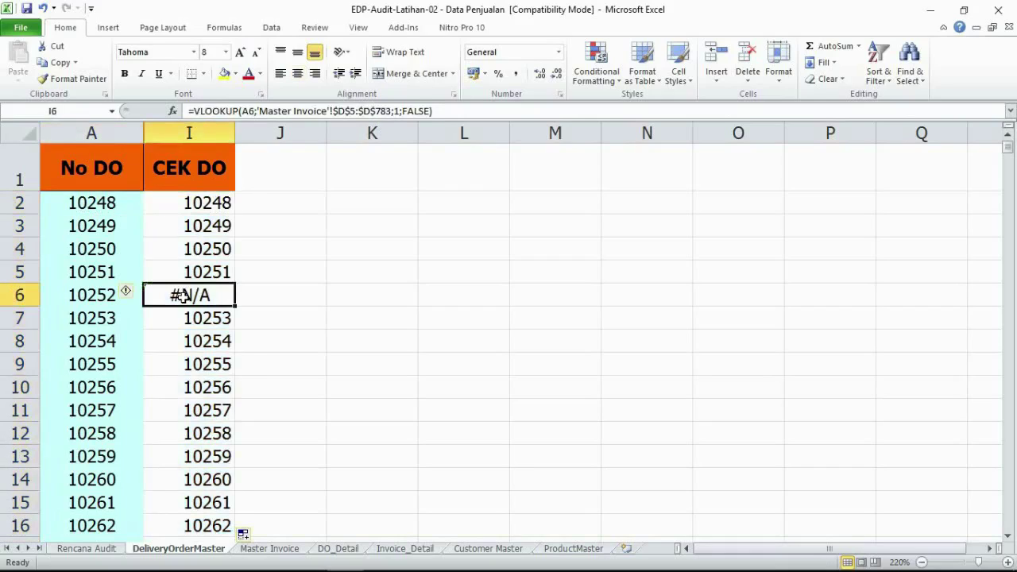
pyautogui.scroll(-4, 182, 294)
pyautogui.click(196, 272)
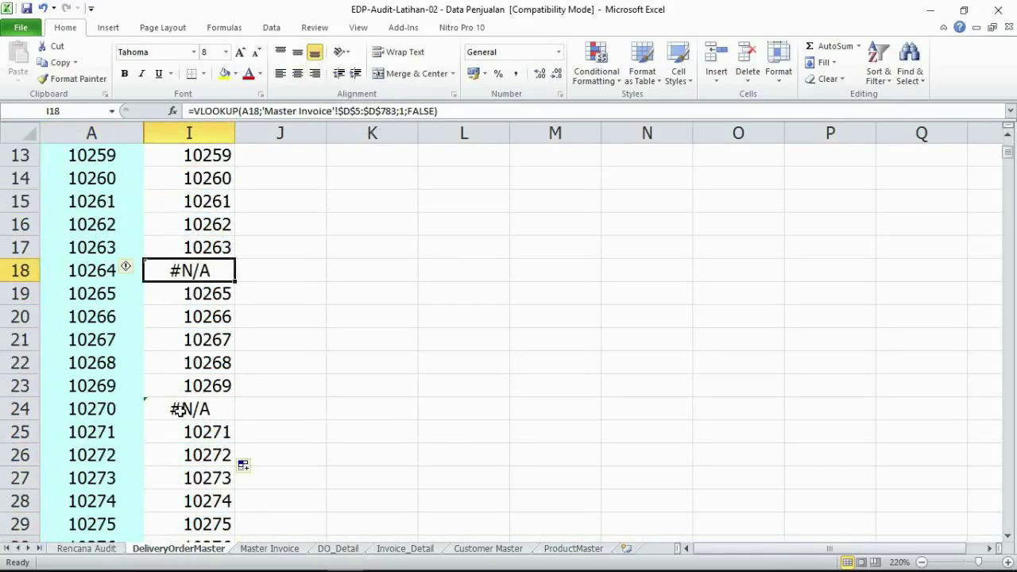
pyautogui.click(178, 410)
pyautogui.scroll(-3, 180, 401)
pyautogui.scroll(7, 180, 401)
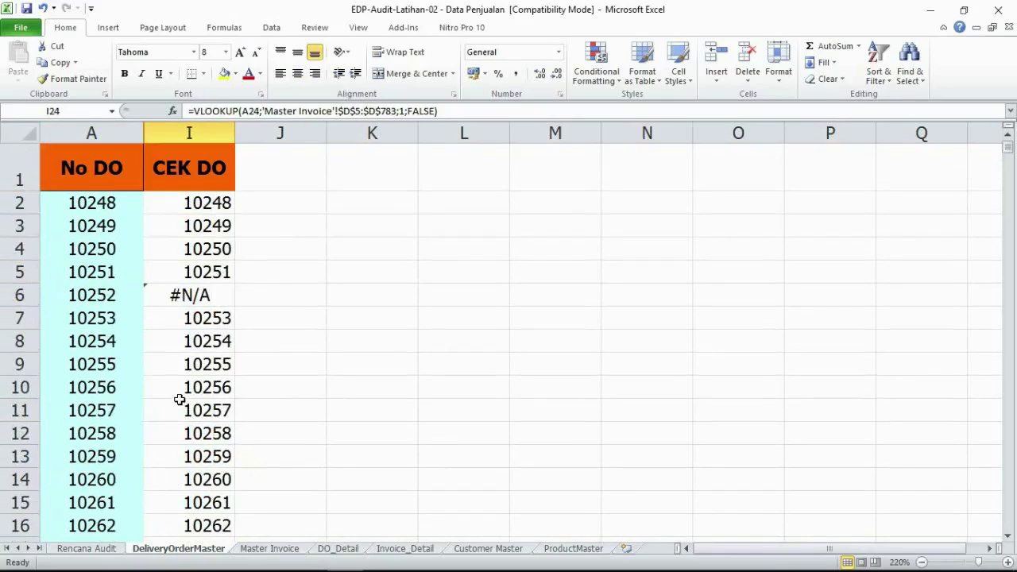
# - Start a formula-based conditional formatting rule for the No DO cells A2:A831
pyautogui.click(124, 204)
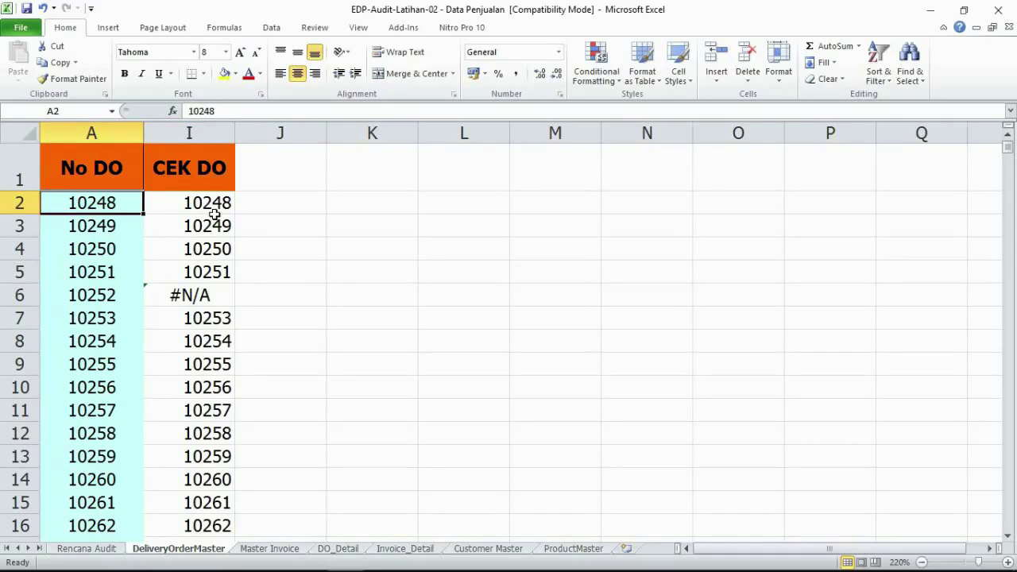
pyautogui.hotkey('ctrl', 'shift', 'Down')
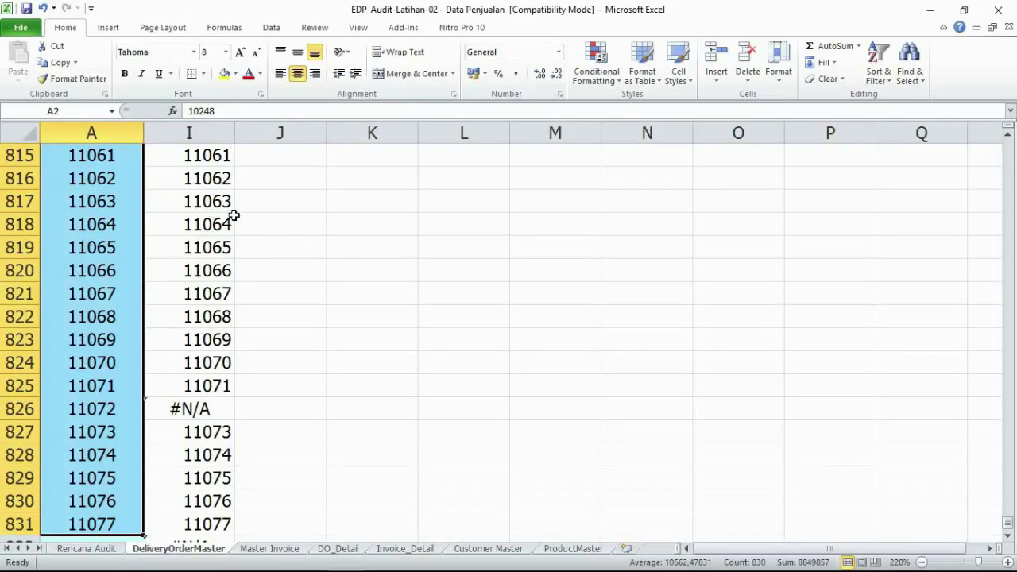
pyautogui.click(596, 74)
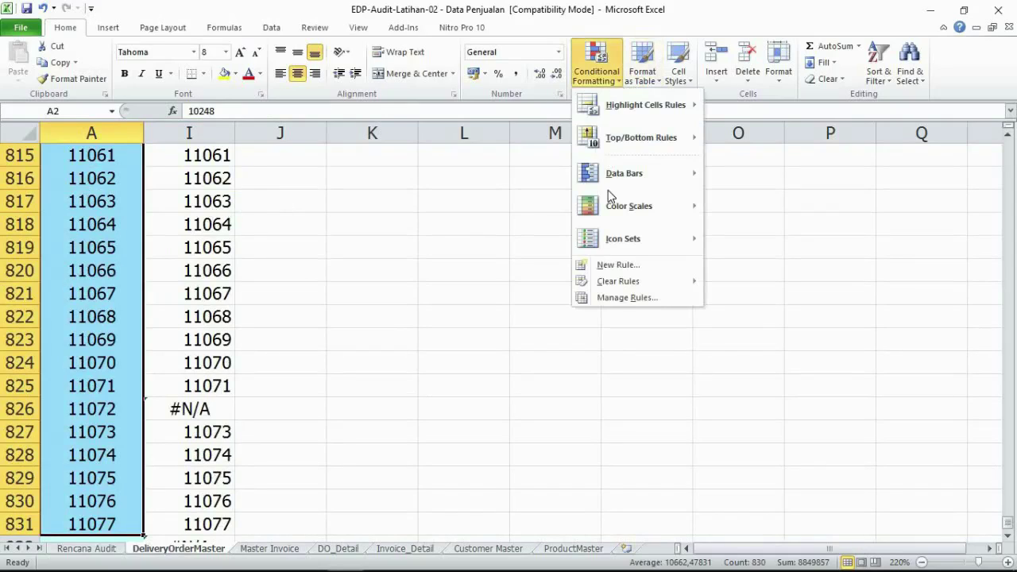
pyautogui.click(611, 267)
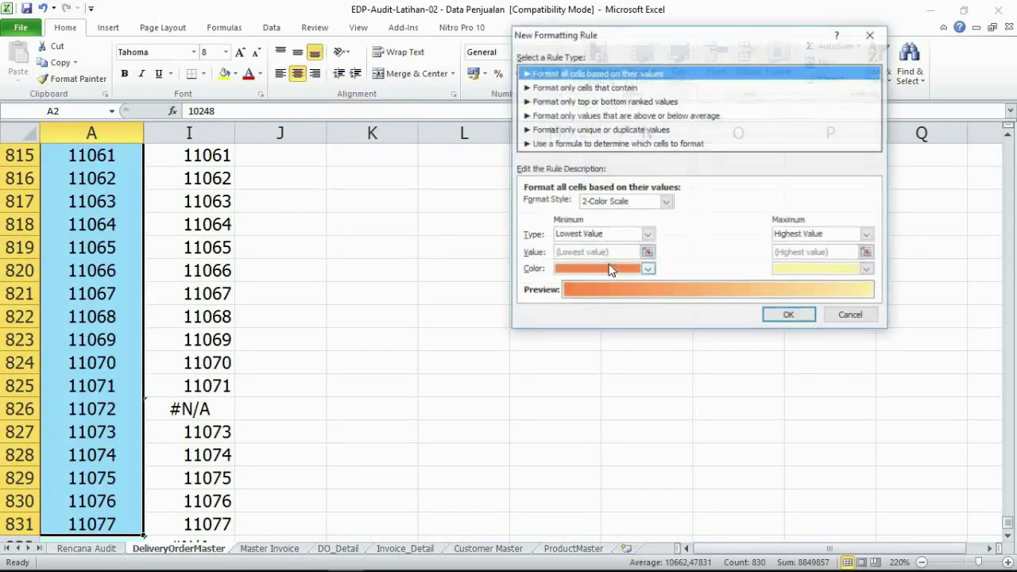
pyautogui.click(617, 145)
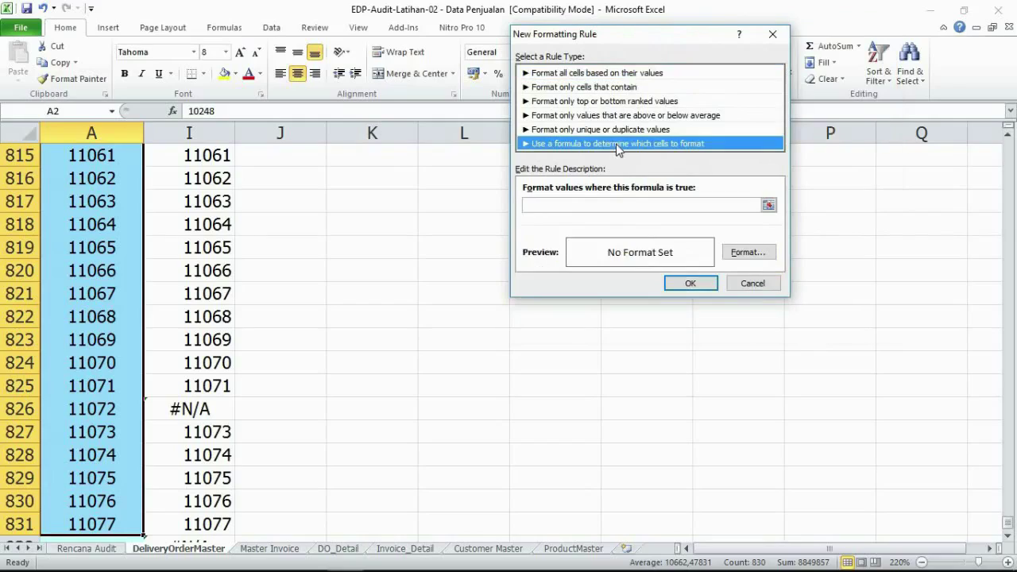
# - Begin the rule formula with COUNTIF, using 'Master Invoice'!$D$5:$D$783 as the range to count in
pyautogui.click(741, 206)
pyautogui.write('=COUNTIF')
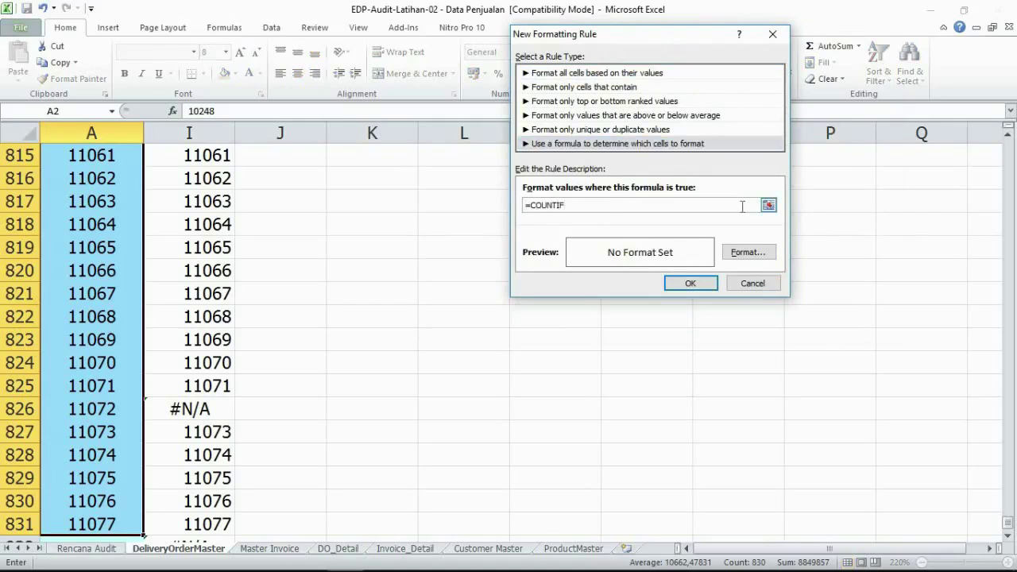
pyautogui.write("('Master Invoice'!")
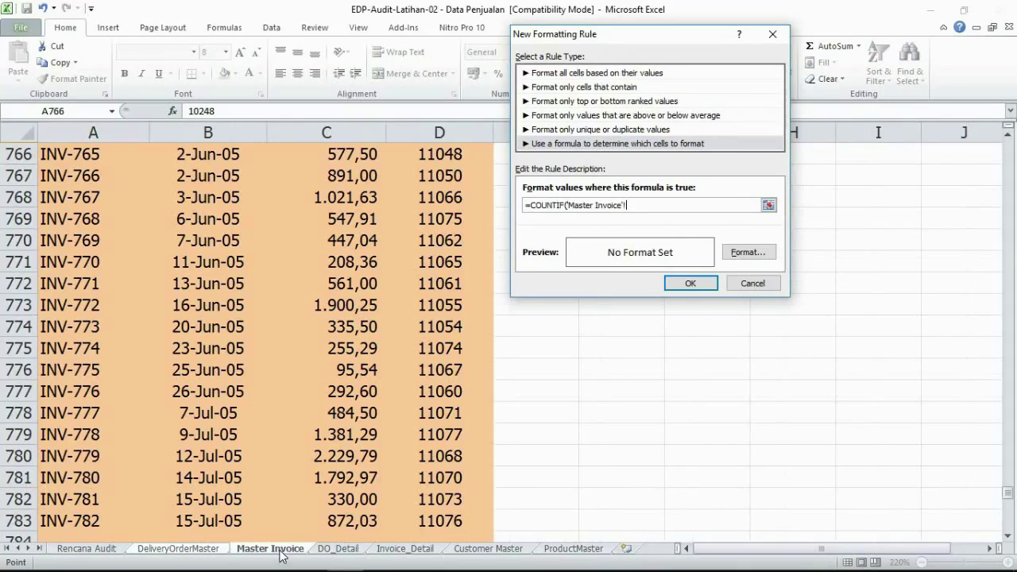
pyautogui.click(280, 552)
pyautogui.click(880, 393)
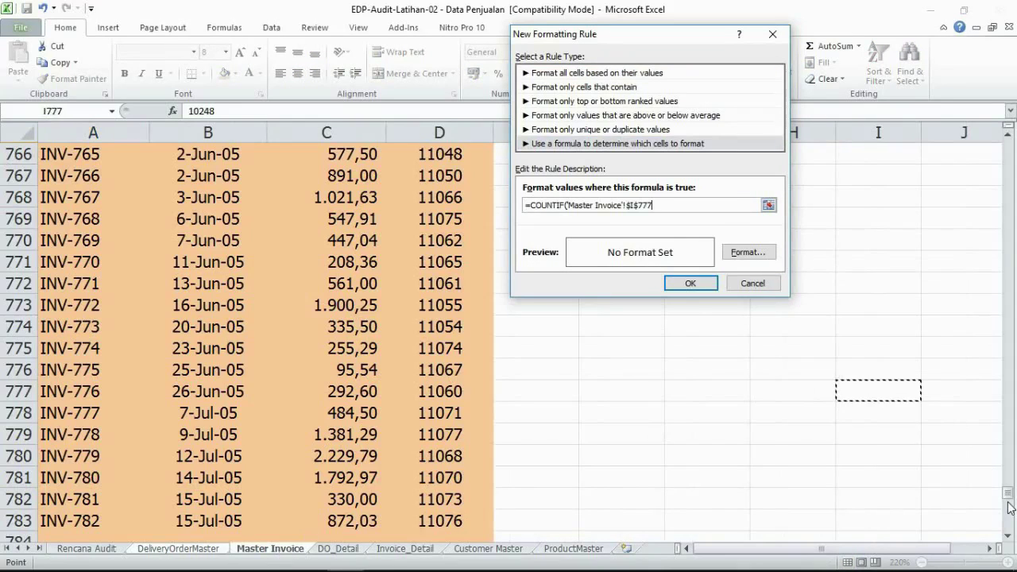
pyautogui.moveTo(1010, 497); pyautogui.dragTo(1012, 139)
pyautogui.click(462, 272)
pyautogui.hotkey('ctrl', 'shift', 'Down')
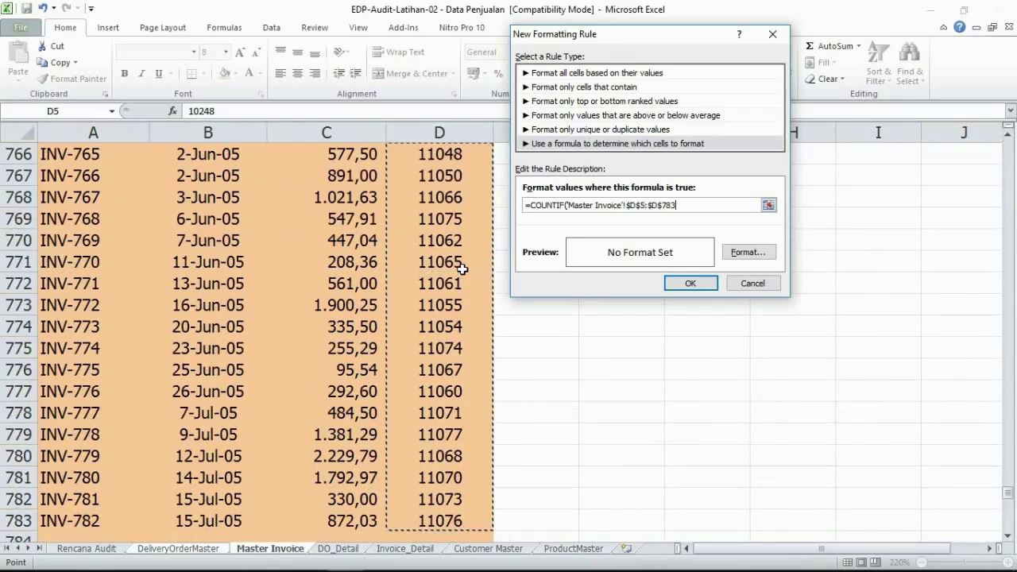
pyautogui.write(';')
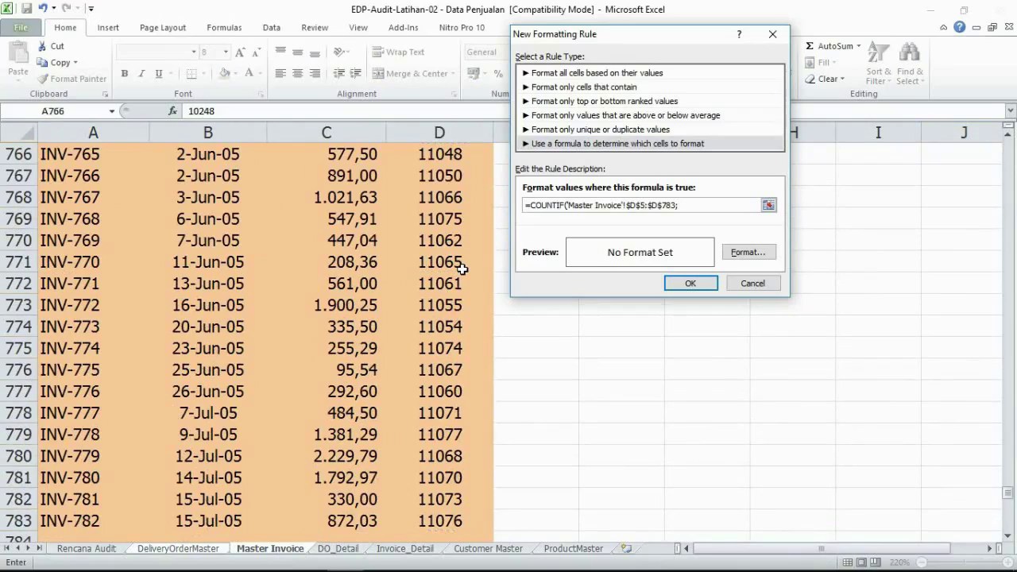
# - Complete the rule formula with the relative reference DeliveryOrderMaster!A2 as the criterion and the condition =0
pyautogui.click(171, 550)
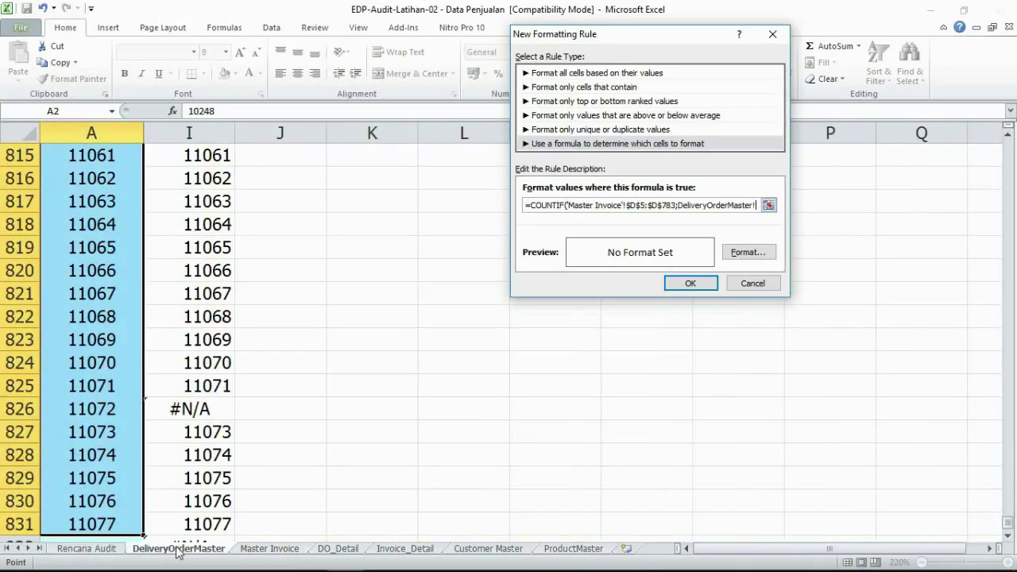
pyautogui.moveTo(1010, 520); pyautogui.dragTo(1007, 148)
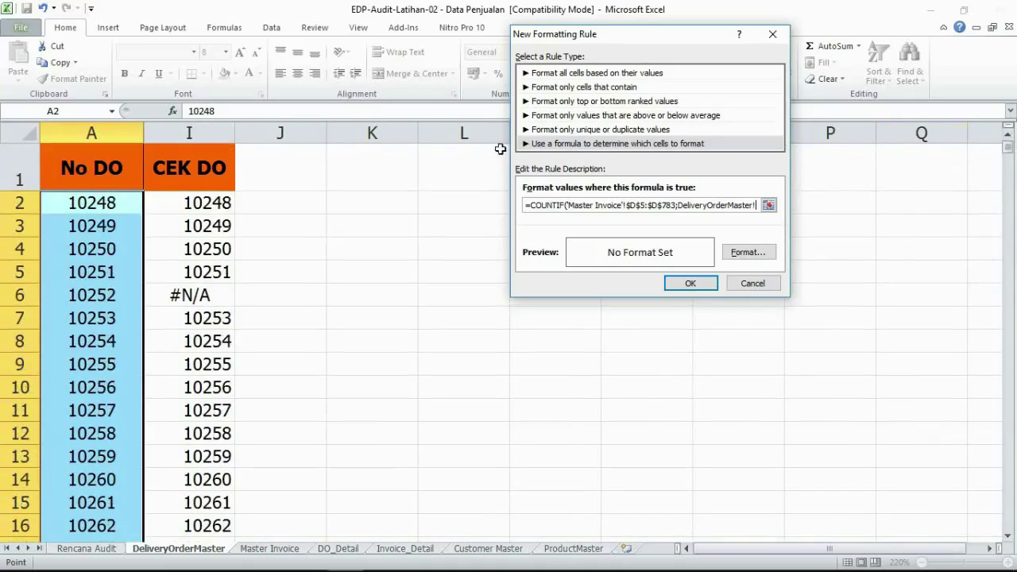
pyautogui.click(89, 203)
pyautogui.press('F4')
pyautogui.press('F4')
pyautogui.press('F4')
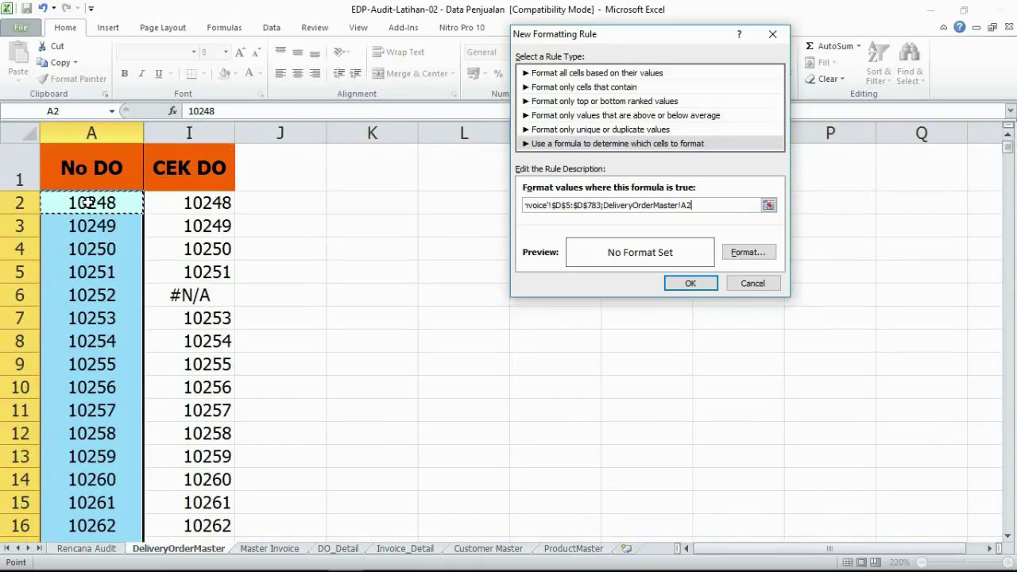
pyautogui.press('F4')
pyautogui.write(')=0')
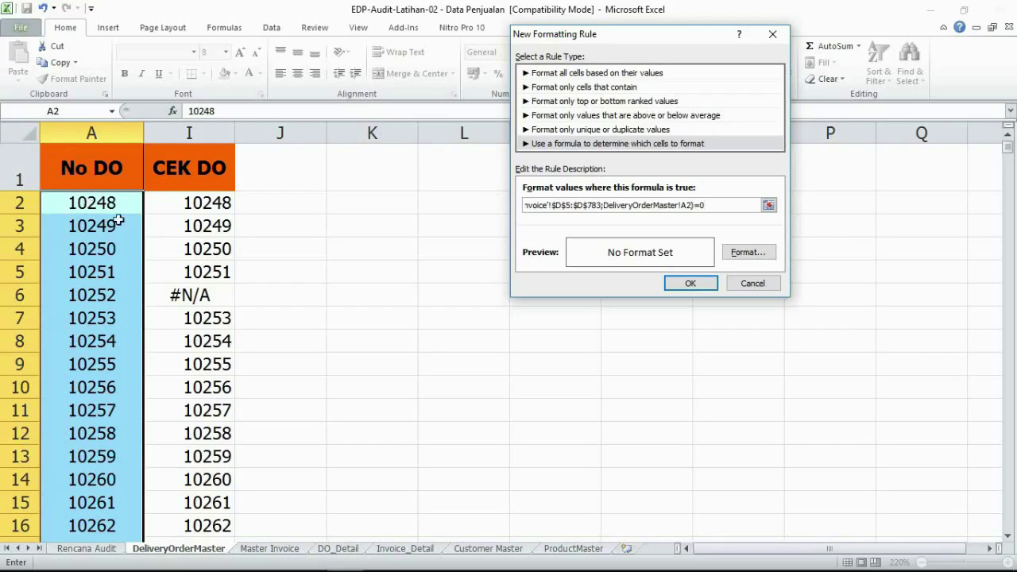
# - Give the rule a yellow fill and apply it to the No DO cells
pyautogui.click(746, 253)
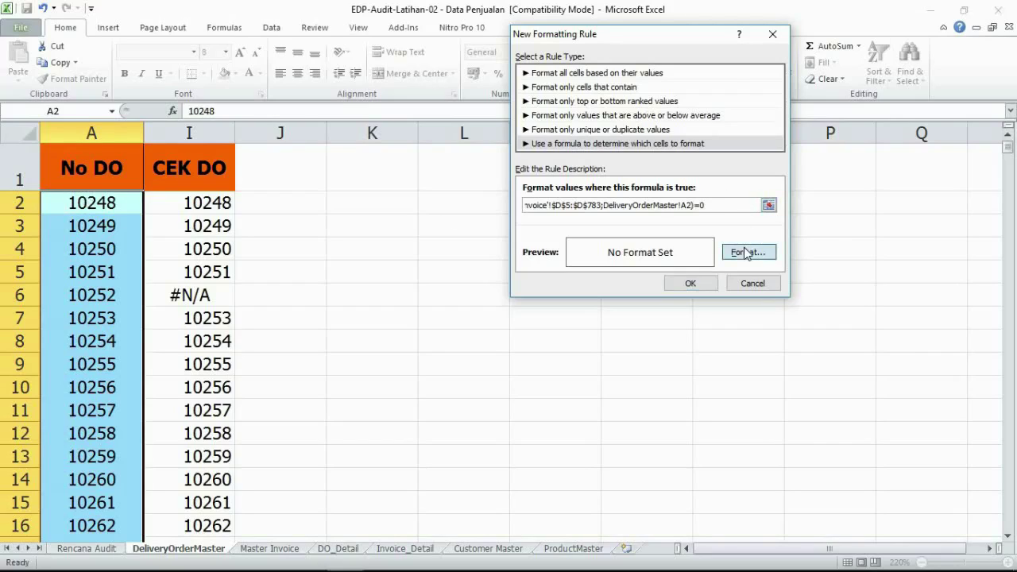
pyautogui.click(656, 35)
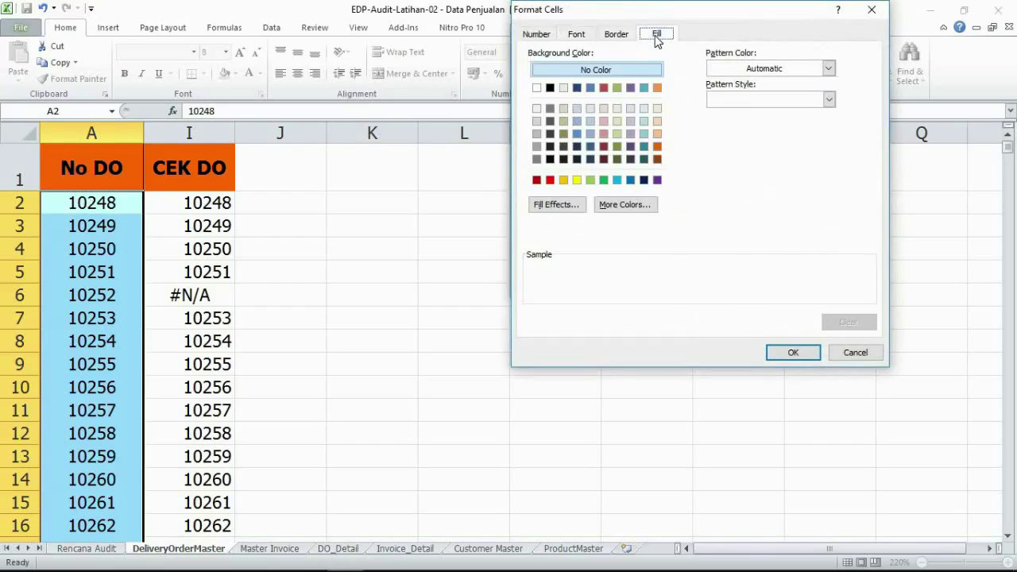
pyautogui.click(577, 180)
pyautogui.click(793, 353)
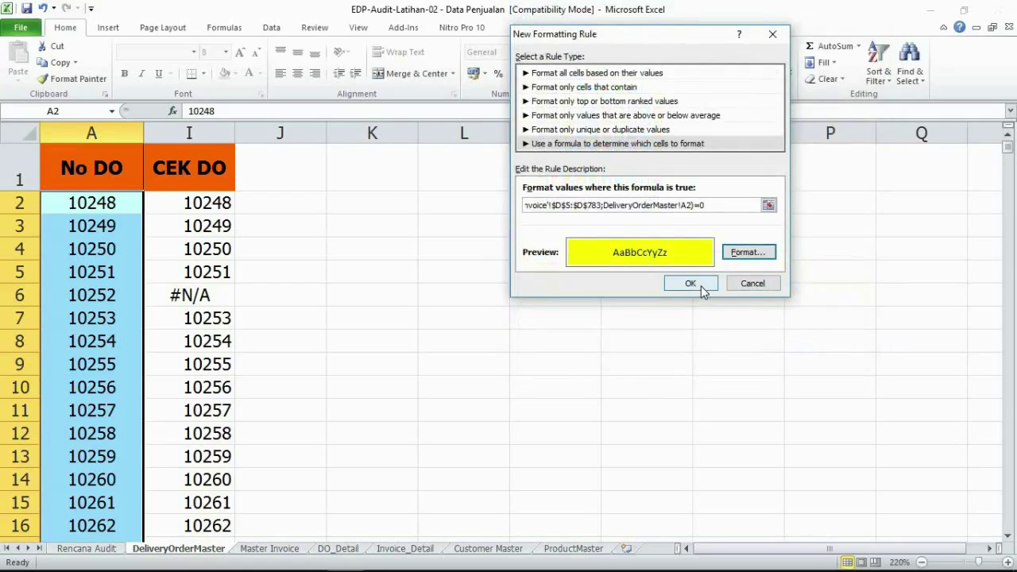
pyautogui.click(691, 284)
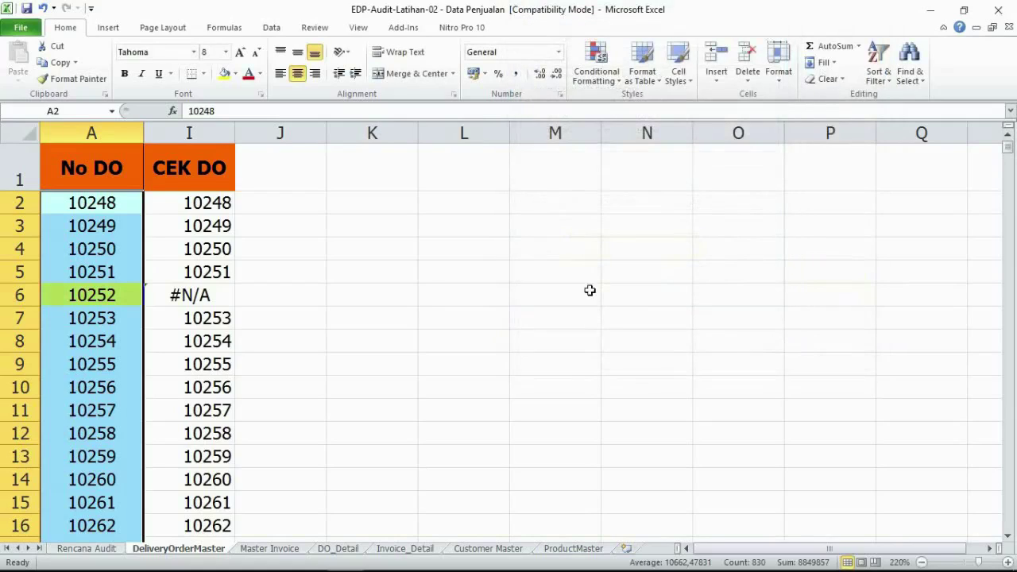
# - Compare the highlighted No DO cells with the #N/A entries in the CEK DO column
pyautogui.click(93, 296)
pyautogui.click(177, 295)
pyautogui.scroll(-3, 134, 318)
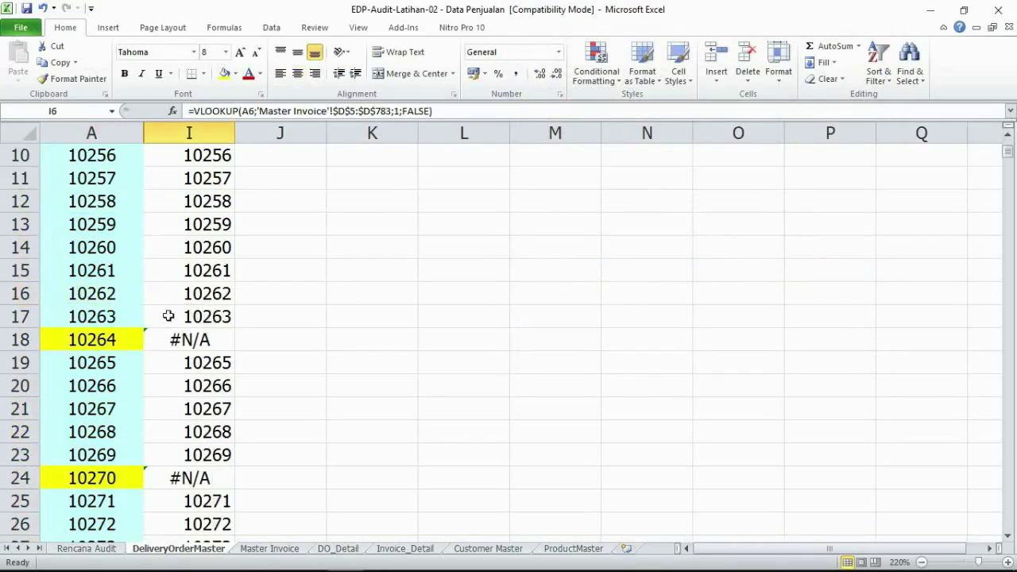
pyautogui.click(135, 340)
pyautogui.click(173, 340)
pyautogui.scroll(-2, 174, 340)
pyautogui.click(111, 337)
pyautogui.click(173, 349)
pyautogui.scroll(5, 174, 350)
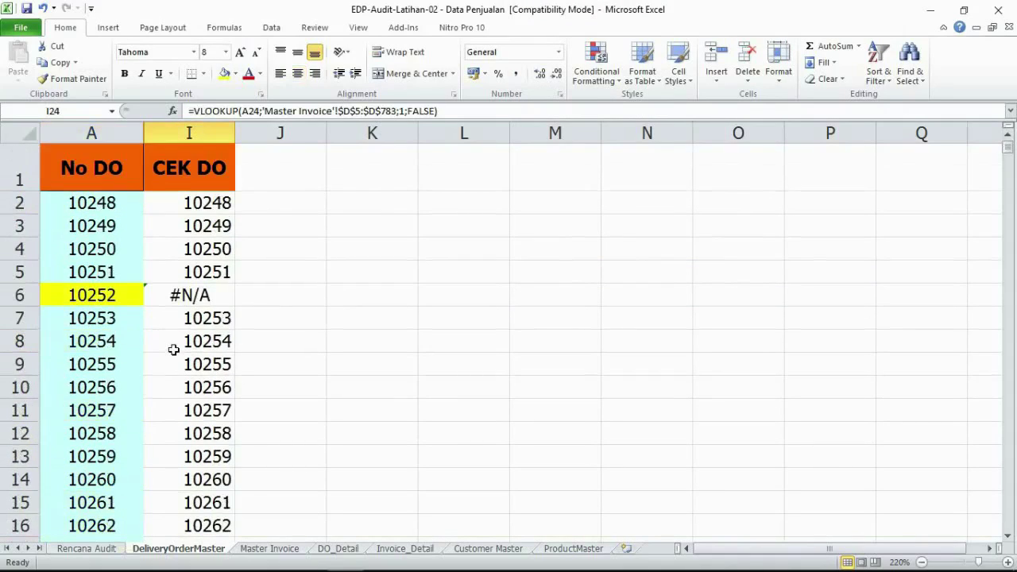
# - Start a data validation rule for the No DO values from A2 to the last order, allowing only entries from a list
pyautogui.click(104, 203)
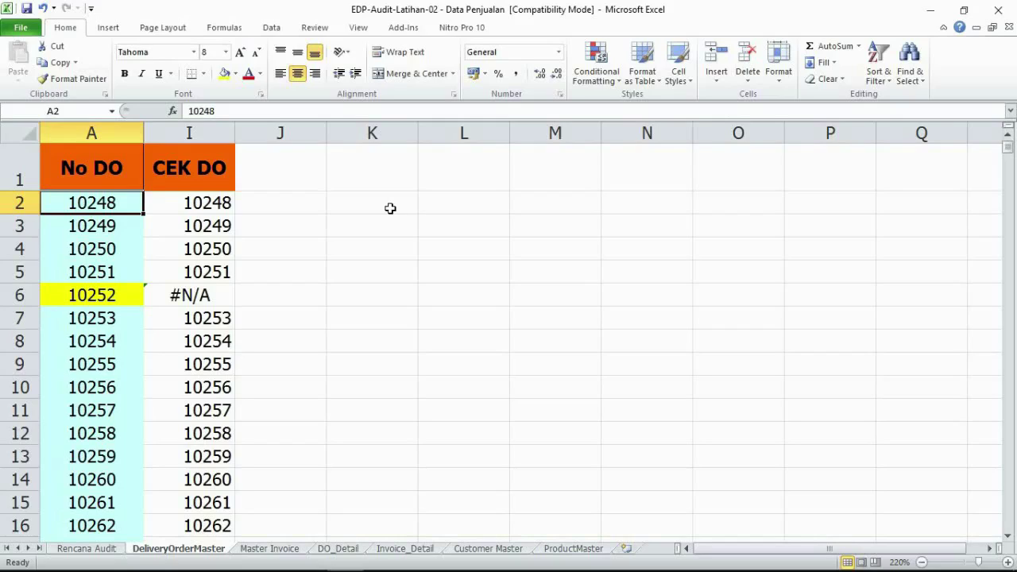
pyautogui.hotkey('ctrl', 'shift', 'Down')
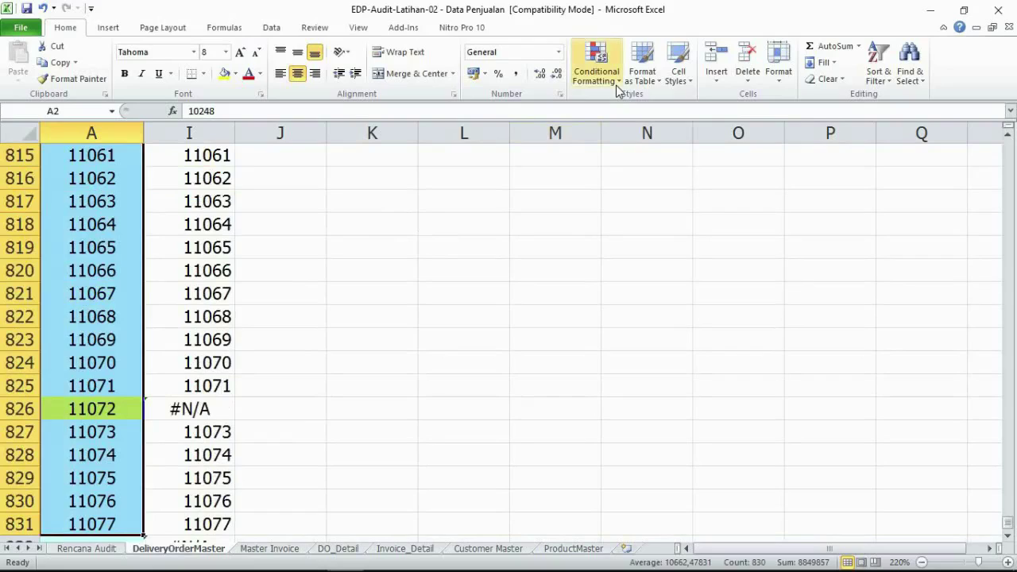
pyautogui.click(271, 27)
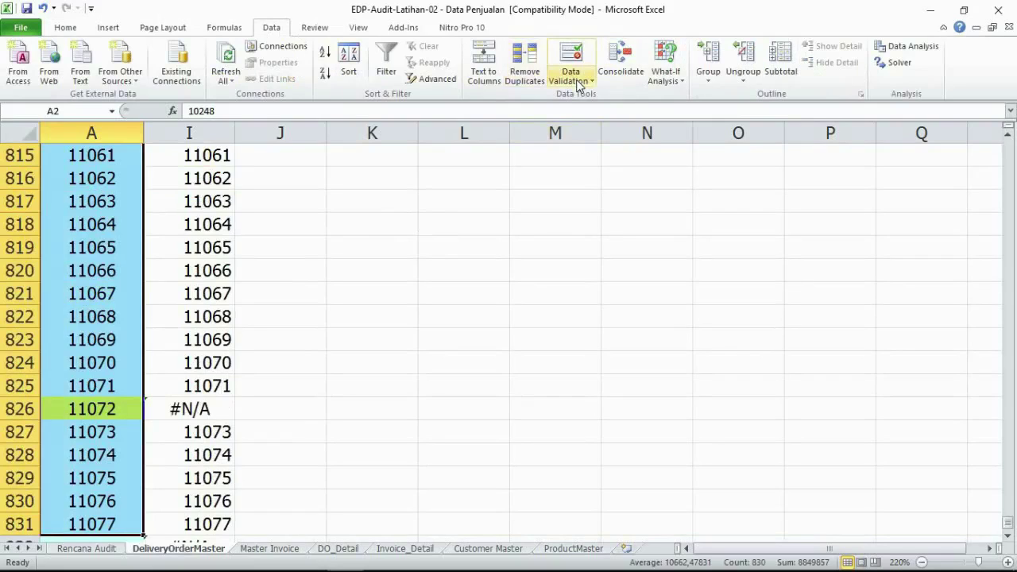
pyautogui.click(569, 80)
pyautogui.click(583, 99)
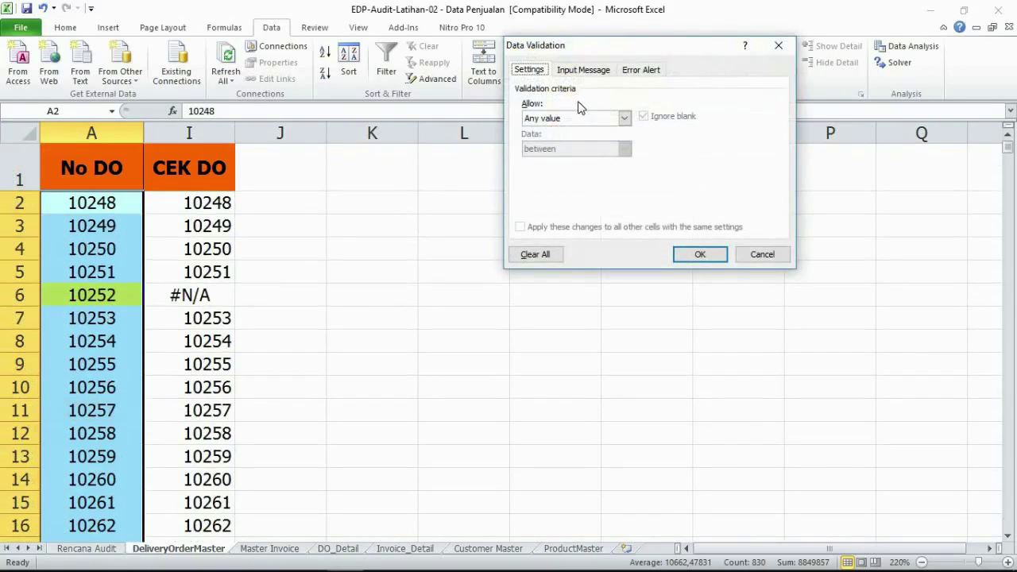
pyautogui.click(624, 118)
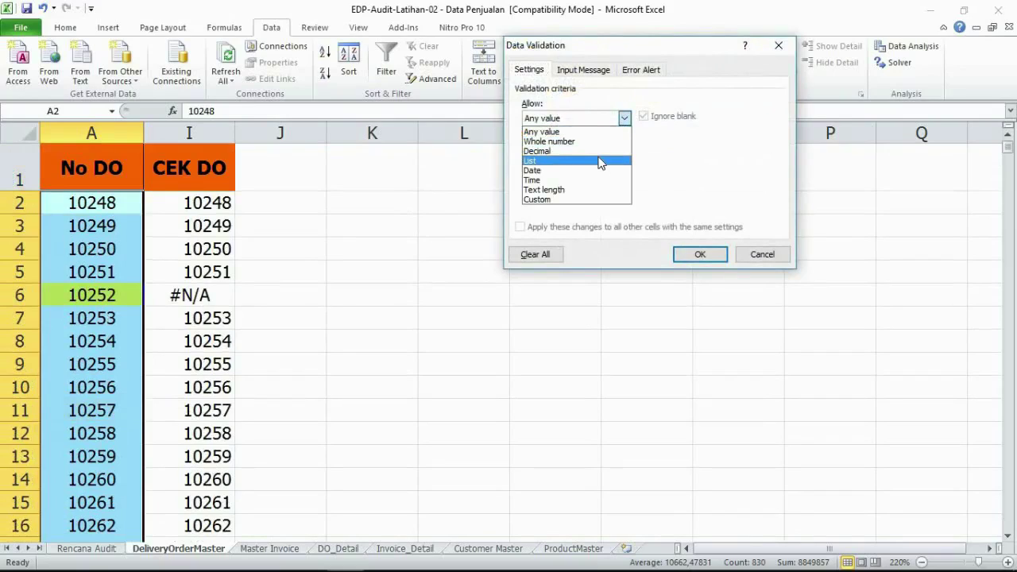
pyautogui.click(598, 161)
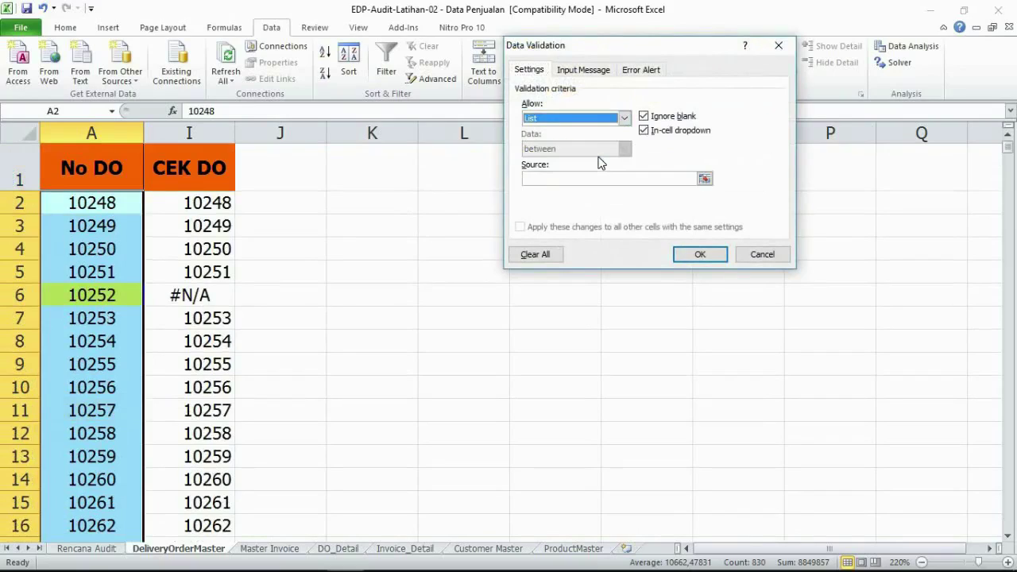
# - Use 'Master Invoice'!$D$5:$D$783 as the list source and apply the validation rule to the No DO cells
pyautogui.click(705, 178)
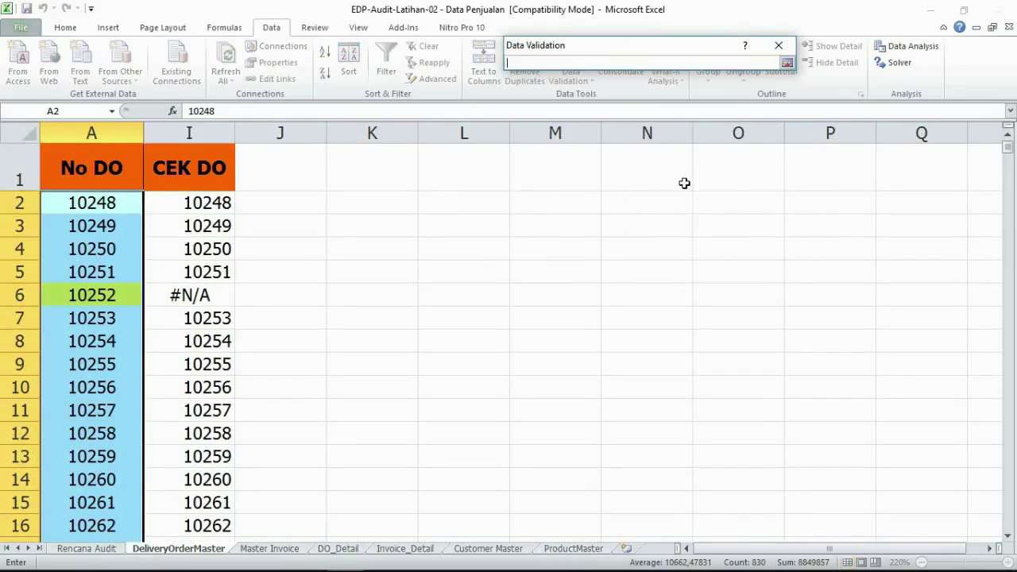
pyautogui.click(281, 551)
pyautogui.moveTo(1008, 499); pyautogui.dragTo(1007, 151)
pyautogui.click(462, 275)
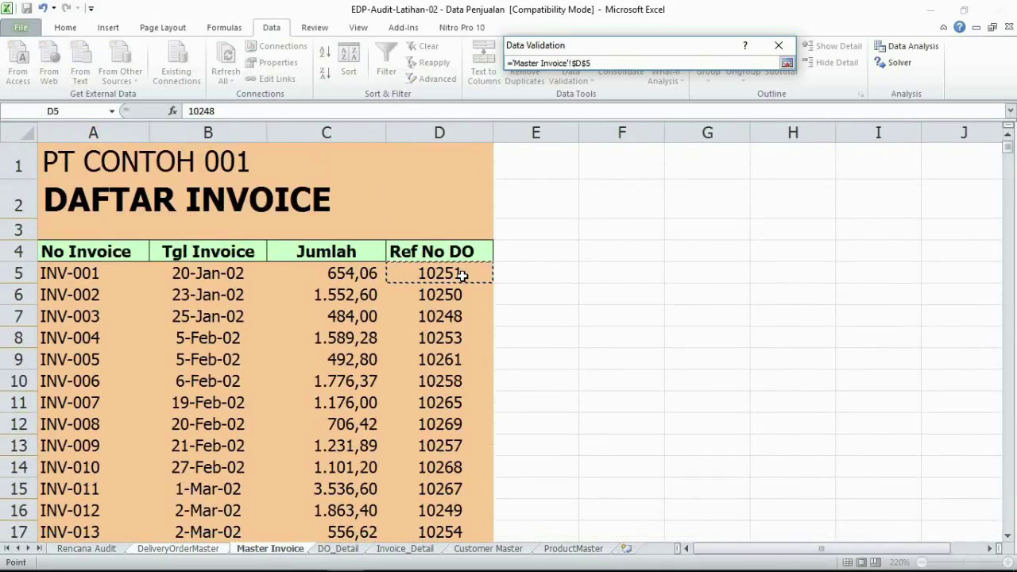
pyautogui.hotkey('ctrl', 'shift', 'Down')
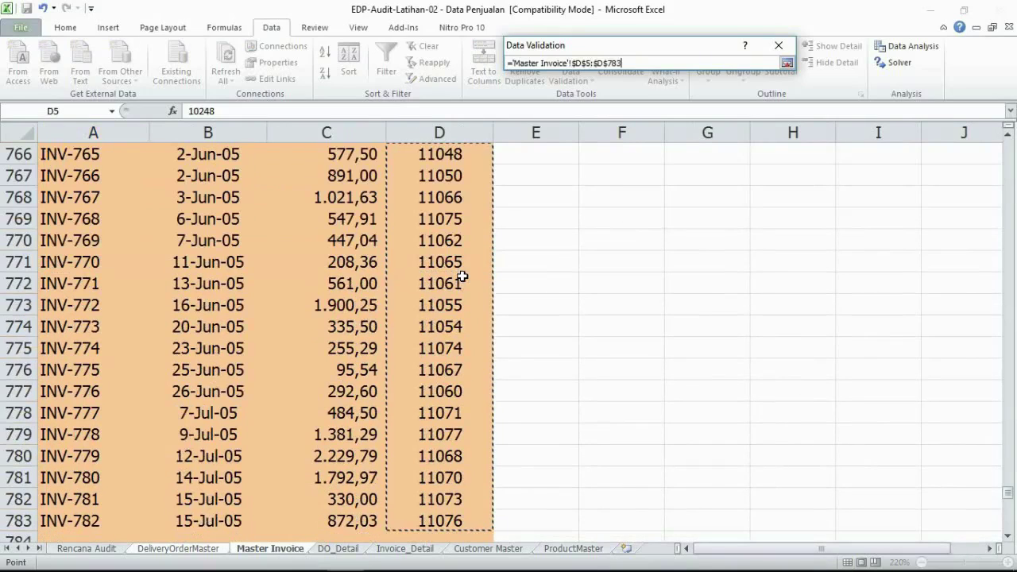
pyautogui.click(787, 63)
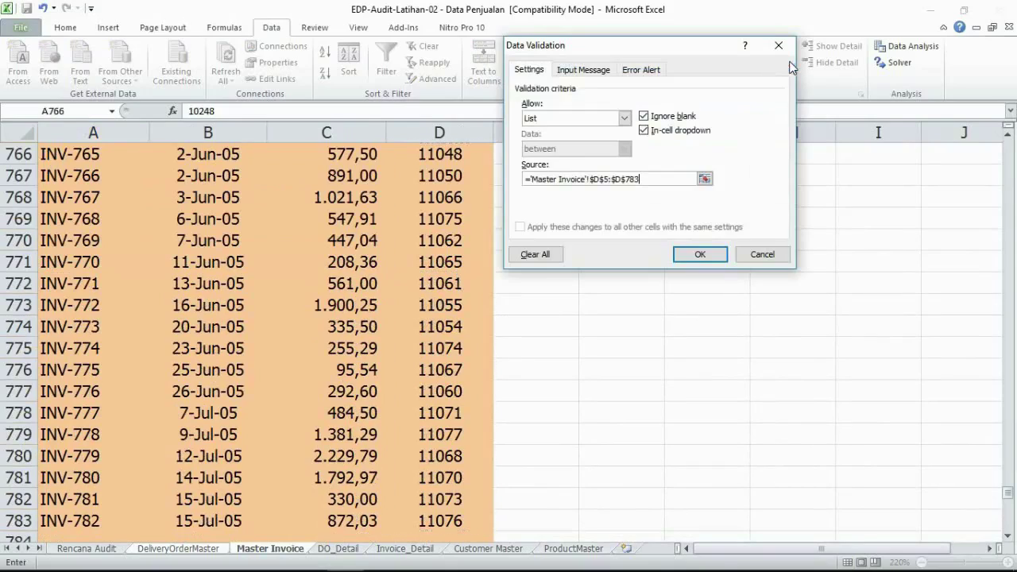
pyautogui.click(702, 255)
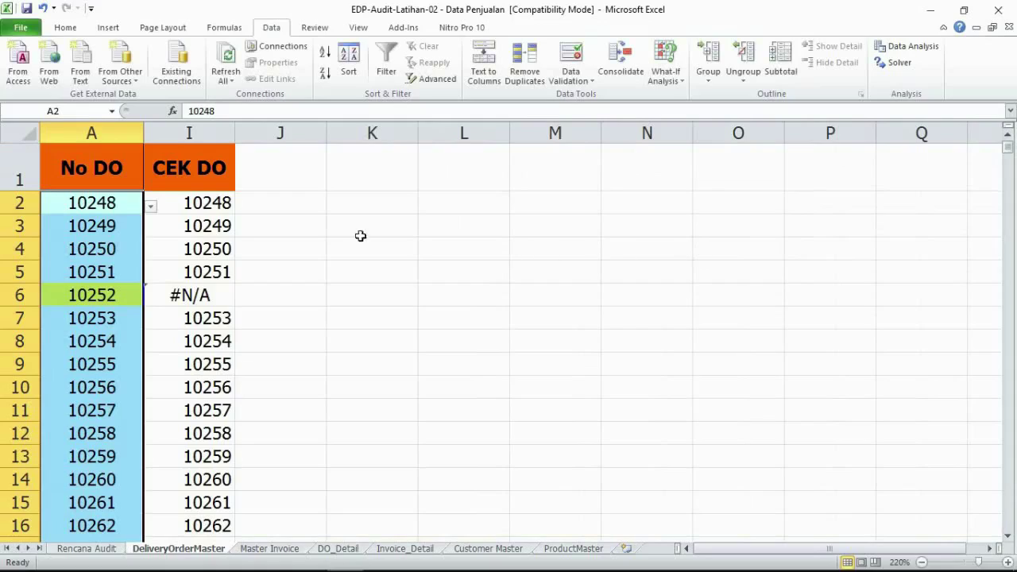
# - Circle the invalid data in the No DO column
pyautogui.click(586, 80)
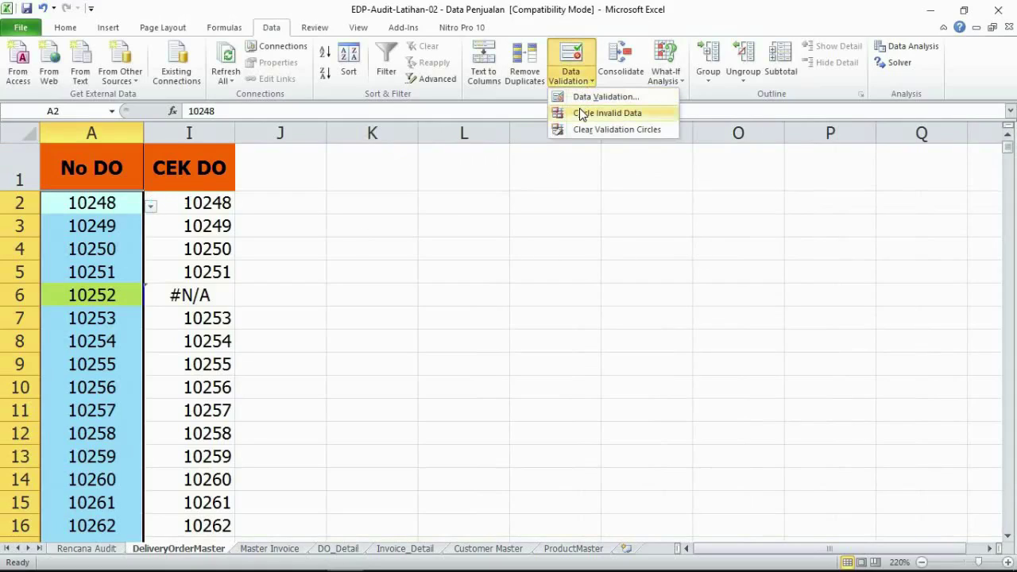
pyautogui.click(583, 114)
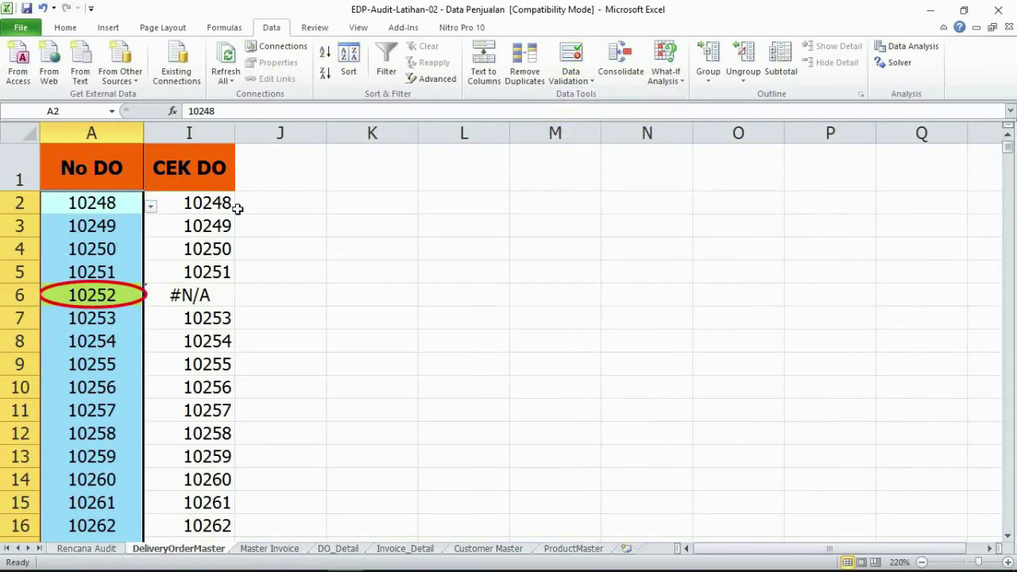
pyautogui.click(237, 209)
# - Compare the circled No DO cells with the #N/A entries in the CEK DO column
pyautogui.scroll(-2, 181, 262)
pyautogui.click(129, 409)
pyautogui.click(193, 410)
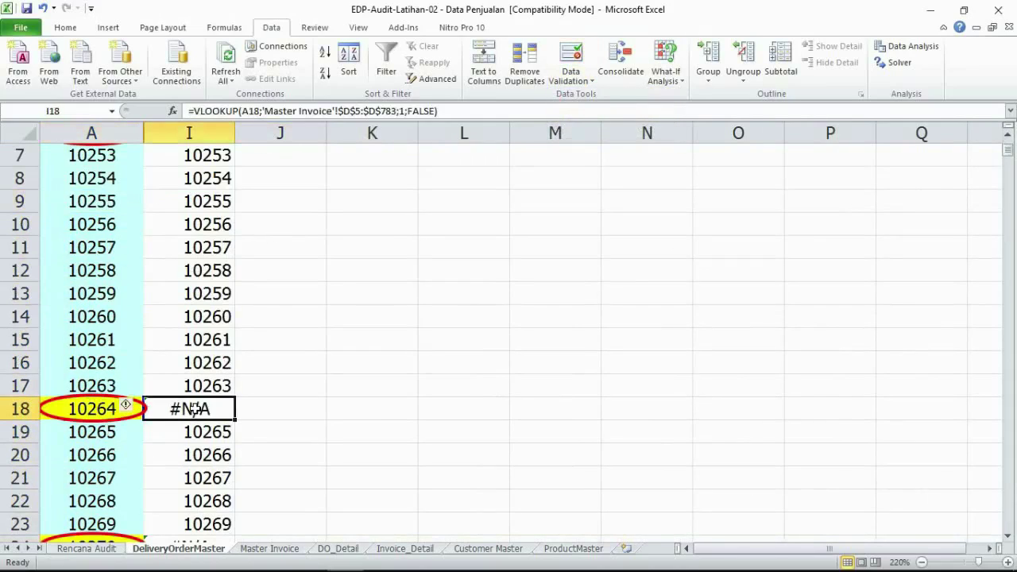
pyautogui.scroll(-2, 159, 410)
pyautogui.click(119, 408)
pyautogui.click(183, 410)
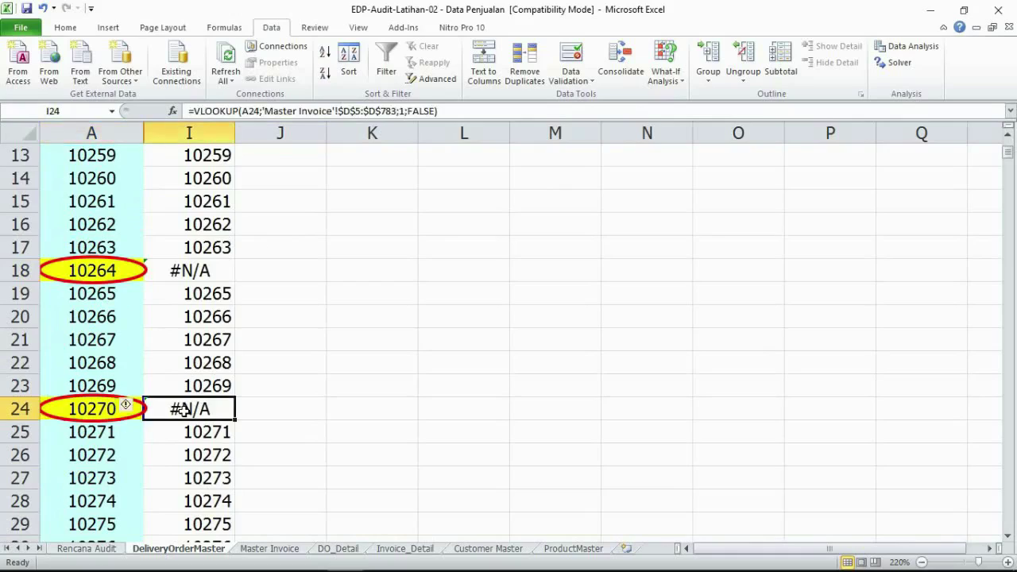
pyautogui.scroll(-3, 182, 410)
pyautogui.click(117, 364)
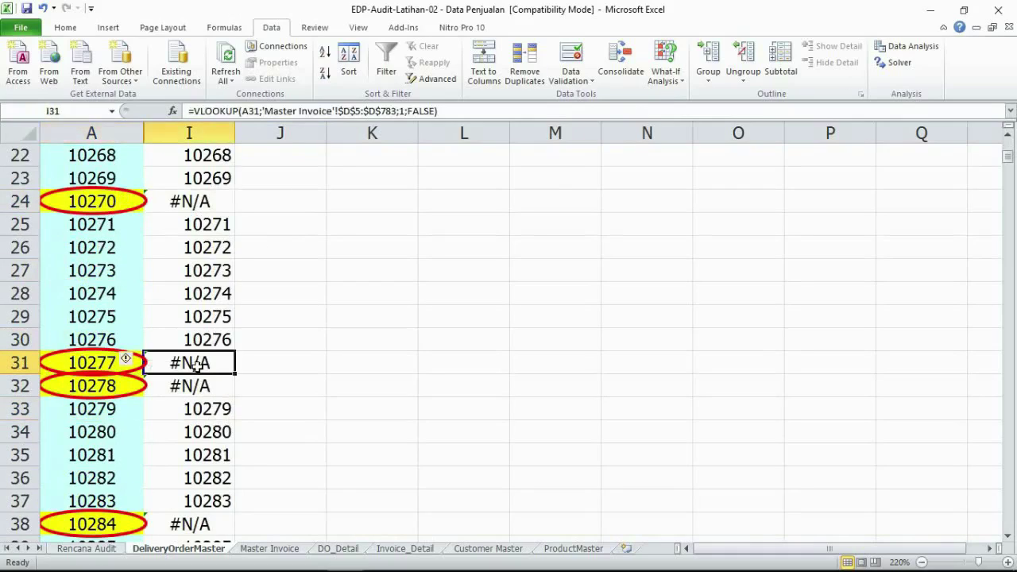
pyautogui.click(196, 366)
# - Add filters to the header row and filter the CEK DO column to show only #N/A
pyautogui.scroll(7, 199, 365)
pyautogui.click(225, 178)
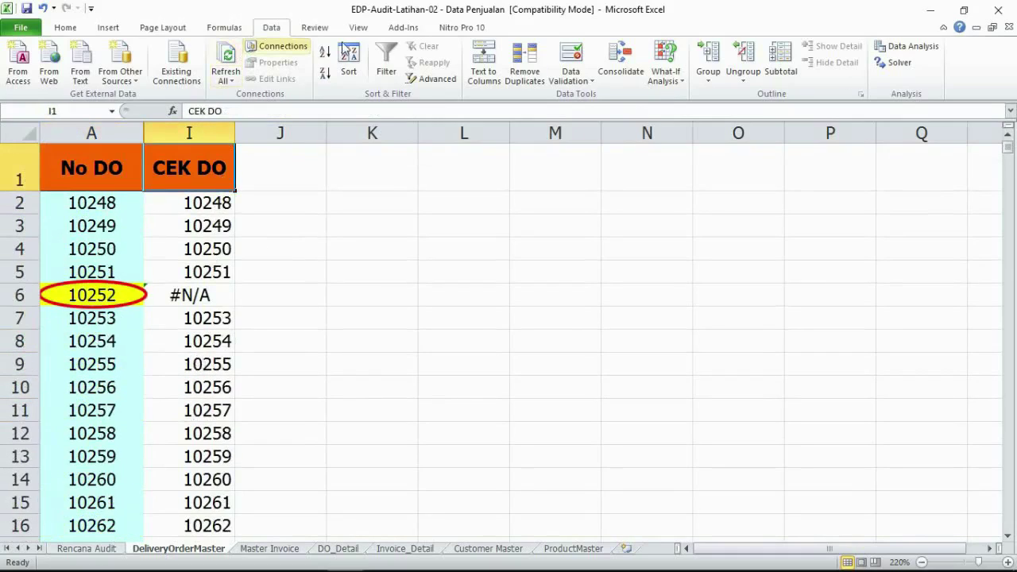
pyautogui.click(380, 65)
pyautogui.click(228, 183)
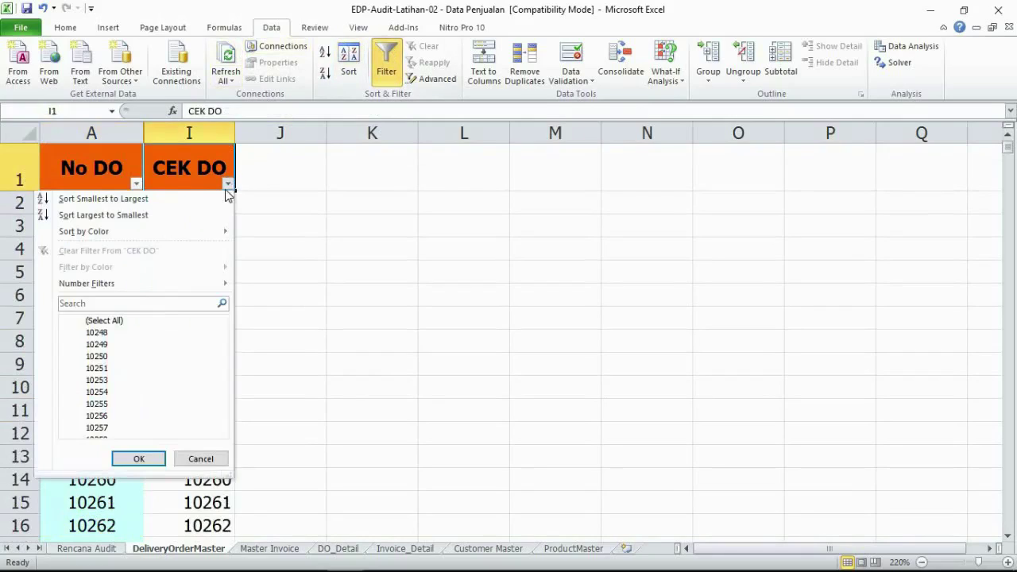
pyautogui.click(97, 321)
pyautogui.moveTo(222, 333); pyautogui.dragTo(222, 429)
pyautogui.click(80, 430)
pyautogui.click(132, 459)
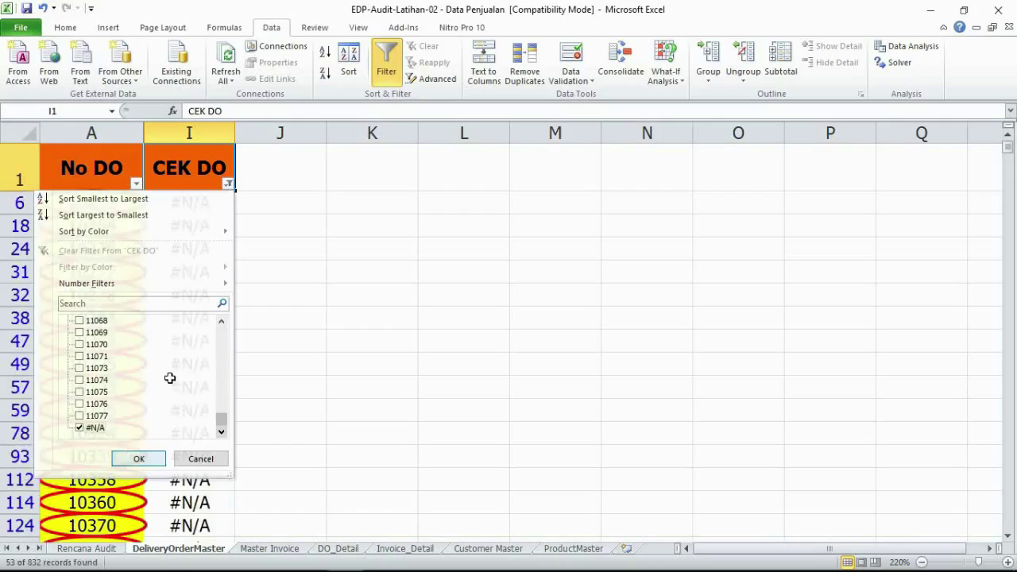
# - Review the filtered delivery orders and count the #N/A entries in CEK DO from I6 to I826
pyautogui.scroll(-1, 174, 258)
pyautogui.scroll(-4, 174, 259)
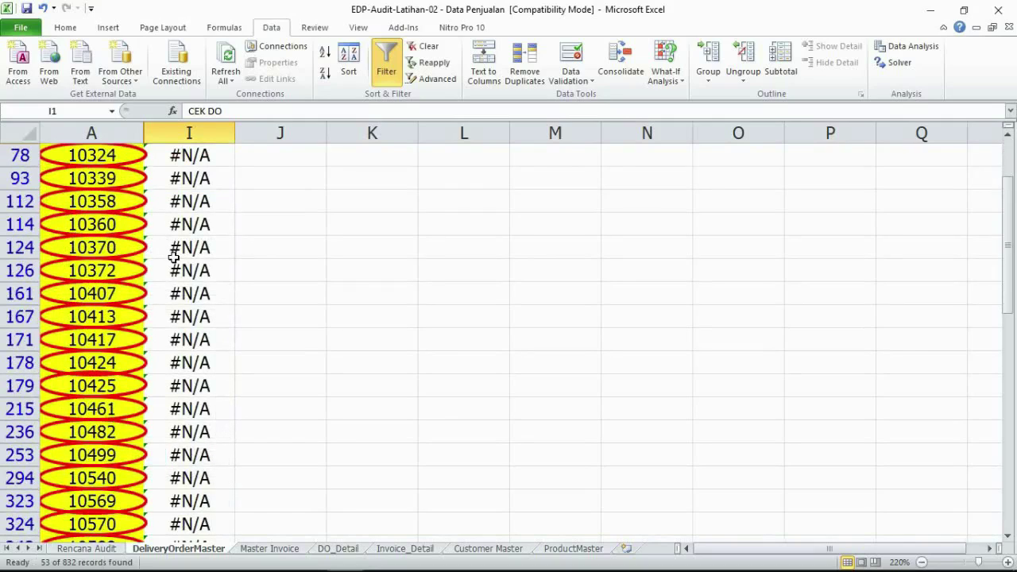
pyautogui.scroll(2, 174, 258)
pyautogui.scroll(3, 174, 259)
pyautogui.moveTo(191, 201); pyautogui.dragTo(194, 478)
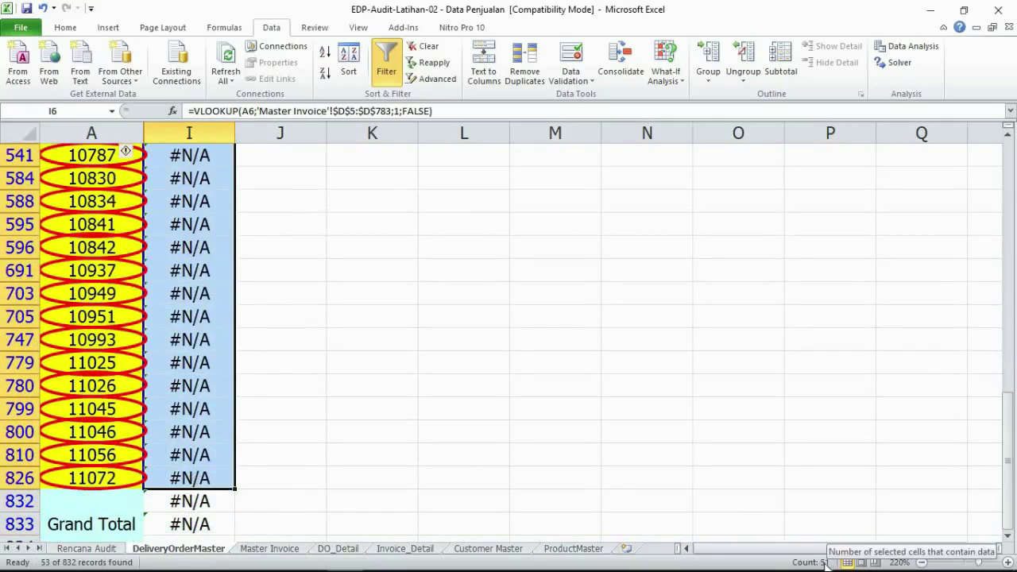
pyautogui.click(467, 287)
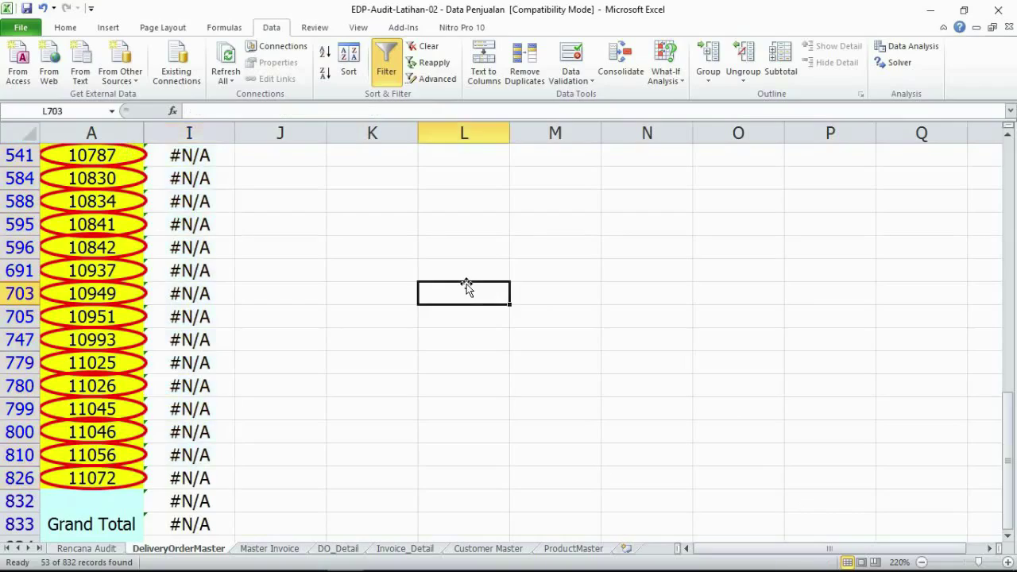
pyautogui.scroll(13, 467, 288)
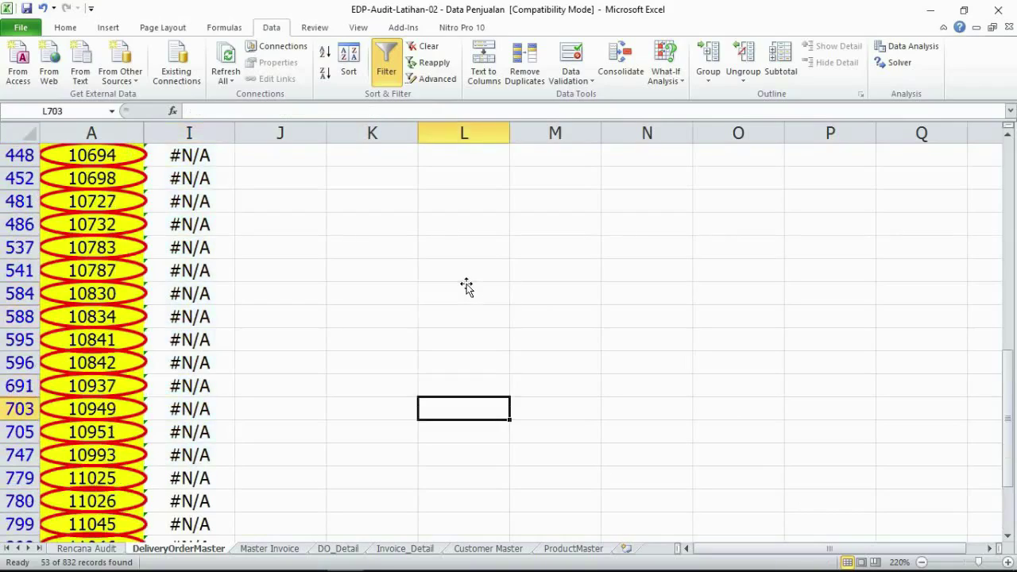